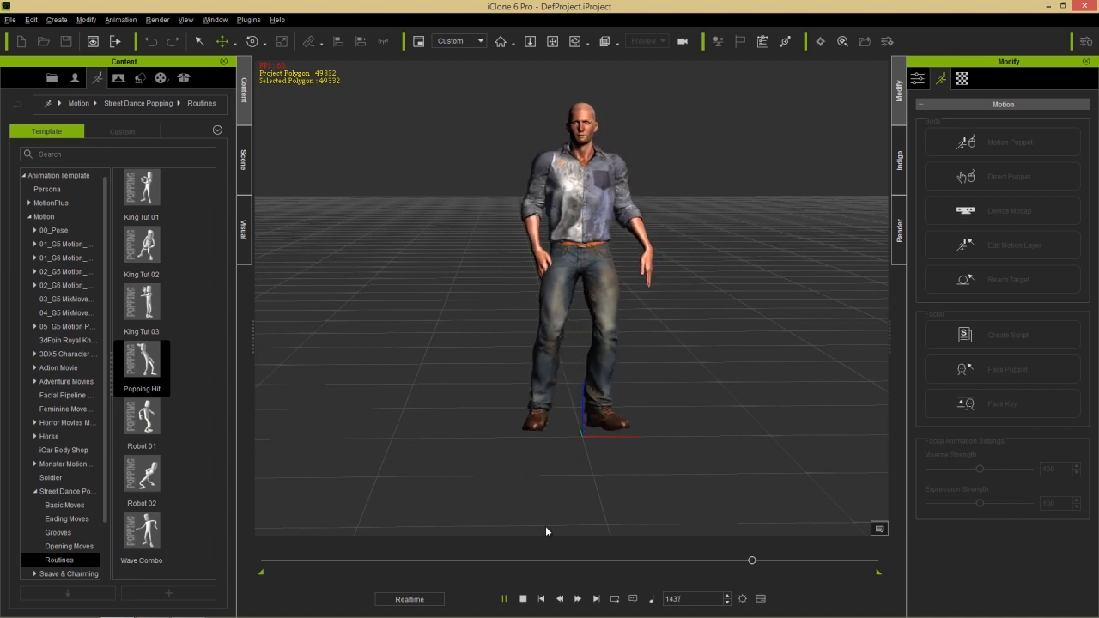
- Stop the character's animation playback and switch to iClone Character Creator
{"action": "left_click", "coordinate": [523, 599]}
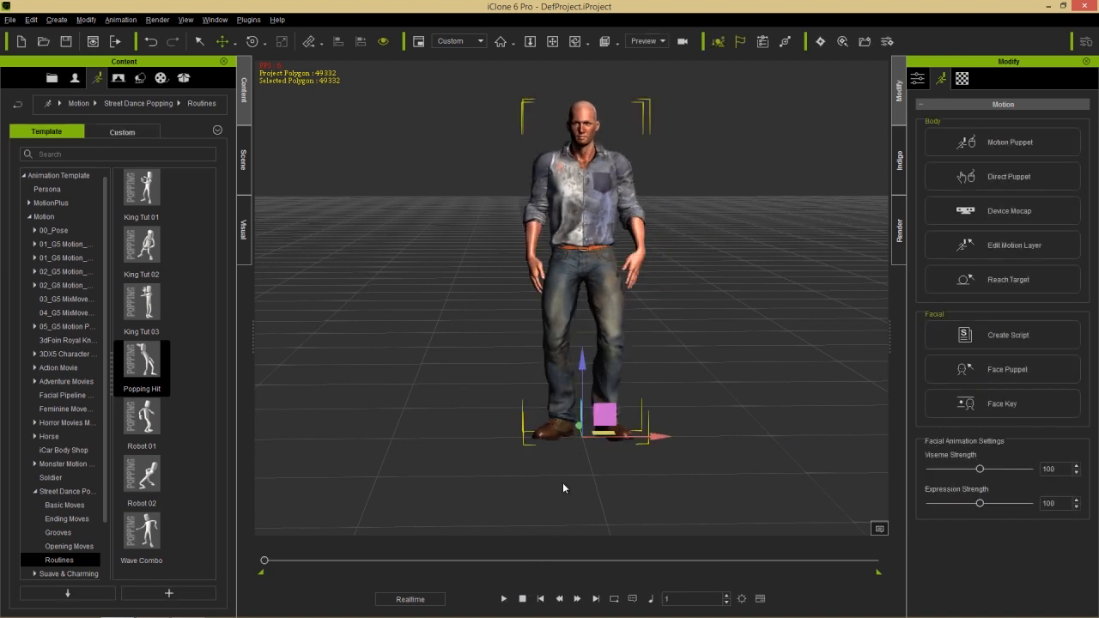
{"action": "key", "text": "alt+Tab"}
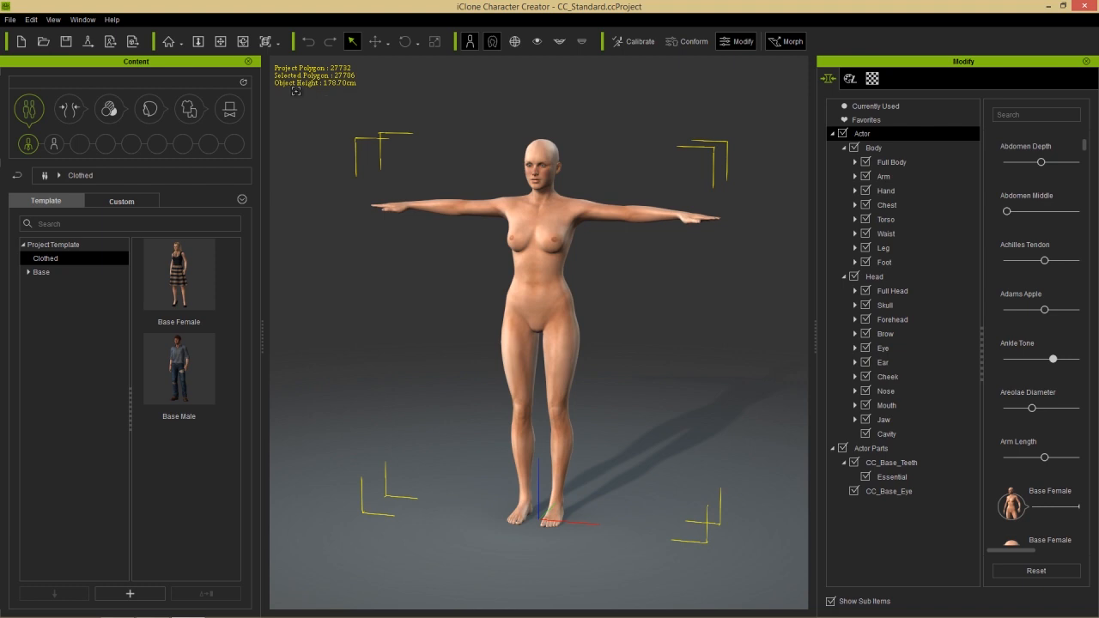
- Browse the morph templates for the head, body, teeth and eye categories
{"action": "left_click", "coordinate": [70, 110]}
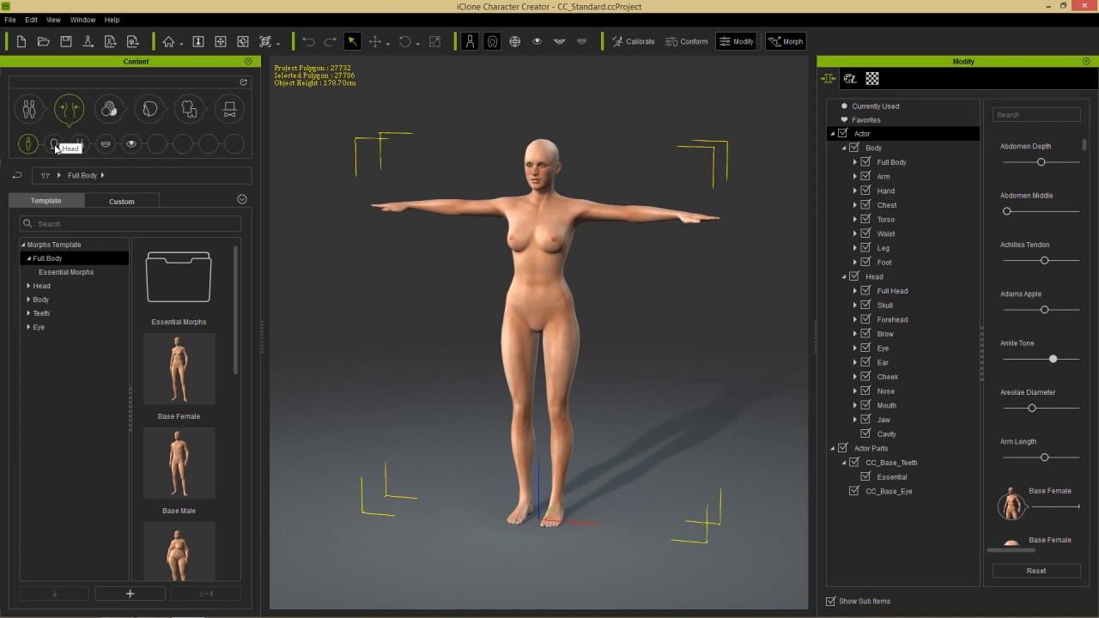
{"action": "left_click", "coordinate": [54, 144]}
{"action": "left_click", "coordinate": [79, 144]}
{"action": "left_click", "coordinate": [107, 145]}
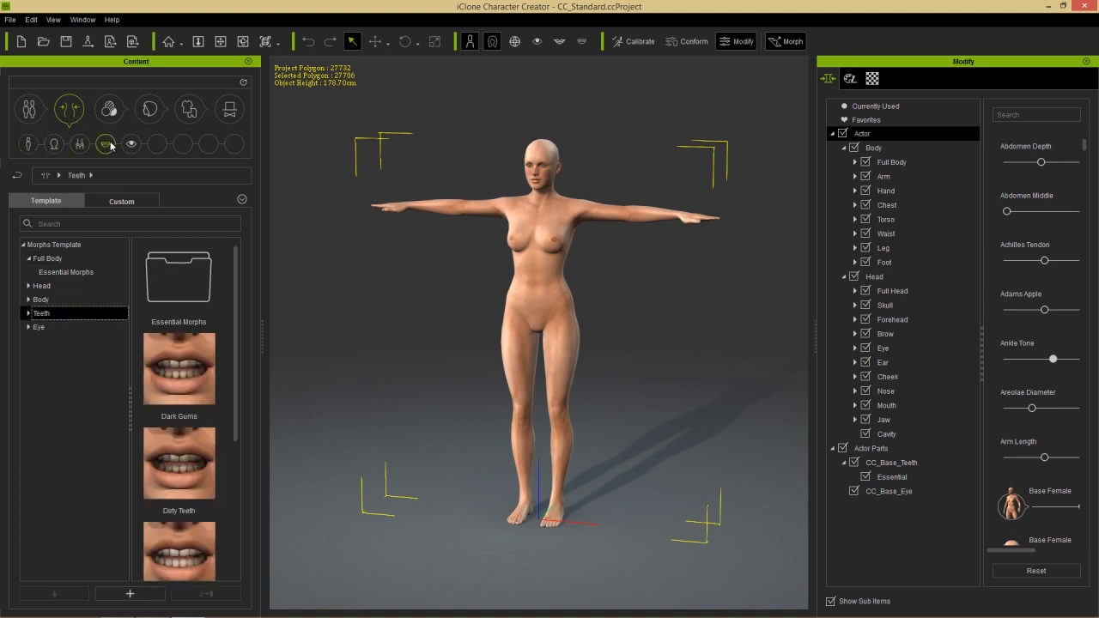
{"action": "left_click", "coordinate": [131, 145]}
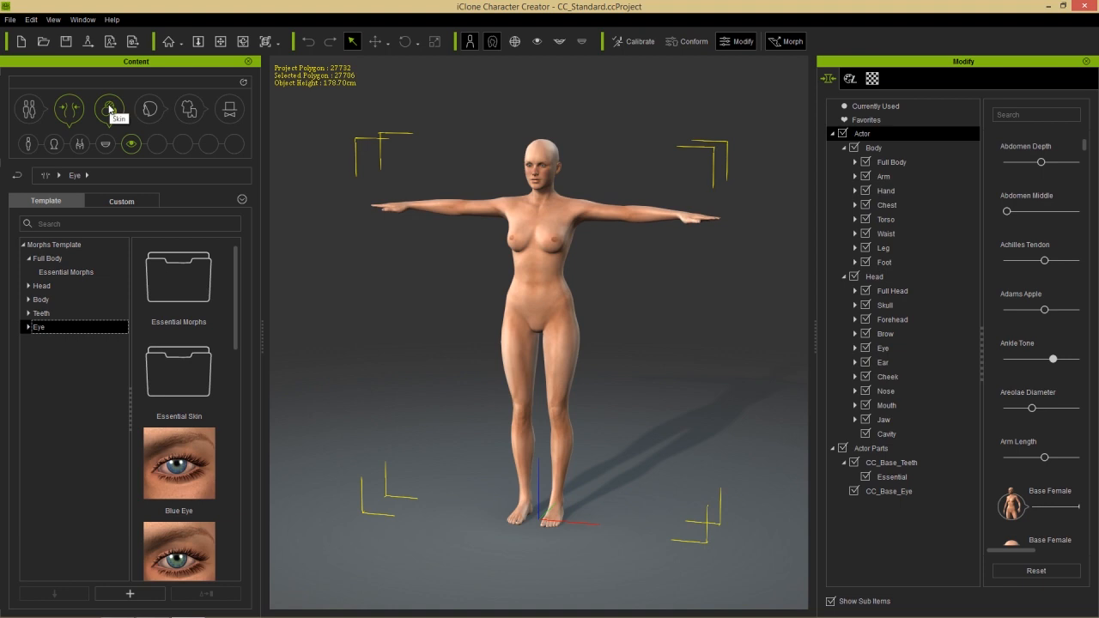
- Look through the Normal and Special skin templates and the hair templates
{"action": "left_click", "coordinate": [109, 108]}
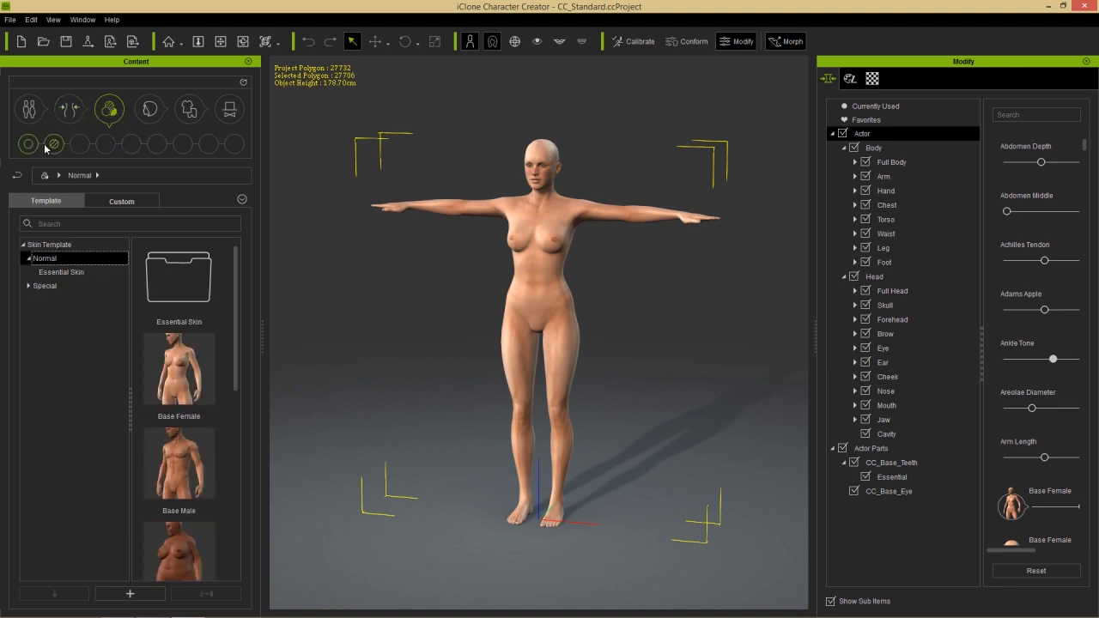
{"action": "left_click", "coordinate": [53, 145]}
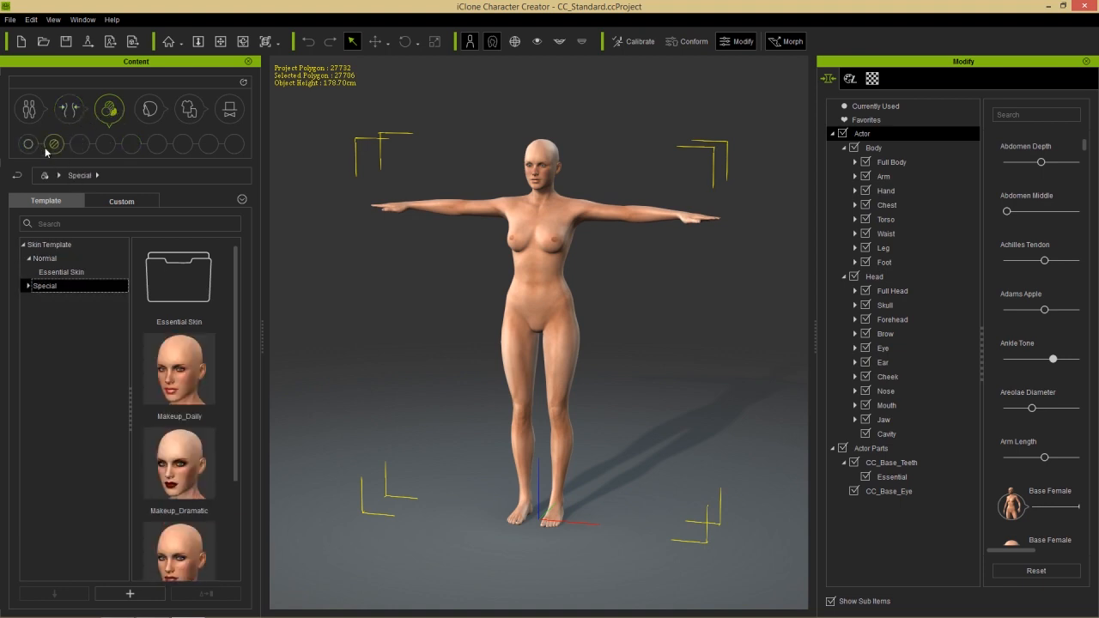
{"action": "left_click", "coordinate": [28, 145]}
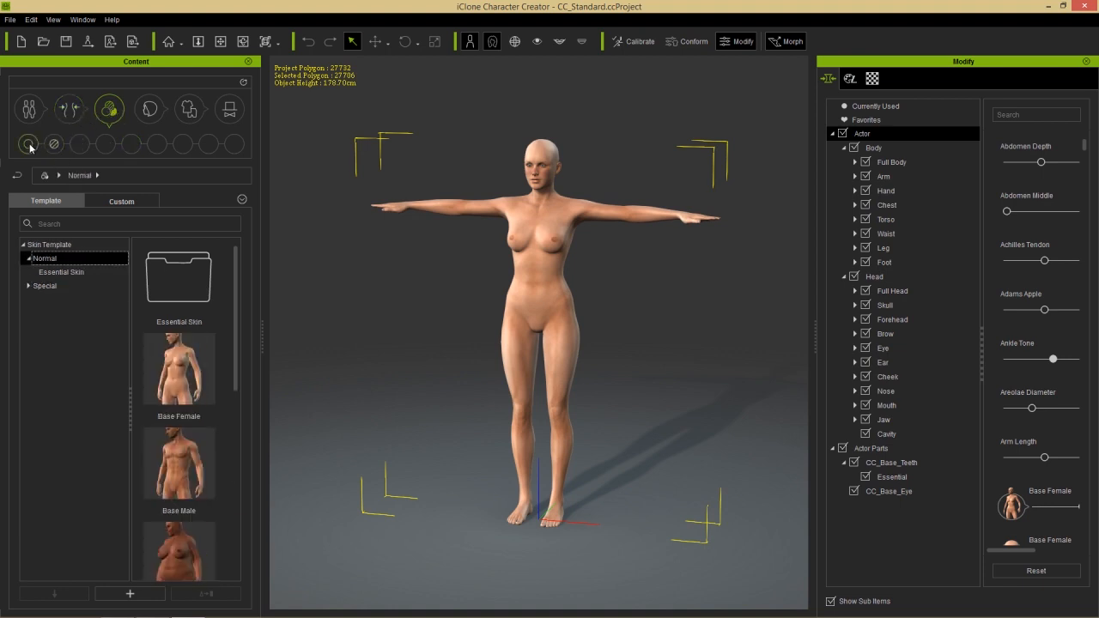
{"action": "left_click", "coordinate": [149, 110]}
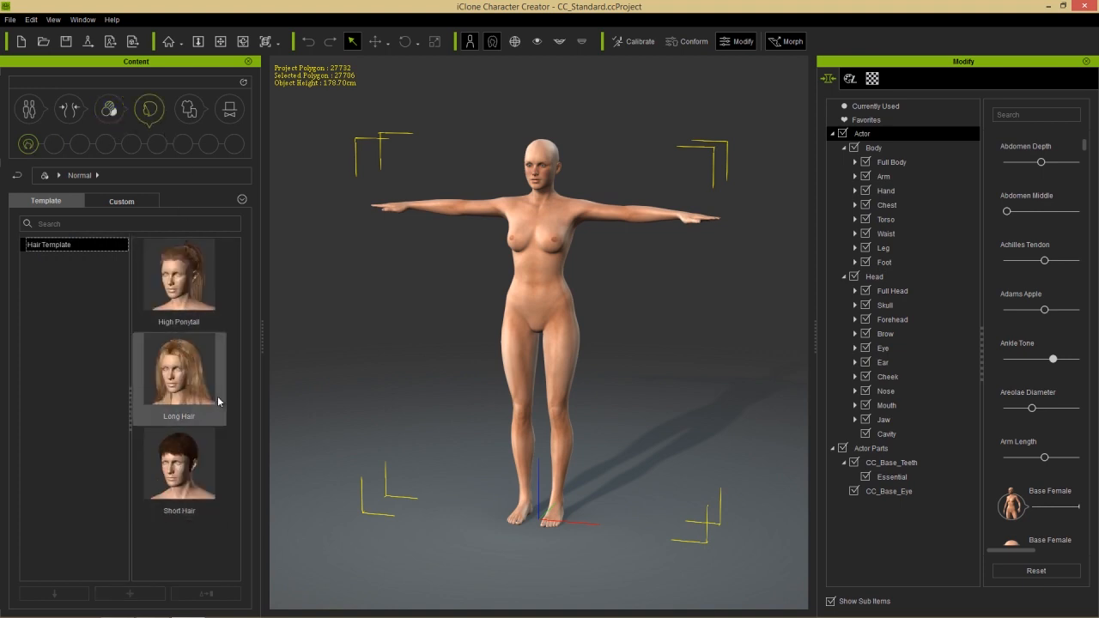
- Browse the cloth templates for underwear and shirts, including the Essential Clothing subfolder of the shirts
{"action": "left_click", "coordinate": [189, 110]}
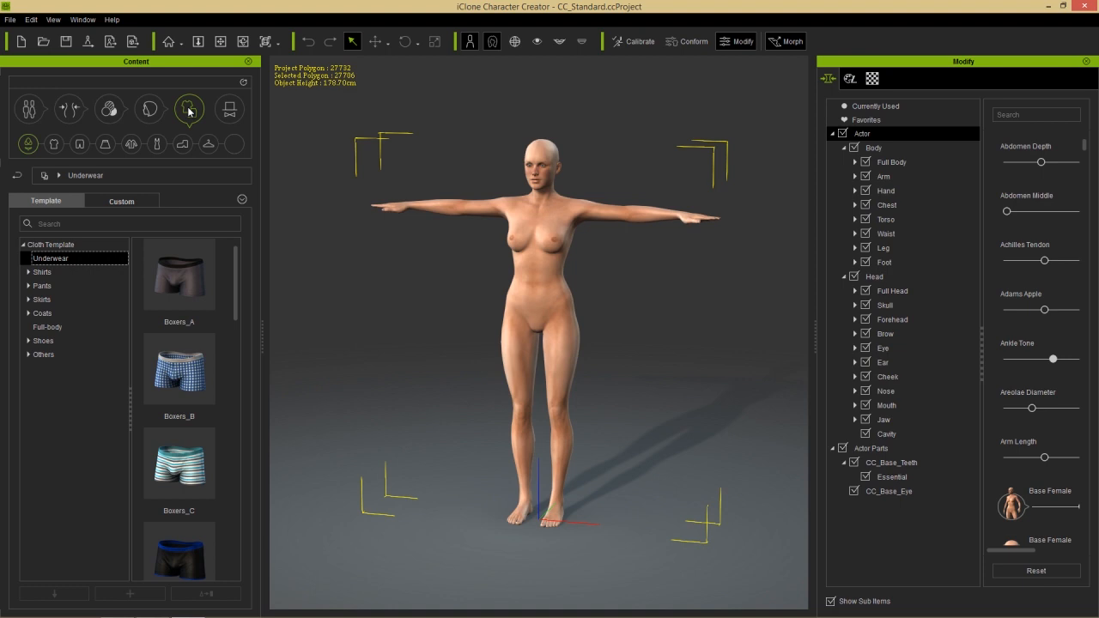
{"action": "left_click", "coordinate": [54, 144]}
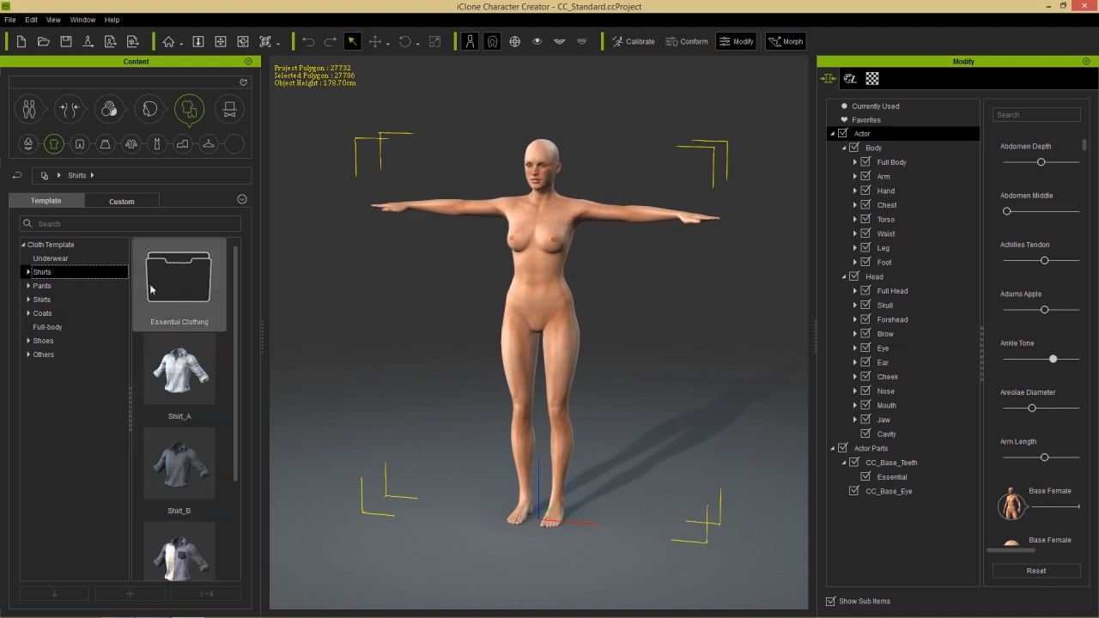
{"action": "left_click", "coordinate": [28, 271]}
{"action": "left_click", "coordinate": [54, 286]}
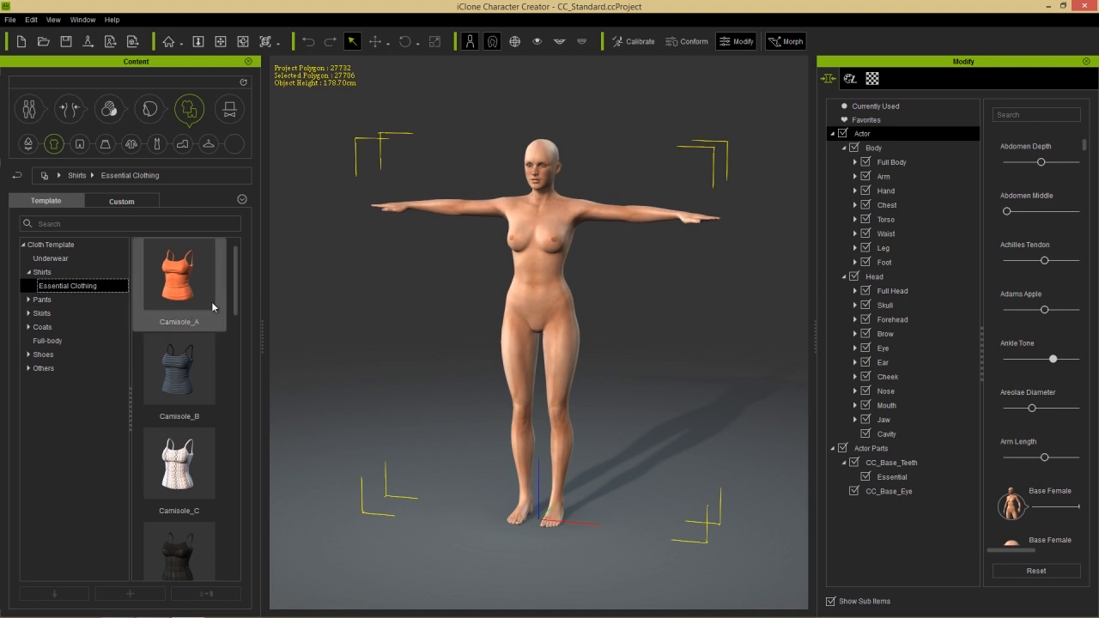
{"action": "mouse_move", "coordinate": [237, 276]}
{"action": "left_mouse_down"}
{"action": "mouse_move", "coordinate": [240, 444]}
{"action": "mouse_move", "coordinate": [232, 263]}
{"action": "left_mouse_up"}
{"action": "left_click", "coordinate": [28, 273]}
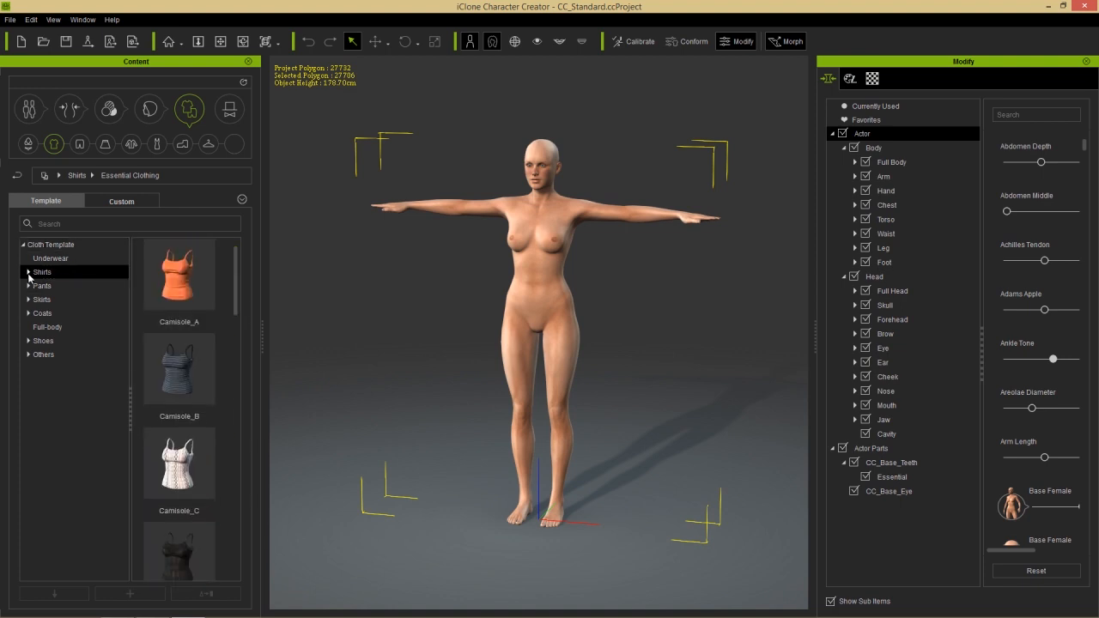
{"action": "left_click", "coordinate": [56, 260]}
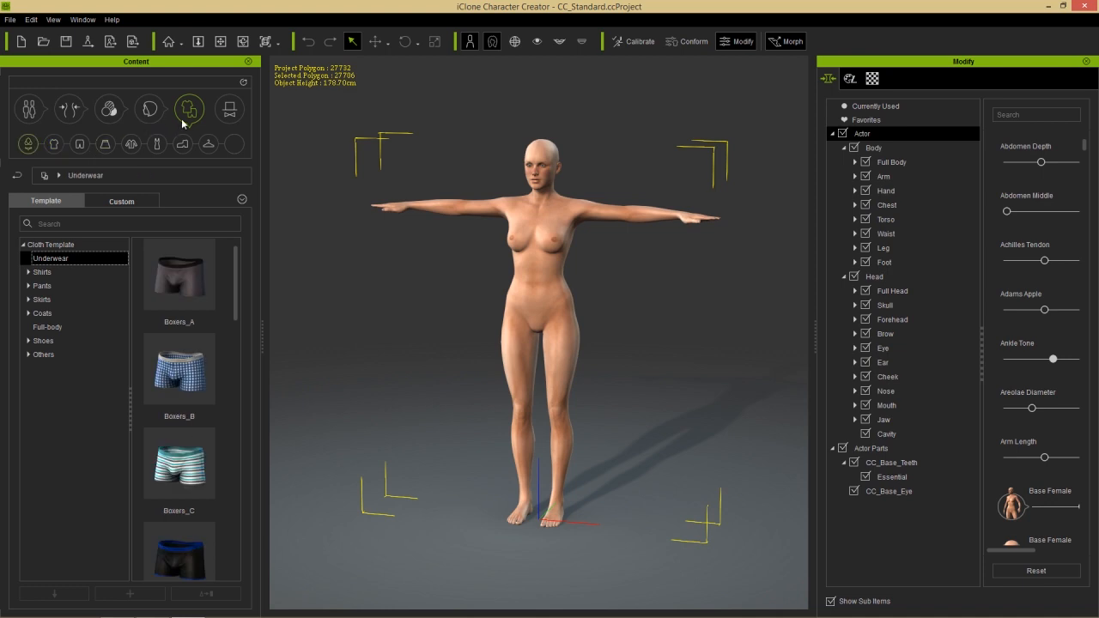
- Look through the remaining clothing categories, including coats, full-body outfits and shoes, and open the head accessories
{"action": "left_click", "coordinate": [58, 145]}
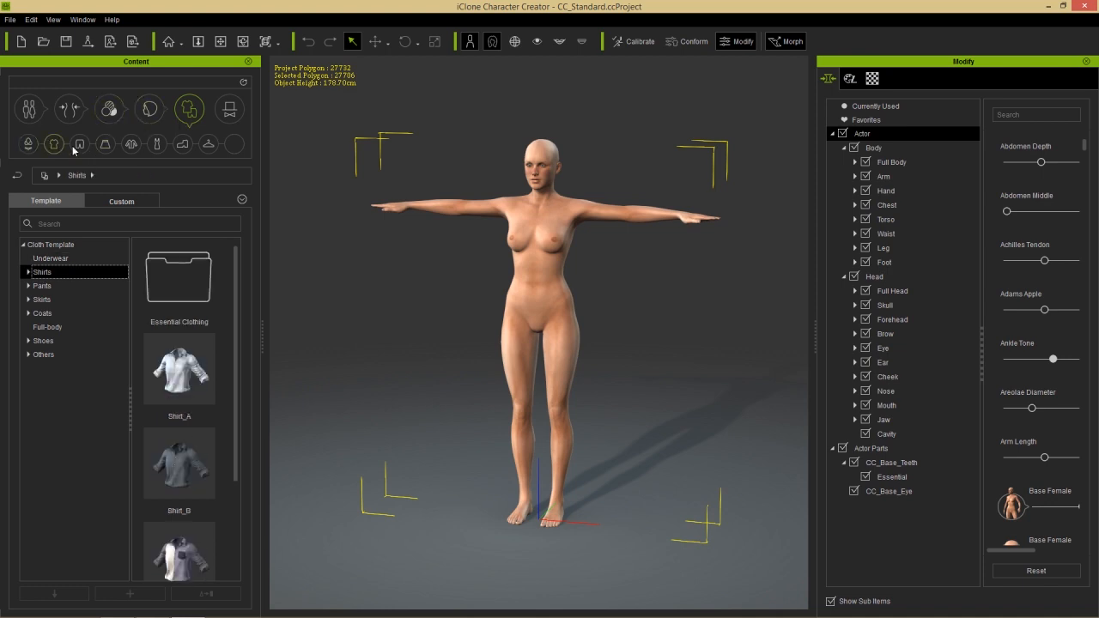
{"action": "left_click", "coordinate": [86, 145]}
{"action": "left_click", "coordinate": [131, 143]}
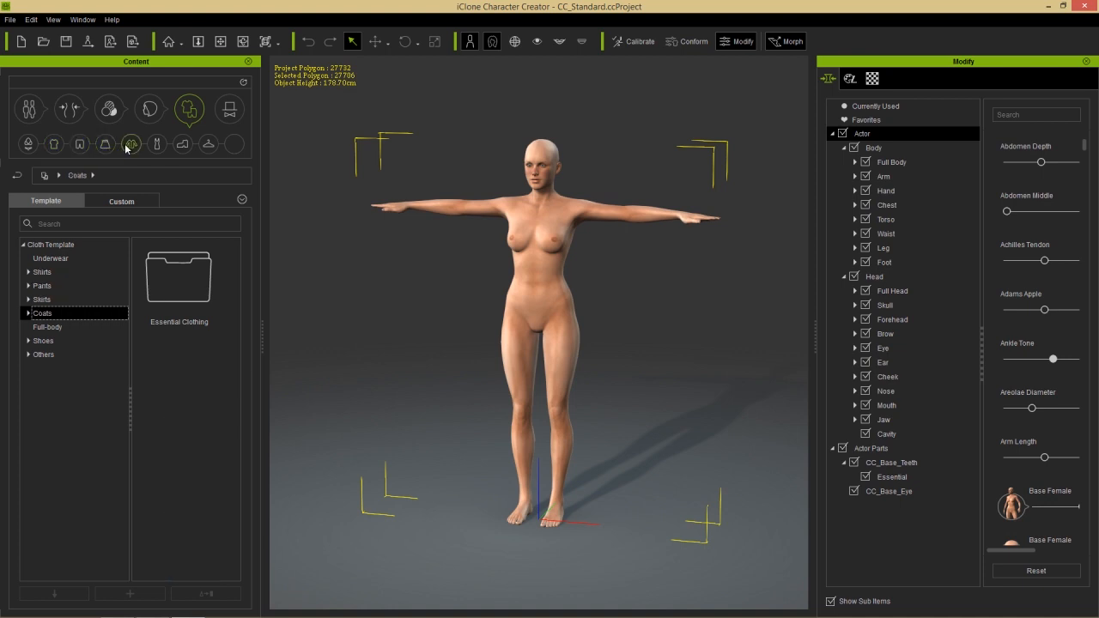
{"action": "left_click", "coordinate": [157, 145]}
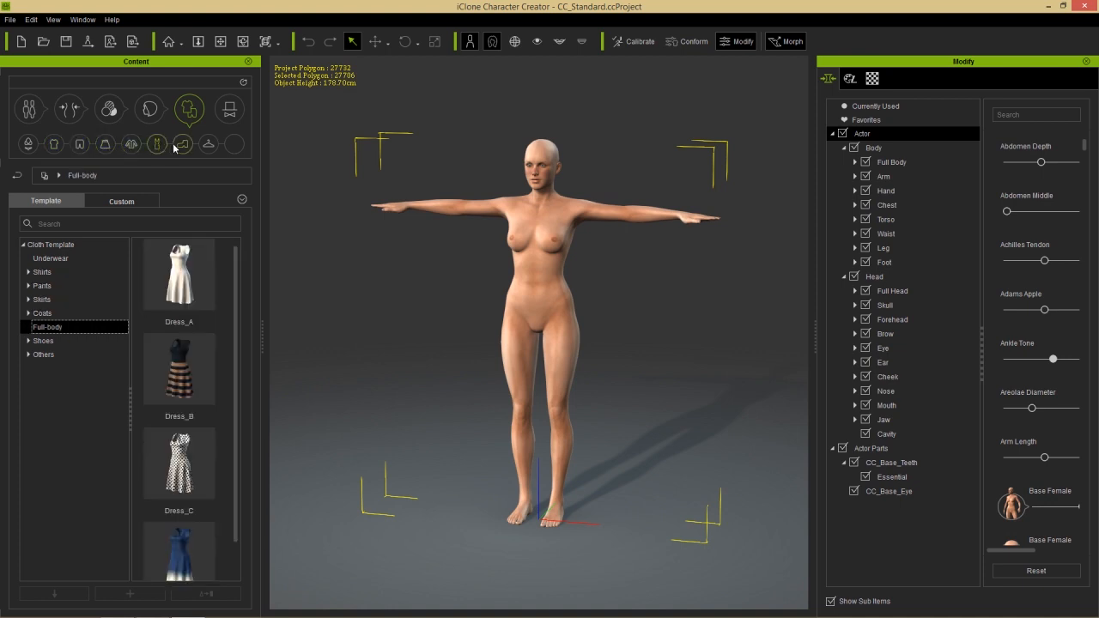
{"action": "left_click", "coordinate": [181, 145]}
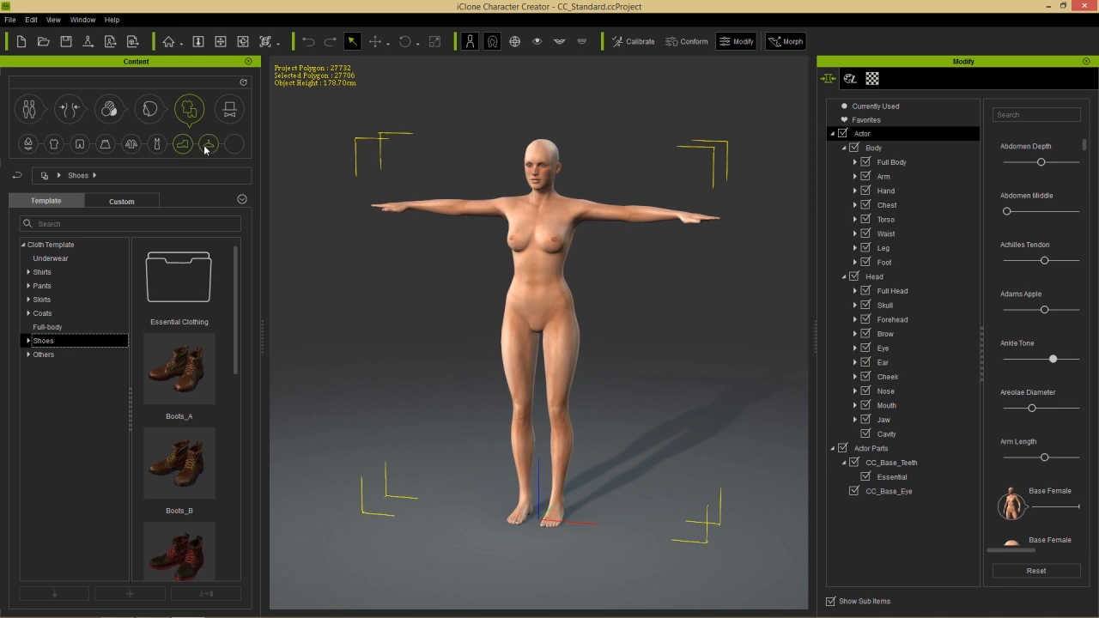
{"action": "left_click", "coordinate": [207, 145]}
{"action": "left_click", "coordinate": [229, 112]}
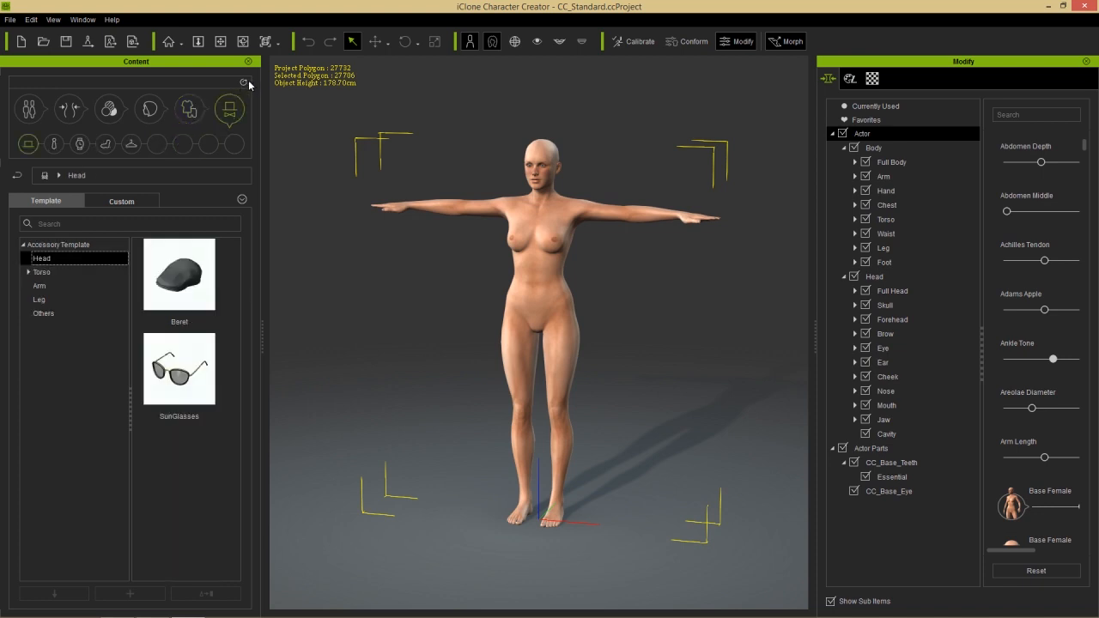
- Float the content navigation panel over the viewport, toggle it between vertical and horizontal layout, and dock it again
{"action": "left_click", "coordinate": [244, 85]}
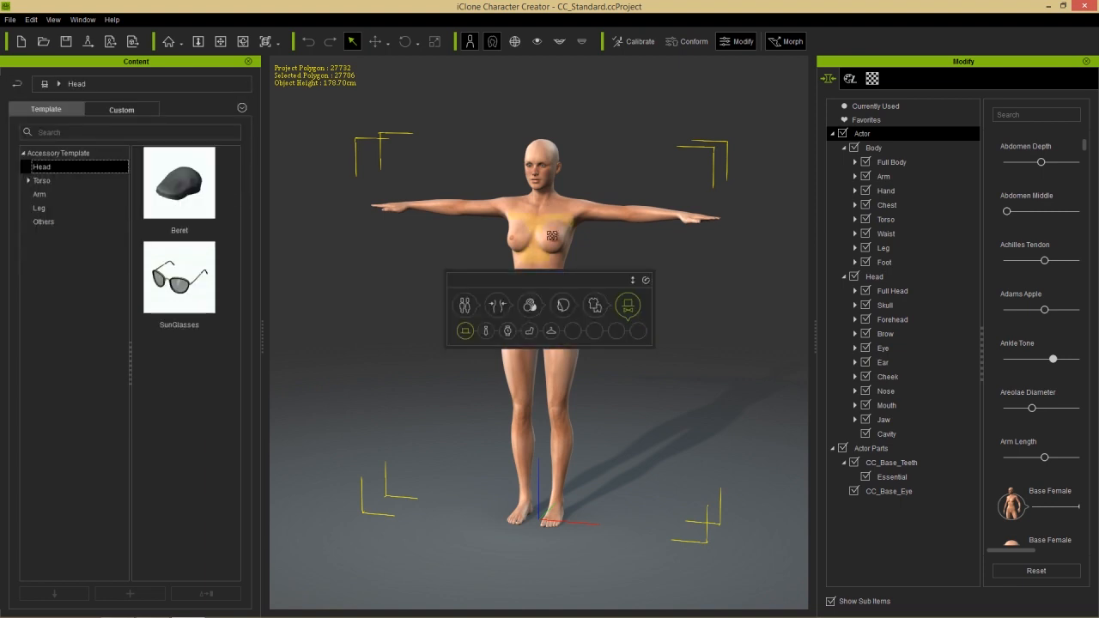
{"action": "left_click_drag", "start_coordinate": [567, 283], "coordinate": [364, 216]}
{"action": "left_click", "coordinate": [426, 214]}
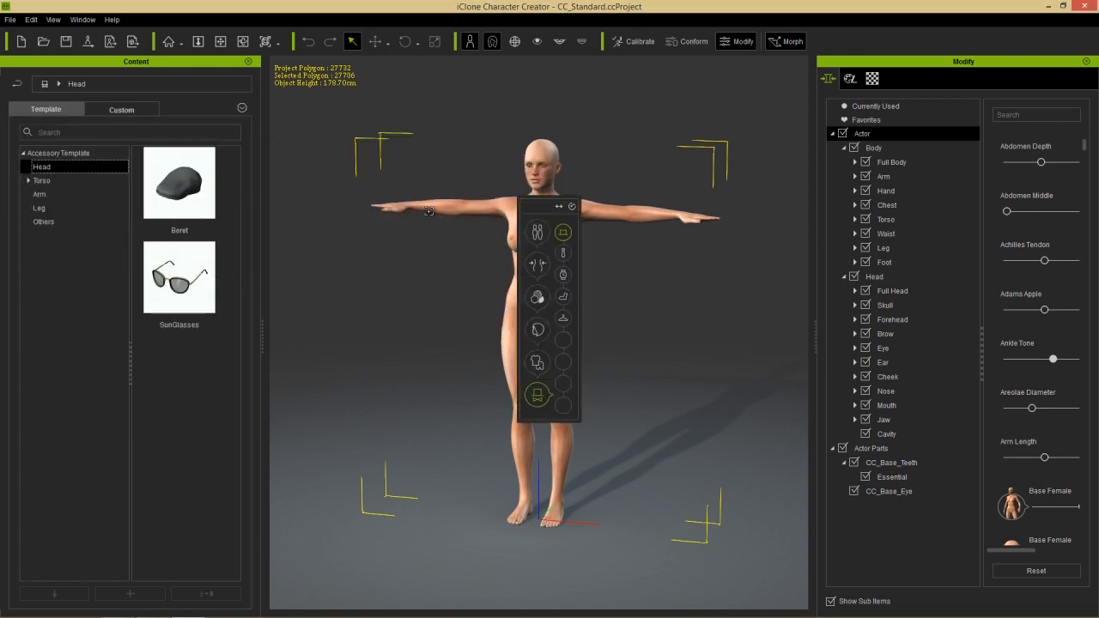
{"action": "left_click", "coordinate": [556, 207]}
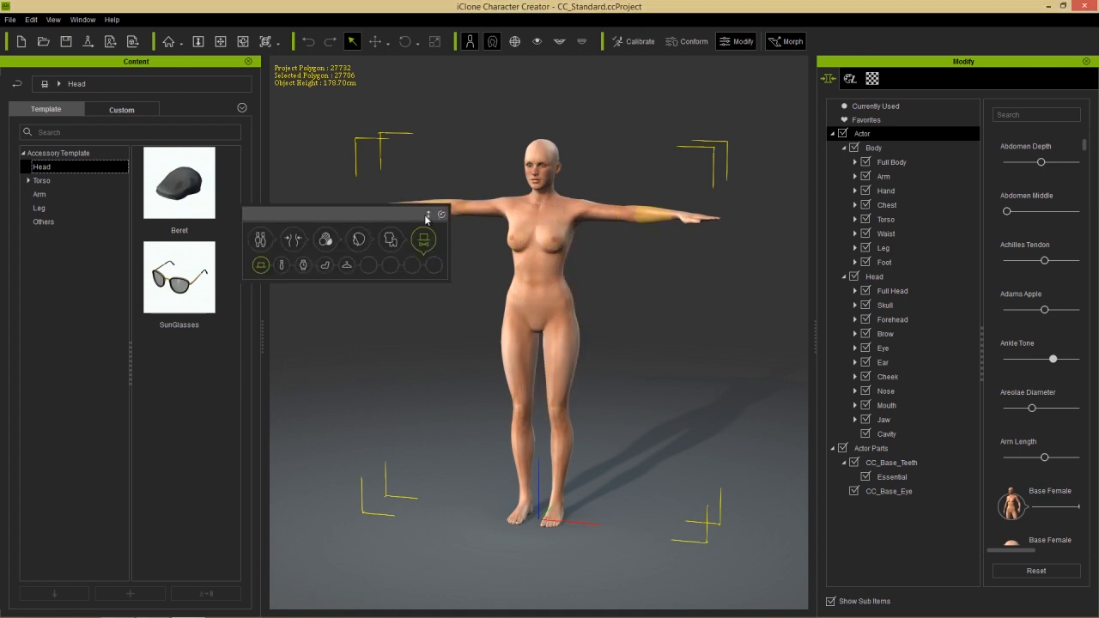
{"action": "left_click", "coordinate": [441, 213]}
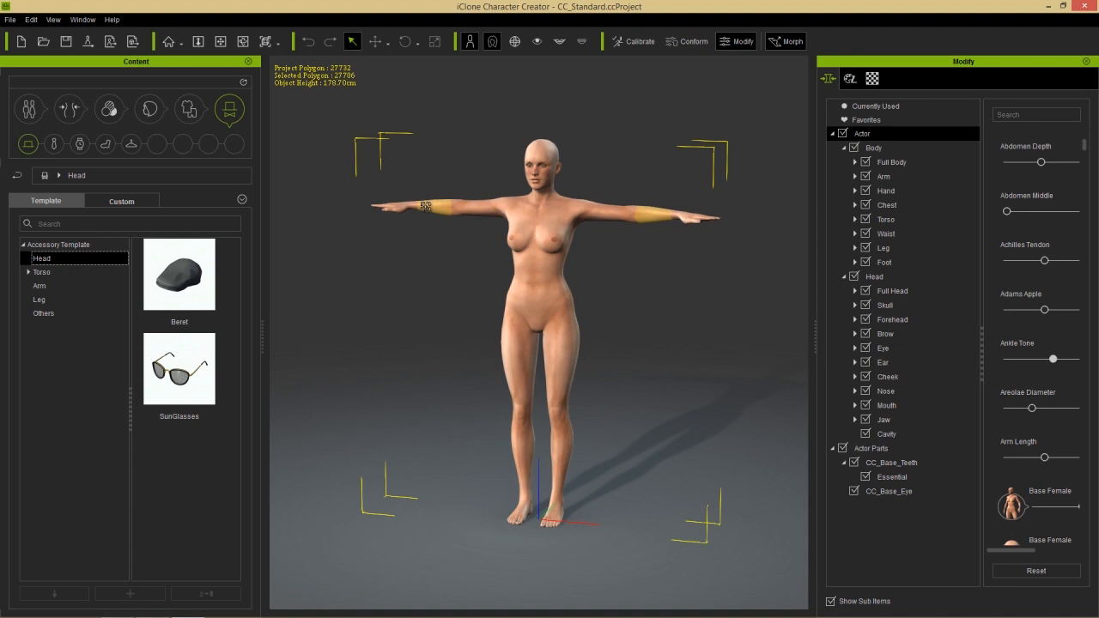
- Return to the Eye category of the morph templates and view its eye color thumbnails
{"action": "left_click", "coordinate": [110, 114]}
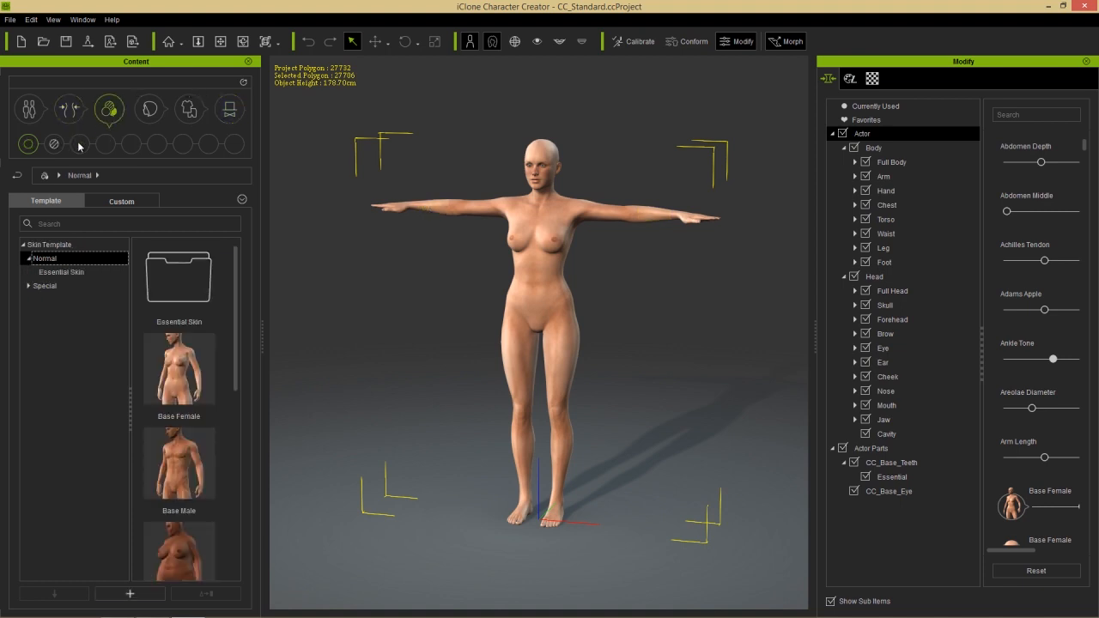
{"action": "left_click", "coordinate": [66, 116]}
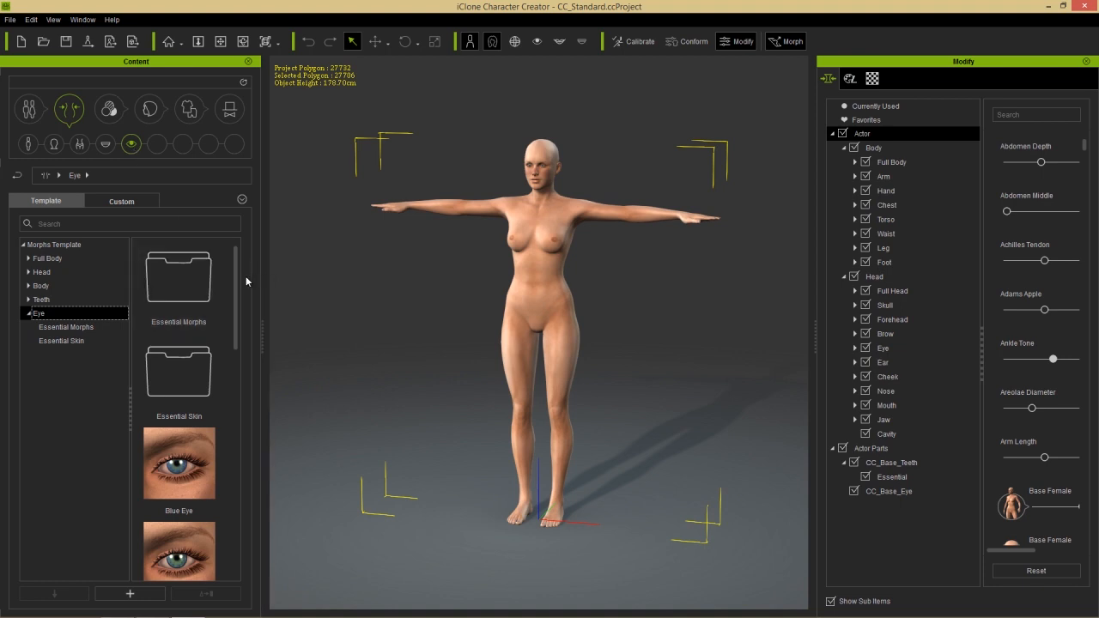
{"action": "scroll", "coordinate": [184, 335], "scroll_direction": "down", "scroll_amount": 3}
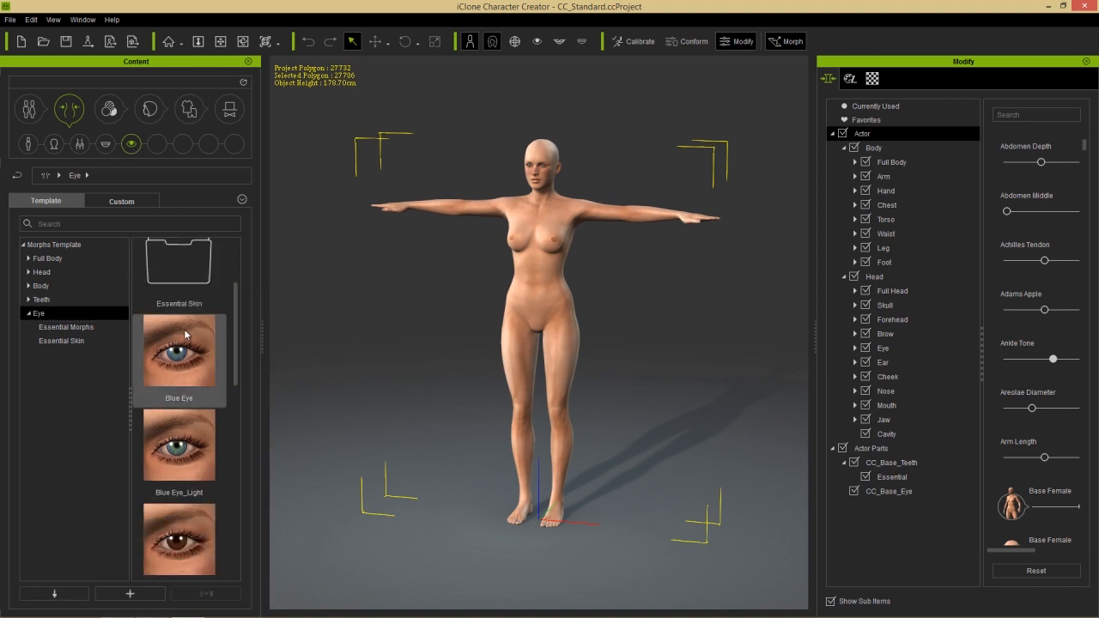
- Switch the content library between the thumbnail view and the detailed list view, ending on thumbnails
{"action": "key", "text": "ctrl+1"}
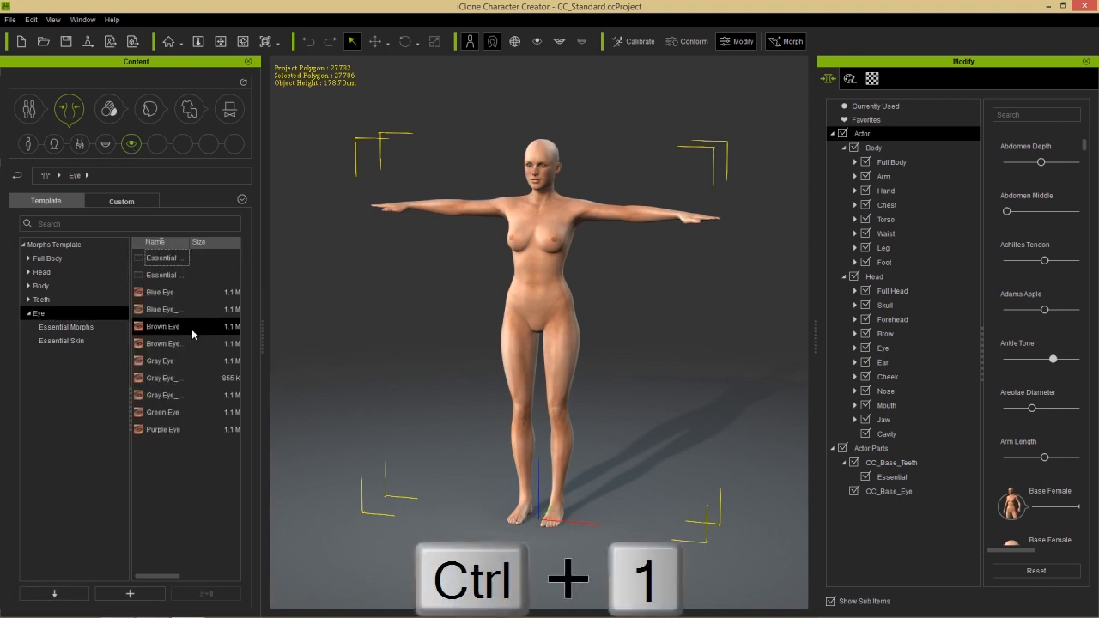
{"action": "key", "text": "ctrl+1"}
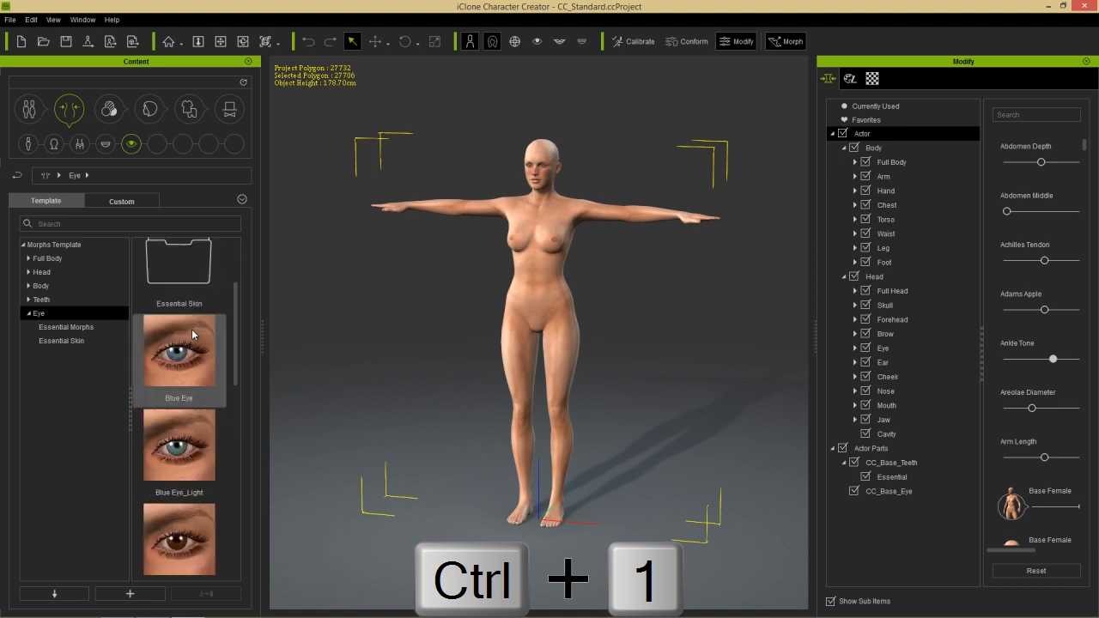
{"action": "key", "text": "ctrl+1"}
{"action": "key", "text": "ctrl+1"}
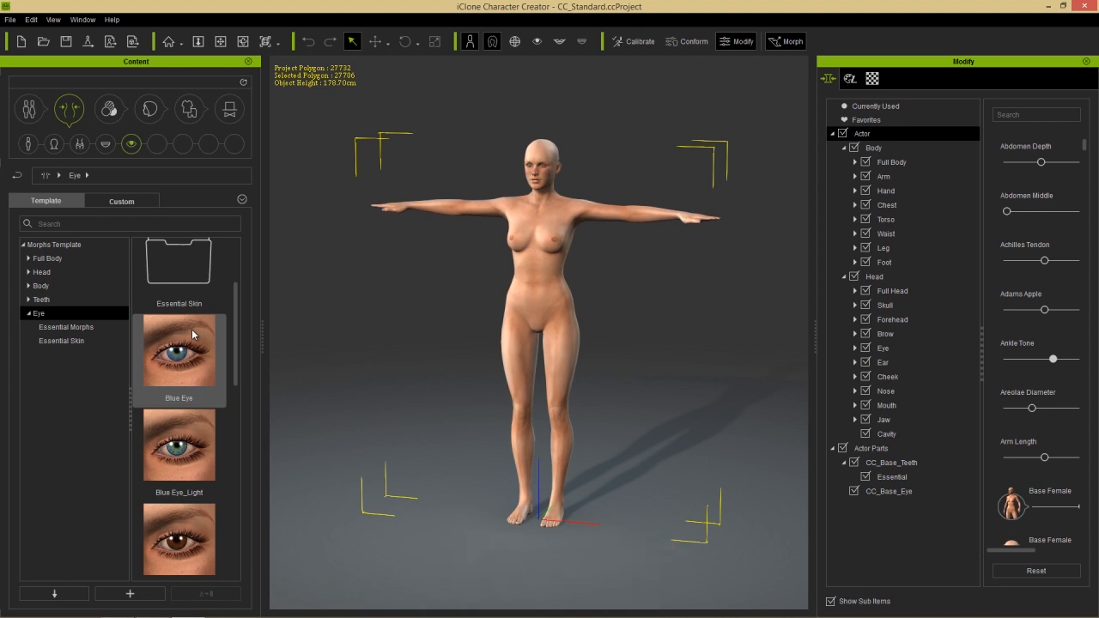
- Close the Content and Modify panels to enlarge the viewport and restore both panels
{"action": "left_click", "coordinate": [248, 61]}
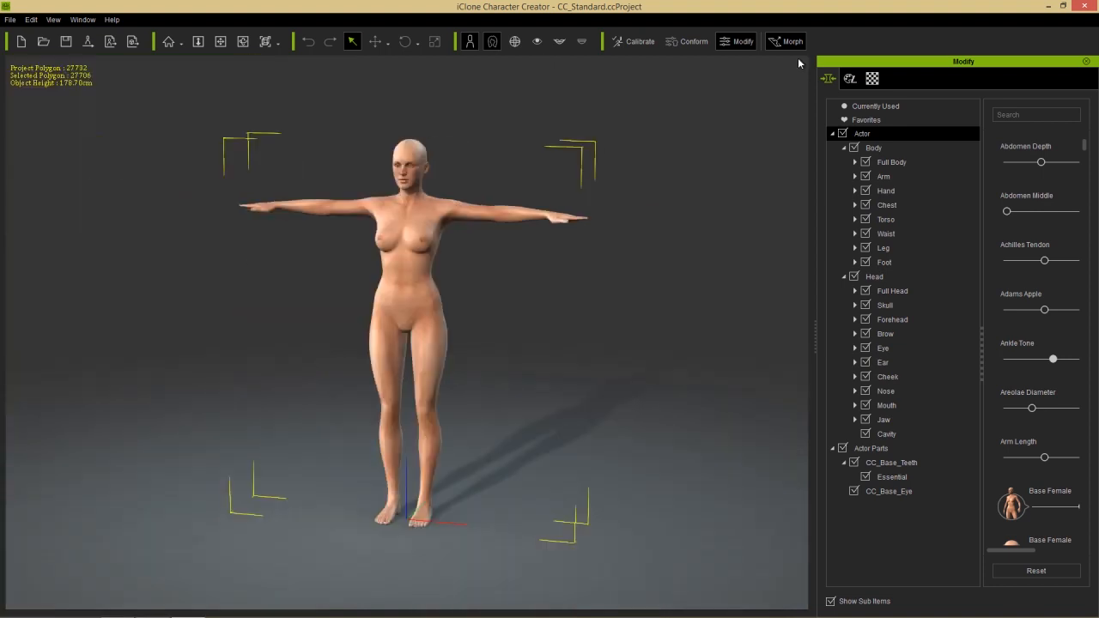
{"action": "left_click", "coordinate": [1088, 61]}
{"action": "key", "text": "F4"}
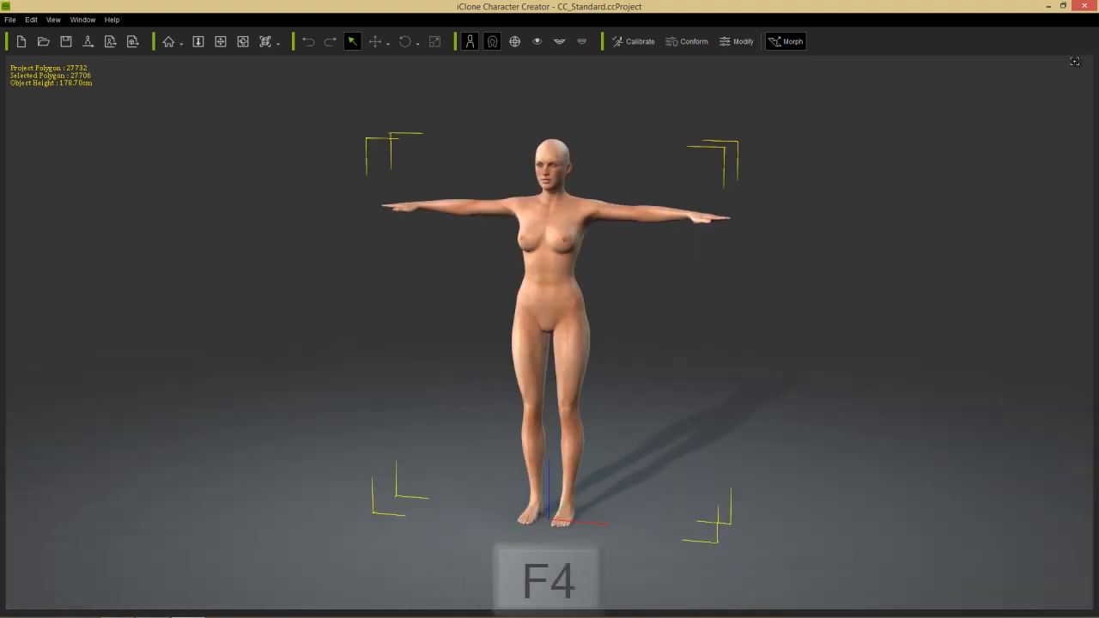
{"action": "key", "text": "F6"}
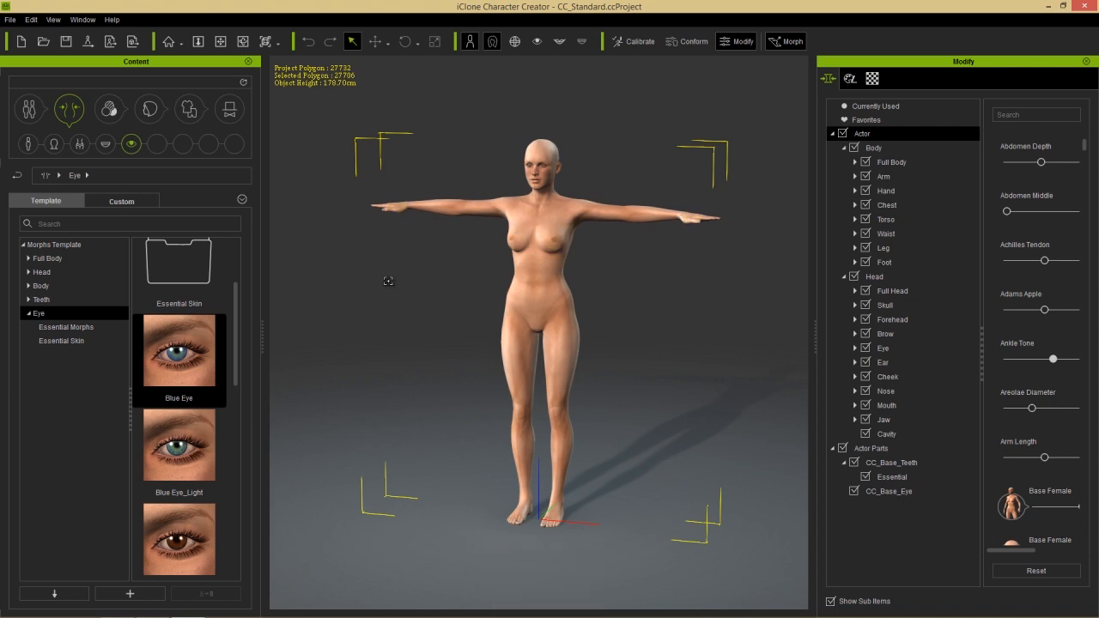
- Locate the Blue Eye template's file in its disk folder and close the folder window
{"action": "right_click", "coordinate": [171, 349]}
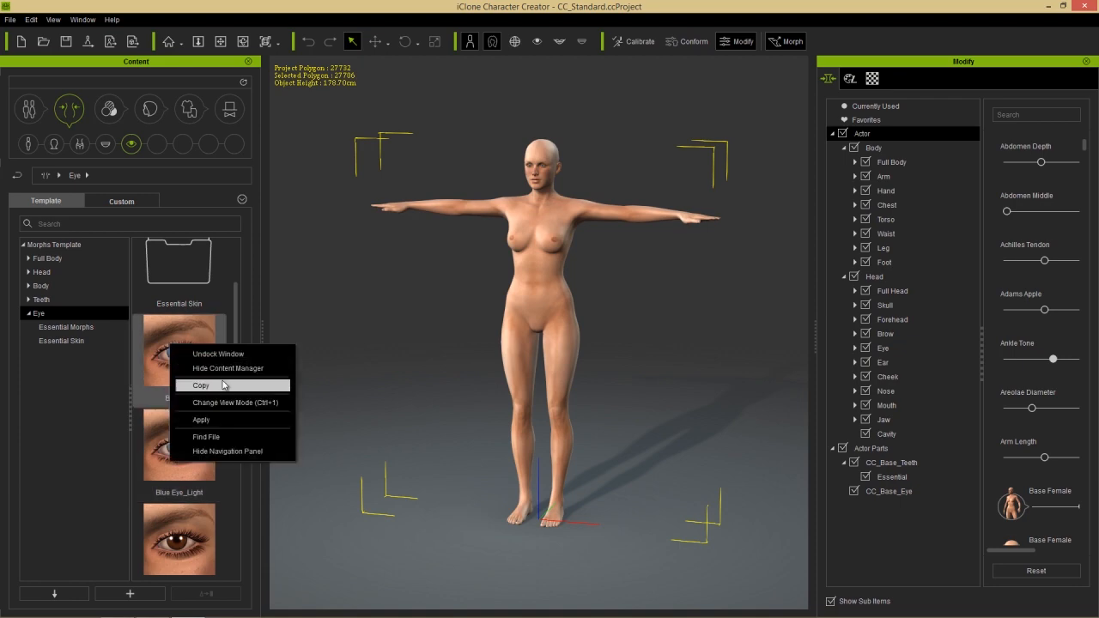
{"action": "left_click", "coordinate": [230, 435]}
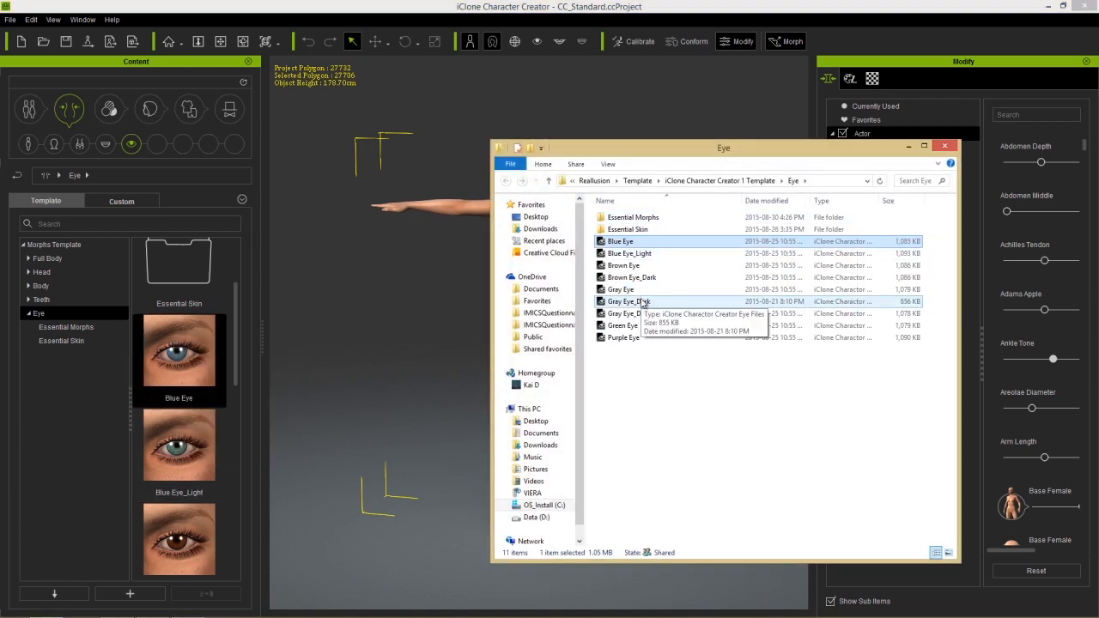
{"action": "left_click", "coordinate": [951, 150]}
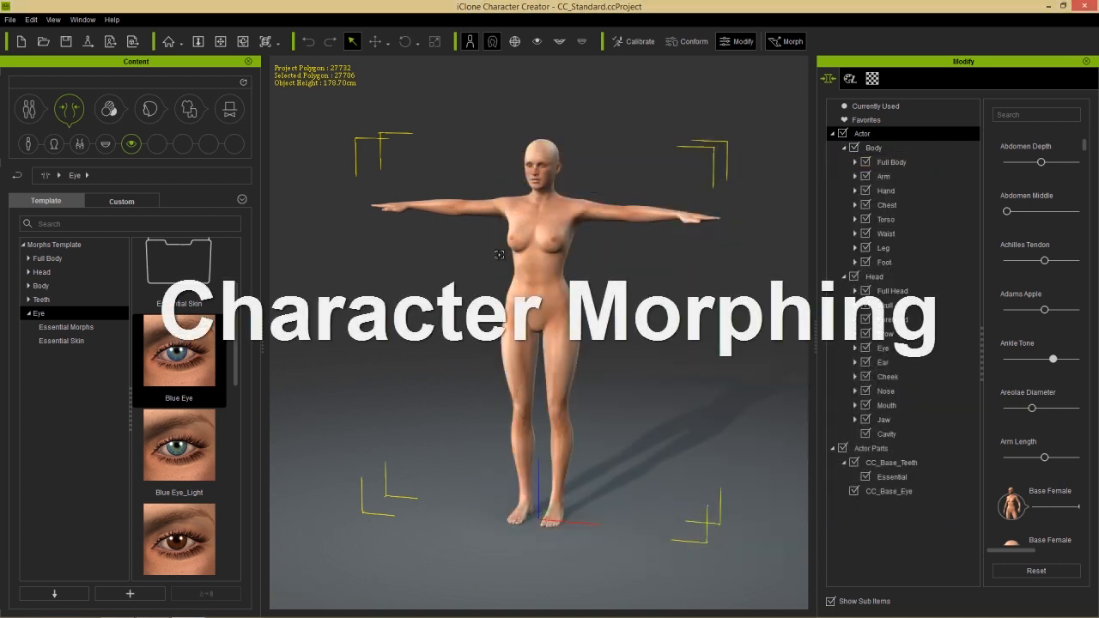
- Load the Fat Female character from the Base category of the project templates and view it up close
{"action": "left_click", "coordinate": [30, 110]}
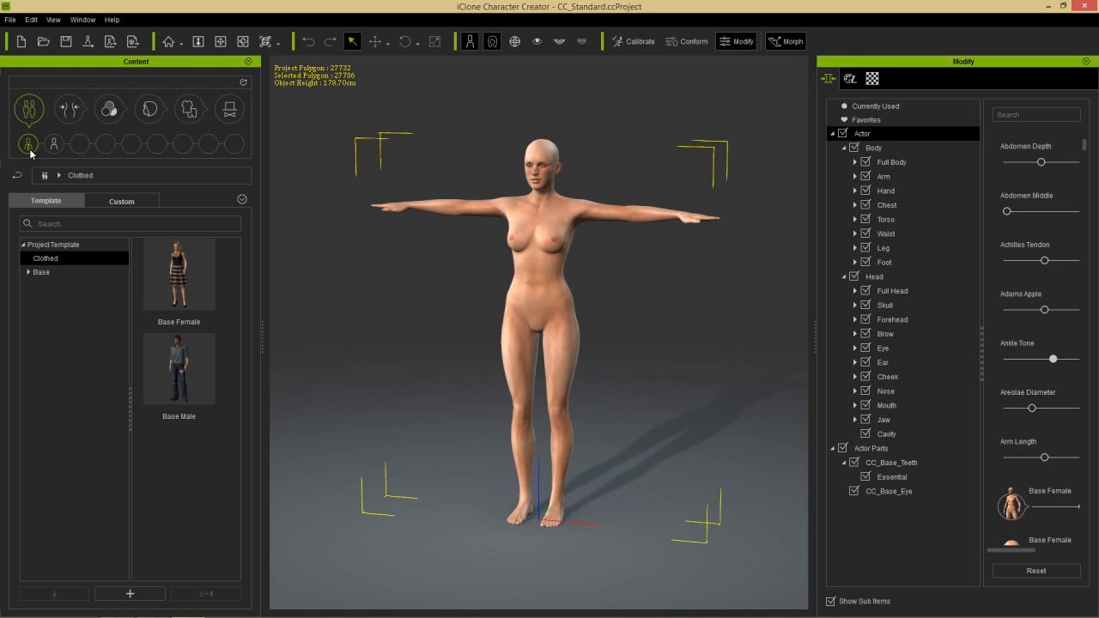
{"action": "left_click", "coordinate": [53, 146]}
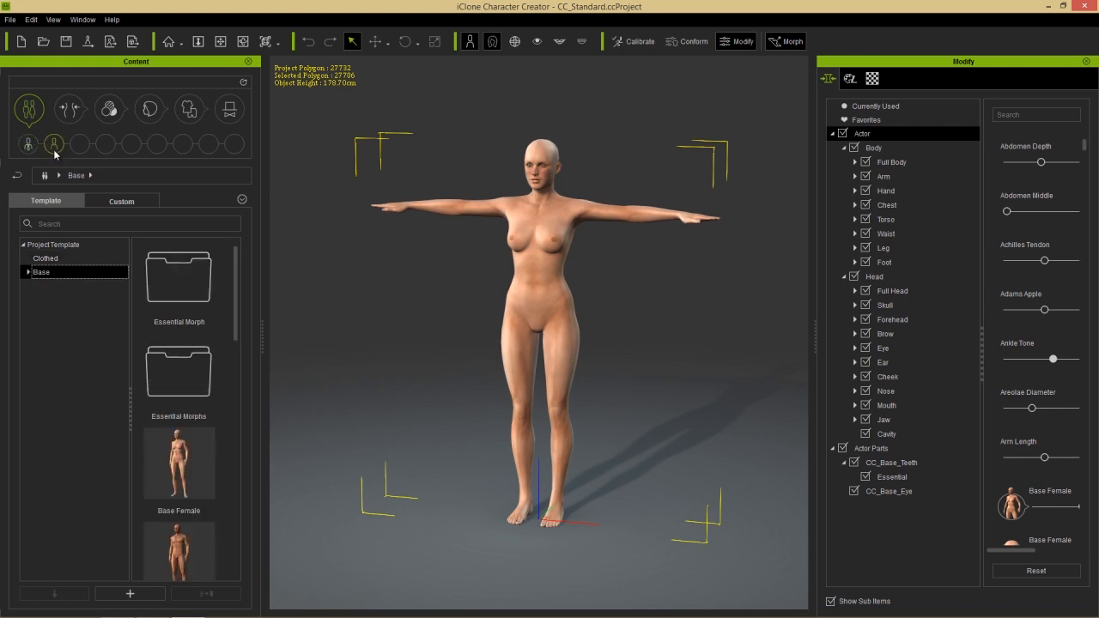
{"action": "left_click_drag", "start_coordinate": [234, 289], "coordinate": [221, 381]}
{"action": "double_click", "coordinate": [181, 341]}
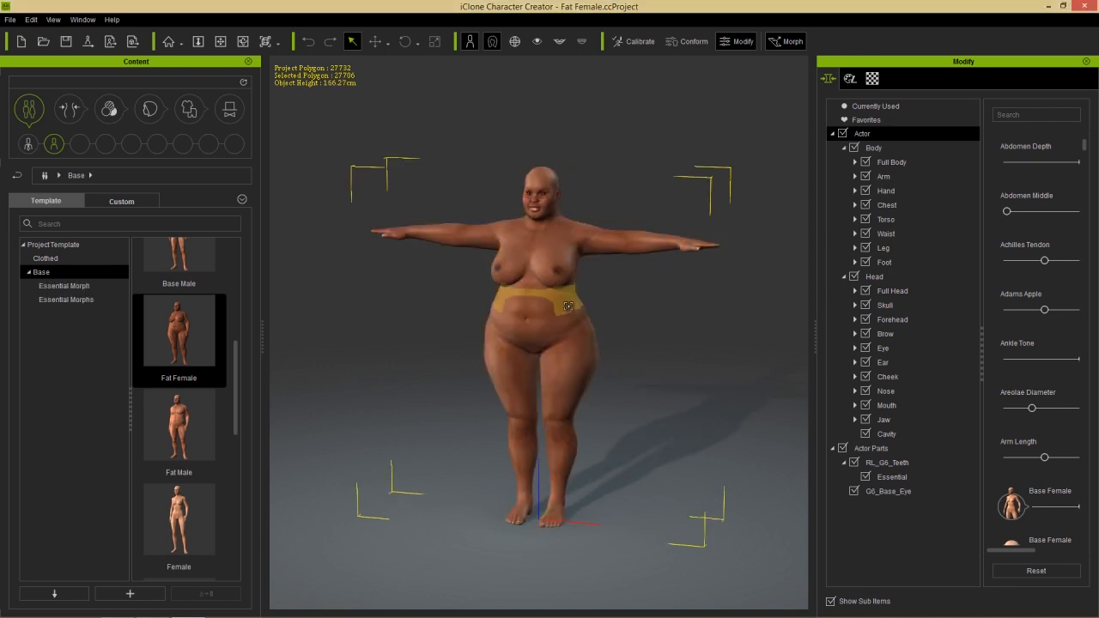
{"action": "scroll", "coordinate": [529, 209], "scroll_direction": "up", "scroll_amount": 5}
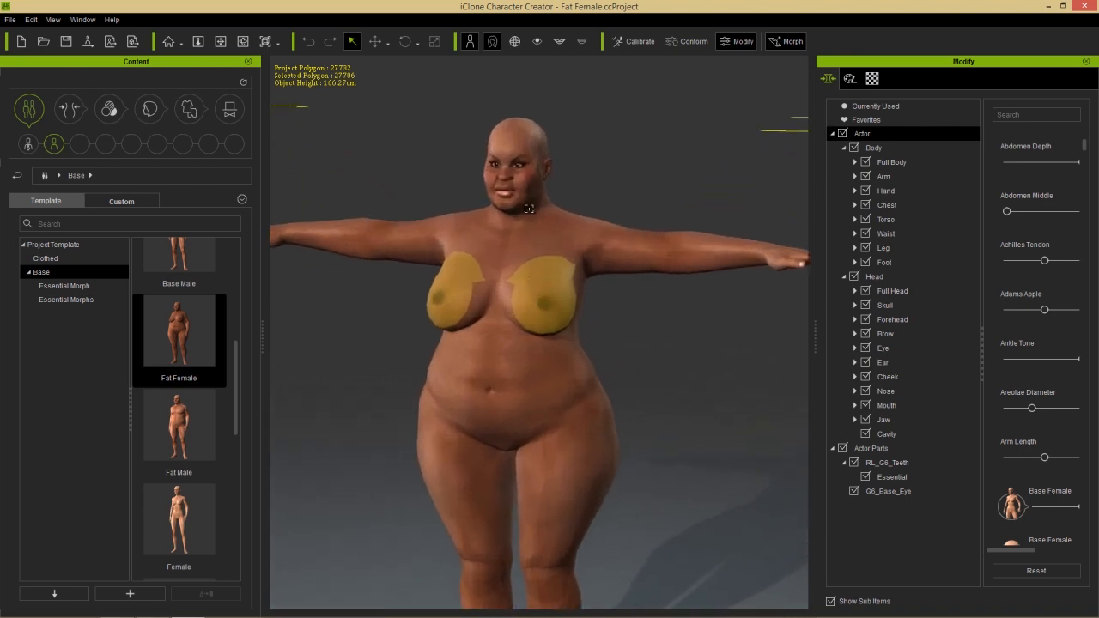
{"action": "right_click_drag", "start_coordinate": [691, 438], "coordinate": [655, 383]}
{"action": "middle_click_drag", "start_coordinate": [557, 387], "coordinate": [582, 360]}
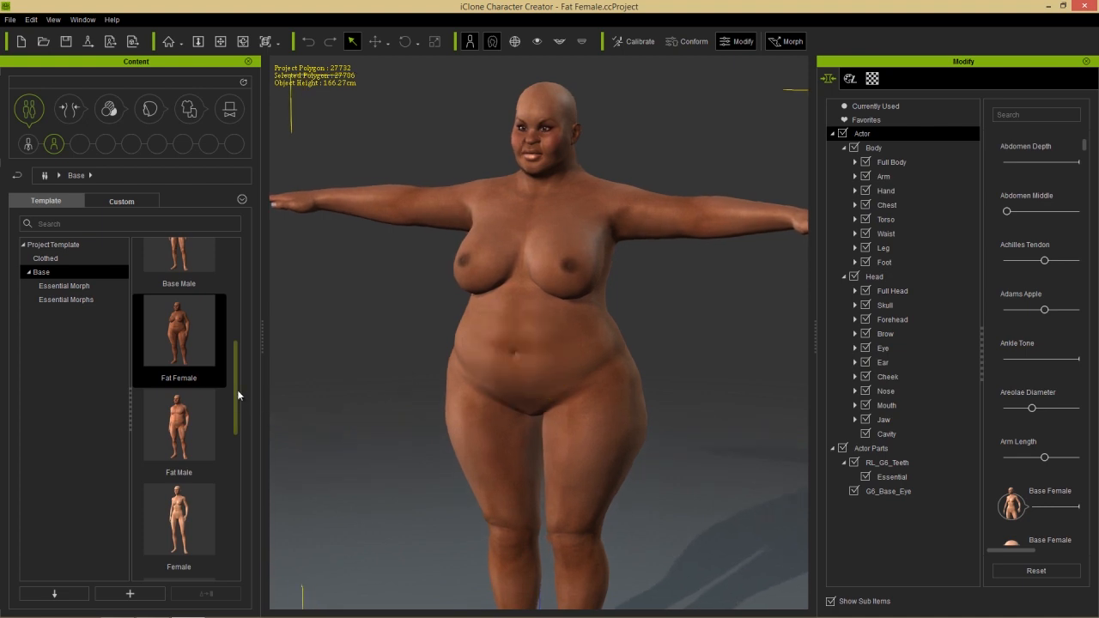
- Load the Strong Male base project template and frame the character's upper body
{"action": "scroll", "coordinate": [226, 458], "scroll_direction": "down", "scroll_amount": 5}
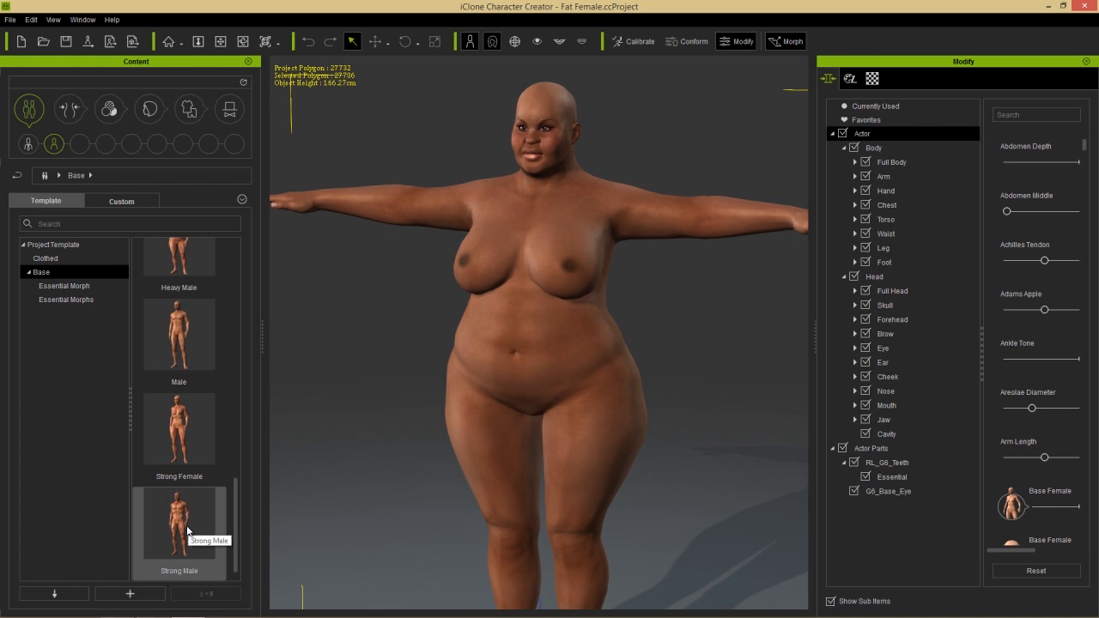
{"action": "double_click", "coordinate": [187, 531]}
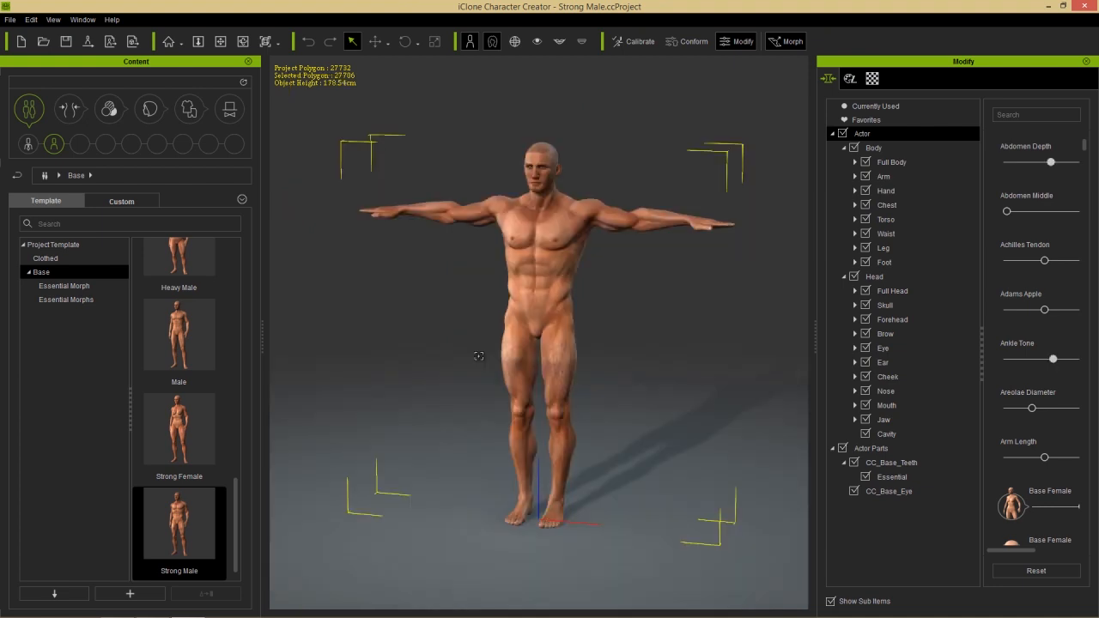
{"action": "scroll", "coordinate": [486, 306], "scroll_direction": "up", "scroll_amount": 5}
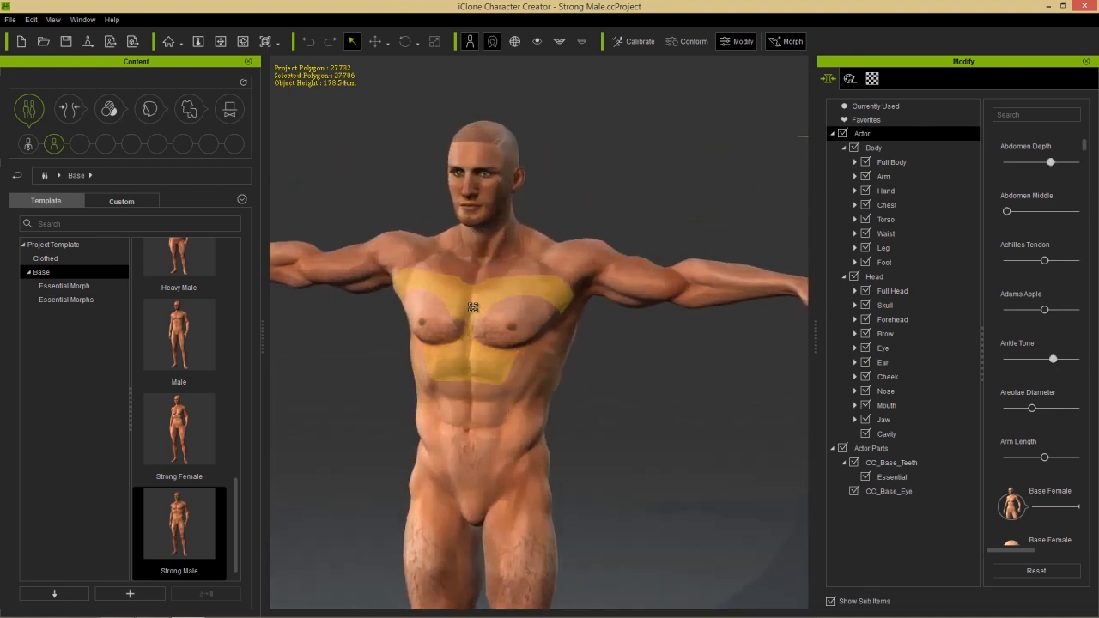
{"action": "middle_click_drag", "start_coordinate": [533, 305], "coordinate": [548, 307]}
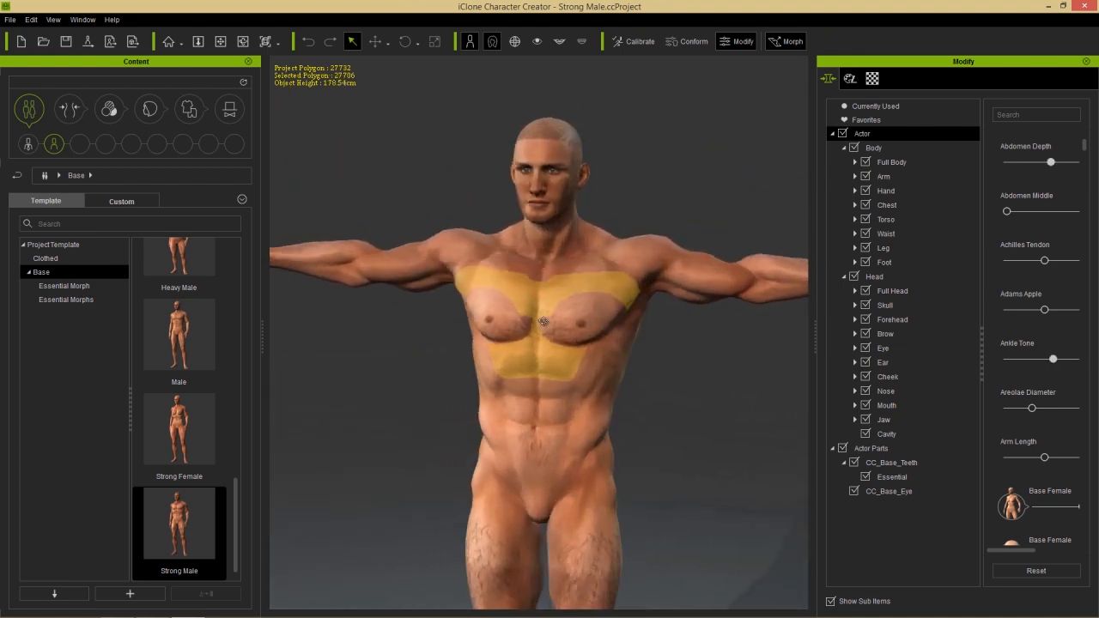
- Apply the Heavy Male full body morph template to the character and inspect the body from several angles
{"action": "left_click", "coordinate": [69, 109]}
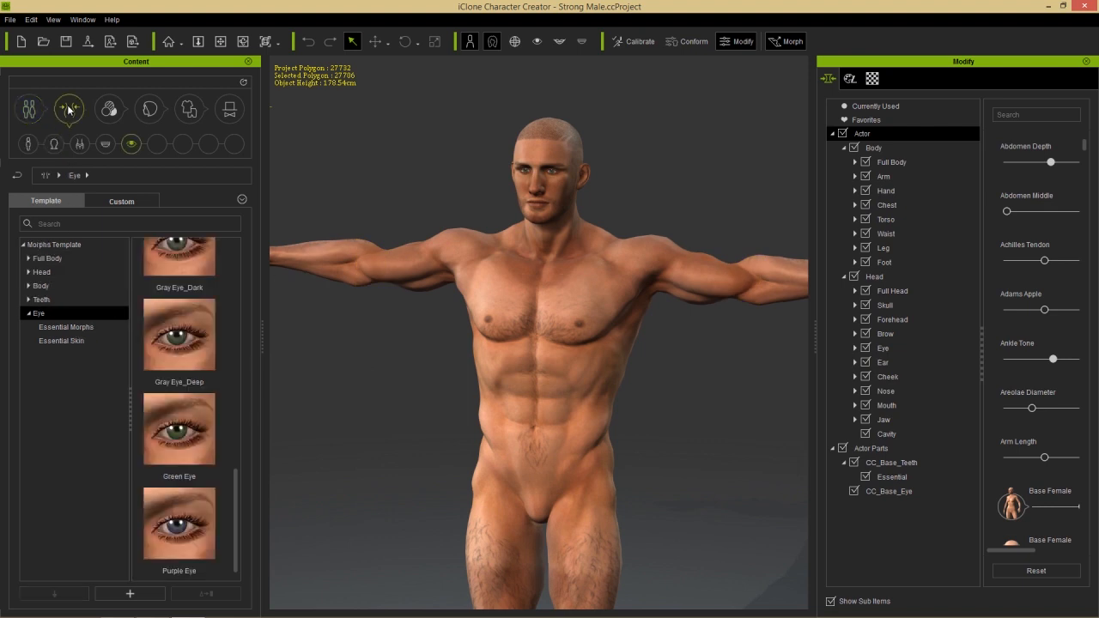
{"action": "left_click", "coordinate": [52, 259]}
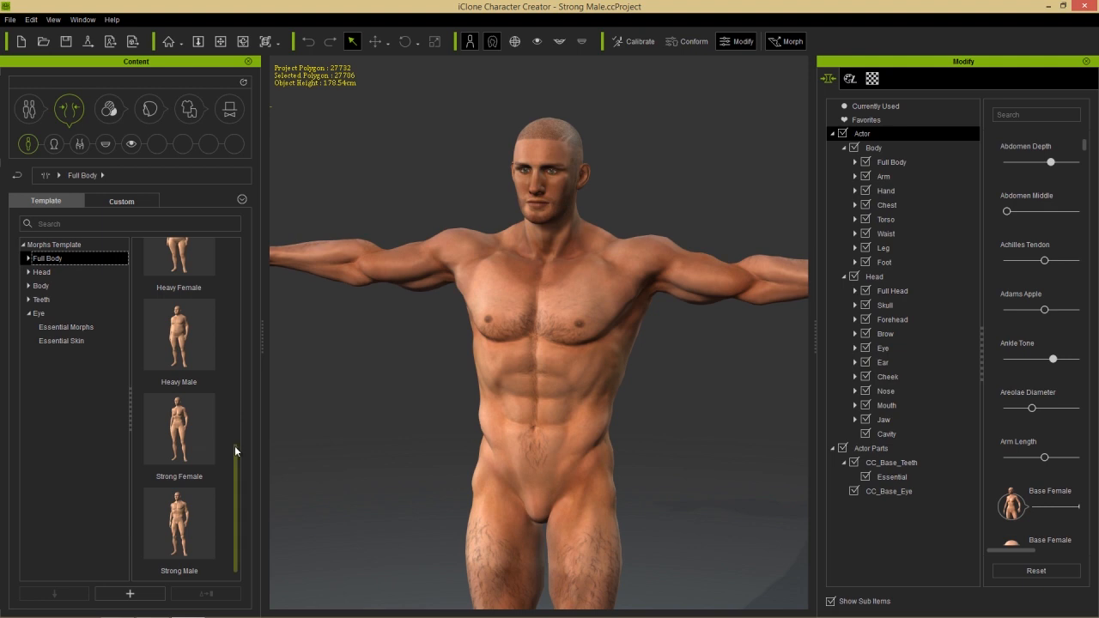
{"action": "left_click_drag", "start_coordinate": [237, 455], "coordinate": [238, 384]}
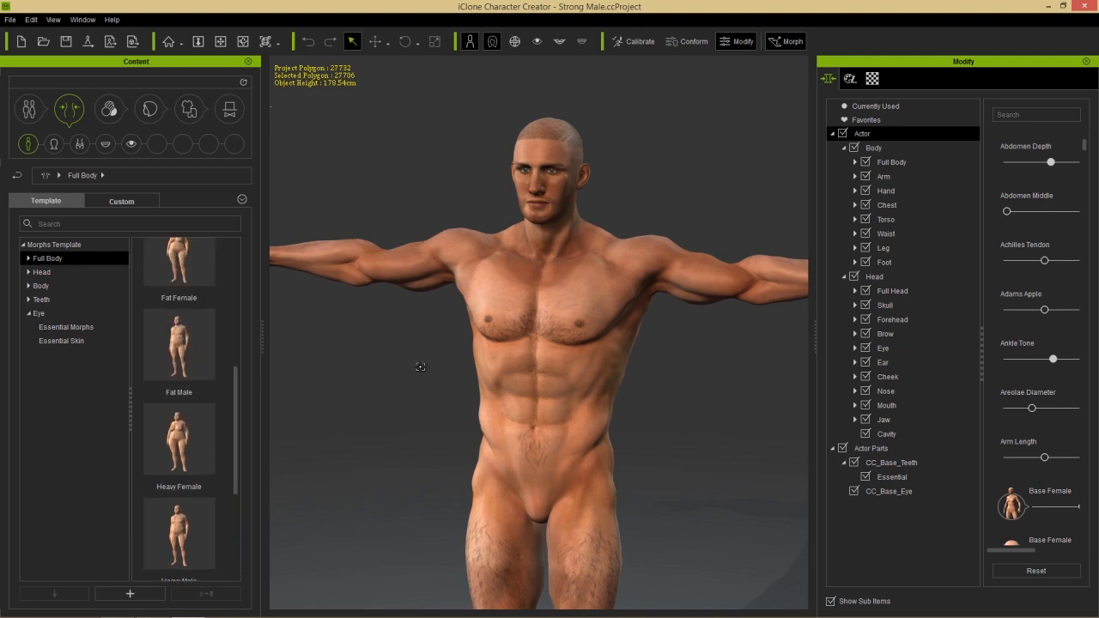
{"action": "right_click_drag", "start_coordinate": [696, 358], "coordinate": [618, 359]}
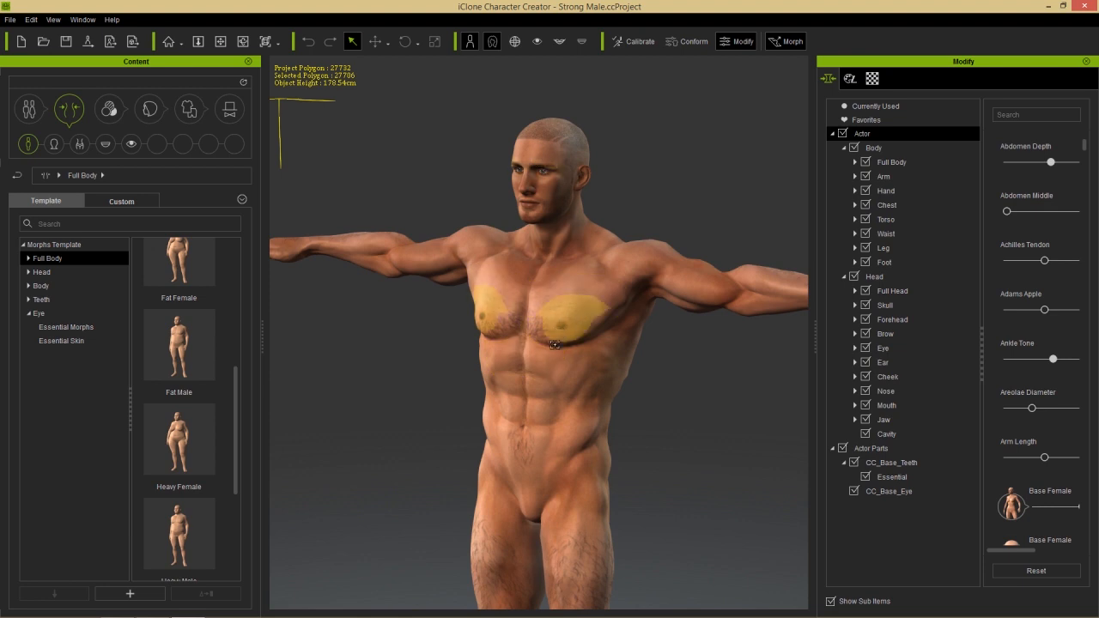
{"action": "right_click_drag", "start_coordinate": [522, 373], "coordinate": [567, 372]}
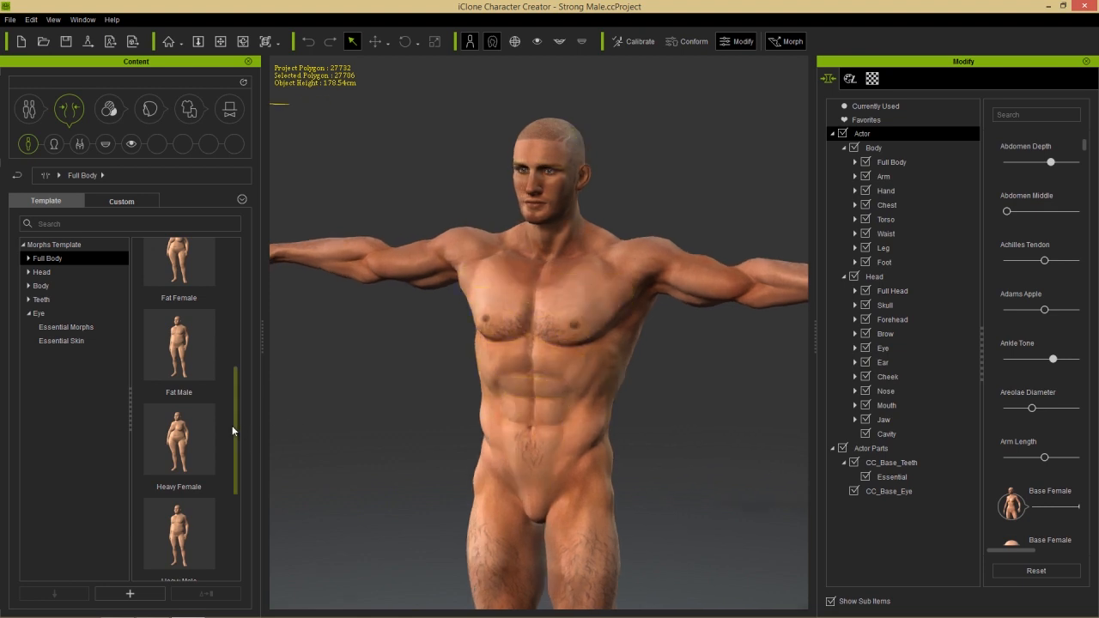
{"action": "left_click_drag", "start_coordinate": [232, 425], "coordinate": [235, 469]}
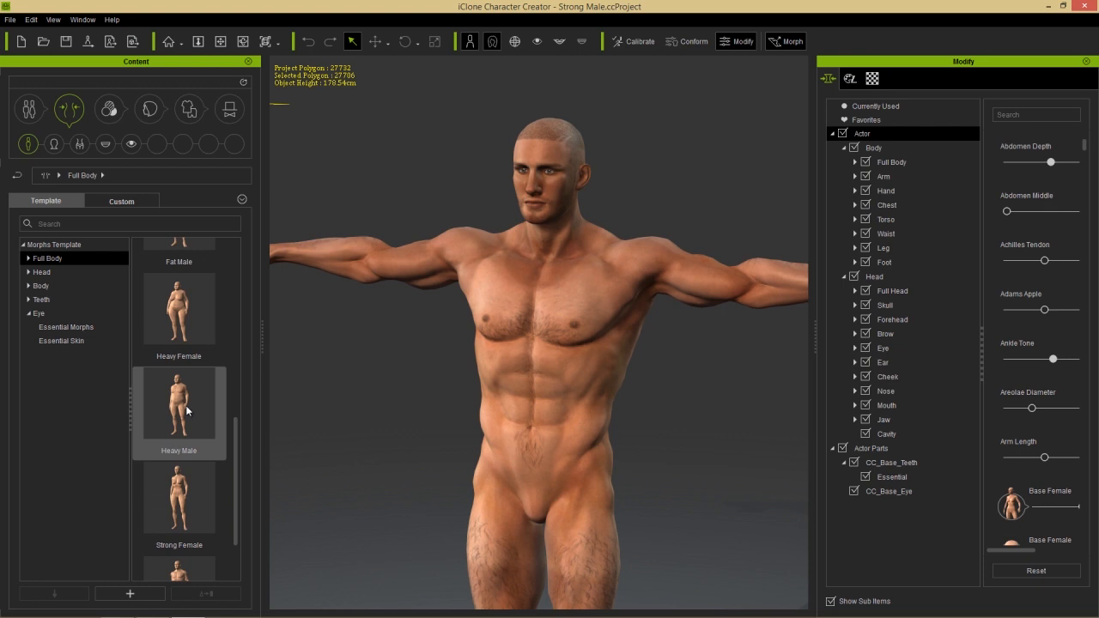
{"action": "double_click", "coordinate": [187, 410]}
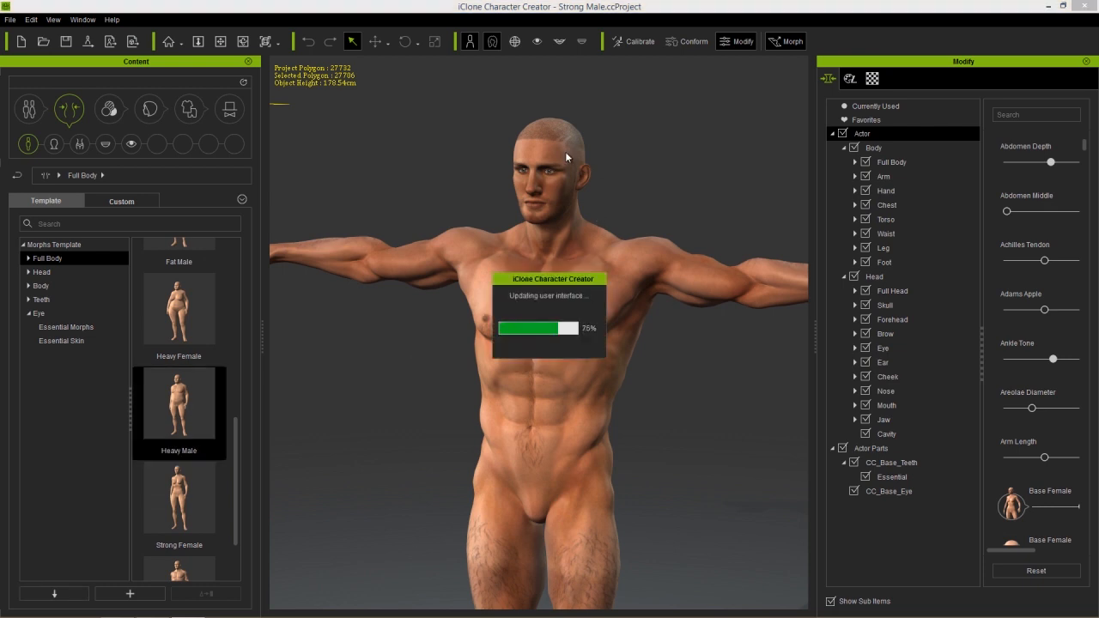
{"action": "middle_click_drag", "start_coordinate": [617, 394], "coordinate": [617, 338]}
{"action": "right_click_drag", "start_coordinate": [685, 338], "coordinate": [602, 344]}
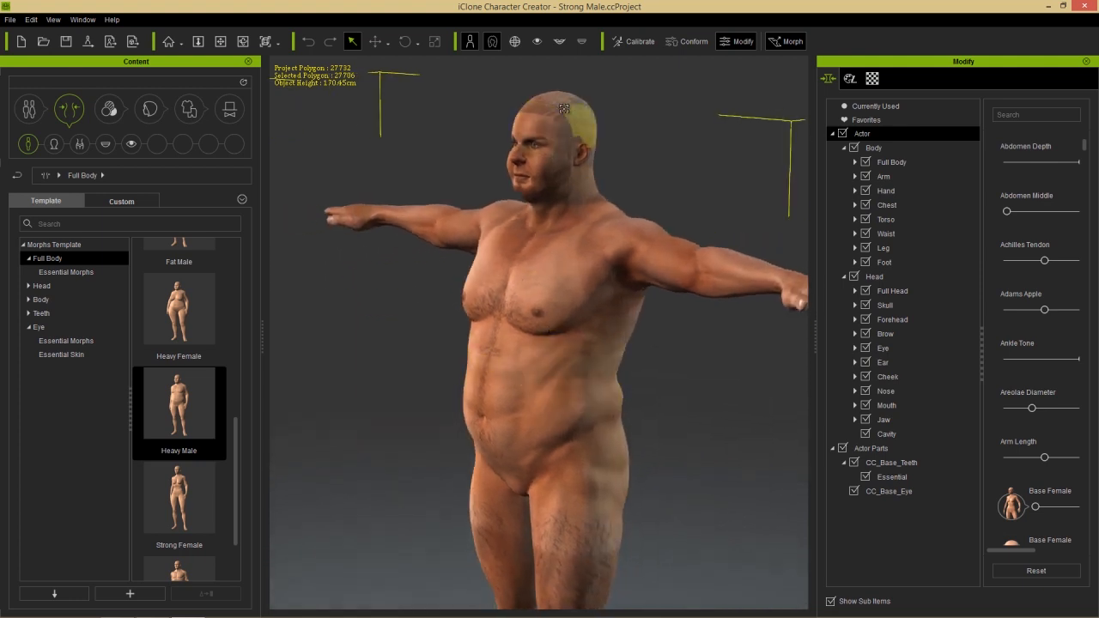
{"action": "right_click_drag", "start_coordinate": [515, 409], "coordinate": [656, 405]}
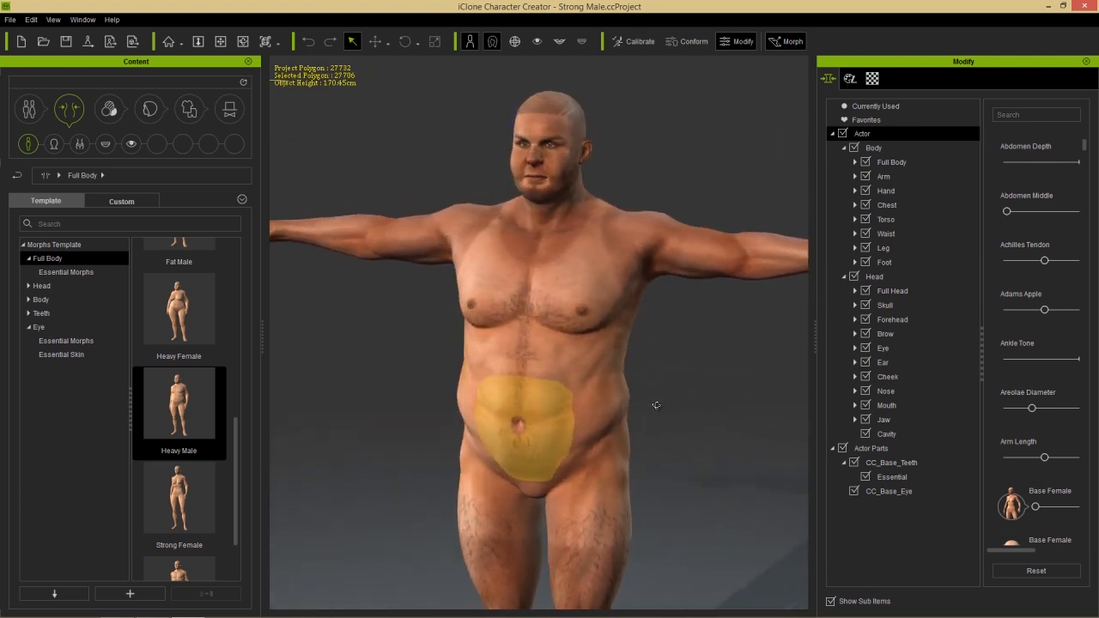
{"action": "scroll", "coordinate": [234, 434], "scroll_direction": "up", "scroll_amount": 3}
- Apply the Strong Male full body morph template to the character and frame the head and chest
{"action": "scroll", "coordinate": [230, 415], "scroll_direction": "down", "scroll_amount": 5}
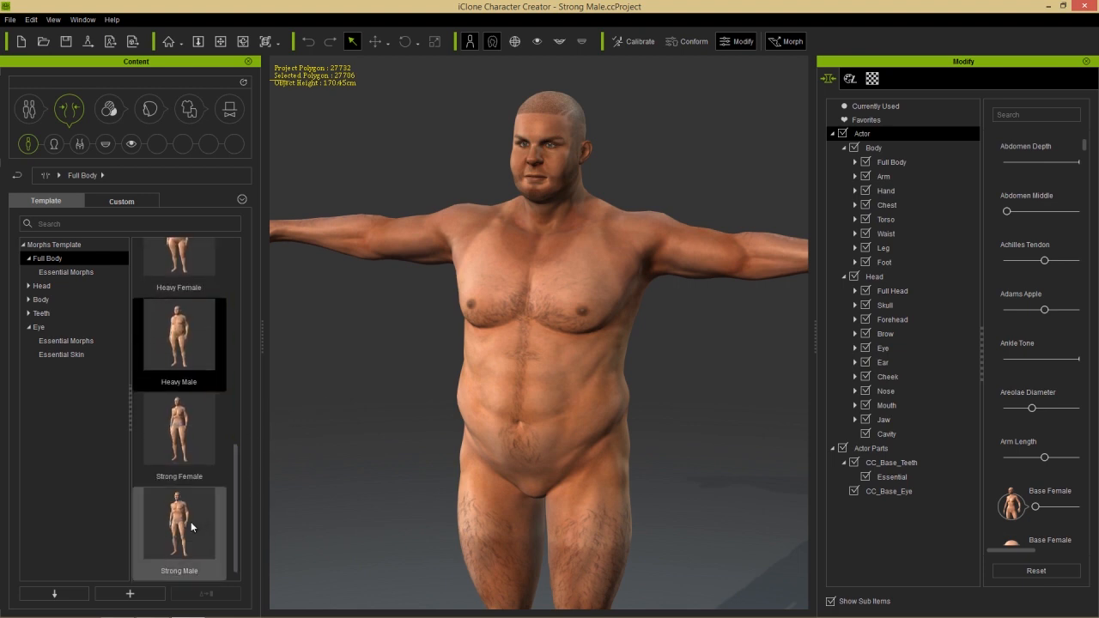
{"action": "double_click", "coordinate": [190, 527]}
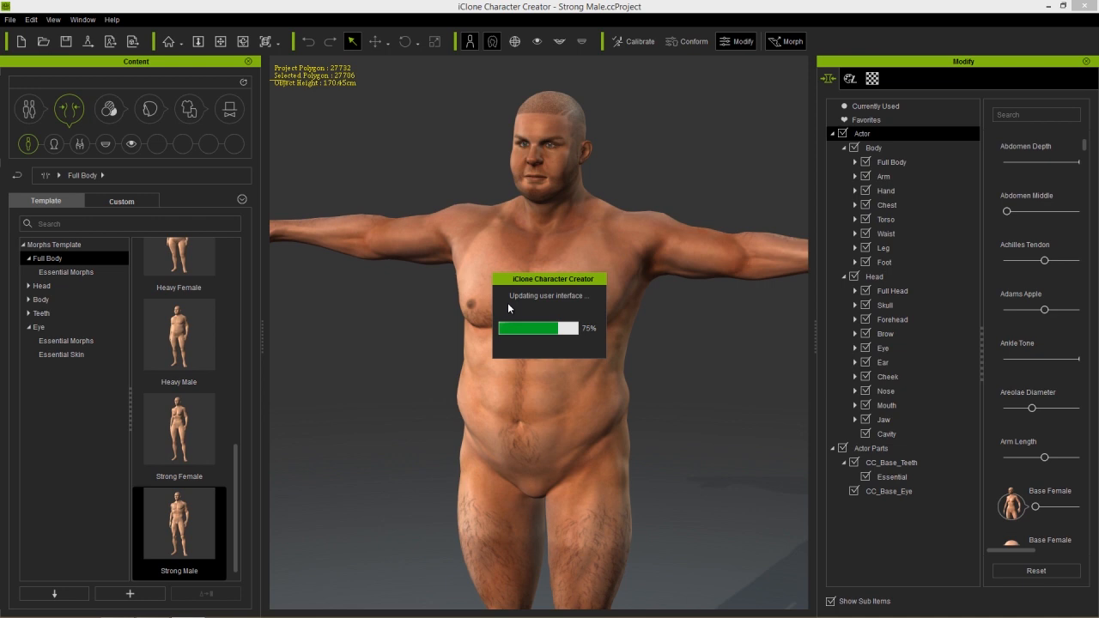
{"action": "middle_click_drag", "start_coordinate": [516, 220], "coordinate": [507, 288]}
{"action": "scroll", "coordinate": [508, 241], "scroll_direction": "up", "scroll_amount": 3}
{"action": "right_click_drag", "start_coordinate": [507, 288], "coordinate": [485, 267]}
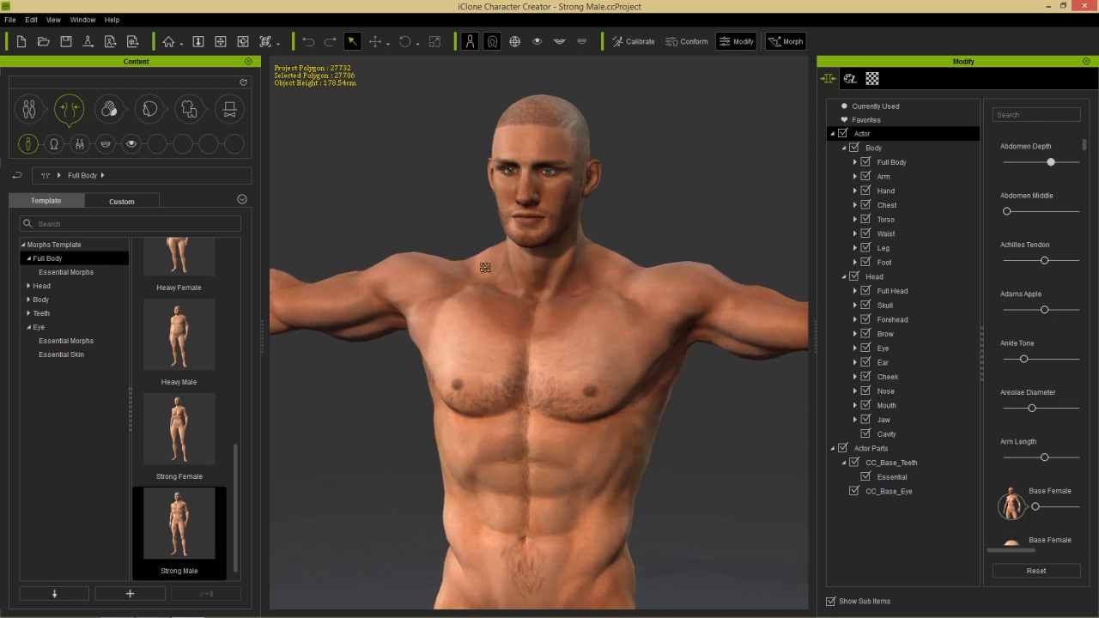
- Try the Male_C head morph template on the character, and apply the Male_A head morph instead
{"action": "left_click", "coordinate": [54, 144]}
{"action": "scroll", "coordinate": [226, 447], "scroll_direction": "down", "scroll_amount": 2}
{"action": "mouse_move", "coordinate": [227, 462]}
{"action": "left_mouse_down"}
{"action": "mouse_move", "coordinate": [227, 446]}
{"action": "mouse_move", "coordinate": [228, 476]}
{"action": "left_mouse_up"}
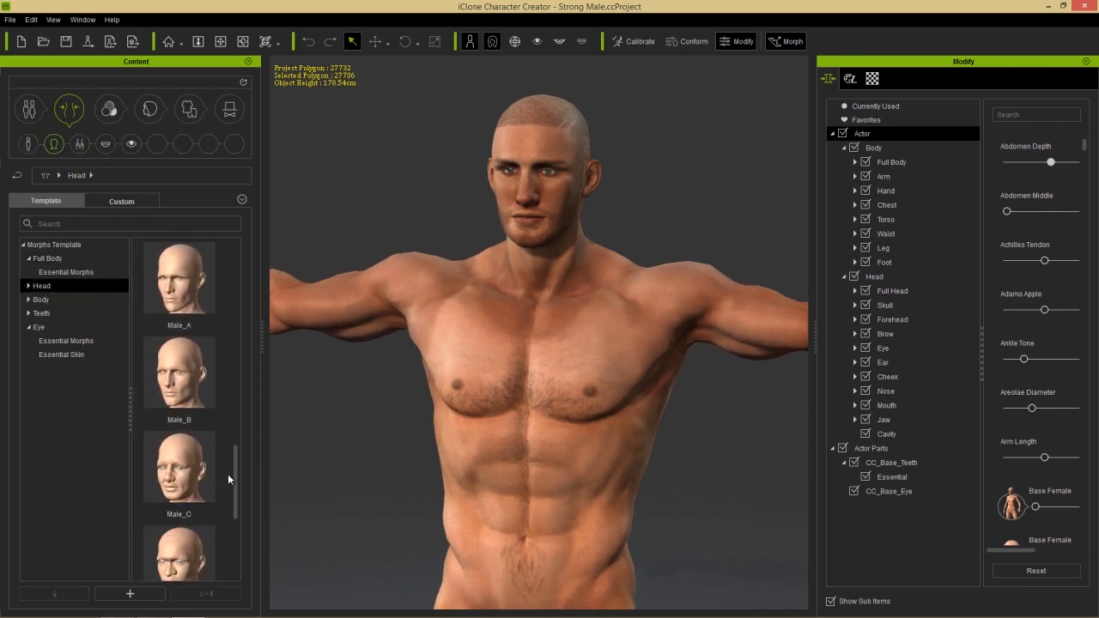
{"action": "double_click", "coordinate": [192, 475]}
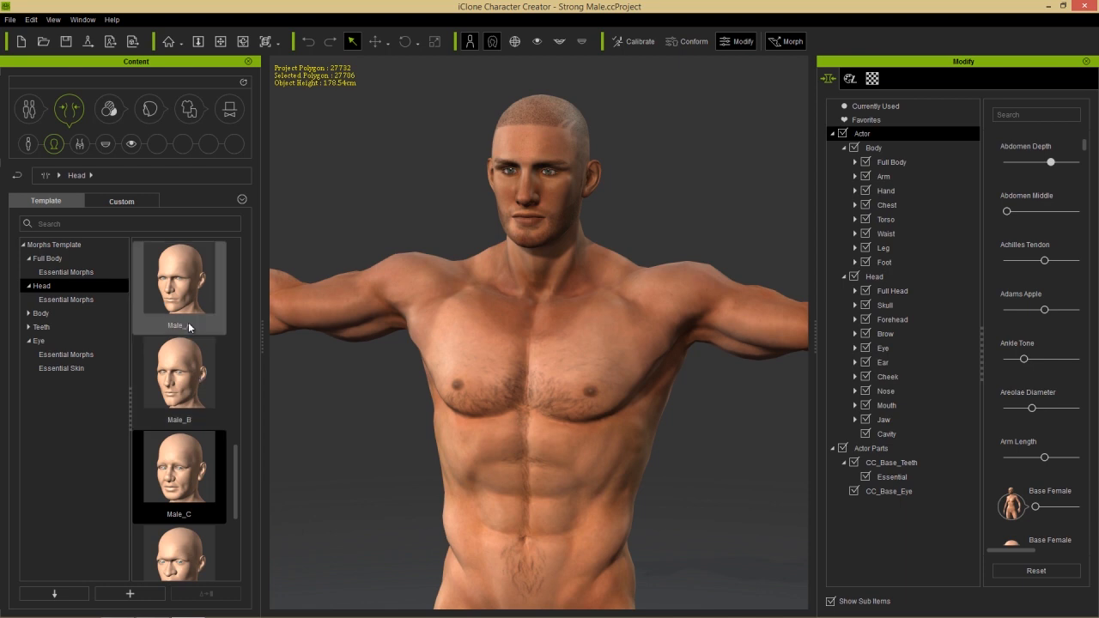
{"action": "double_click", "coordinate": [187, 285]}
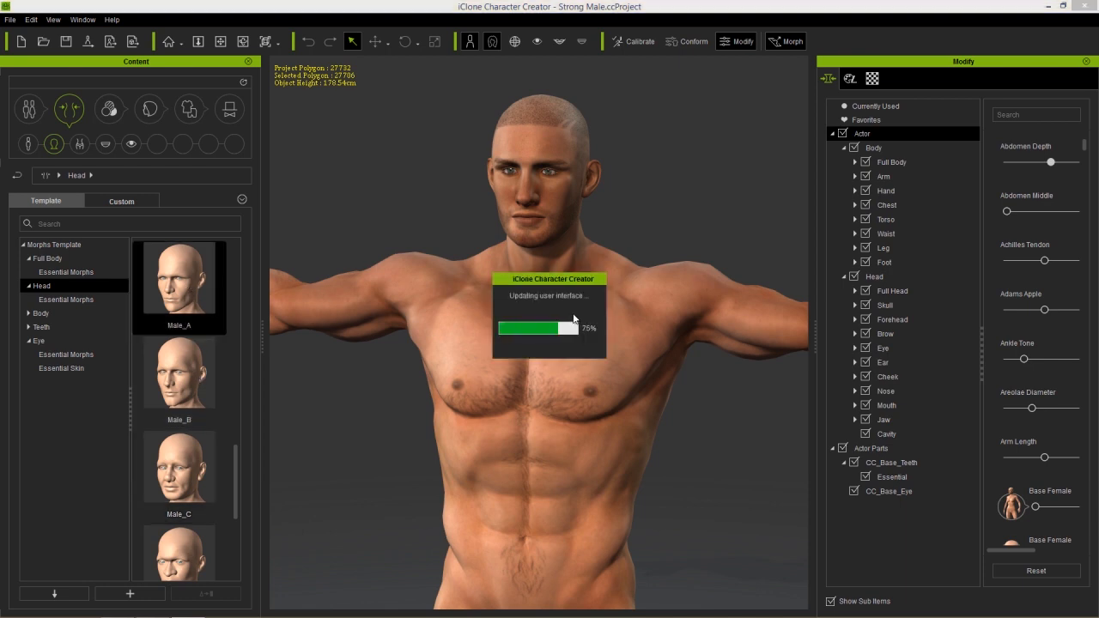
{"action": "right_click_drag", "start_coordinate": [665, 298], "coordinate": [602, 342], "text": "alt"}
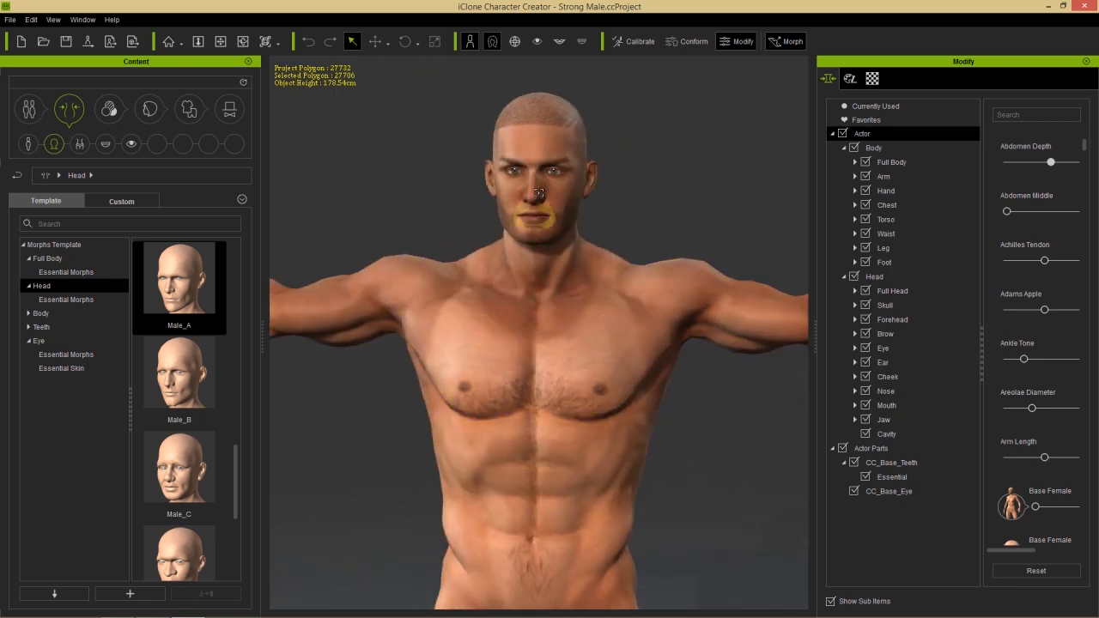
- View the Body and Teeth morph template categories and open the Eye category
{"action": "left_click", "coordinate": [80, 145]}
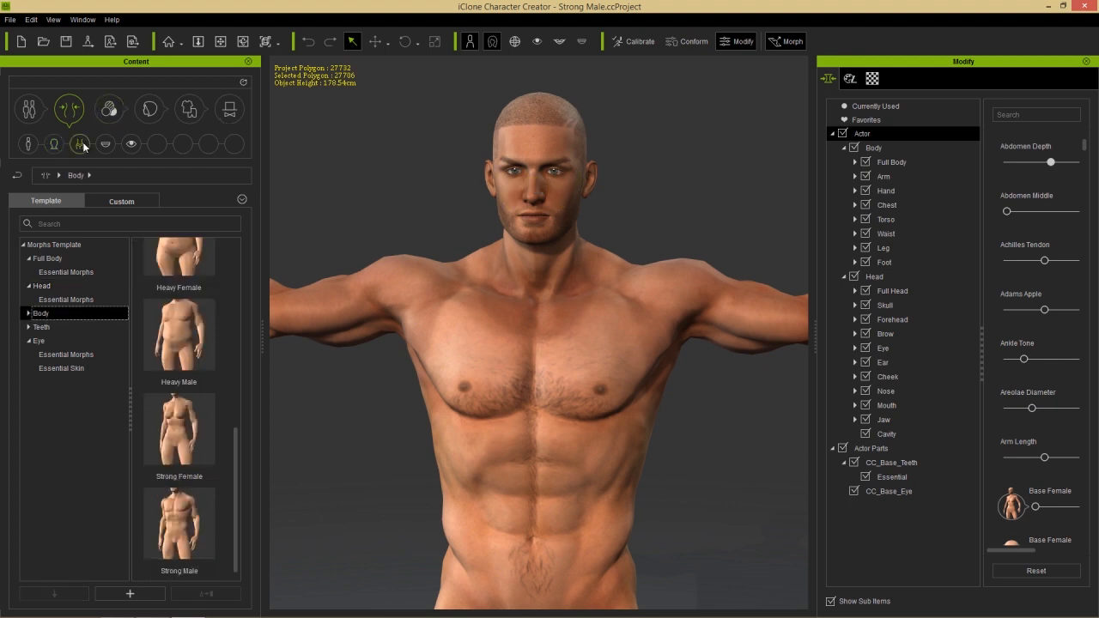
{"action": "left_click", "coordinate": [100, 143]}
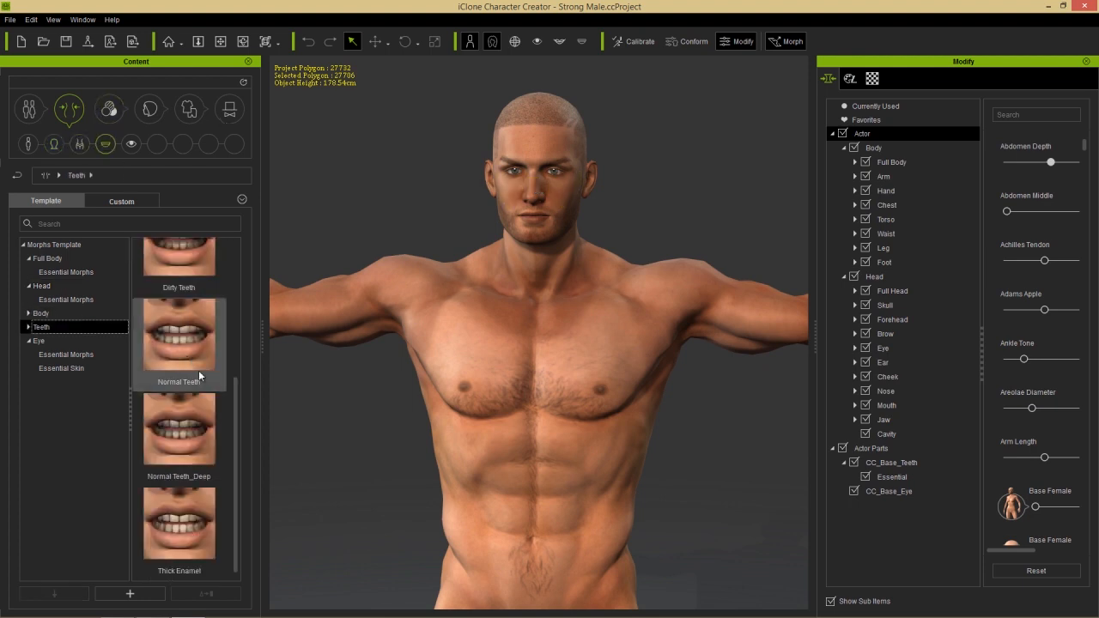
{"action": "left_click", "coordinate": [133, 151]}
- Apply the Brown Eye template to the character, replacing the existing eye object
{"action": "right_click_drag", "start_coordinate": [632, 264], "coordinate": [614, 399]}
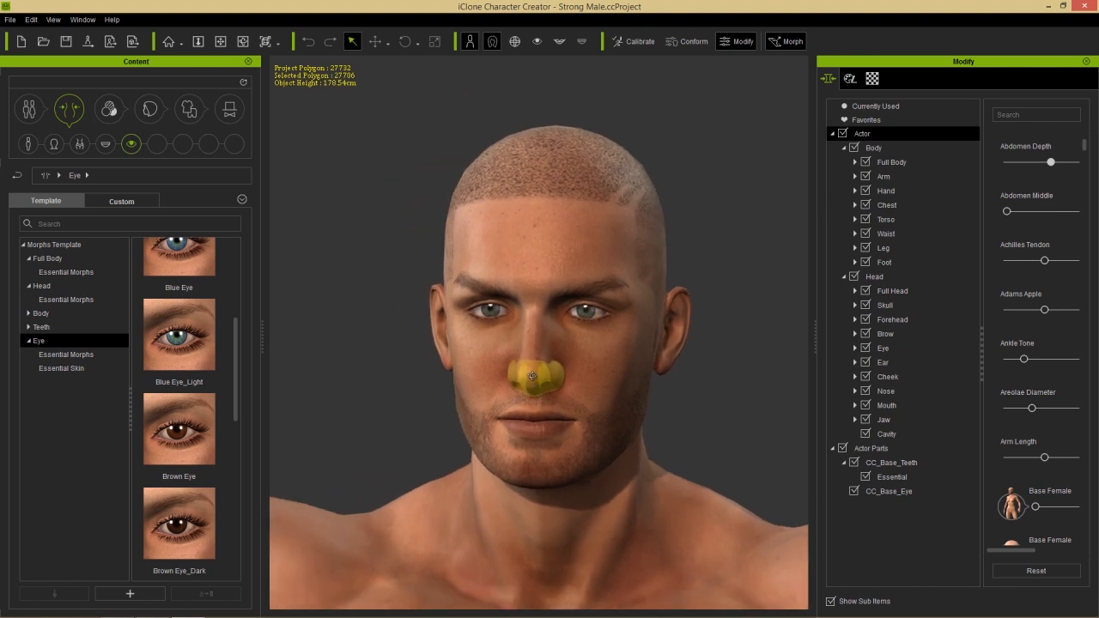
{"action": "double_click", "coordinate": [196, 421]}
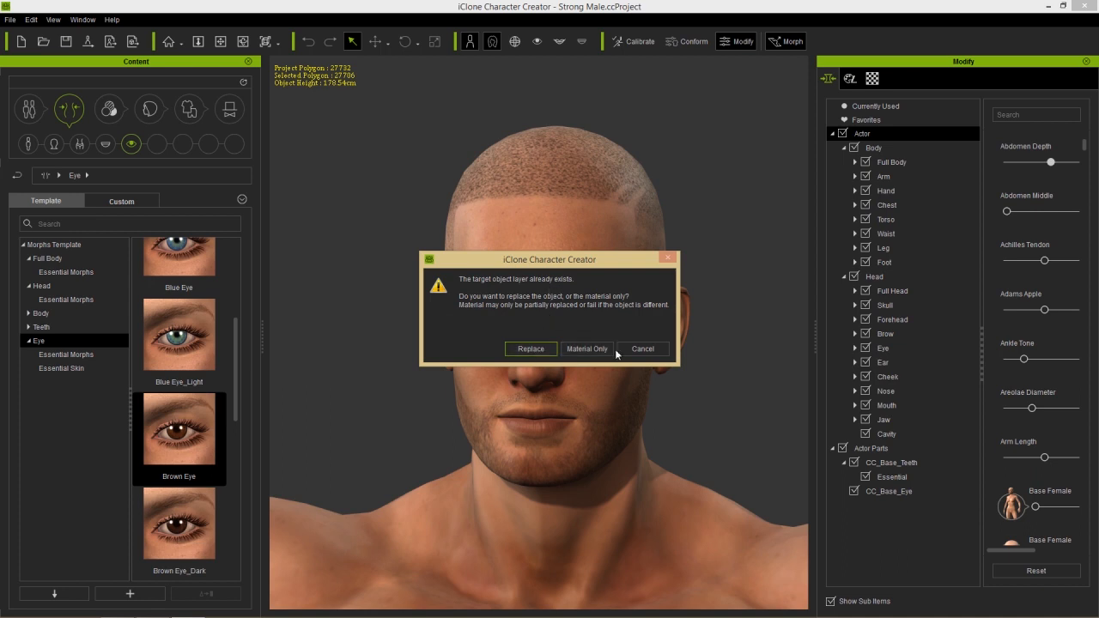
{"action": "left_click", "coordinate": [532, 350]}
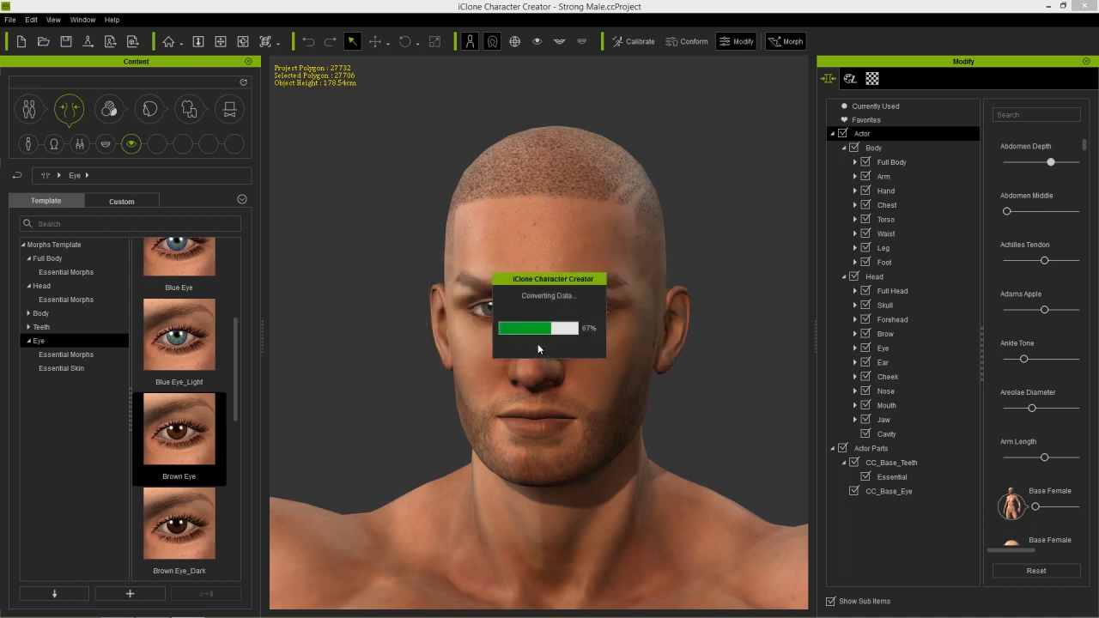
{"action": "left_click", "coordinate": [508, 304]}
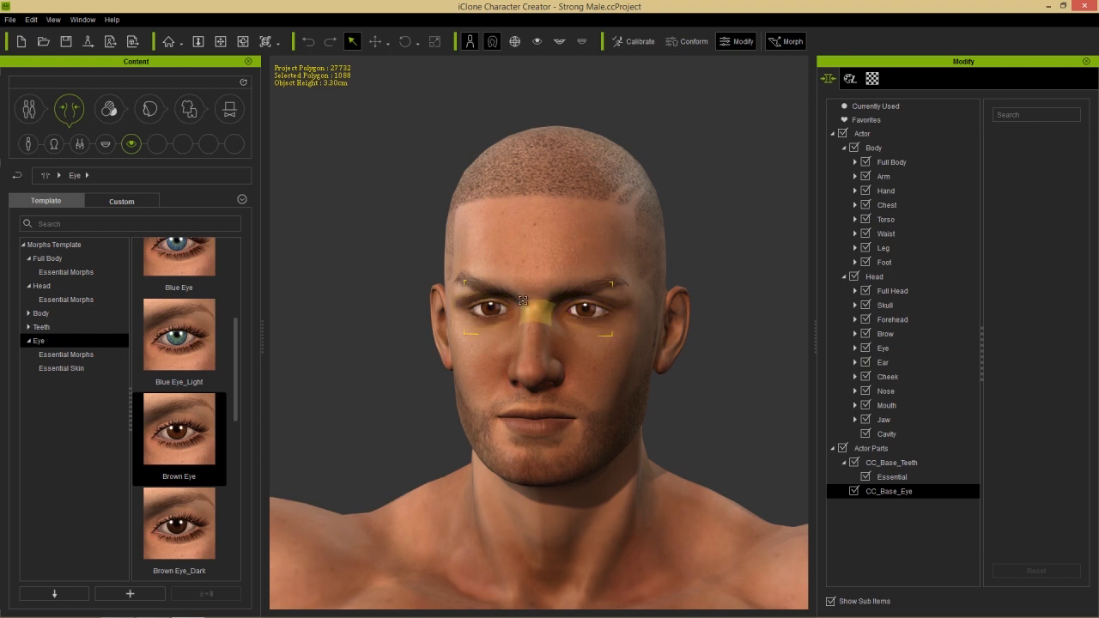
- Apply the Blue Eye template to the character as material only and view the face and upper body
{"action": "scroll", "coordinate": [527, 382], "scroll_direction": "down", "scroll_amount": 5}
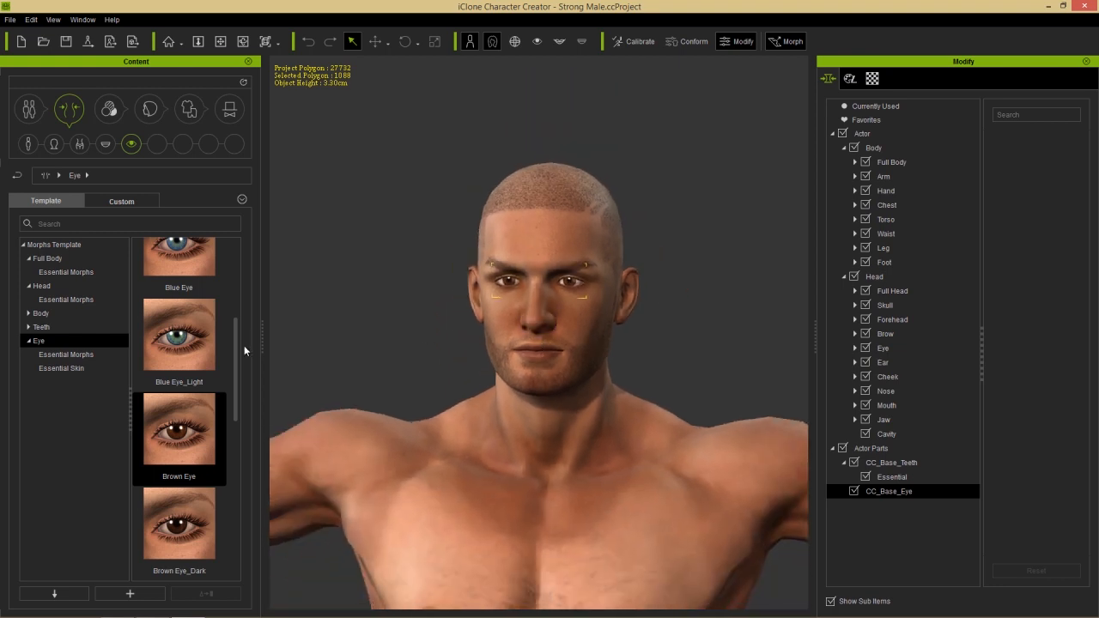
{"action": "scroll", "coordinate": [239, 348], "scroll_direction": "up", "scroll_amount": 2}
{"action": "double_click", "coordinate": [179, 335]}
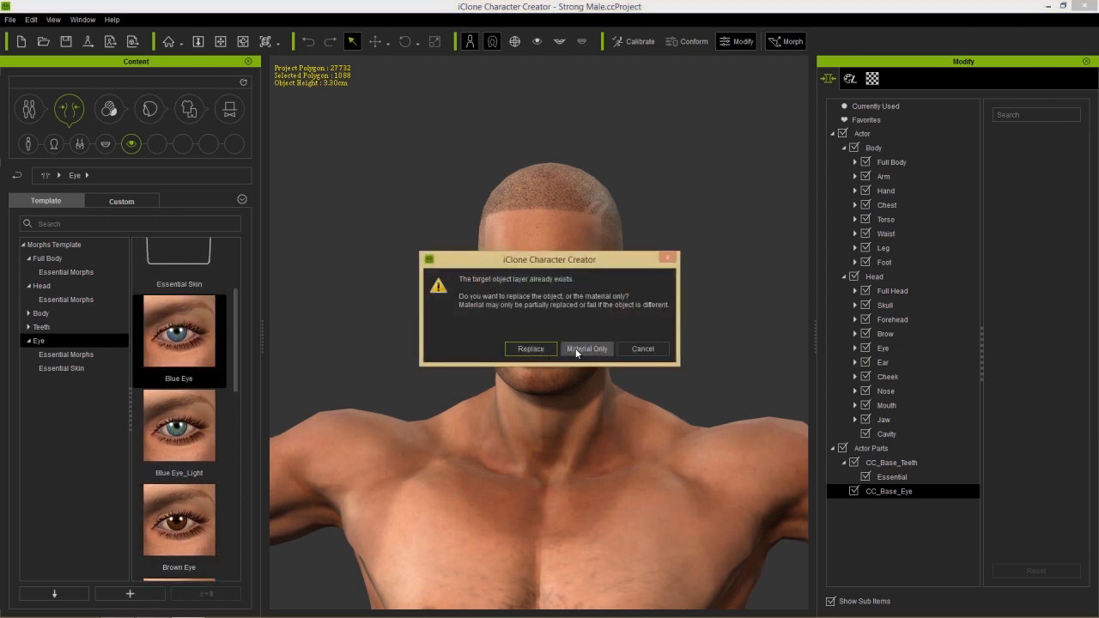
{"action": "left_click", "coordinate": [576, 349]}
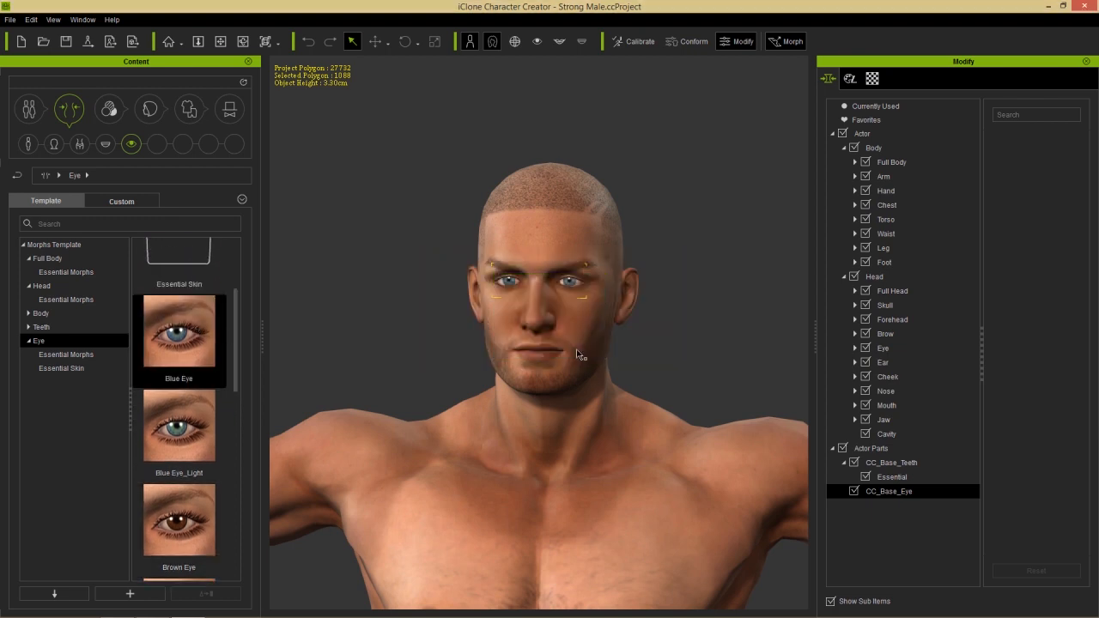
{"action": "mouse_move", "coordinate": [663, 377]}
{"action": "right_mouse_down"}
{"action": "mouse_move", "coordinate": [455, 386]}
{"action": "mouse_move", "coordinate": [714, 393]}
{"action": "mouse_move", "coordinate": [667, 398]}
{"action": "mouse_move", "coordinate": [653, 386]}
{"action": "right_mouse_up"}
{"action": "scroll", "coordinate": [649, 403], "scroll_direction": "down", "scroll_amount": 3}
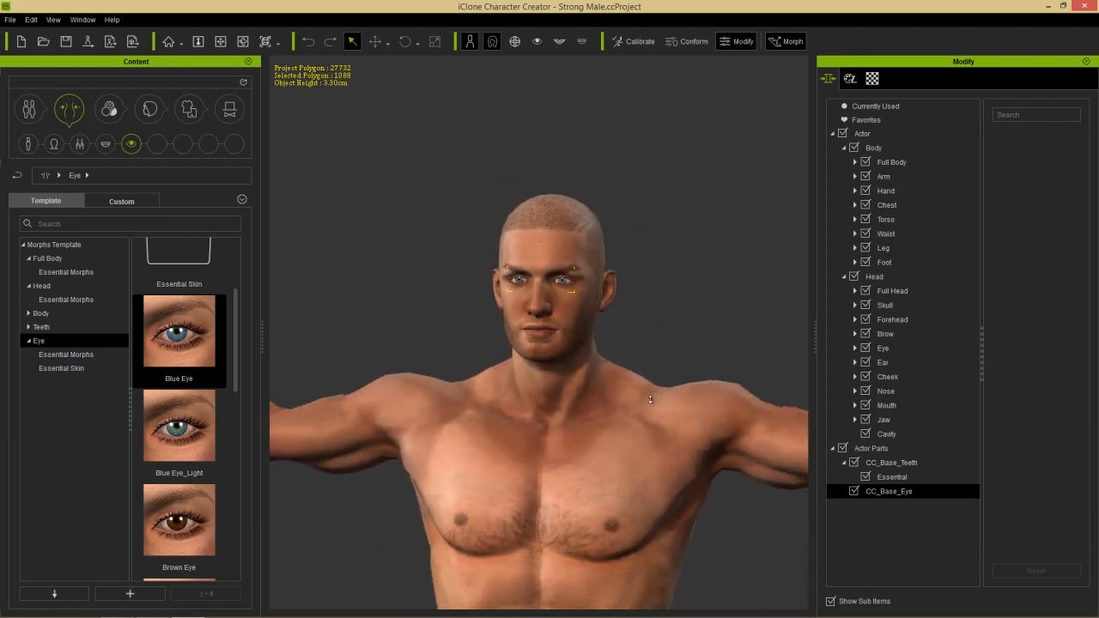
- Select the torso and chest regions on the character's body and reshape the chest directly on the model
{"action": "middle_click_drag", "start_coordinate": [633, 422], "coordinate": [638, 337]}
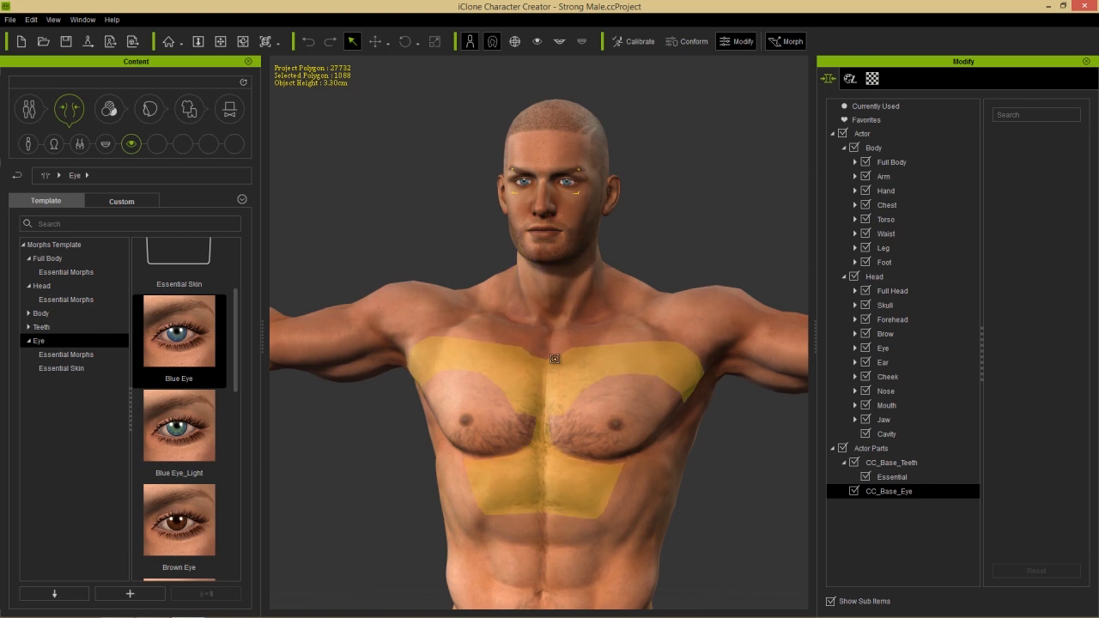
{"action": "middle_click_drag", "start_coordinate": [568, 347], "coordinate": [551, 299]}
{"action": "scroll", "coordinate": [550, 299], "scroll_direction": "down", "scroll_amount": 2}
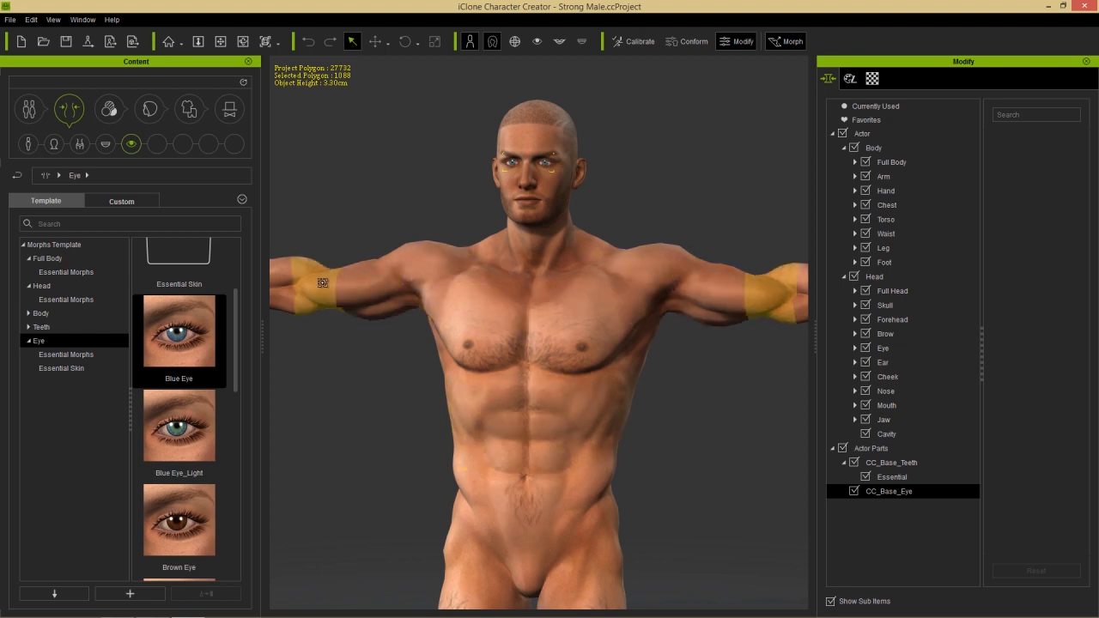
{"action": "middle_click_drag", "start_coordinate": [600, 266], "coordinate": [595, 293]}
{"action": "right_click_drag", "start_coordinate": [674, 319], "coordinate": [667, 342]}
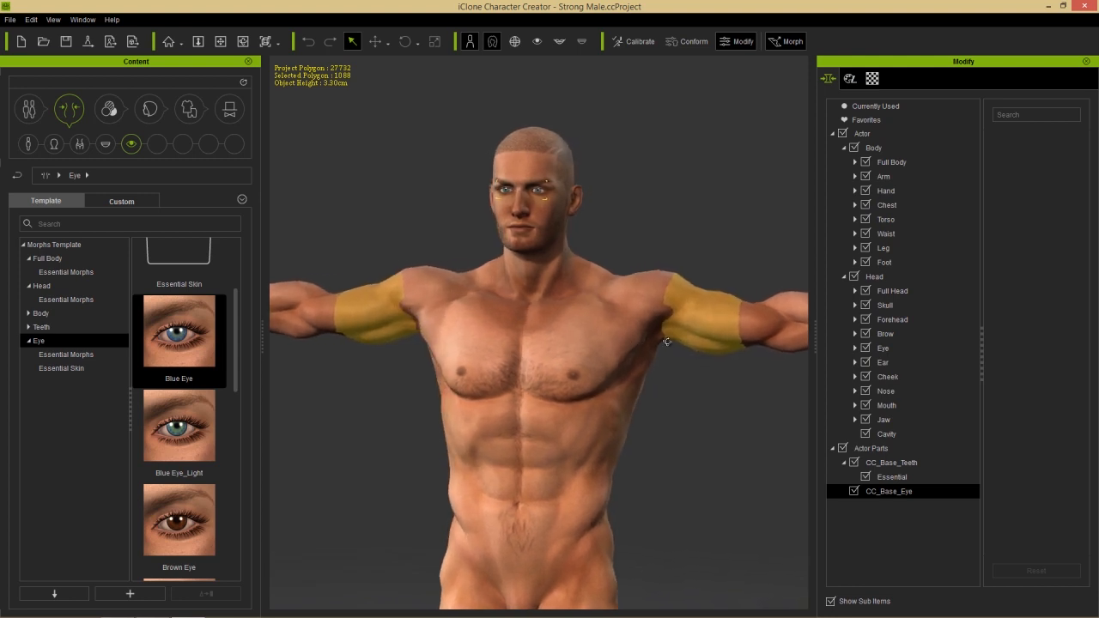
{"action": "left_click", "coordinate": [655, 309]}
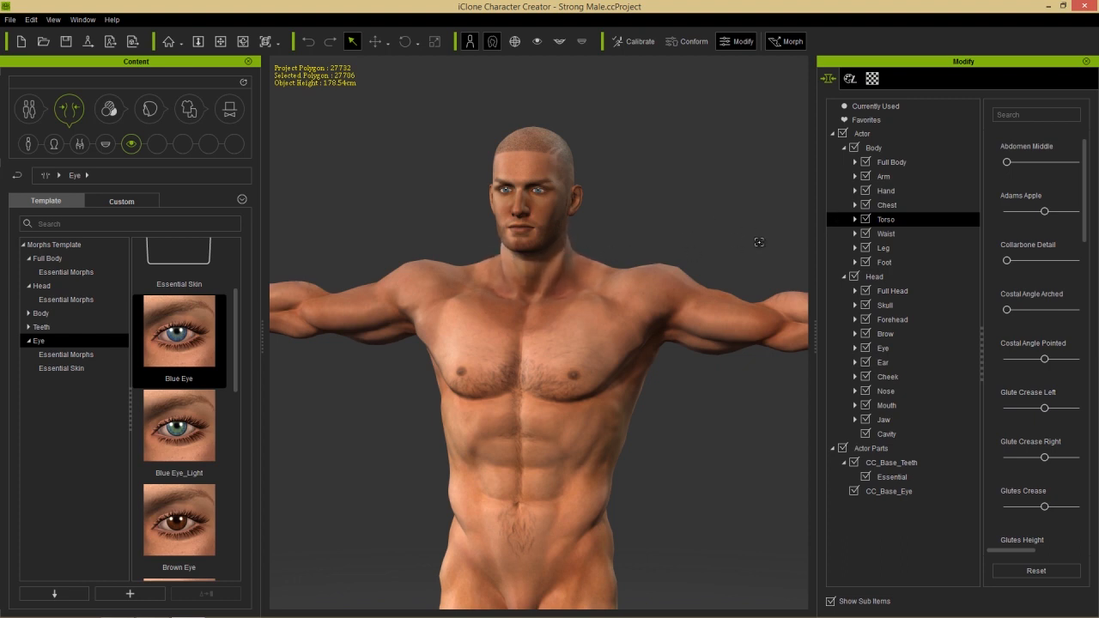
{"action": "left_click", "coordinate": [581, 337]}
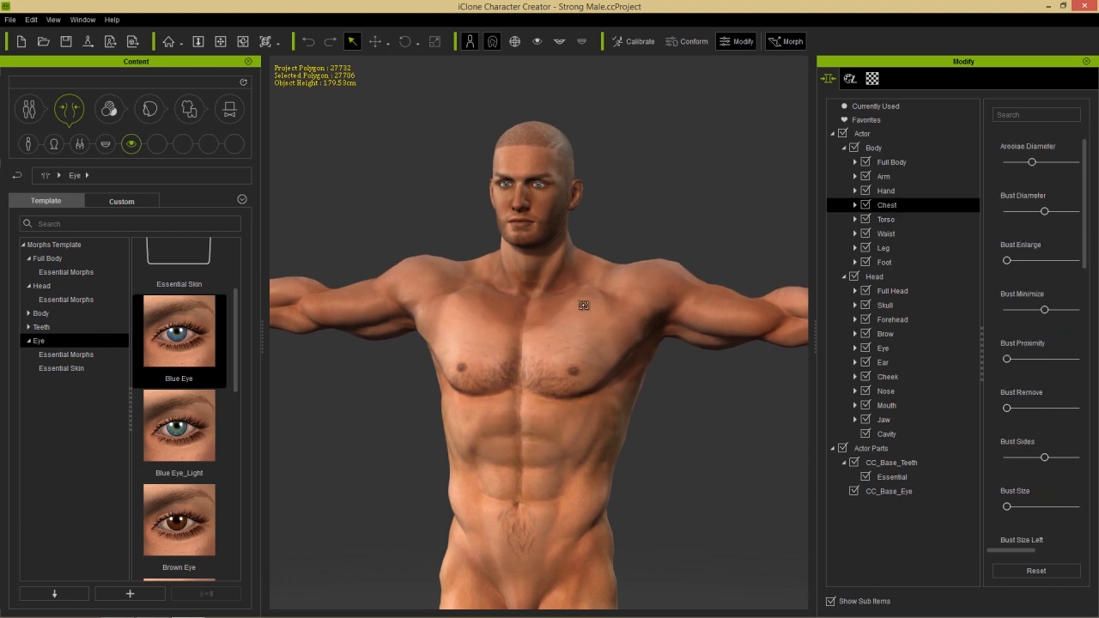
{"action": "left_click_drag", "start_coordinate": [569, 396], "coordinate": [581, 326]}
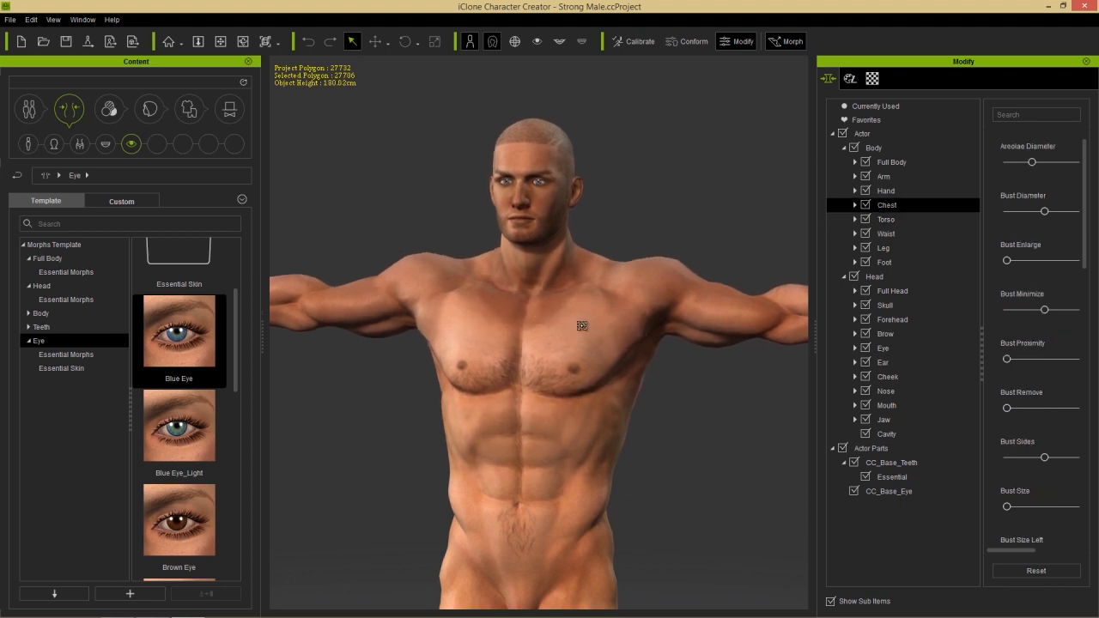
- Examine the reshaped upper body from the back and side, and the face from the front up close
{"action": "right_click_drag", "start_coordinate": [689, 354], "coordinate": [275, 367]}
{"action": "right_click_drag", "start_coordinate": [493, 371], "coordinate": [341, 377]}
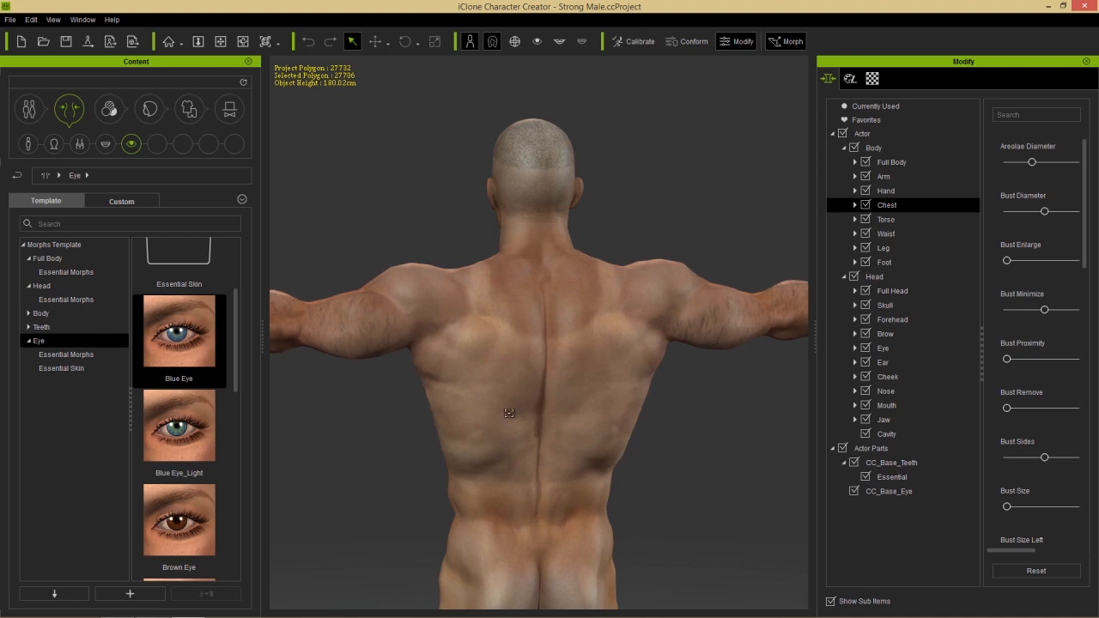
{"action": "right_click_drag", "start_coordinate": [415, 429], "coordinate": [795, 427]}
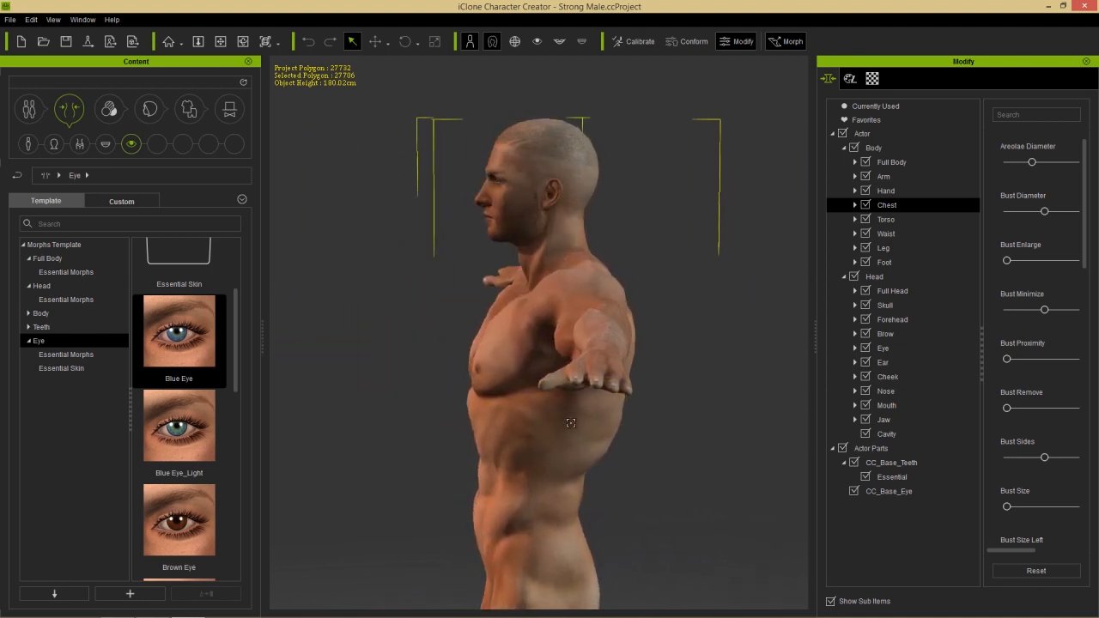
{"action": "left_click_drag", "start_coordinate": [532, 425], "coordinate": [591, 421]}
{"action": "right_click_drag", "start_coordinate": [432, 426], "coordinate": [785, 401]}
{"action": "middle_click_drag", "start_coordinate": [644, 335], "coordinate": [621, 394]}
{"action": "scroll", "coordinate": [621, 394], "scroll_direction": "up", "scroll_amount": 2}
{"action": "scroll", "coordinate": [575, 363], "scroll_direction": "up", "scroll_amount": 3}
{"action": "scroll", "coordinate": [630, 364], "scroll_direction": "up", "scroll_amount": 3}
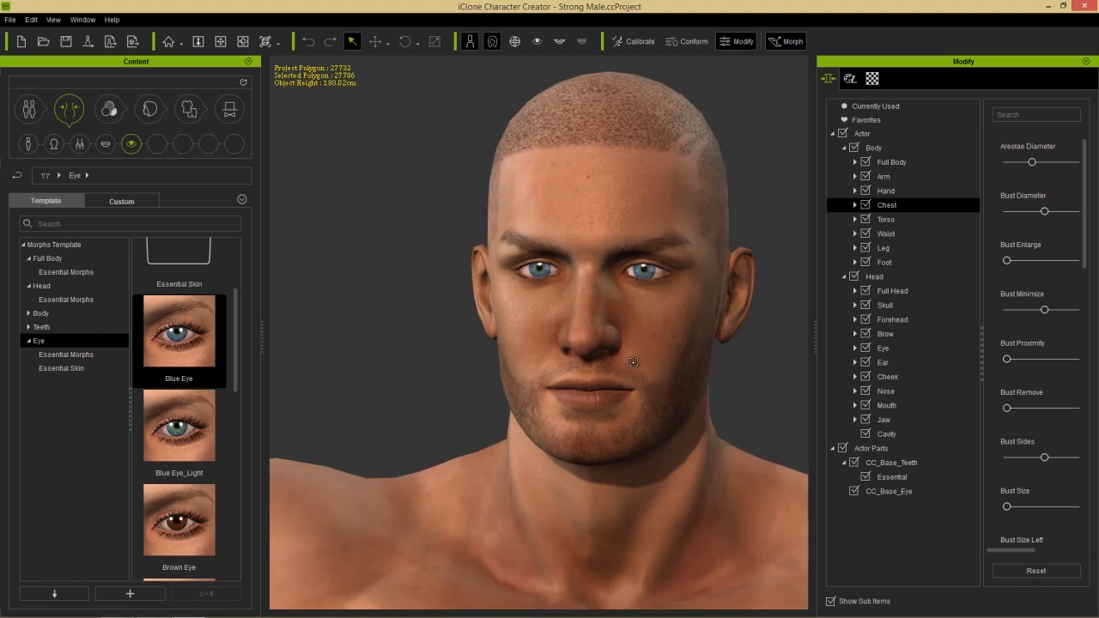
- Reshape the nose bridge directly on the head in profile, bringing Nose Bump to 73, and widen the morph value list
{"action": "right_click_drag", "start_coordinate": [663, 378], "coordinate": [374, 398]}
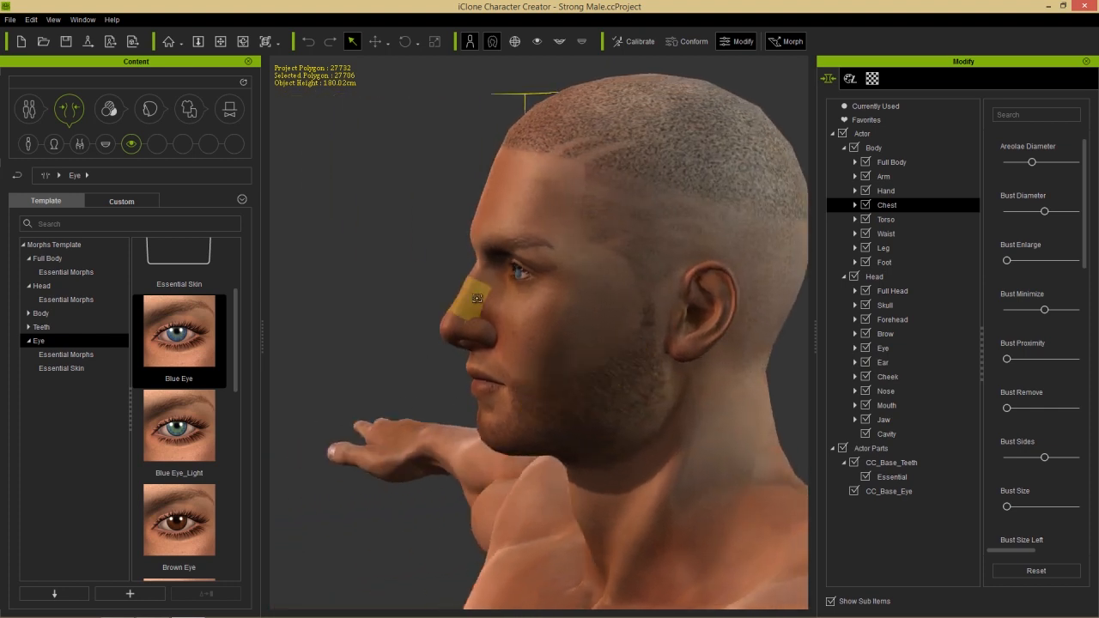
{"action": "left_click", "coordinate": [478, 294]}
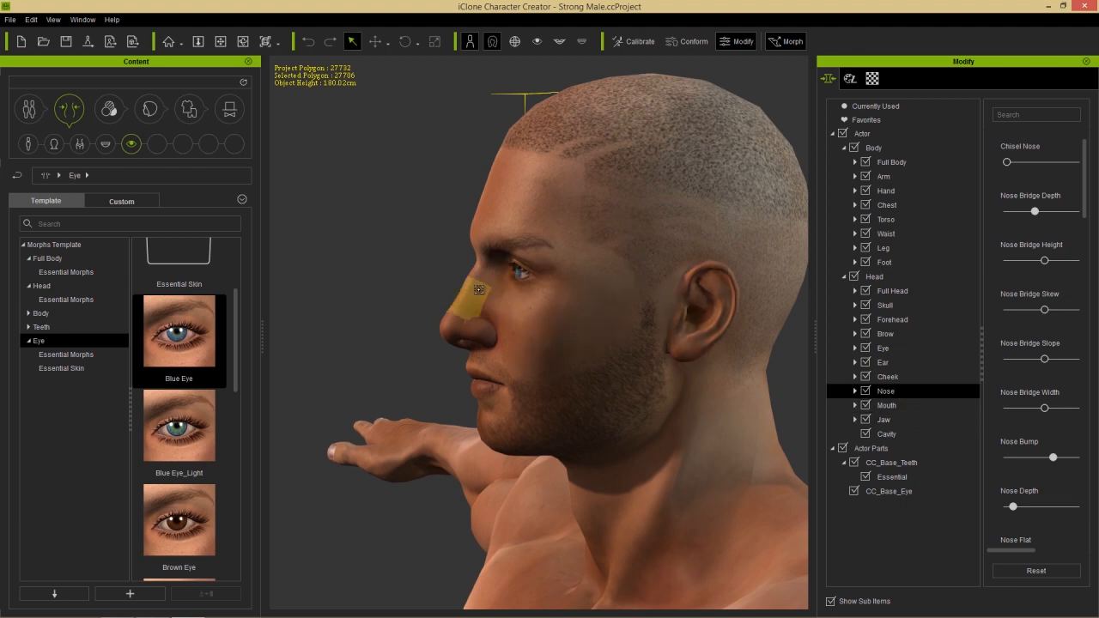
{"action": "left_click_drag", "start_coordinate": [479, 290], "coordinate": [417, 280]}
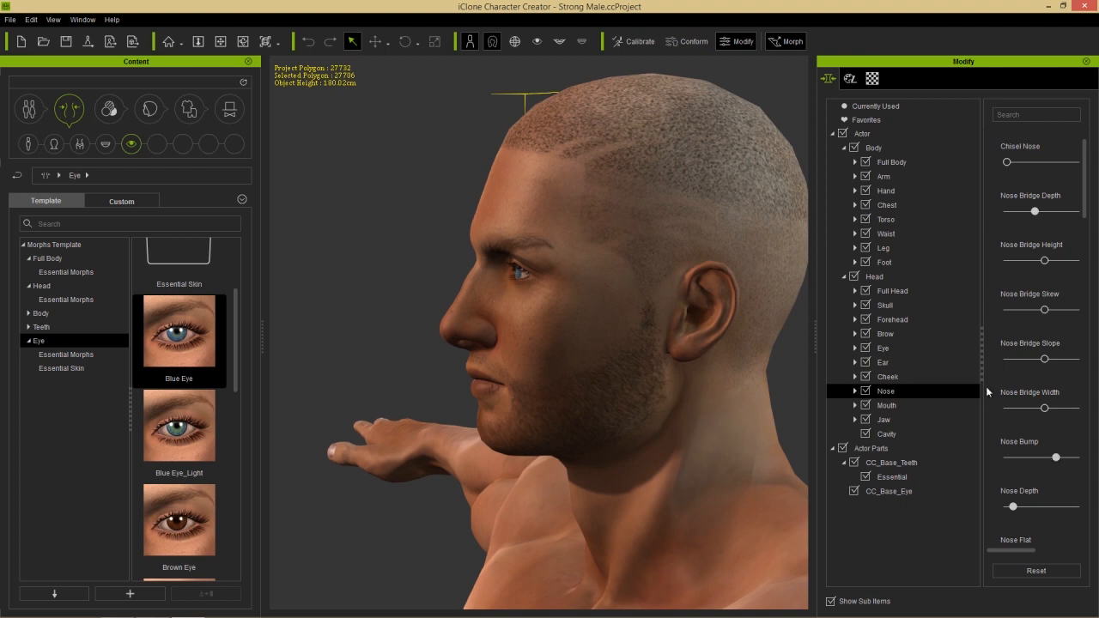
{"action": "left_click_drag", "start_coordinate": [982, 361], "coordinate": [941, 361]}
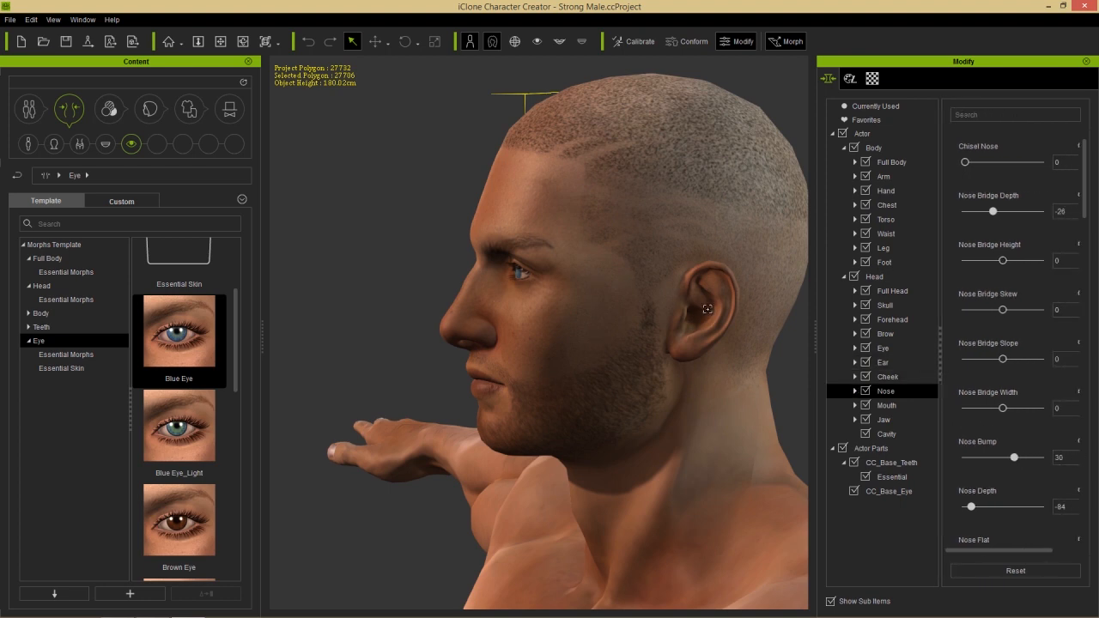
{"action": "left_click_drag", "start_coordinate": [467, 279], "coordinate": [518, 309]}
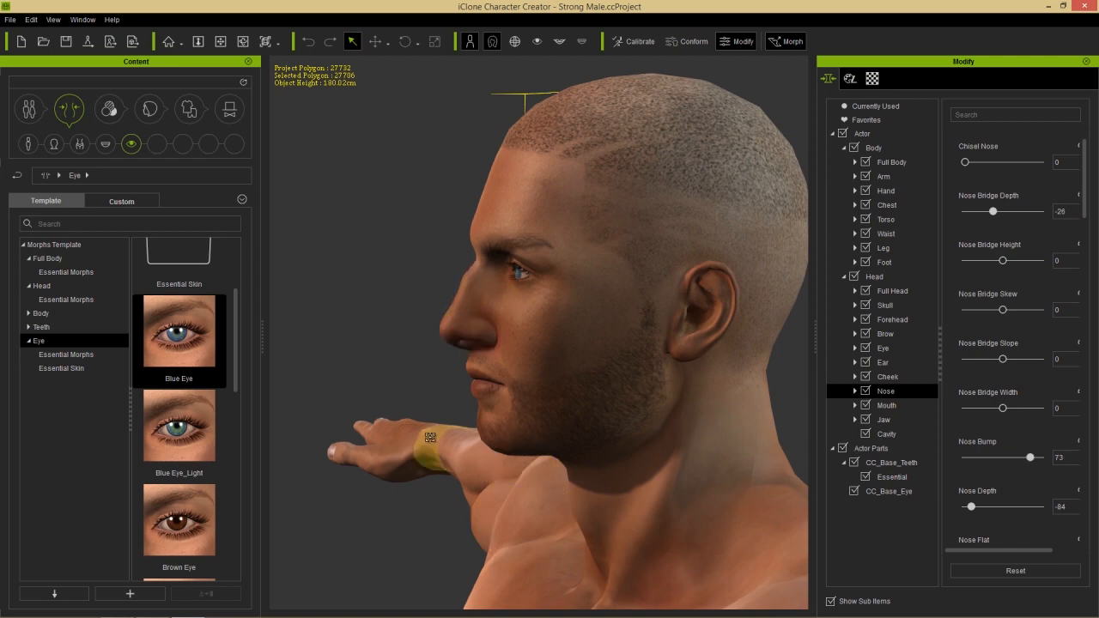
- View the Essential subcategory of the Nose morphs and return to the complete Nose morph list
{"action": "right_click_drag", "start_coordinate": [422, 470], "coordinate": [729, 494]}
{"action": "scroll", "coordinate": [685, 444], "scroll_direction": "down", "scroll_amount": 5}
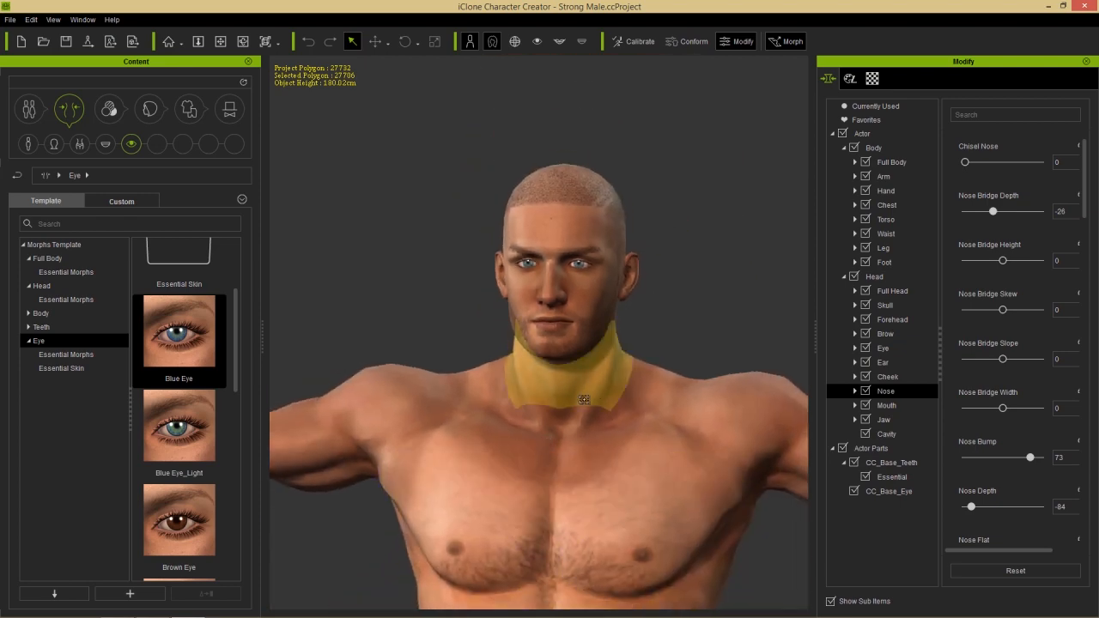
{"action": "right_click_drag", "start_coordinate": [739, 453], "coordinate": [472, 361]}
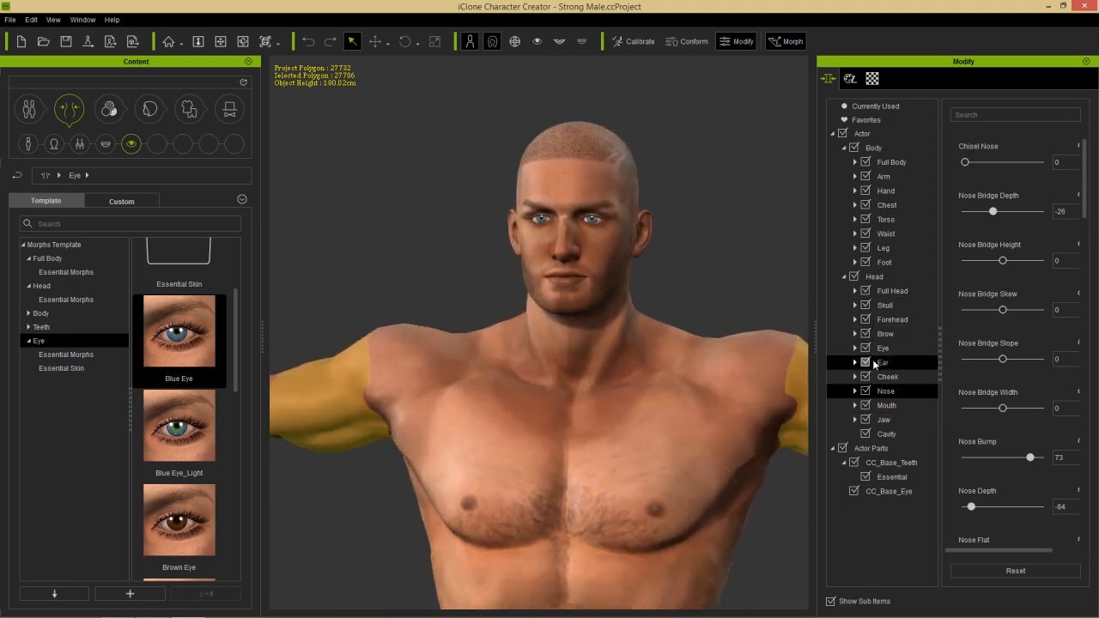
{"action": "left_click", "coordinate": [855, 391]}
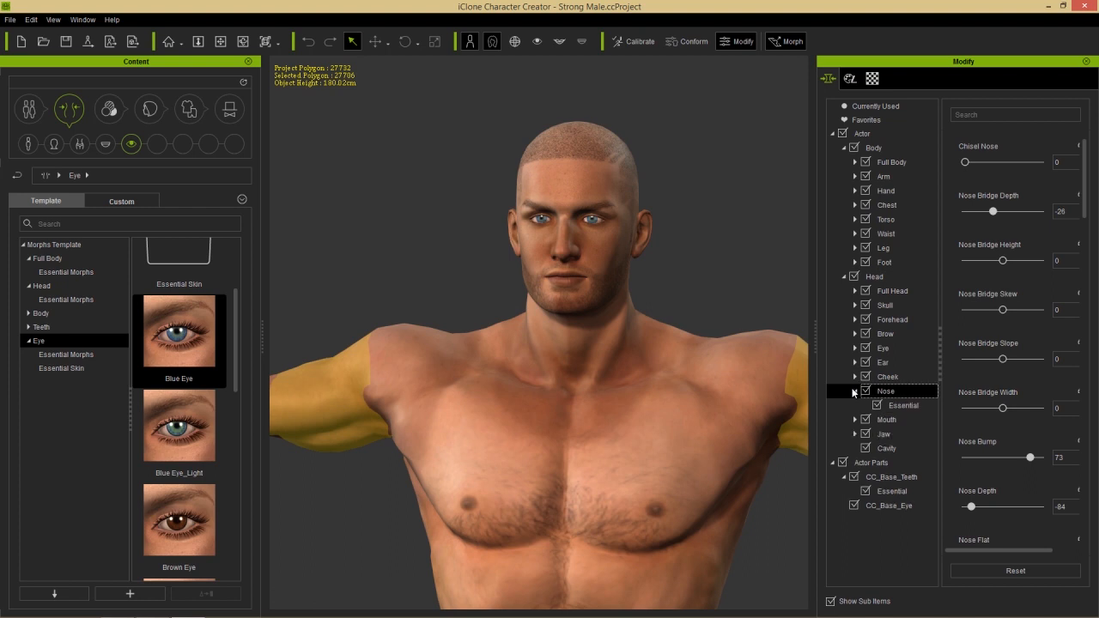
{"action": "left_click", "coordinate": [899, 408]}
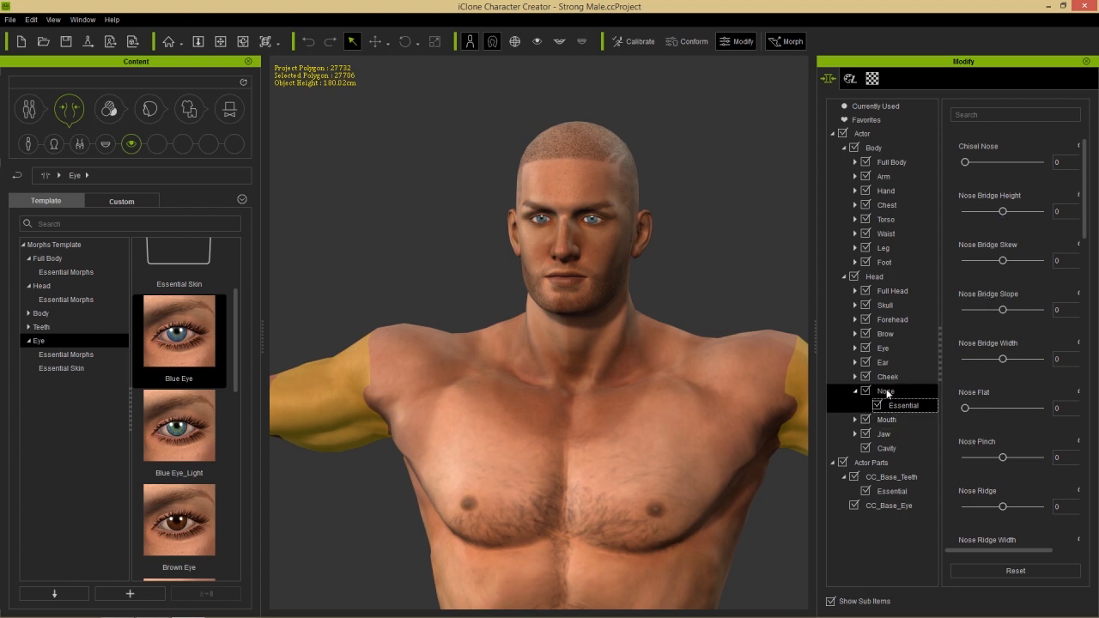
{"action": "left_click", "coordinate": [887, 393]}
{"action": "left_click", "coordinate": [856, 392]}
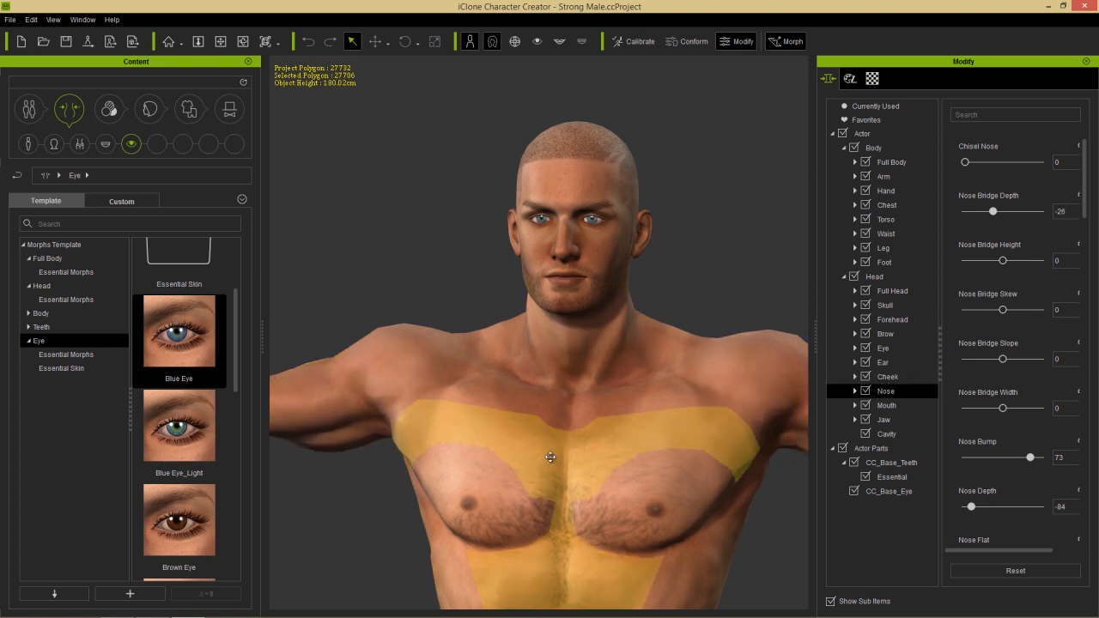
- Select the torso, filter its morphs by "neck" and set Neck Size to 0
{"action": "scroll", "coordinate": [557, 455], "scroll_direction": "down", "scroll_amount": 2}
{"action": "left_click", "coordinate": [606, 326]}
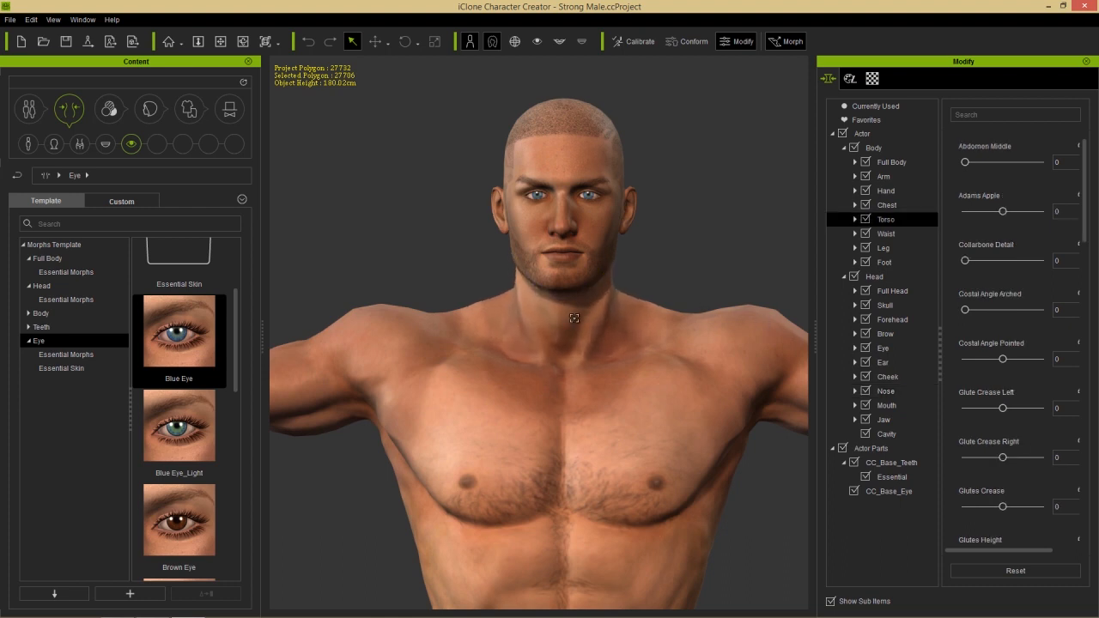
{"action": "left_click_drag", "start_coordinate": [1090, 209], "coordinate": [1090, 346]}
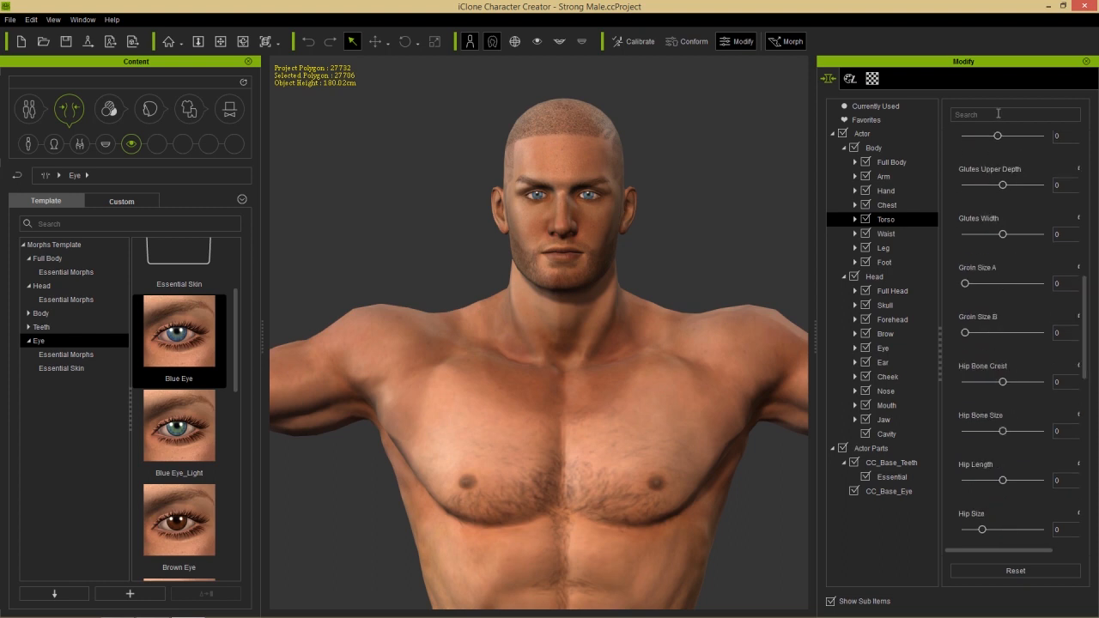
{"action": "left_click", "coordinate": [998, 113]}
{"action": "type", "text": "neck"}
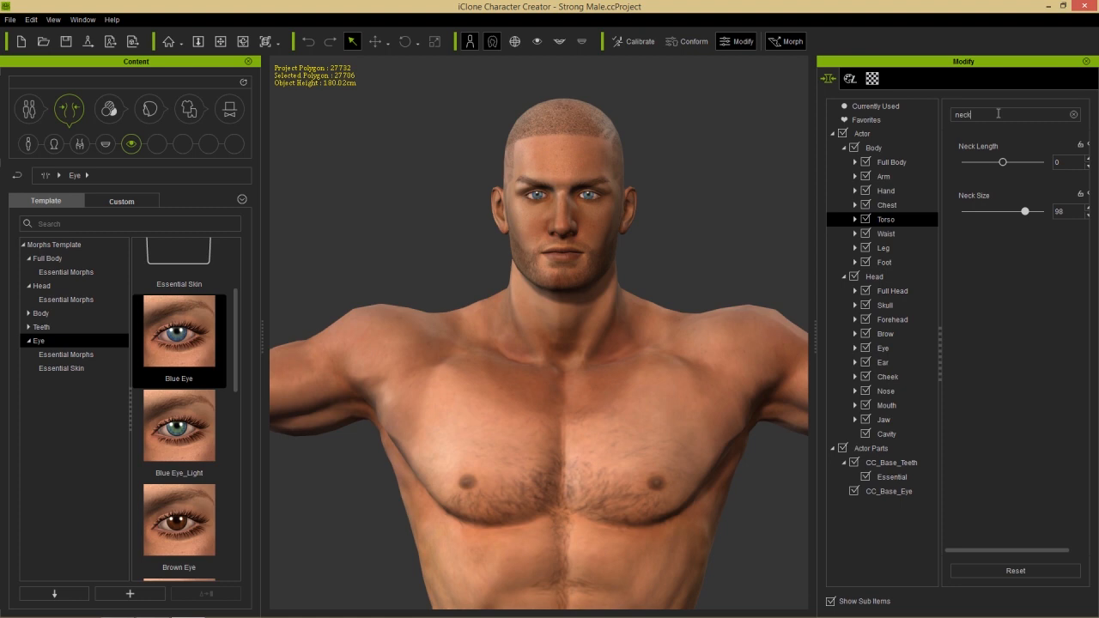
{"action": "left_click_drag", "start_coordinate": [635, 285], "coordinate": [745, 273]}
{"action": "double_click", "coordinate": [975, 197]}
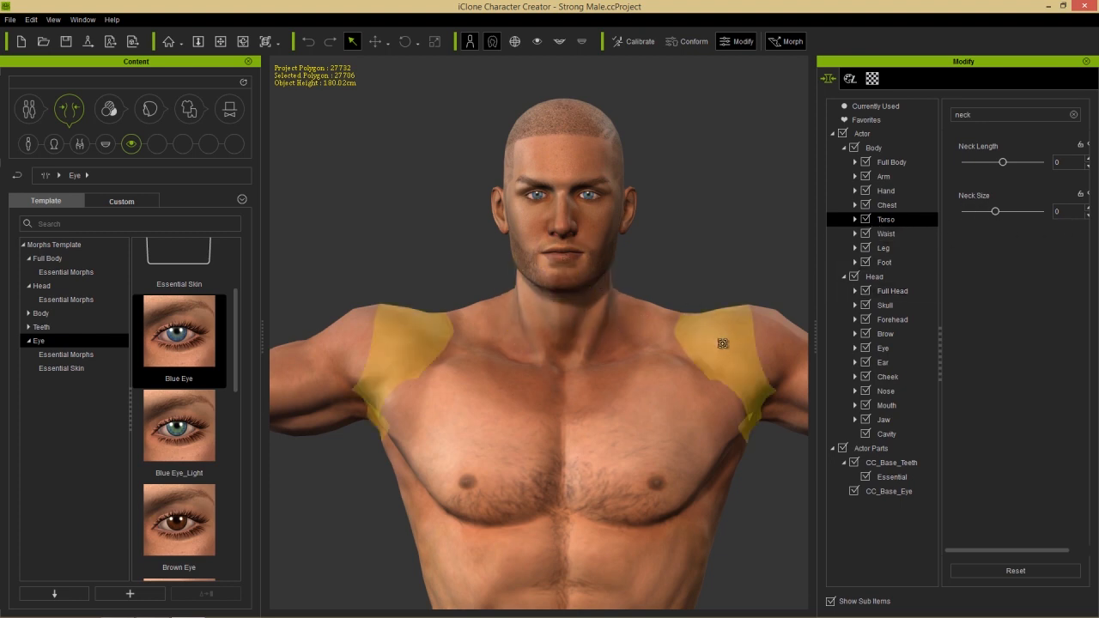
- Open the skin templates and browse the Normal category, including its Essential Skin folder
{"action": "middle_click_drag", "start_coordinate": [670, 407], "coordinate": [663, 265]}
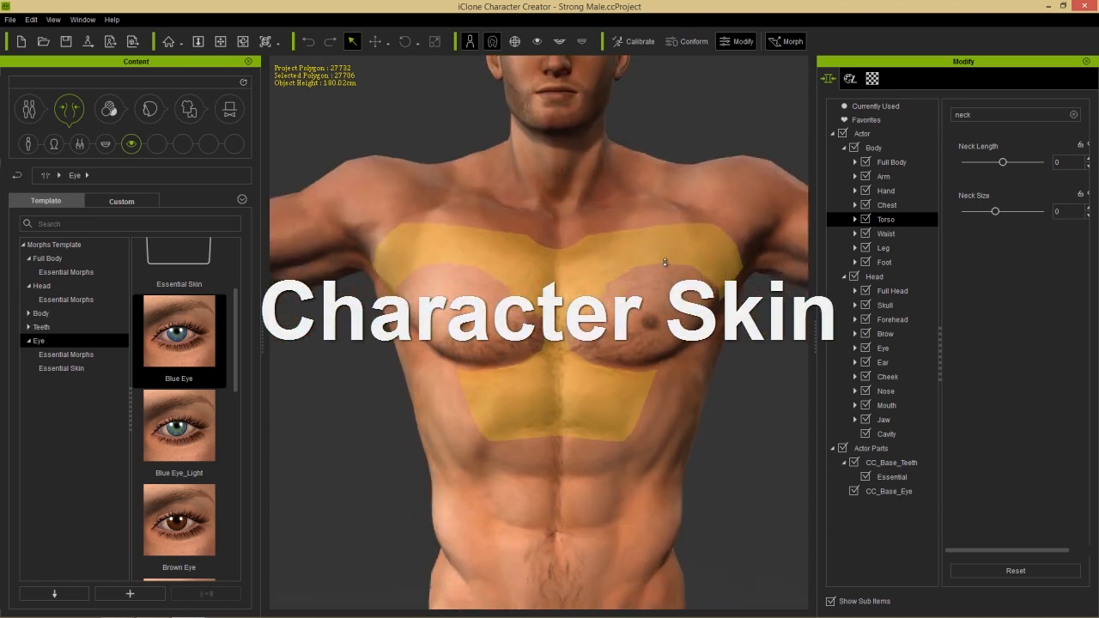
{"action": "scroll", "coordinate": [662, 265], "scroll_direction": "down", "scroll_amount": 5}
{"action": "right_click_drag", "start_coordinate": [662, 356], "coordinate": [576, 356]}
{"action": "middle_click_drag", "start_coordinate": [606, 329], "coordinate": [616, 292]}
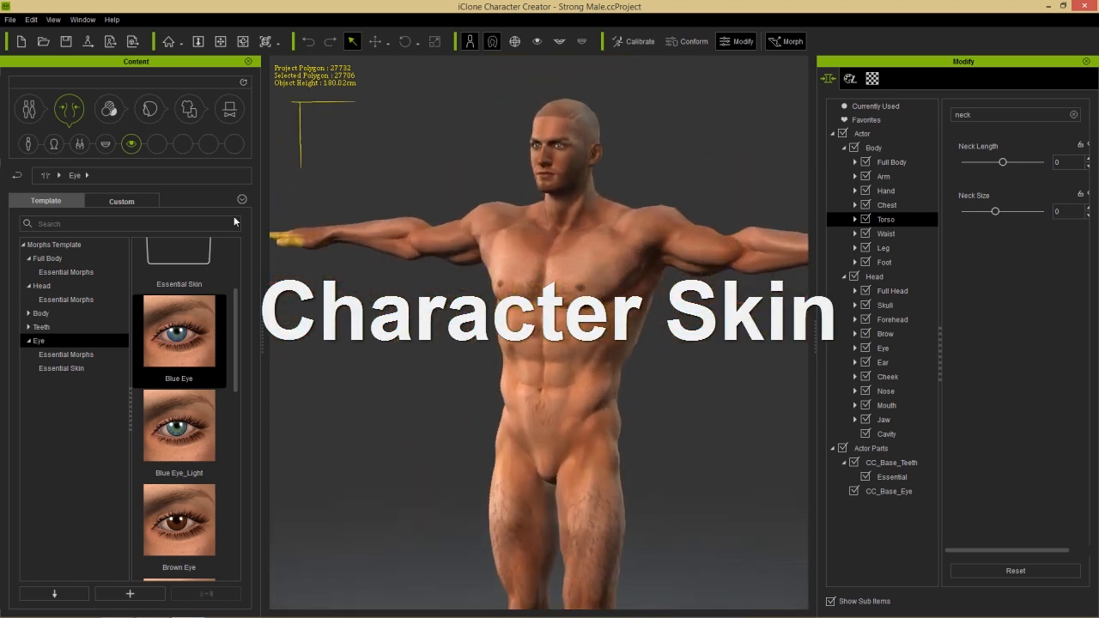
{"action": "left_click", "coordinate": [110, 104]}
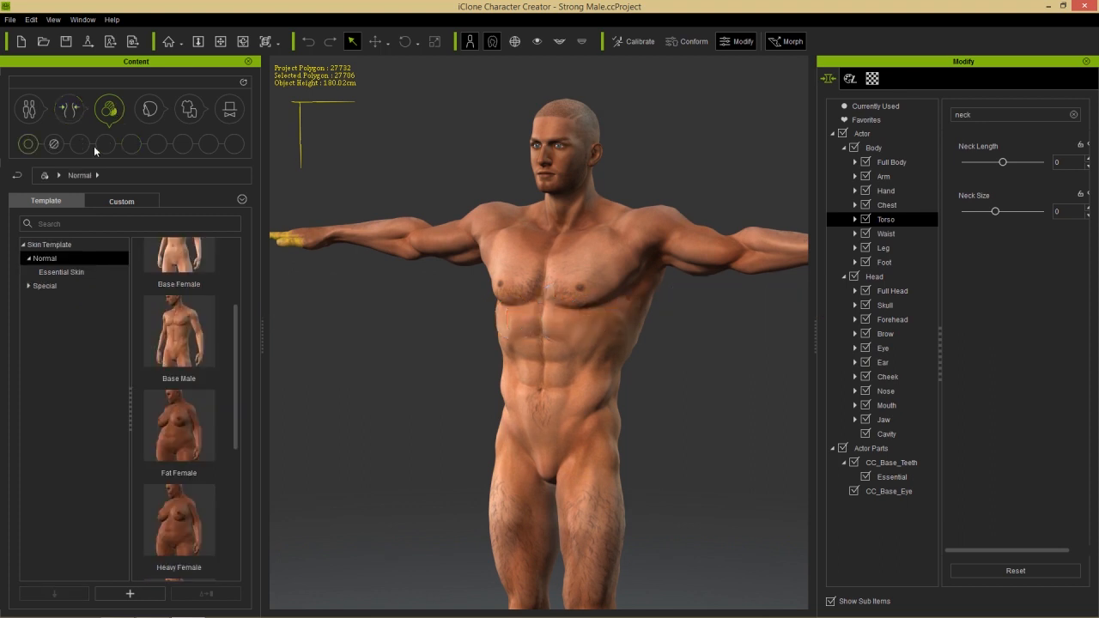
{"action": "left_click", "coordinate": [57, 273]}
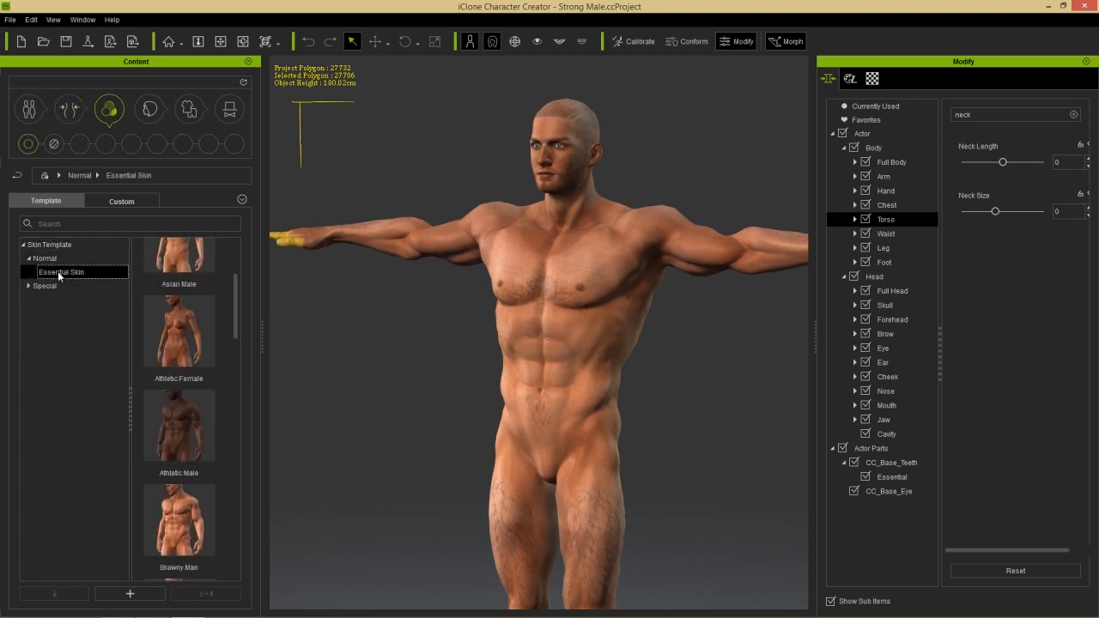
{"action": "left_click_drag", "start_coordinate": [236, 316], "coordinate": [236, 292]}
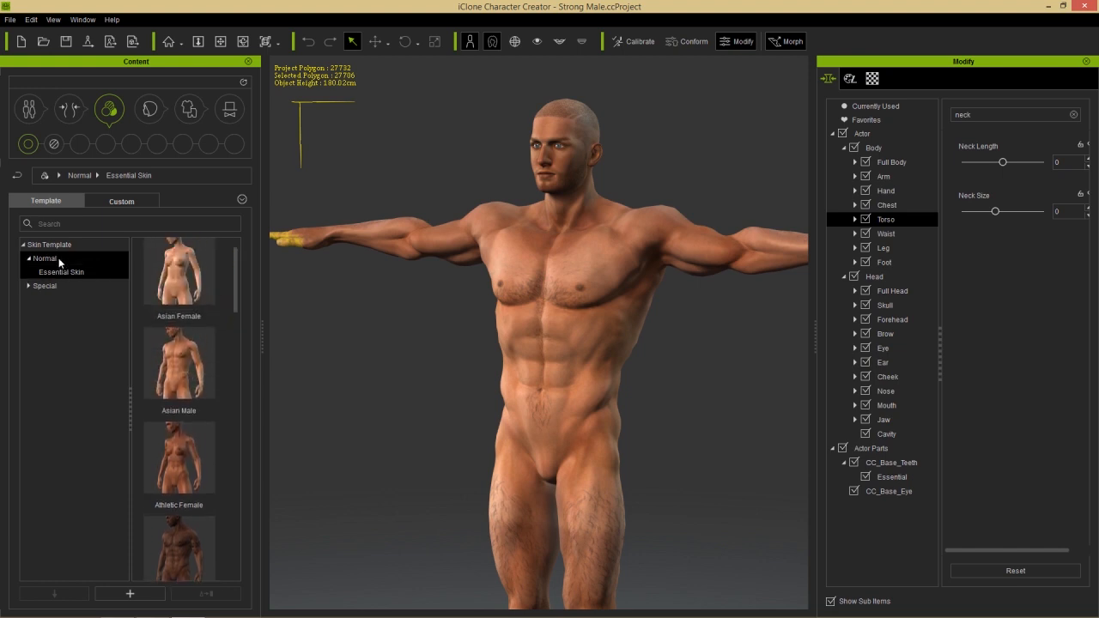
{"action": "double_click", "coordinate": [47, 259]}
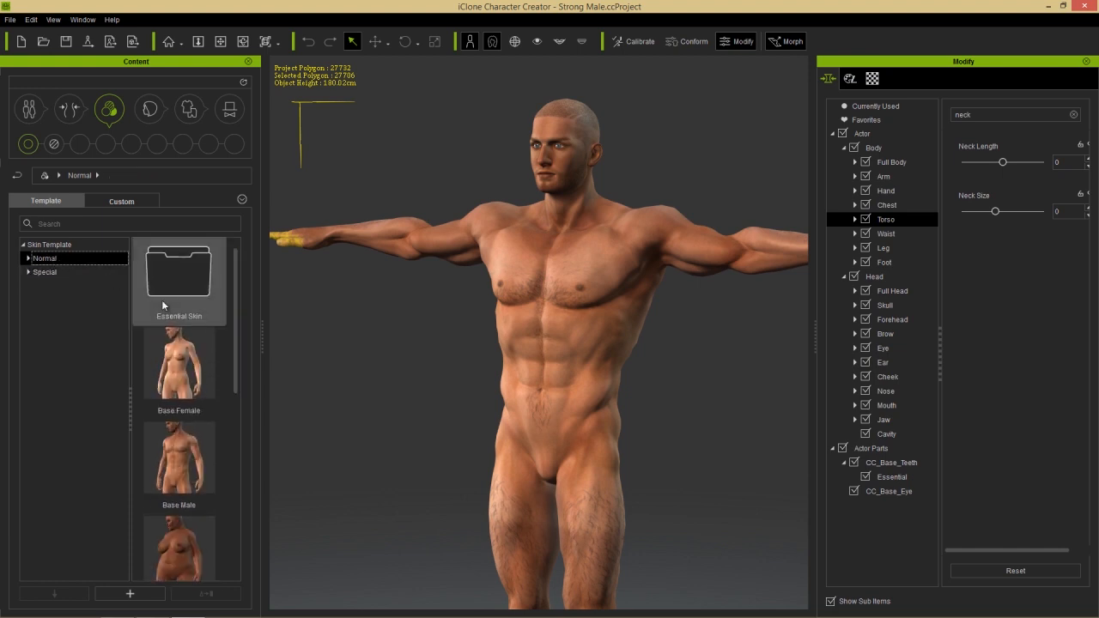
{"action": "left_click_drag", "start_coordinate": [237, 302], "coordinate": [227, 357]}
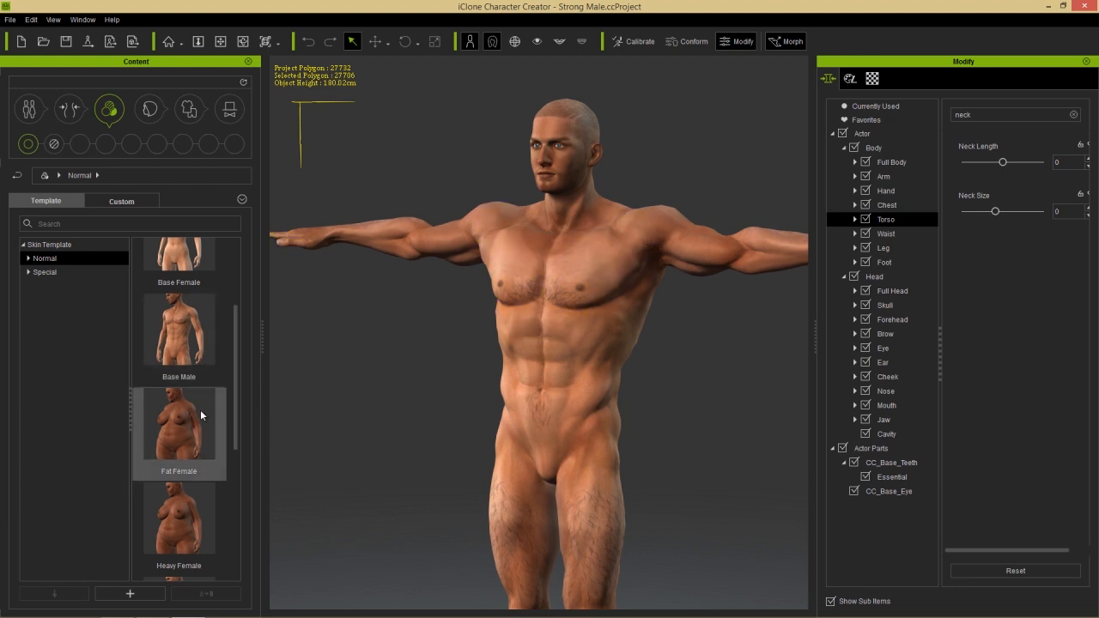
{"action": "left_click_drag", "start_coordinate": [235, 381], "coordinate": [237, 333]}
- Try the Base Female skin template on the character and examine the upper body and face
{"action": "right_click_drag", "start_coordinate": [643, 350], "coordinate": [582, 359]}
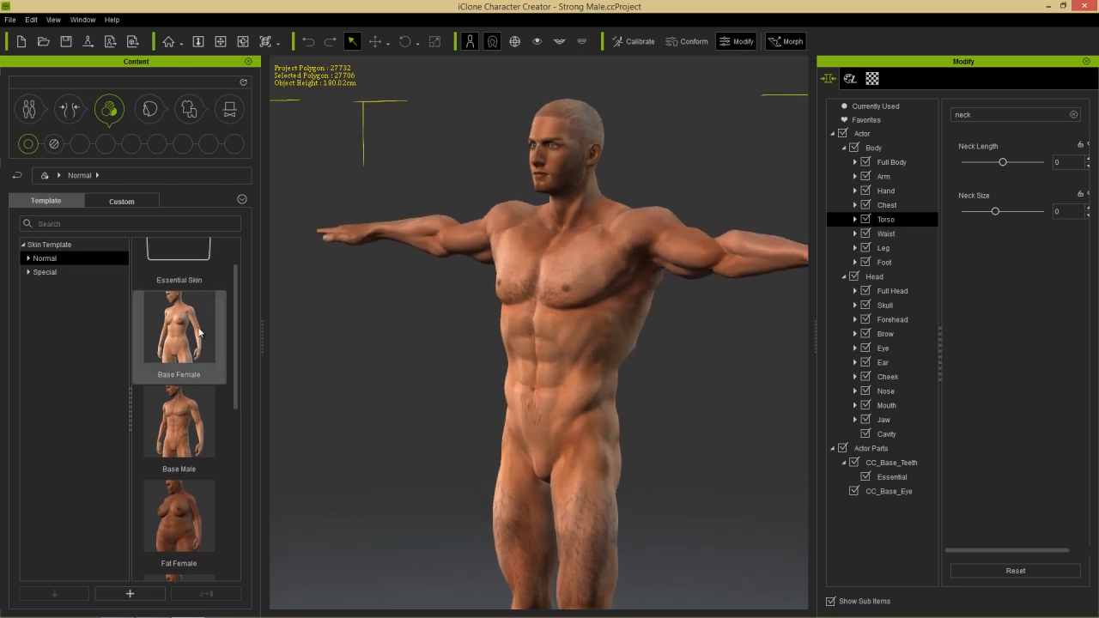
{"action": "left_click_drag", "start_coordinate": [192, 333], "coordinate": [536, 320]}
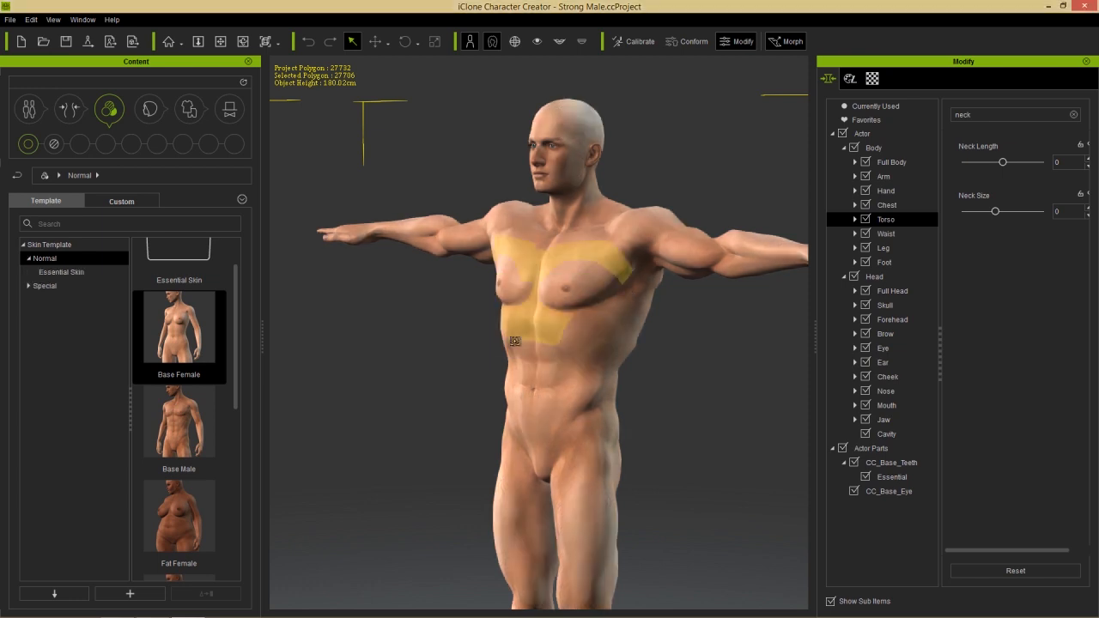
{"action": "scroll", "coordinate": [584, 309], "scroll_direction": "up", "scroll_amount": 4}
{"action": "scroll", "coordinate": [584, 311], "scroll_direction": "up", "scroll_amount": 1}
{"action": "middle_click_drag", "start_coordinate": [587, 256], "coordinate": [574, 351]}
{"action": "scroll", "coordinate": [556, 352], "scroll_direction": "up", "scroll_amount": 2}
{"action": "scroll", "coordinate": [556, 344], "scroll_direction": "down", "scroll_amount": 1}
{"action": "right_click_drag", "start_coordinate": [612, 355], "coordinate": [522, 353]}
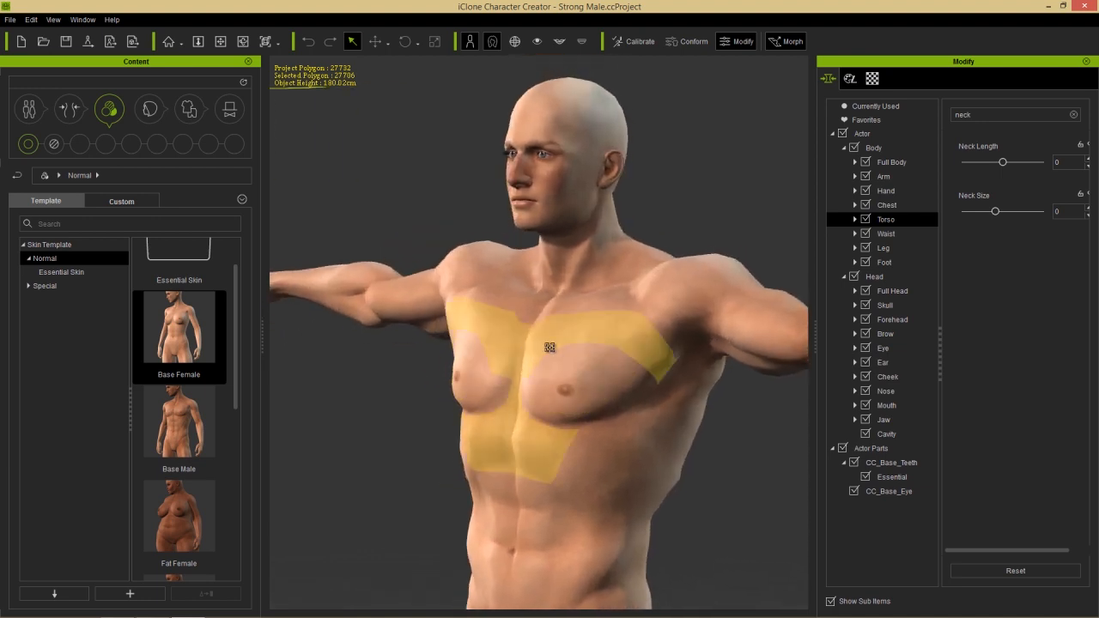
- Apply the Base Male skin template to the character and view the upper body
{"action": "mouse_move", "coordinate": [238, 376]}
{"action": "left_mouse_down"}
{"action": "mouse_move", "coordinate": [238, 532]}
{"action": "mouse_move", "coordinate": [232, 393]}
{"action": "left_mouse_up"}
{"action": "double_click", "coordinate": [191, 357]}
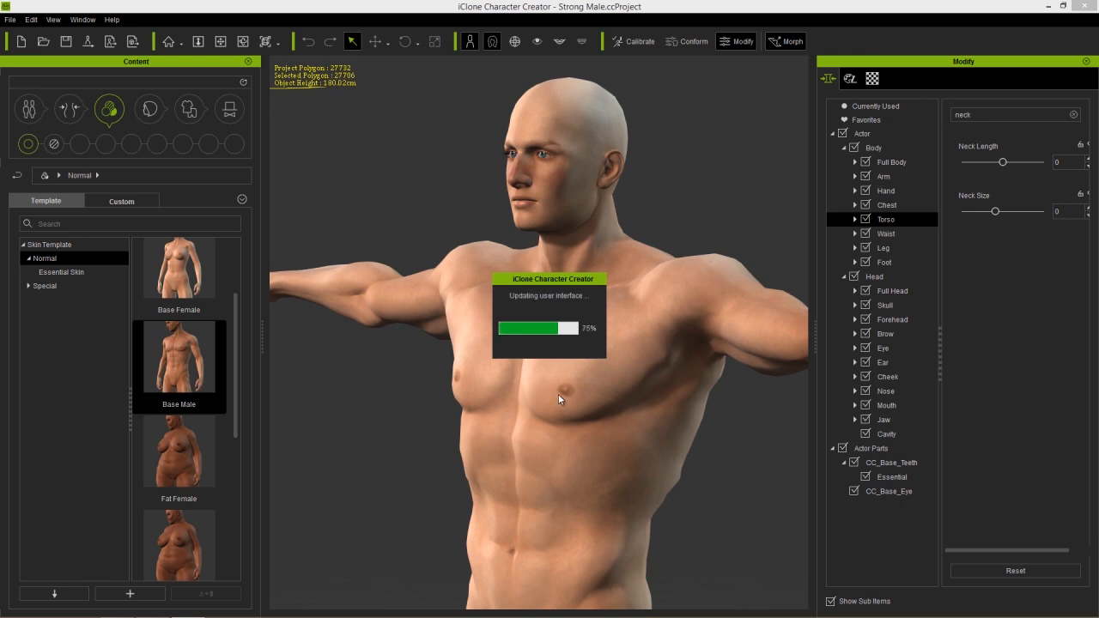
{"action": "right_click_drag", "start_coordinate": [559, 400], "coordinate": [638, 313]}
{"action": "middle_click_drag", "start_coordinate": [638, 313], "coordinate": [642, 335]}
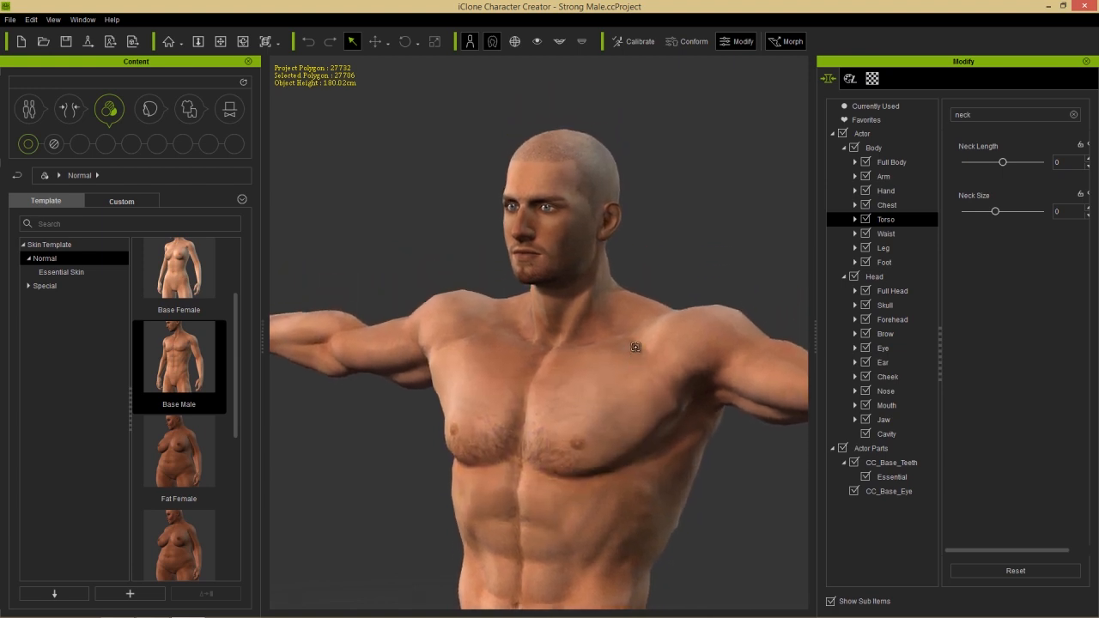
- Browse the Special skin templates through the makeup presets and examine the character's head and torso
{"action": "left_click", "coordinate": [43, 287]}
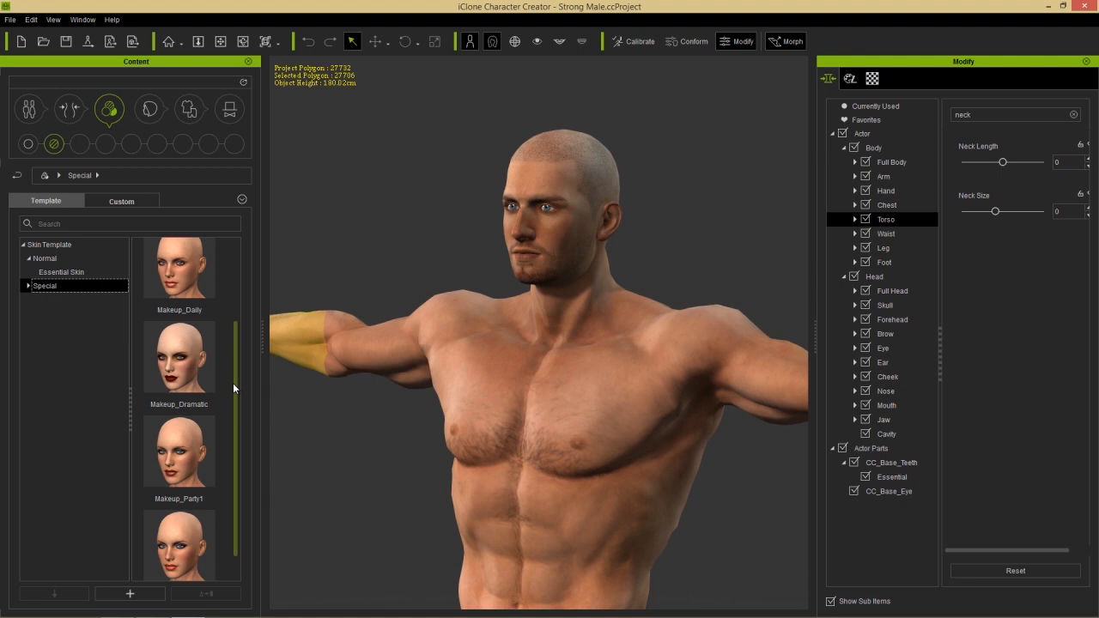
{"action": "left_click_drag", "start_coordinate": [238, 389], "coordinate": [241, 422]}
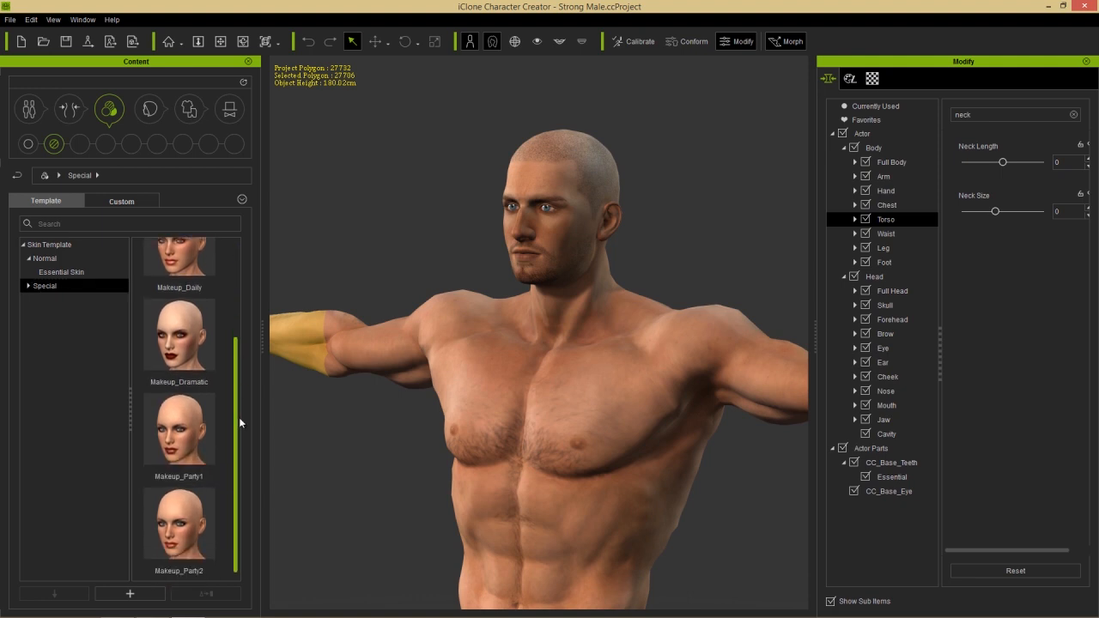
{"action": "mouse_move", "coordinate": [540, 280]}
{"action": "middle_mouse_down"}
{"action": "mouse_move", "coordinate": [547, 319]}
{"action": "mouse_move", "coordinate": [565, 316]}
{"action": "mouse_move", "coordinate": [559, 287]}
{"action": "middle_mouse_up"}
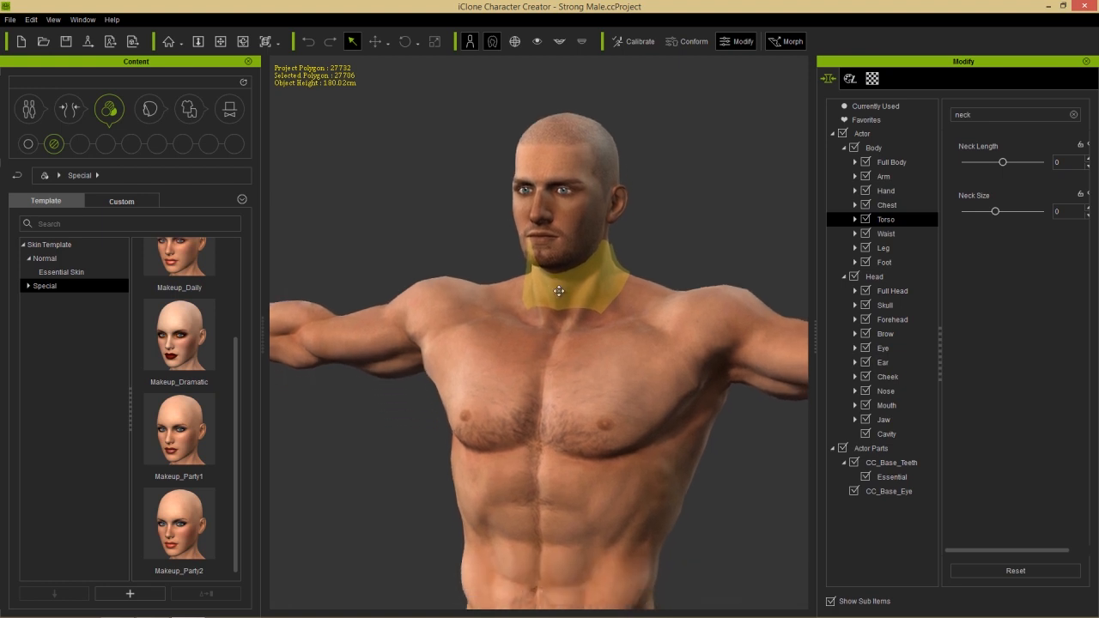
{"action": "middle_click_drag", "start_coordinate": [534, 381], "coordinate": [539, 330]}
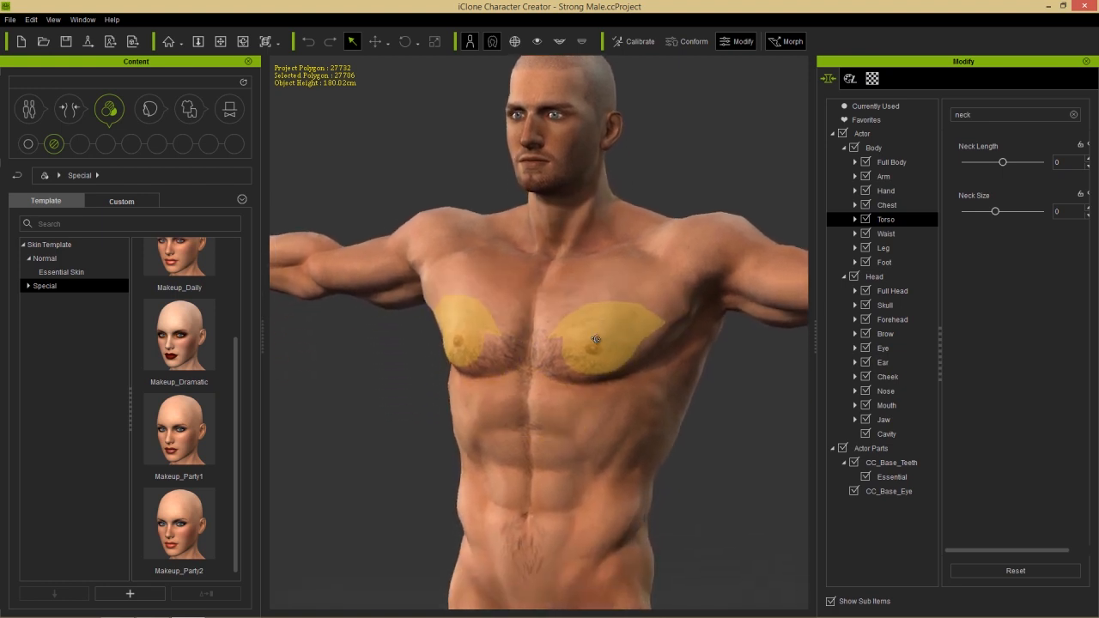
- Open the actor's dynamic appearance textures and set the Body Base tone to 0.46
{"action": "left_click", "coordinate": [851, 79]}
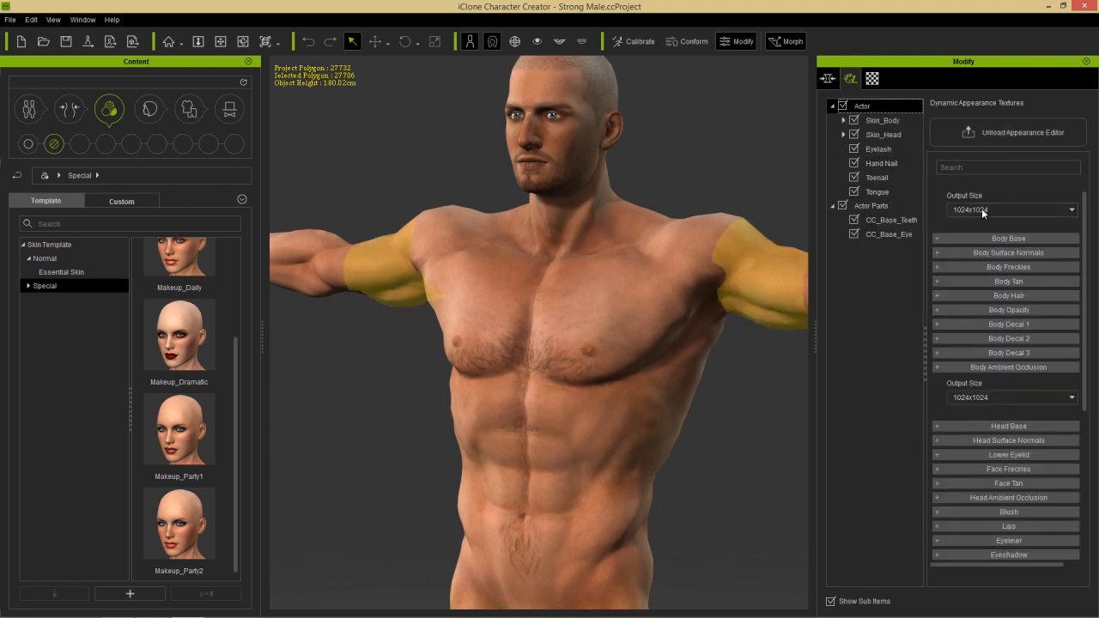
{"action": "middle_click_drag", "start_coordinate": [608, 182], "coordinate": [609, 214]}
{"action": "scroll", "coordinate": [592, 256], "scroll_direction": "up", "scroll_amount": 2}
{"action": "scroll", "coordinate": [609, 217], "scroll_direction": "down", "scroll_amount": 2}
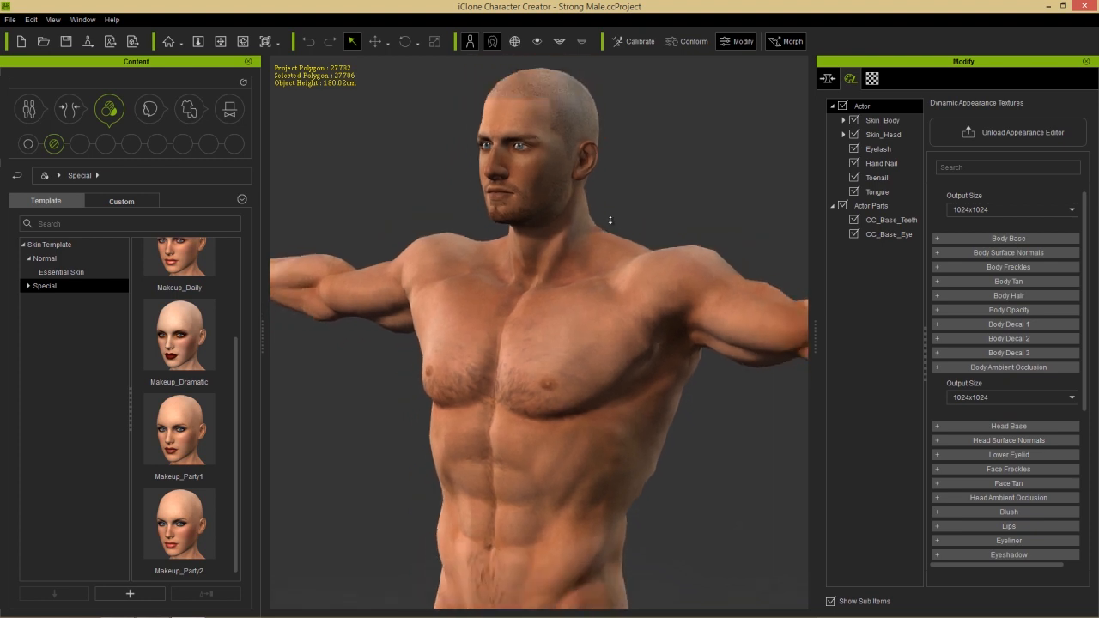
{"action": "middle_click_drag", "start_coordinate": [617, 265], "coordinate": [619, 211]}
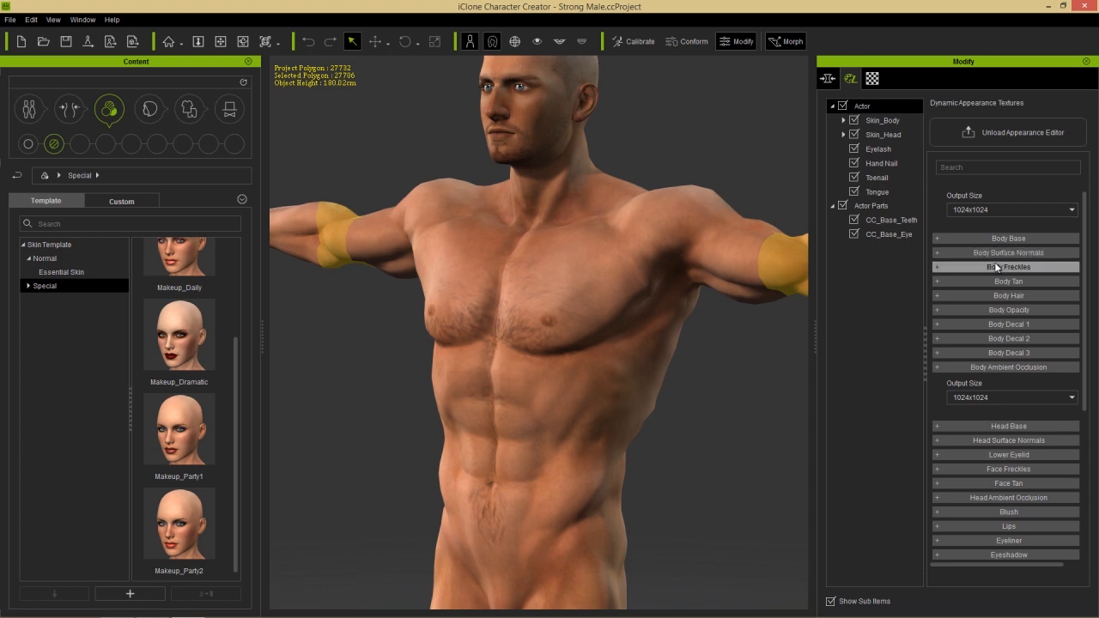
{"action": "left_click", "coordinate": [956, 239]}
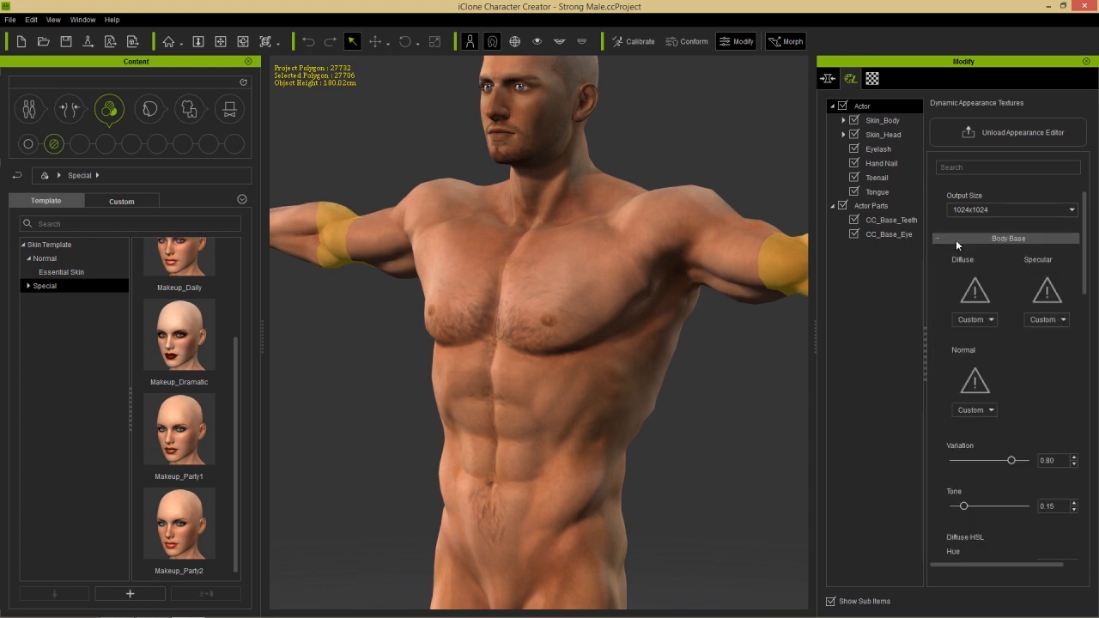
{"action": "scroll", "coordinate": [1004, 311], "scroll_direction": "down", "scroll_amount": 4}
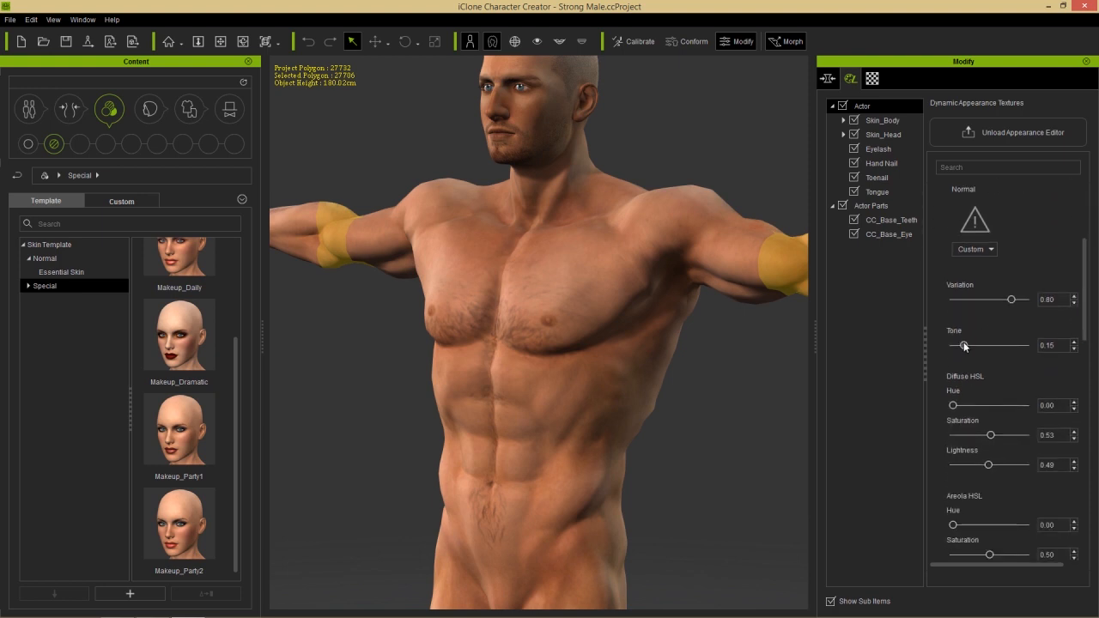
{"action": "left_click_drag", "start_coordinate": [963, 345], "coordinate": [987, 348]}
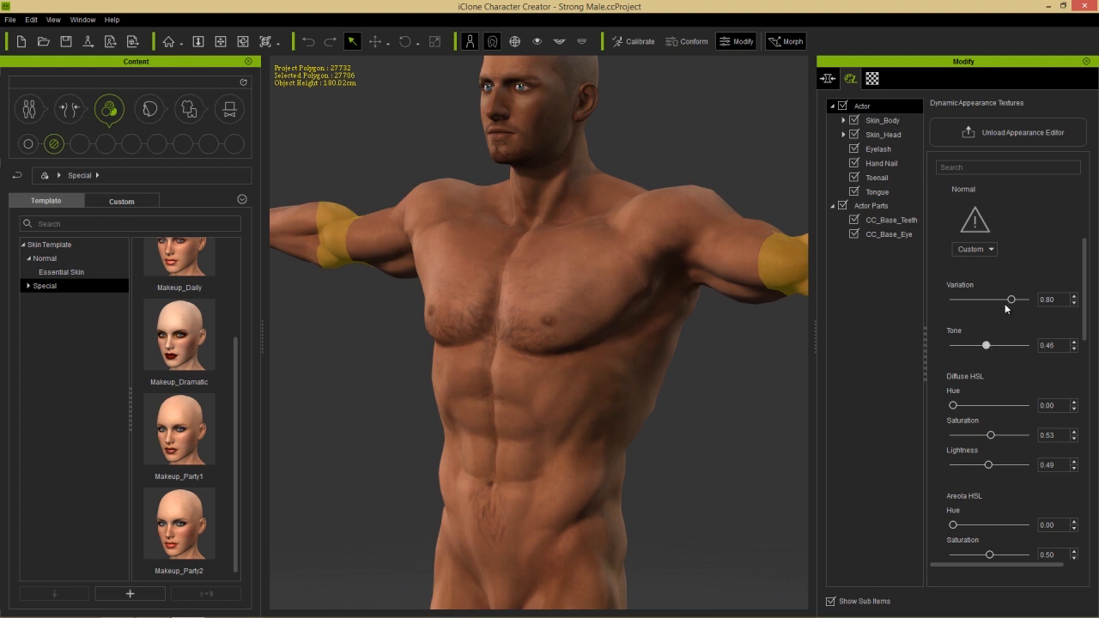
{"action": "mouse_move", "coordinate": [1011, 300]}
{"action": "left_mouse_down"}
{"action": "mouse_move", "coordinate": [958, 307]}
{"action": "mouse_move", "coordinate": [1029, 304]}
{"action": "mouse_move", "coordinate": [996, 305]}
{"action": "mouse_move", "coordinate": [1011, 302]}
{"action": "left_mouse_up"}
- Test the Body Base Normal Strength at low and high values, leave it fairly high, and collapse the Body Base settings
{"action": "left_click_drag", "start_coordinate": [1084, 296], "coordinate": [1097, 361]}
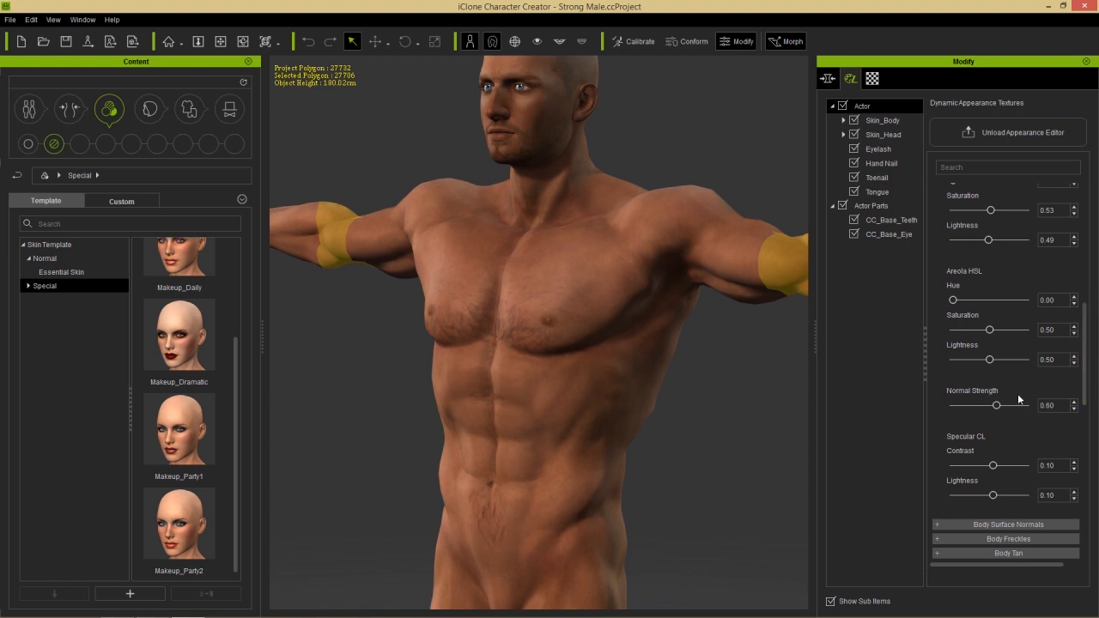
{"action": "left_click_drag", "start_coordinate": [998, 405], "coordinate": [977, 407]}
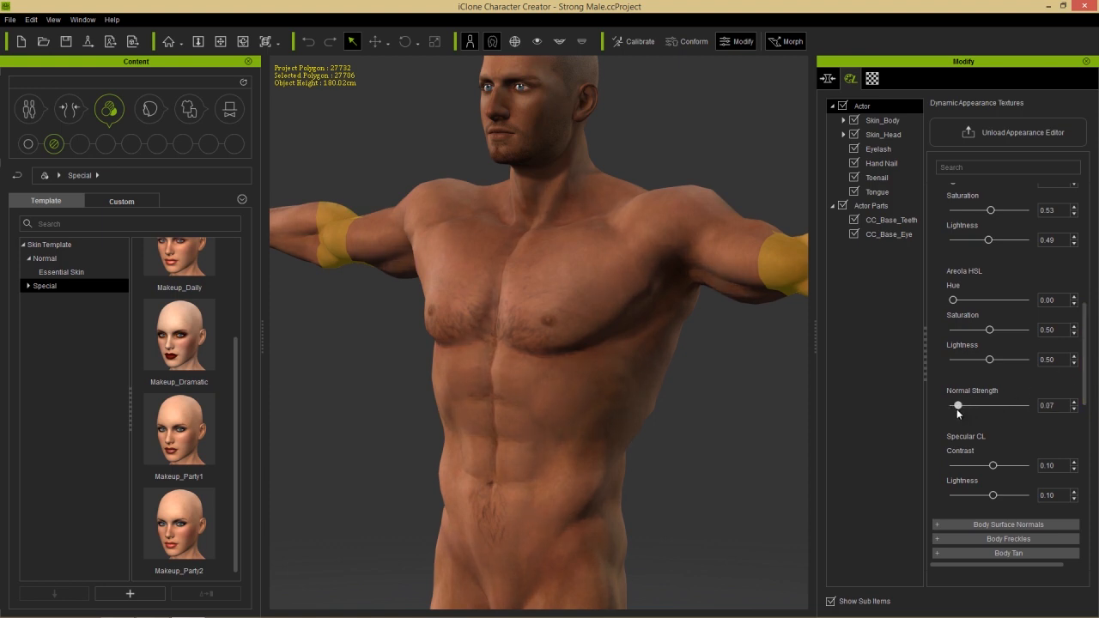
{"action": "left_click_drag", "start_coordinate": [953, 406], "coordinate": [1033, 400]}
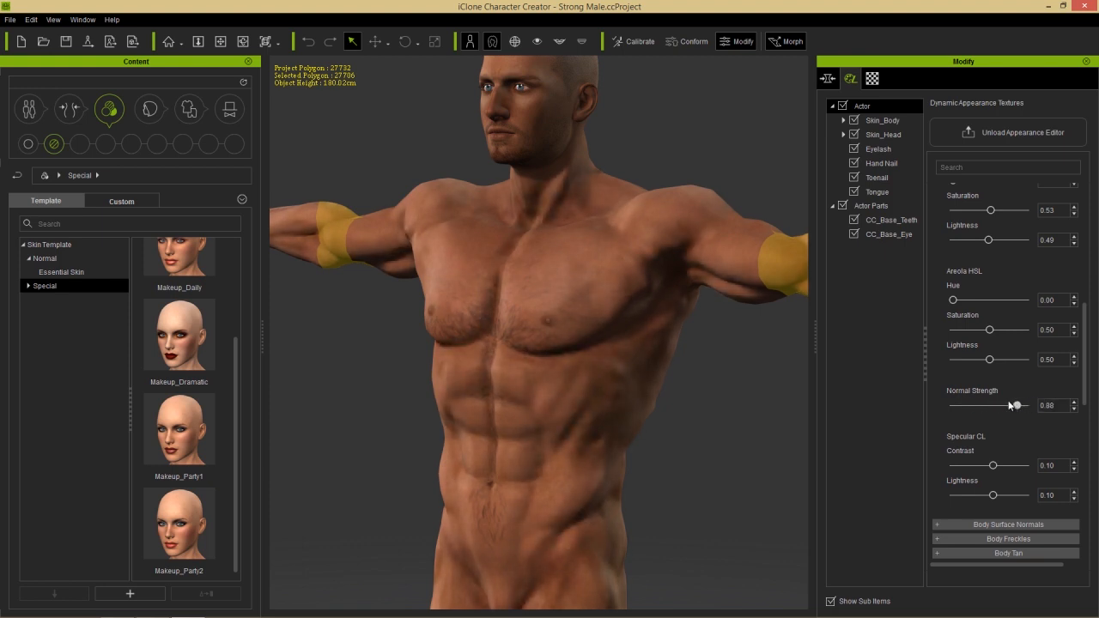
{"action": "mouse_move", "coordinate": [1012, 405]}
{"action": "left_mouse_down"}
{"action": "mouse_move", "coordinate": [983, 406]}
{"action": "mouse_move", "coordinate": [1027, 405]}
{"action": "left_mouse_up"}
{"action": "mouse_move", "coordinate": [1026, 406]}
{"action": "left_mouse_down"}
{"action": "mouse_move", "coordinate": [981, 409]}
{"action": "mouse_move", "coordinate": [1010, 408]}
{"action": "left_mouse_up"}
{"action": "left_click_drag", "start_coordinate": [1084, 371], "coordinate": [1097, 263]}
{"action": "left_click", "coordinate": [1018, 239]}
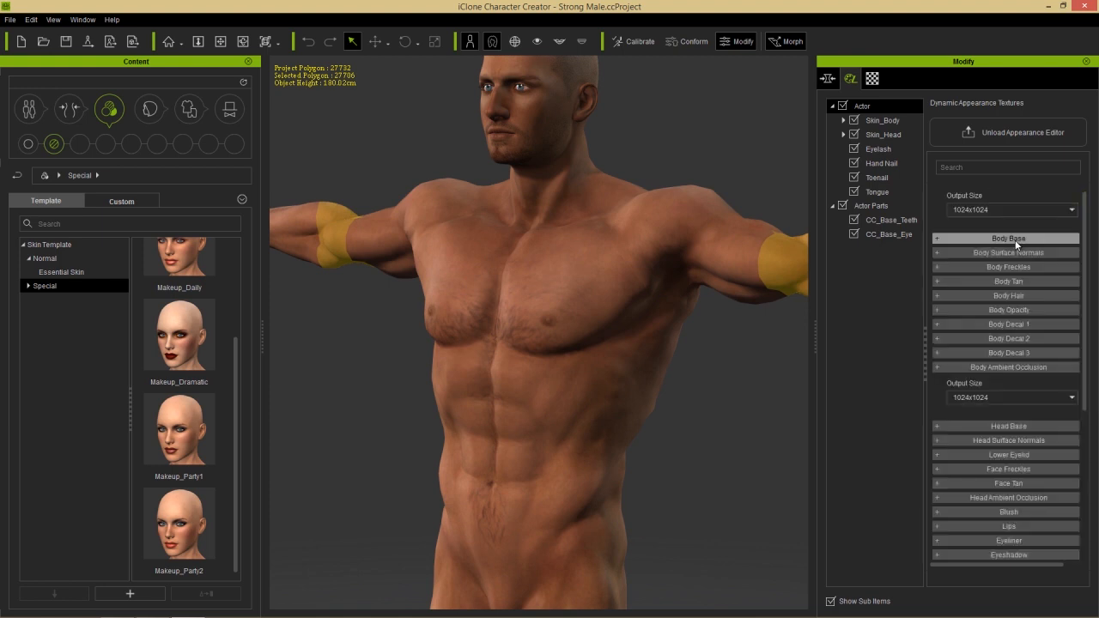
- Test Age and Skinny in Body Surface Normals, return both to their minimum, and raise Strong slightly
{"action": "left_click", "coordinate": [1000, 252]}
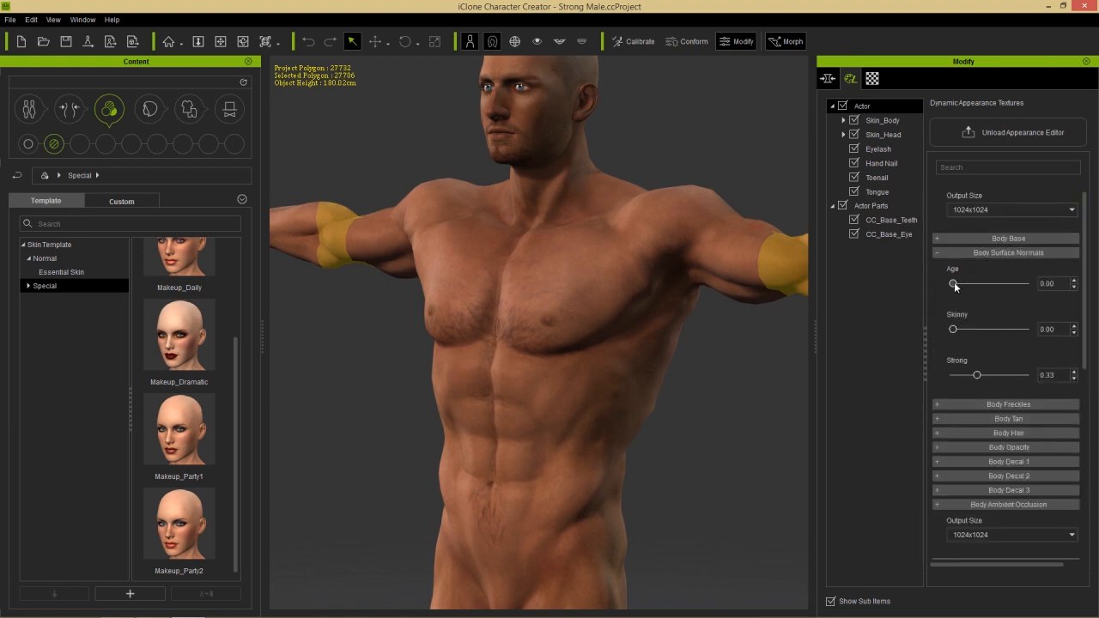
{"action": "left_click_drag", "start_coordinate": [986, 286], "coordinate": [951, 285]}
{"action": "mouse_move", "coordinate": [953, 329]}
{"action": "left_mouse_down"}
{"action": "mouse_move", "coordinate": [1038, 330]}
{"action": "mouse_move", "coordinate": [941, 333]}
{"action": "left_mouse_up"}
{"action": "left_click_drag", "start_coordinate": [1030, 379], "coordinate": [992, 380]}
{"action": "left_click", "coordinate": [935, 252]}
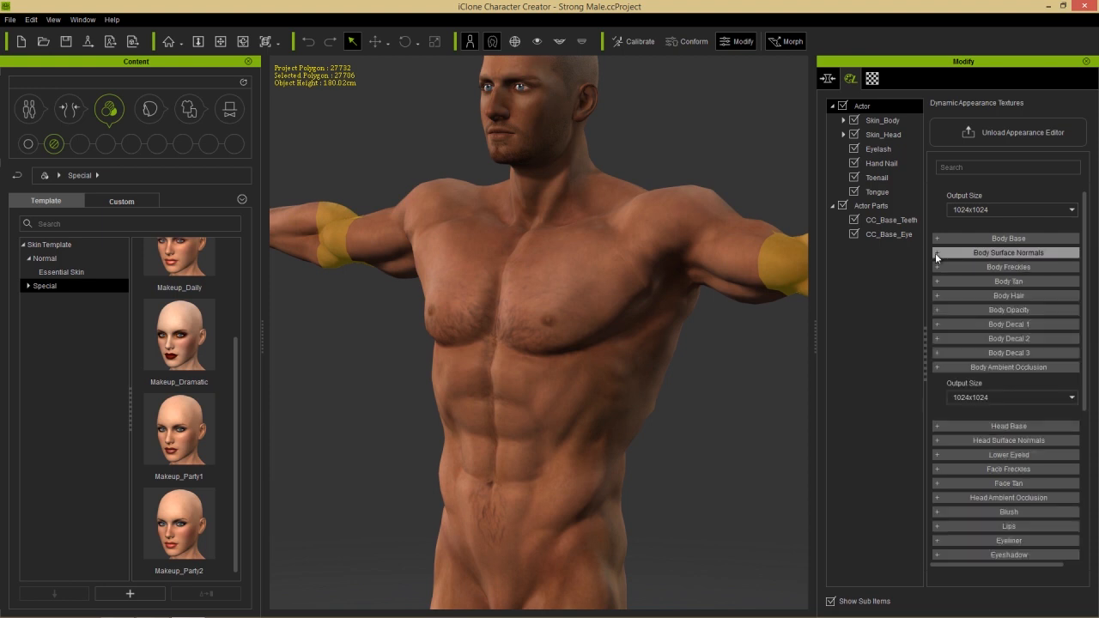
- Set the Body Freckles amount to 3862 and density to 10 for the entire body
{"action": "left_click", "coordinate": [947, 267]}
{"action": "left_click_drag", "start_coordinate": [1085, 283], "coordinate": [1084, 314]}
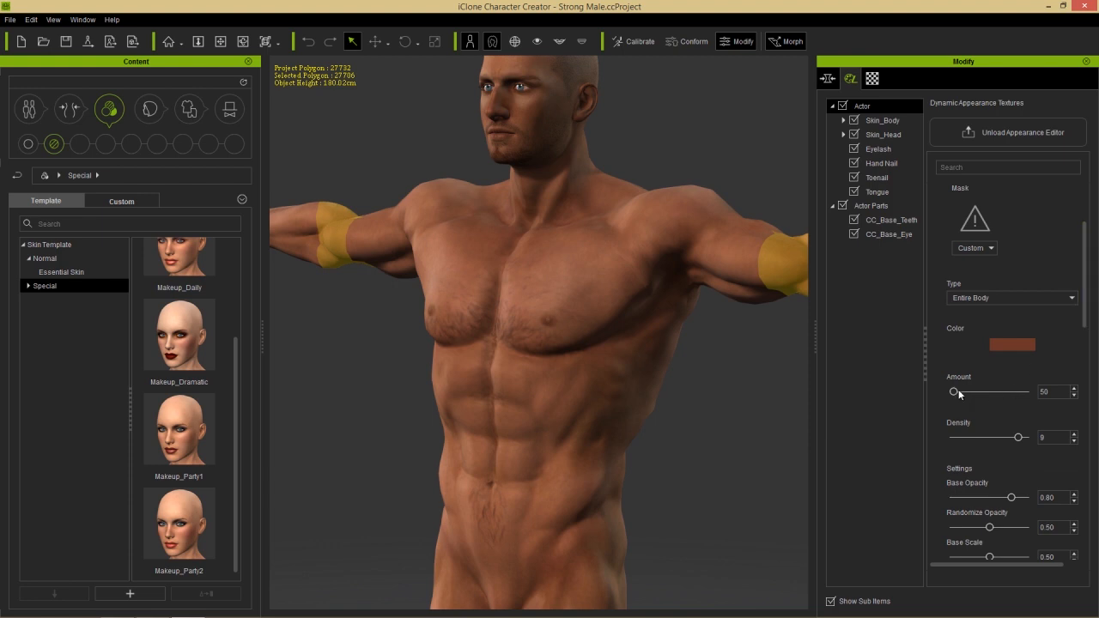
{"action": "left_click_drag", "start_coordinate": [963, 391], "coordinate": [1011, 393]}
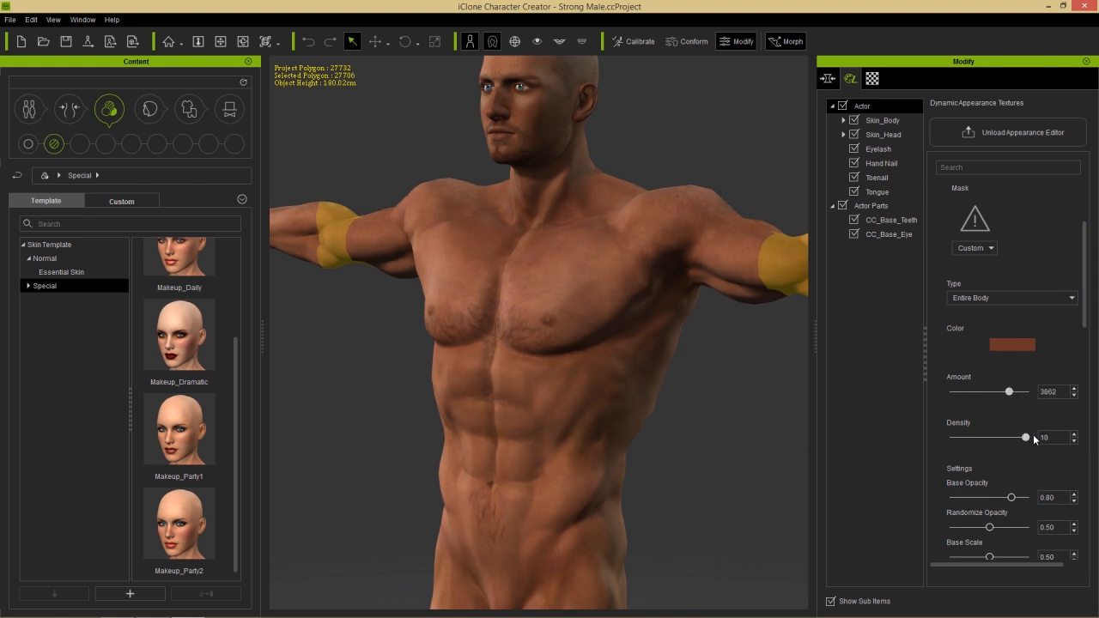
{"action": "right_click_drag", "start_coordinate": [637, 214], "coordinate": [636, 337]}
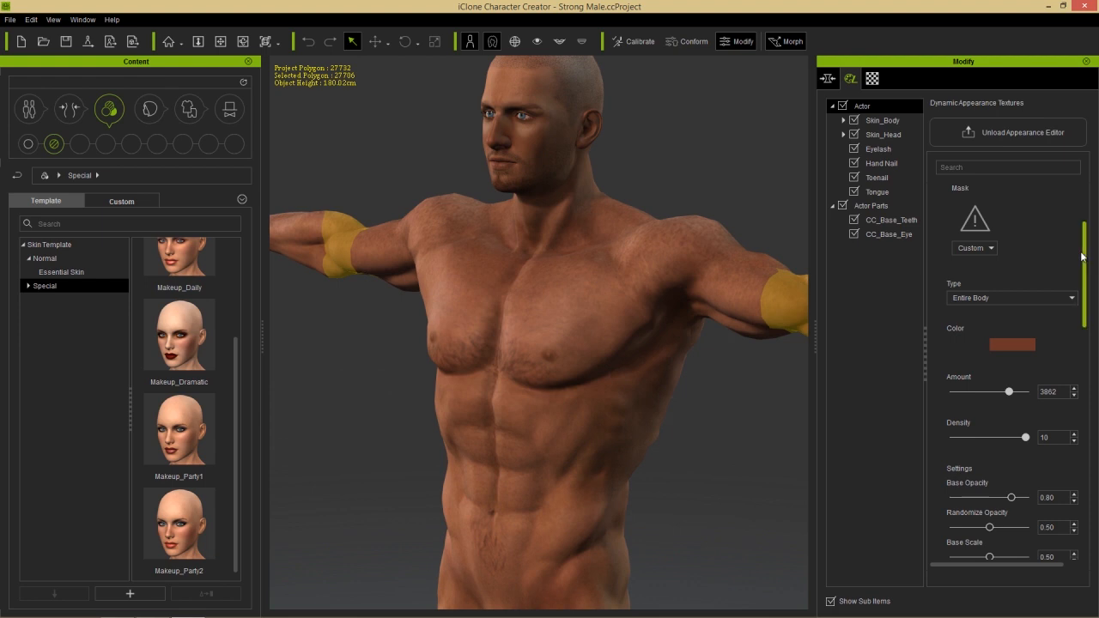
{"action": "scroll", "coordinate": [1065, 261], "scroll_direction": "up", "scroll_amount": 10}
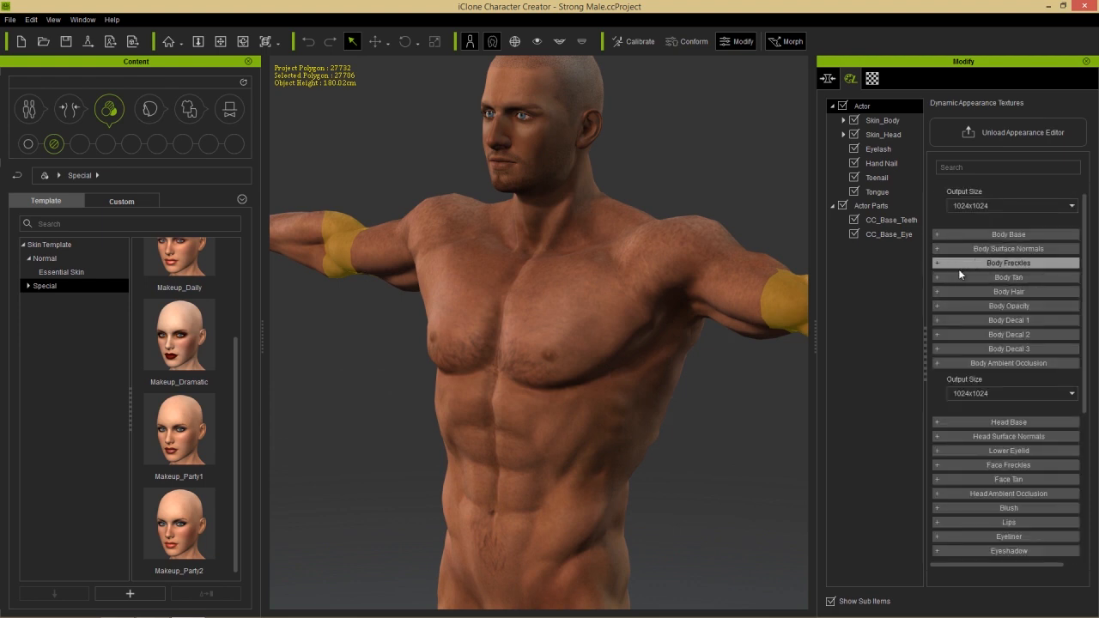
- Set the Body Tan type to Tank Top with an opacity of 0.39 and collapse the Body Tan settings
{"action": "left_click", "coordinate": [954, 277]}
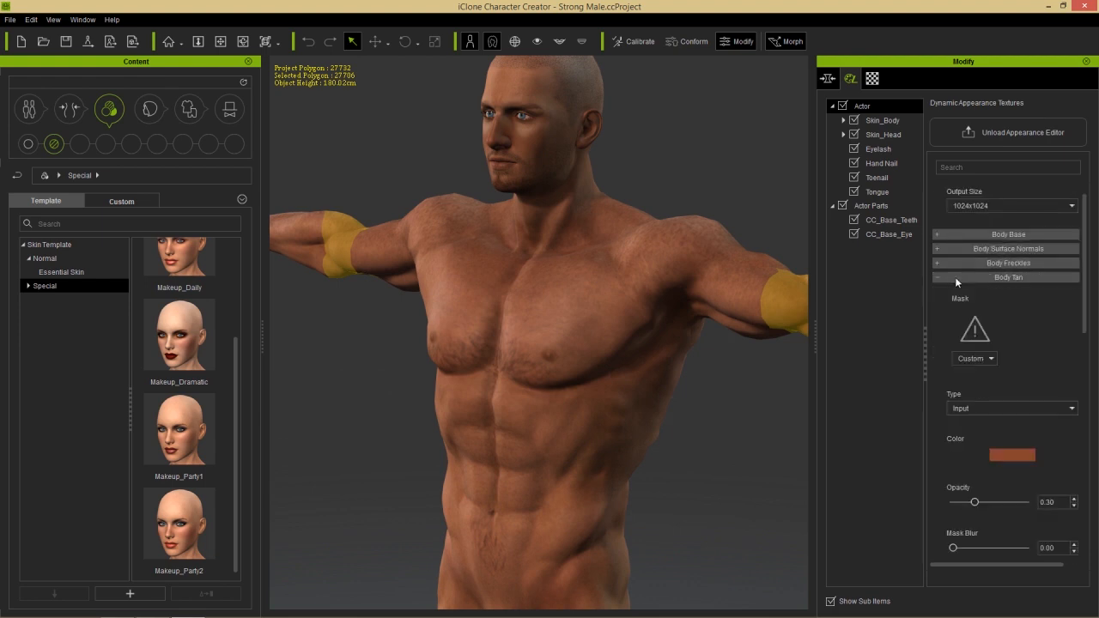
{"action": "left_click", "coordinate": [986, 409]}
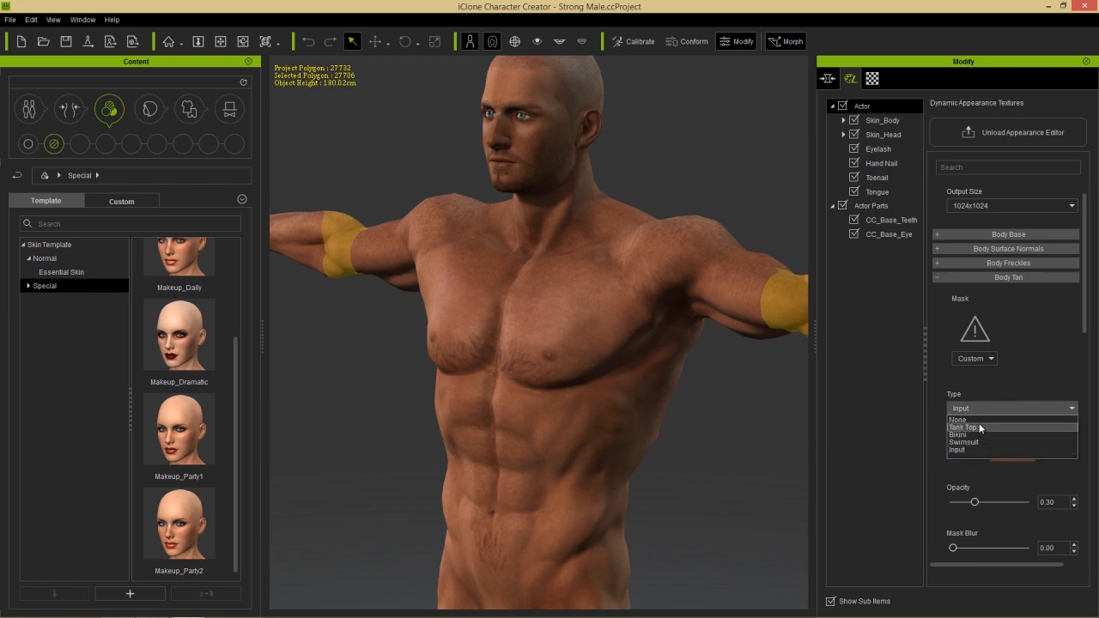
{"action": "left_click", "coordinate": [979, 427]}
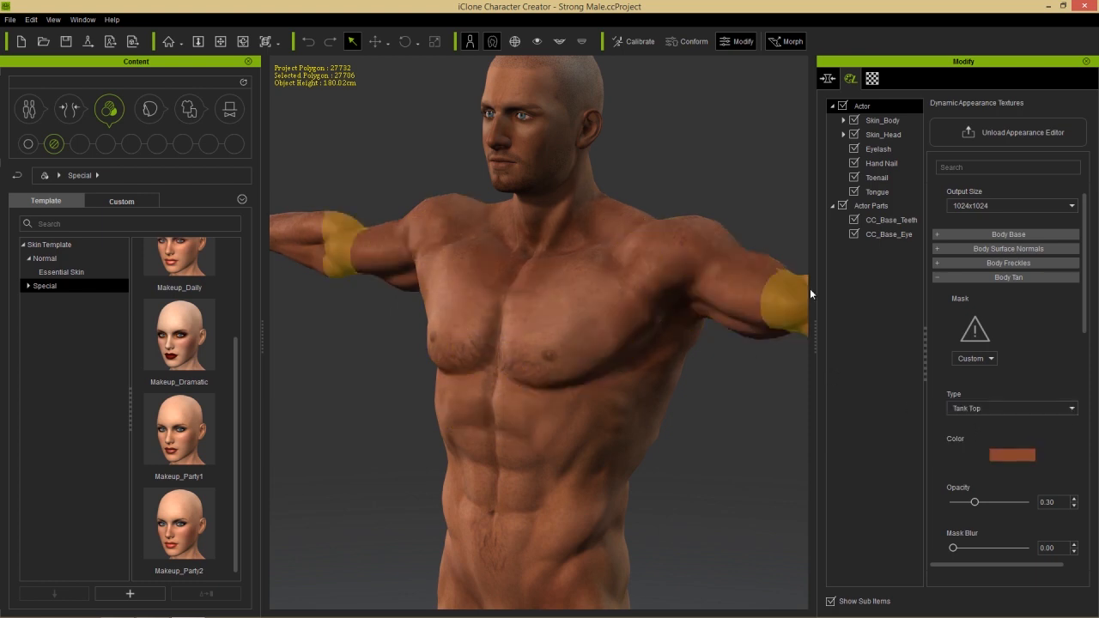
{"action": "scroll", "coordinate": [1086, 292], "scroll_direction": "down", "scroll_amount": 4}
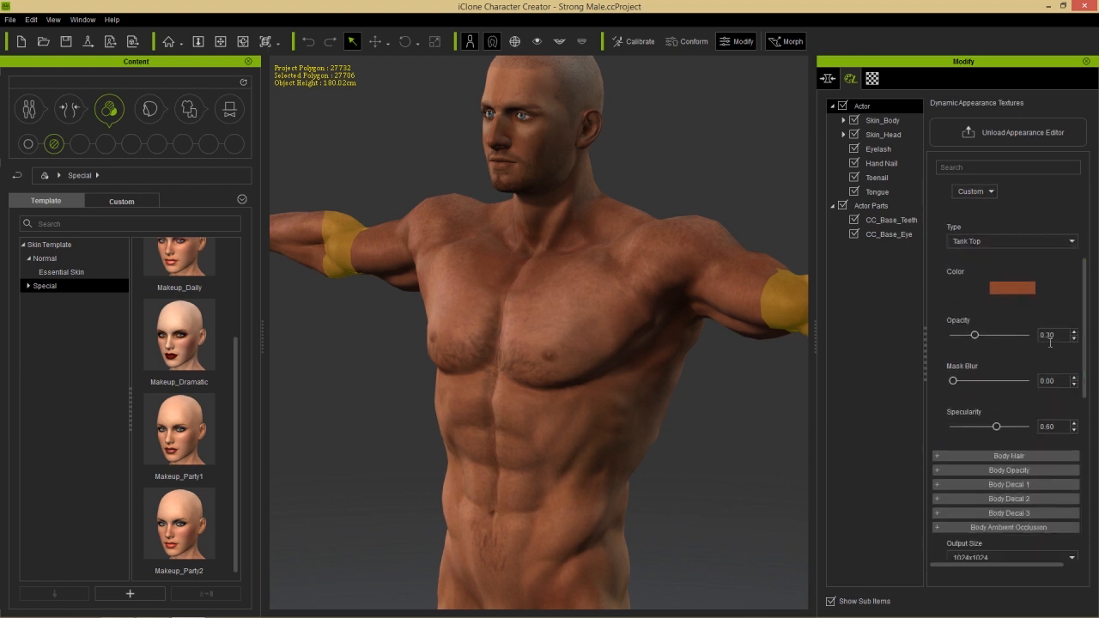
{"action": "mouse_move", "coordinate": [980, 336]}
{"action": "left_mouse_down"}
{"action": "mouse_move", "coordinate": [1022, 331]}
{"action": "mouse_move", "coordinate": [976, 336]}
{"action": "mouse_move", "coordinate": [991, 338]}
{"action": "left_mouse_up"}
{"action": "left_click_drag", "start_coordinate": [984, 336], "coordinate": [983, 335]}
{"action": "right_click_drag", "start_coordinate": [610, 344], "coordinate": [626, 361]}
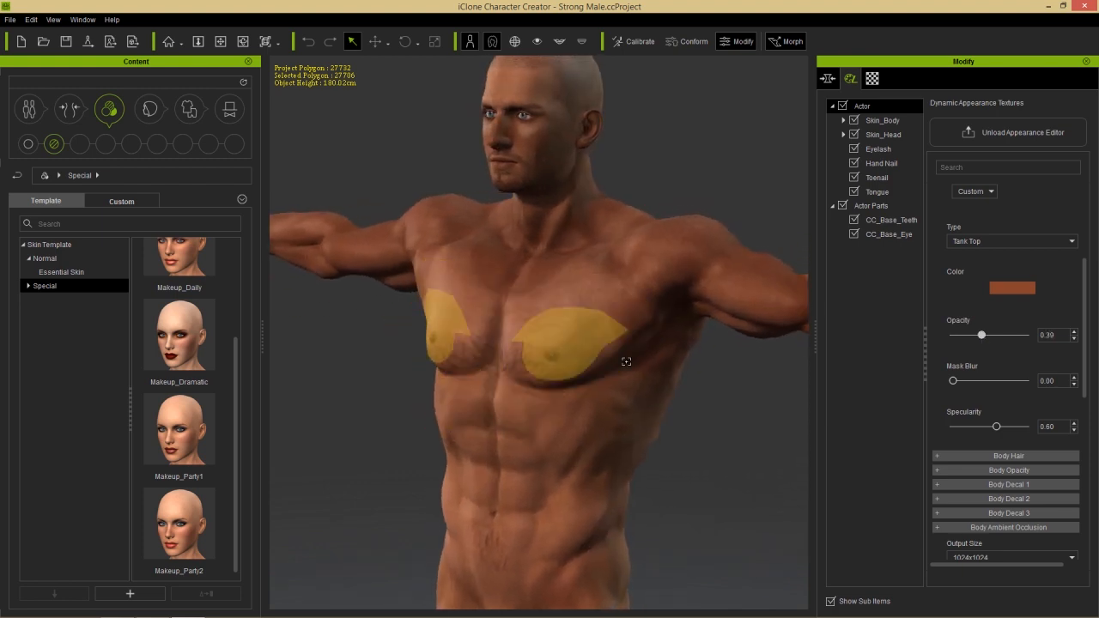
{"action": "left_click", "coordinate": [1008, 242]}
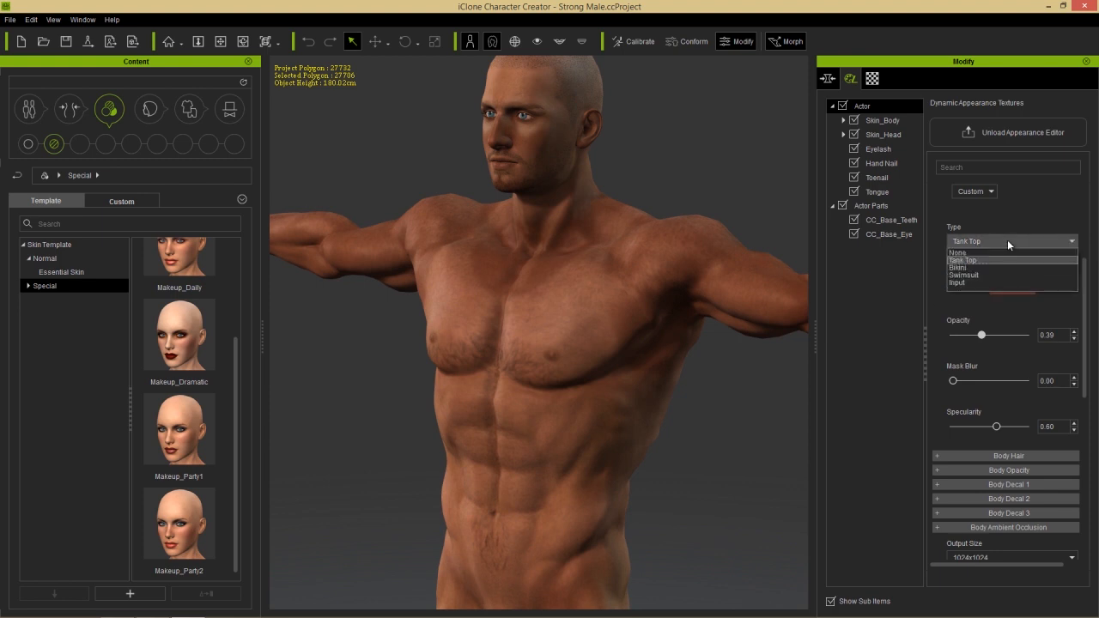
{"action": "left_click", "coordinate": [1066, 245]}
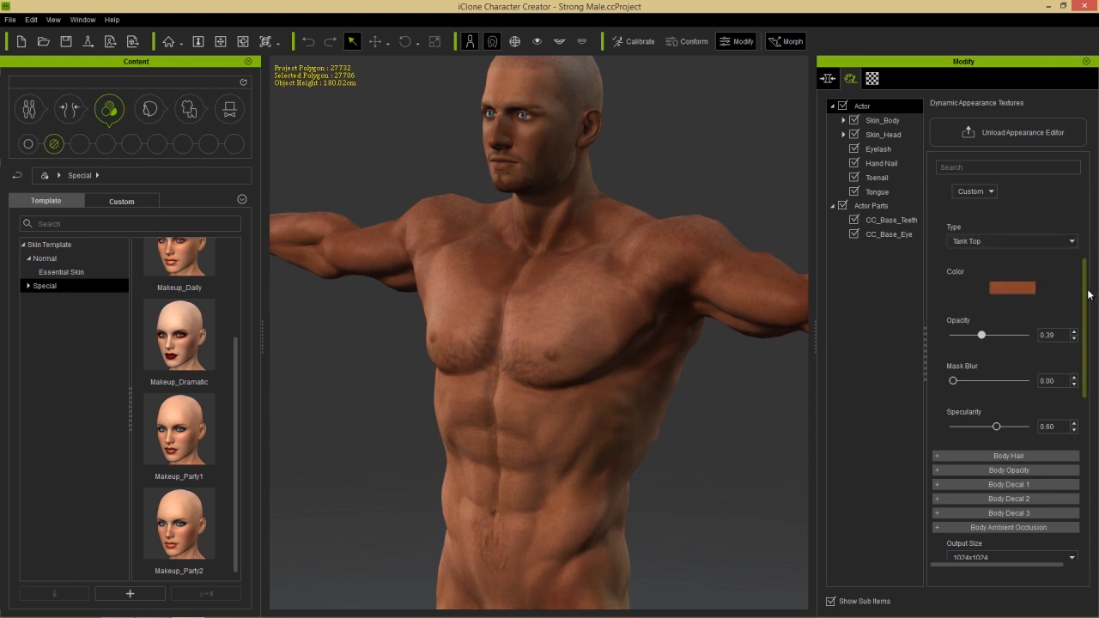
{"action": "left_click_drag", "start_coordinate": [1083, 288], "coordinate": [1082, 282]}
{"action": "scroll", "coordinate": [1082, 285], "scroll_direction": "up", "scroll_amount": 2}
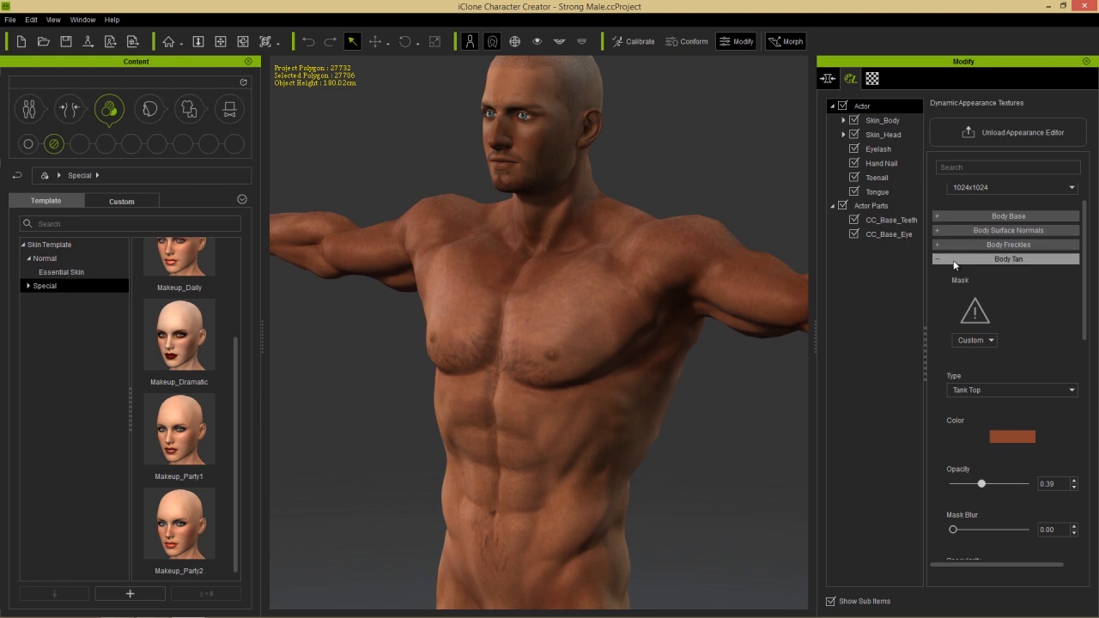
{"action": "left_click", "coordinate": [959, 260]}
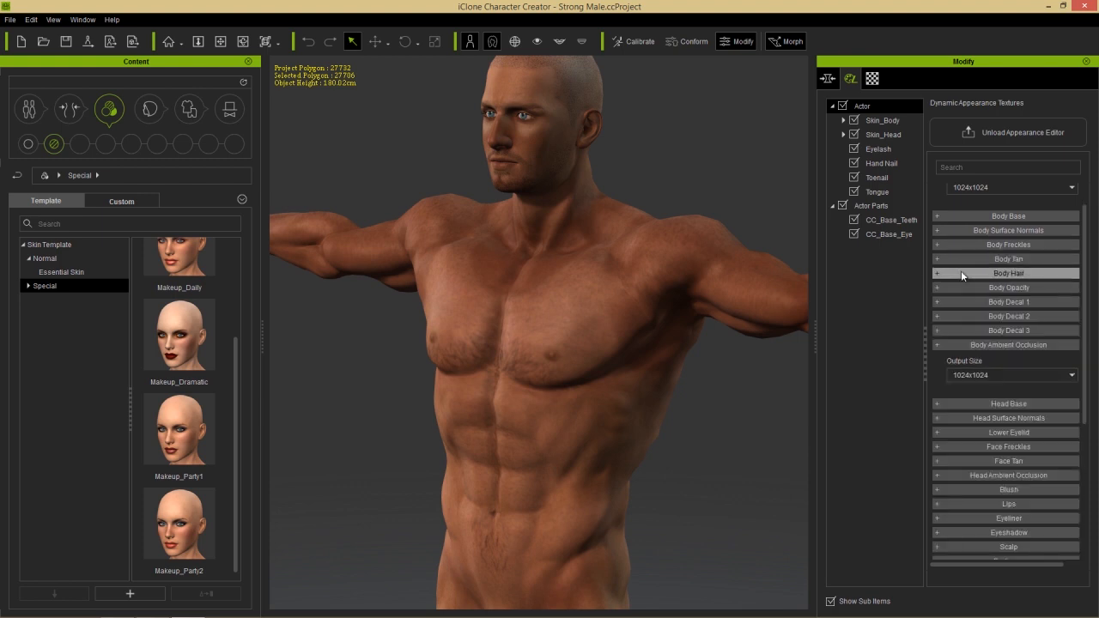
- Try a lower Matte opacity for the body hair, bring it back near maximum, and collapse the Body Hair settings
{"action": "left_click", "coordinate": [961, 274]}
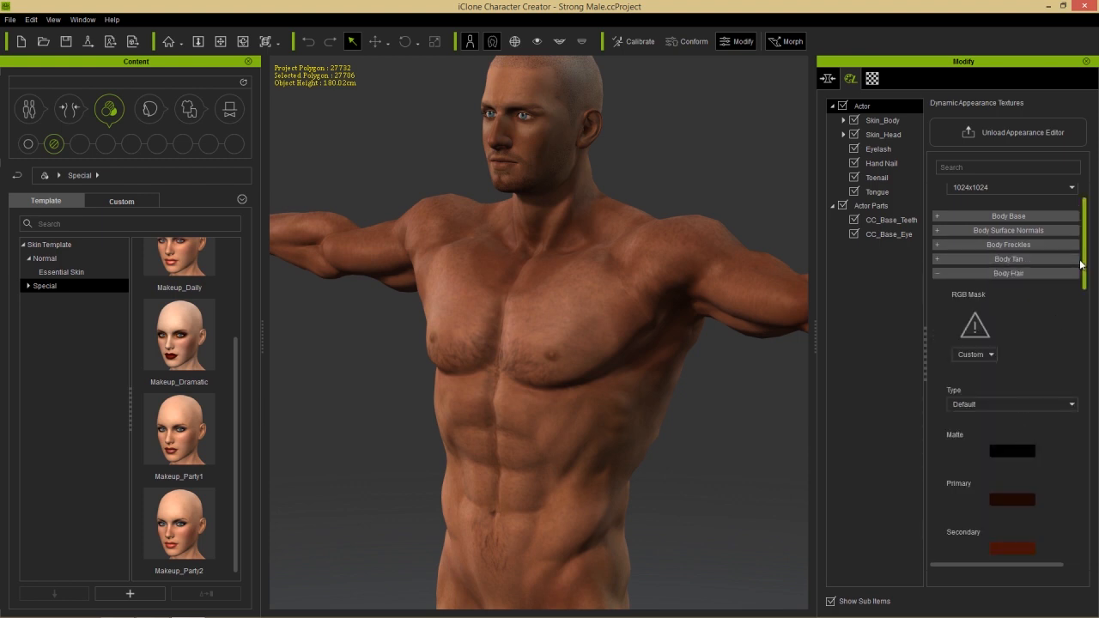
{"action": "left_click_drag", "start_coordinate": [1085, 264], "coordinate": [1095, 364]}
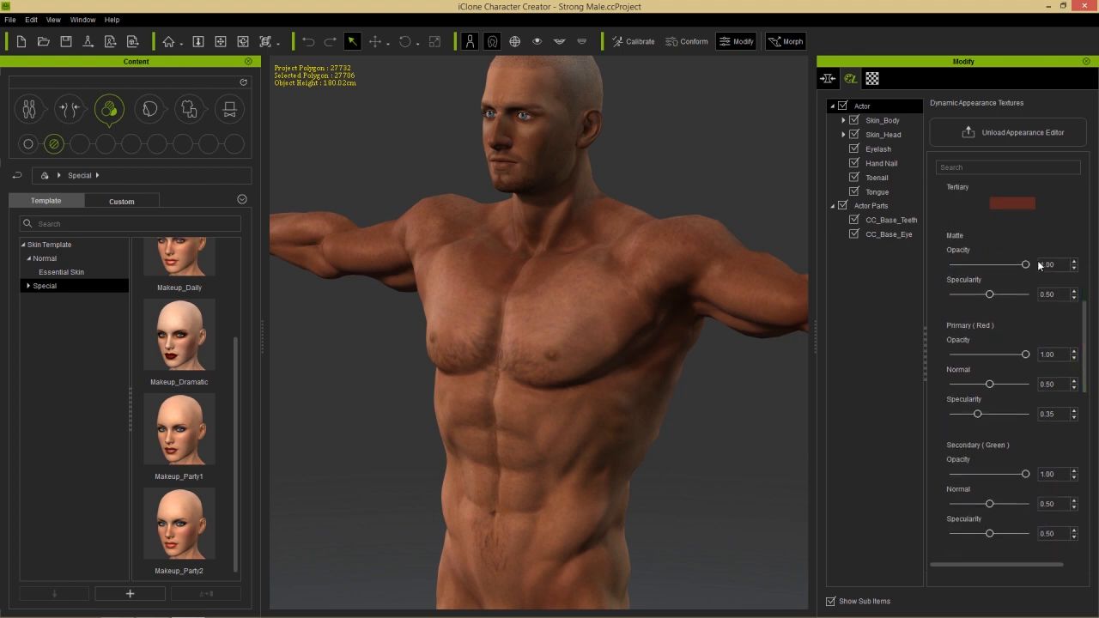
{"action": "mouse_move", "coordinate": [1001, 265]}
{"action": "left_mouse_down"}
{"action": "mouse_move", "coordinate": [1012, 273]}
{"action": "mouse_move", "coordinate": [960, 269]}
{"action": "mouse_move", "coordinate": [1023, 270]}
{"action": "left_mouse_up"}
{"action": "left_click_drag", "start_coordinate": [1084, 314], "coordinate": [1084, 225]}
{"action": "left_click", "coordinate": [998, 225]}
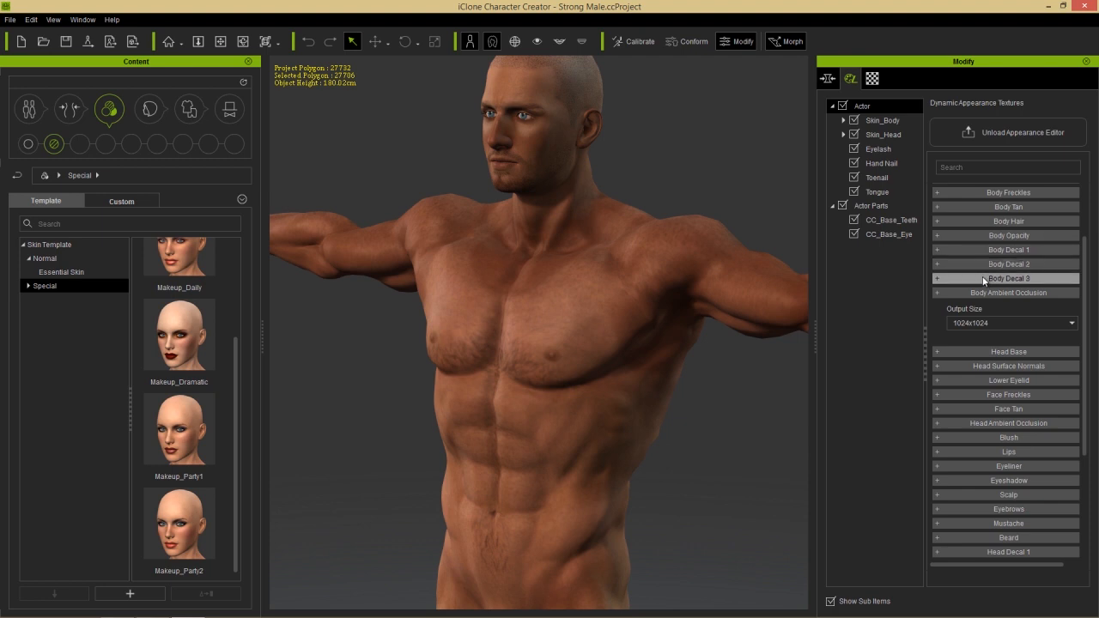
- Examine the adjusted skin over the whole body and up close on the face
{"action": "middle_click_drag", "start_coordinate": [657, 383], "coordinate": [668, 318]}
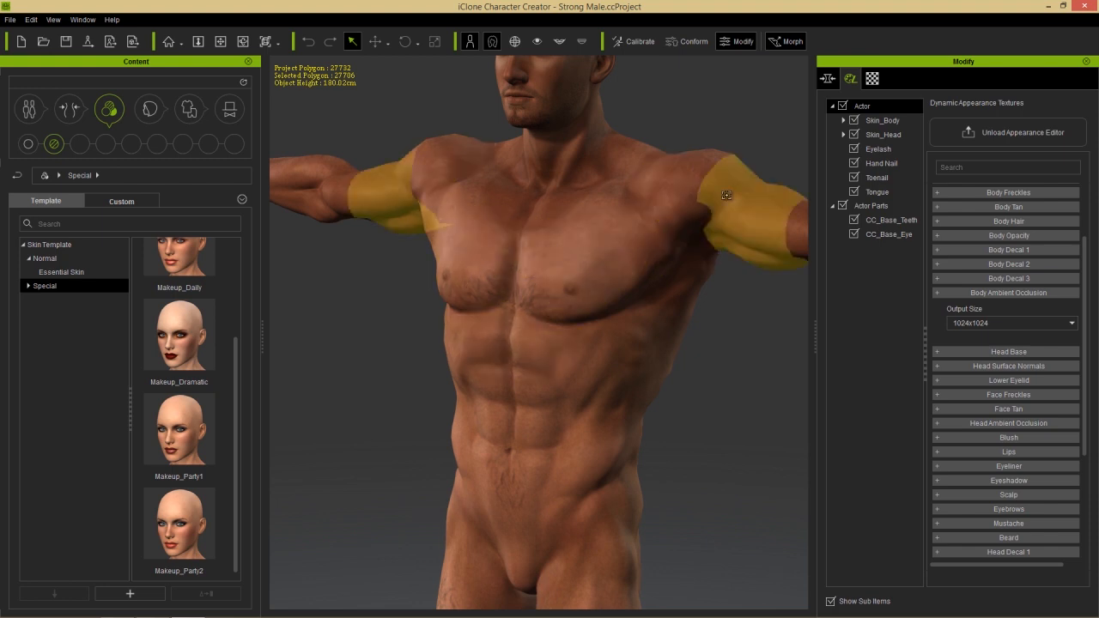
{"action": "right_click_drag", "start_coordinate": [687, 201], "coordinate": [687, 228]}
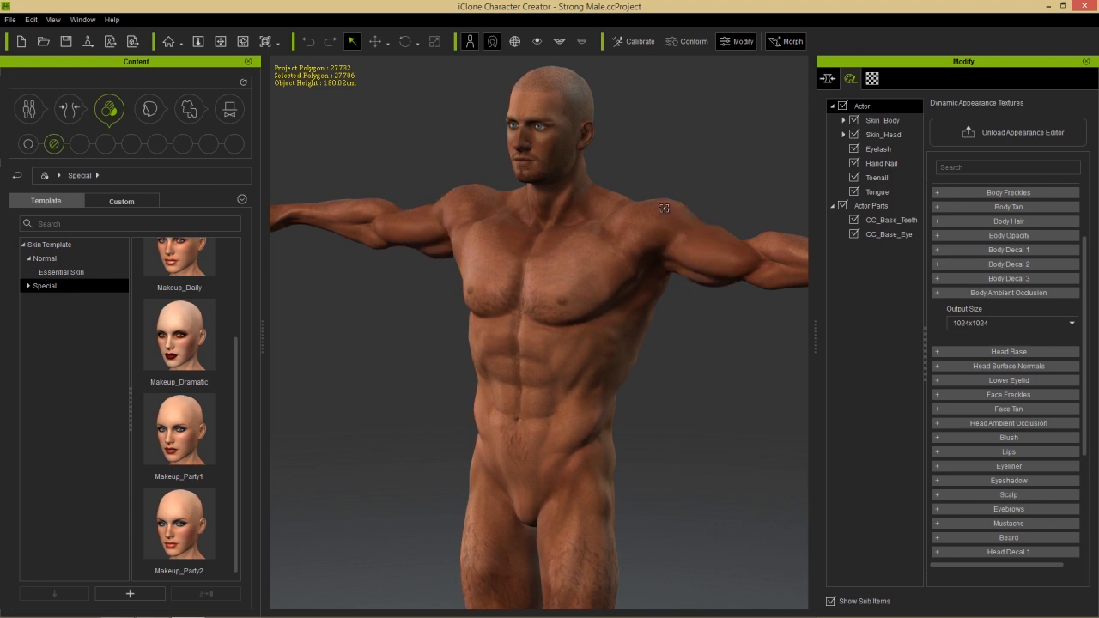
{"action": "middle_click_drag", "start_coordinate": [628, 185], "coordinate": [652, 315]}
{"action": "scroll", "coordinate": [652, 316], "scroll_direction": "up", "scroll_amount": 5}
{"action": "middle_click_drag", "start_coordinate": [652, 209], "coordinate": [594, 284]}
{"action": "scroll", "coordinate": [652, 316], "scroll_direction": "up", "scroll_amount": 3}
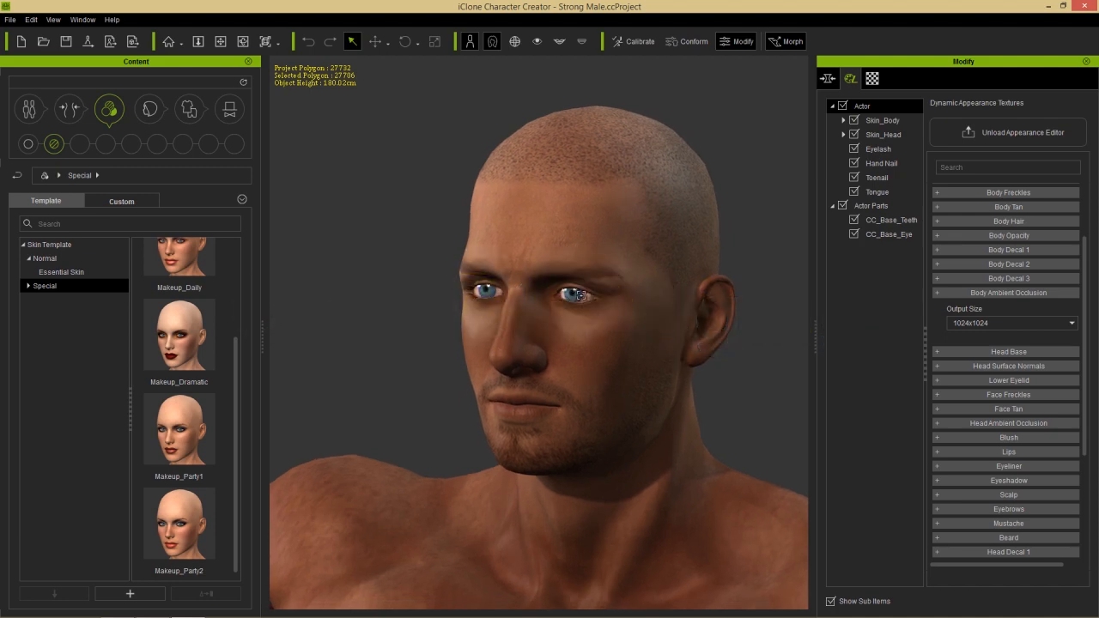
- Set the head skin's Face Tan type to Sunburn with an opacity of 0.29 and collapse the Face Tan settings
{"action": "left_click", "coordinate": [879, 136]}
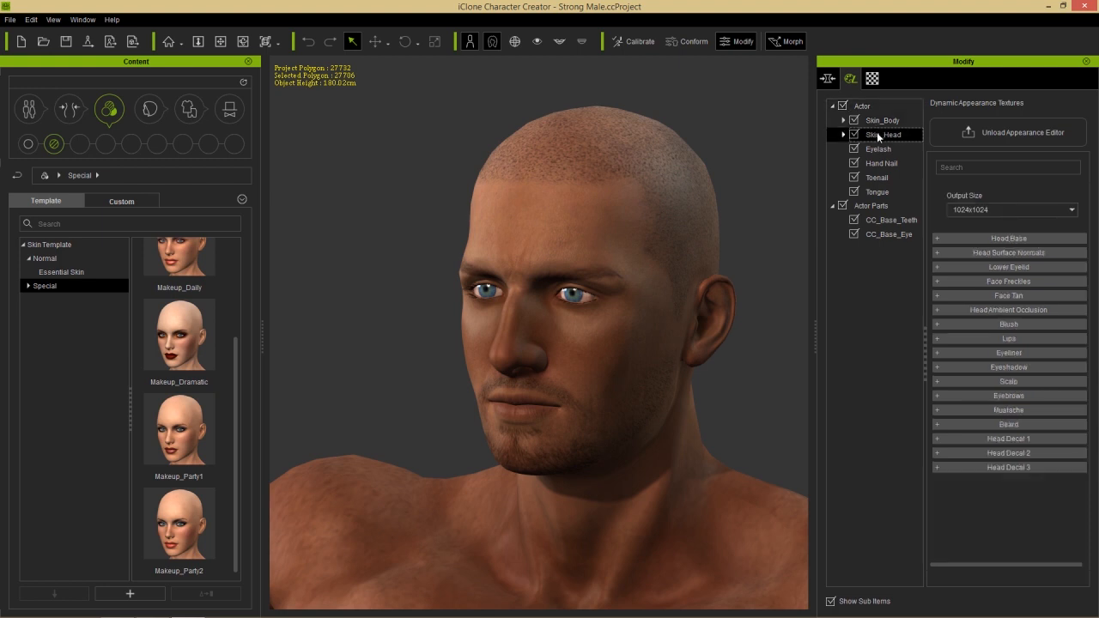
{"action": "left_click", "coordinate": [844, 136]}
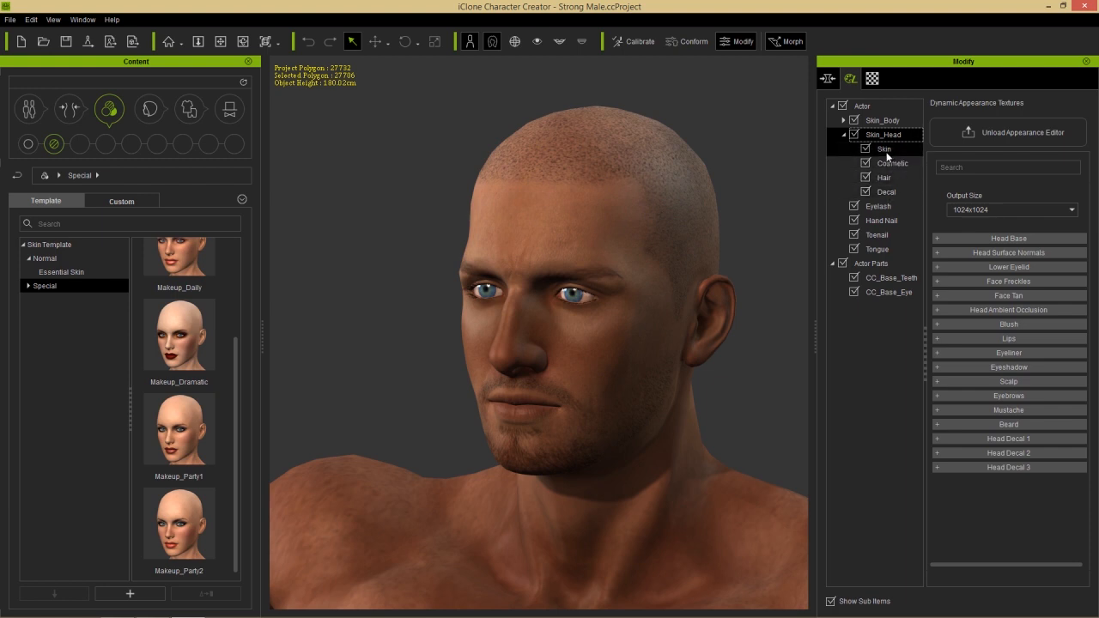
{"action": "left_click", "coordinate": [970, 295]}
{"action": "left_click", "coordinate": [992, 424]}
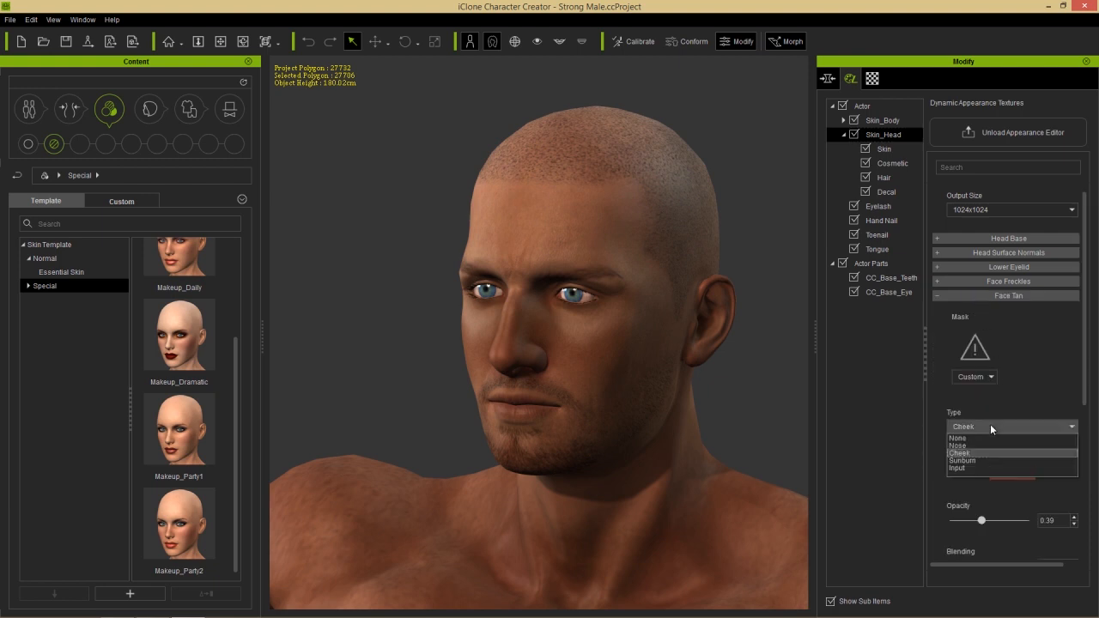
{"action": "left_click", "coordinate": [973, 459]}
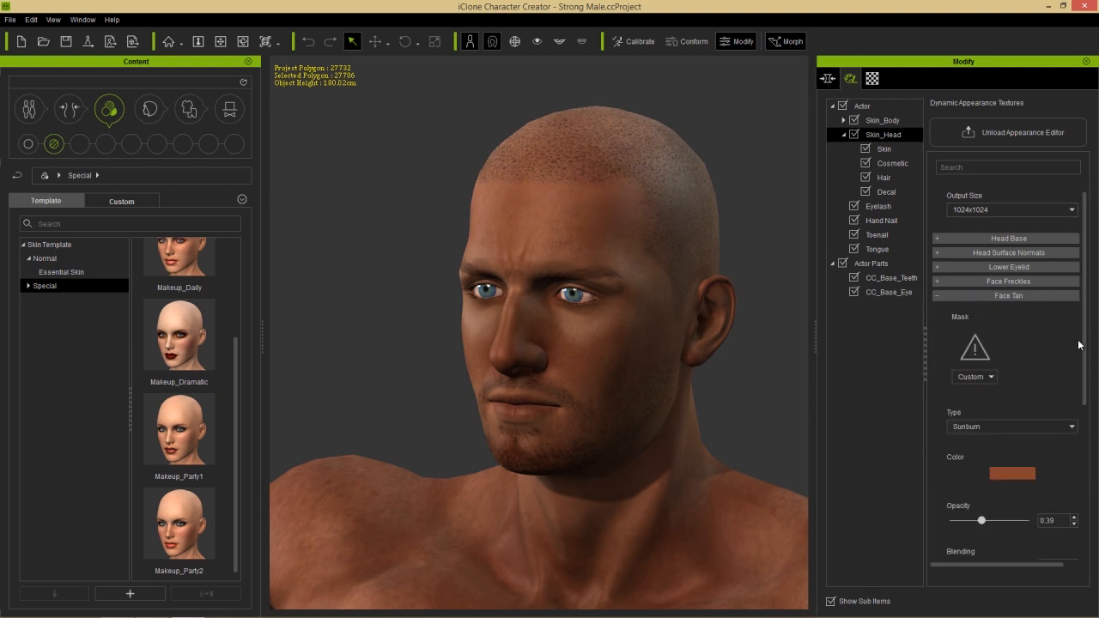
{"action": "left_click_drag", "start_coordinate": [1086, 341], "coordinate": [1085, 379]}
{"action": "mouse_move", "coordinate": [983, 453]}
{"action": "left_mouse_down"}
{"action": "mouse_move", "coordinate": [999, 456]}
{"action": "mouse_move", "coordinate": [959, 458]}
{"action": "mouse_move", "coordinate": [976, 457]}
{"action": "left_mouse_up"}
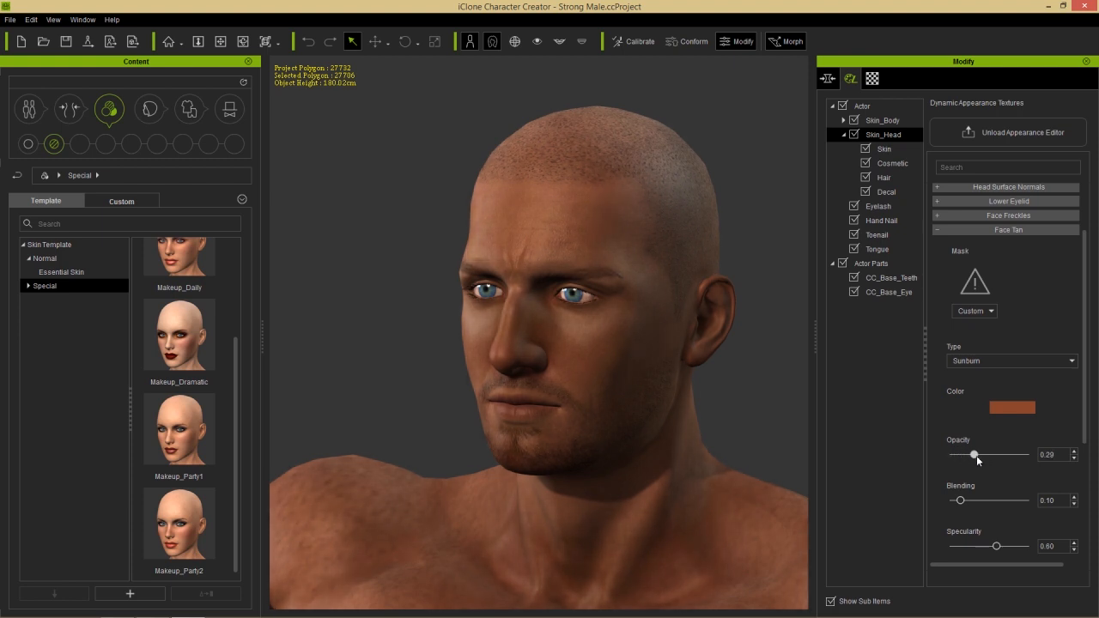
{"action": "left_click", "coordinate": [980, 229]}
- Raise the Face Freckles amount for the head skin and collapse the Face Freckles settings
{"action": "left_click", "coordinate": [974, 282]}
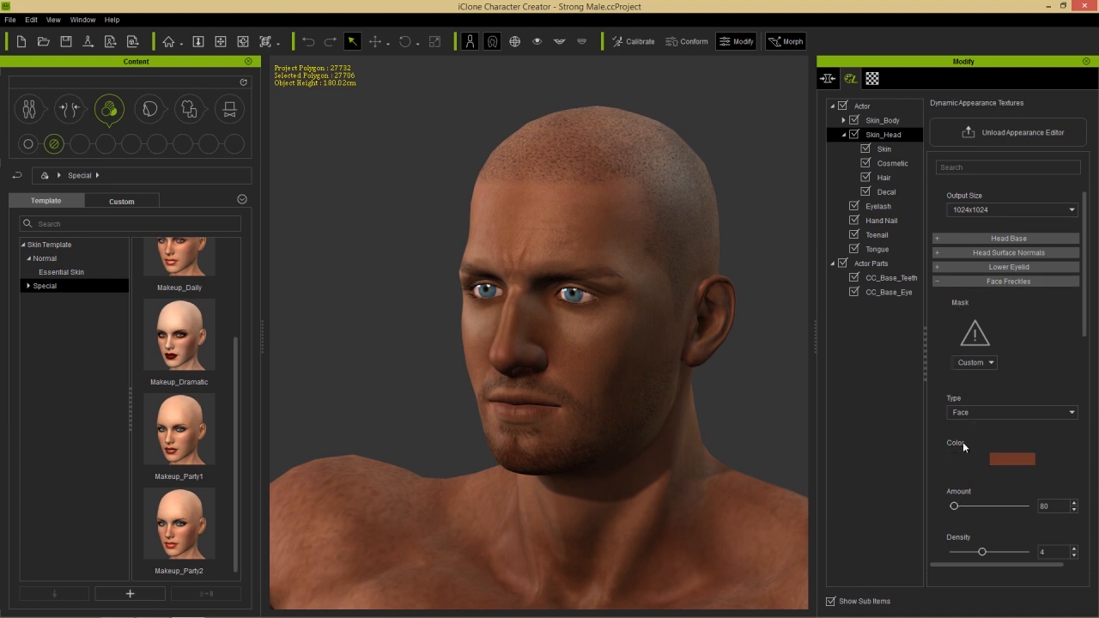
{"action": "left_click_drag", "start_coordinate": [1027, 507], "coordinate": [1016, 507]}
{"action": "left_click", "coordinate": [953, 283]}
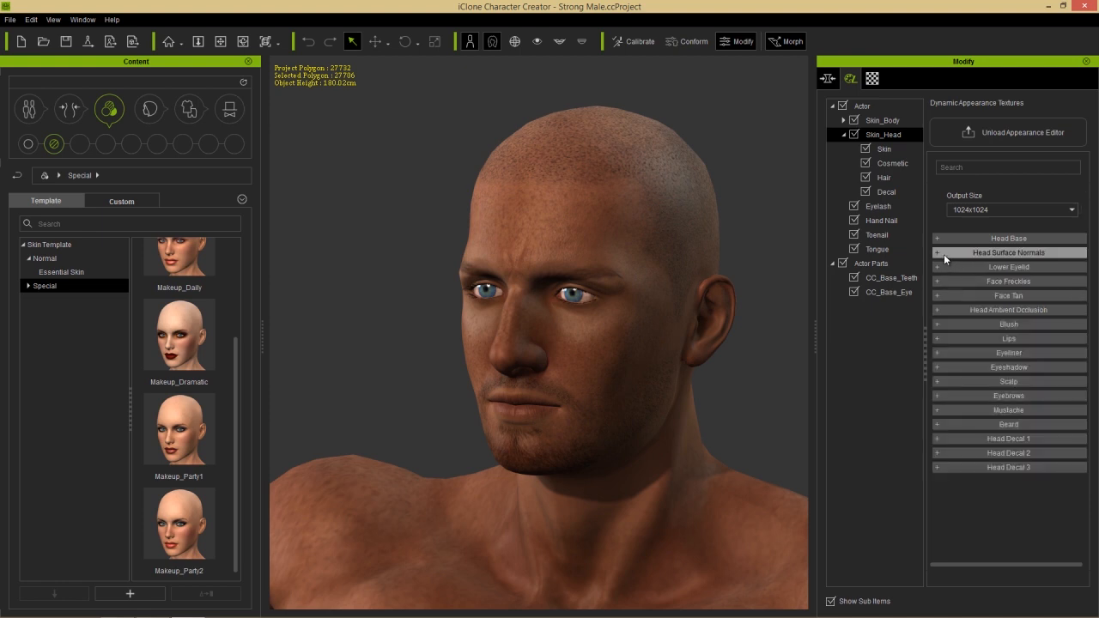
- Set the Lips option in the Head Surface Normals to Dry and check the face up close
{"action": "left_click", "coordinate": [944, 255]}
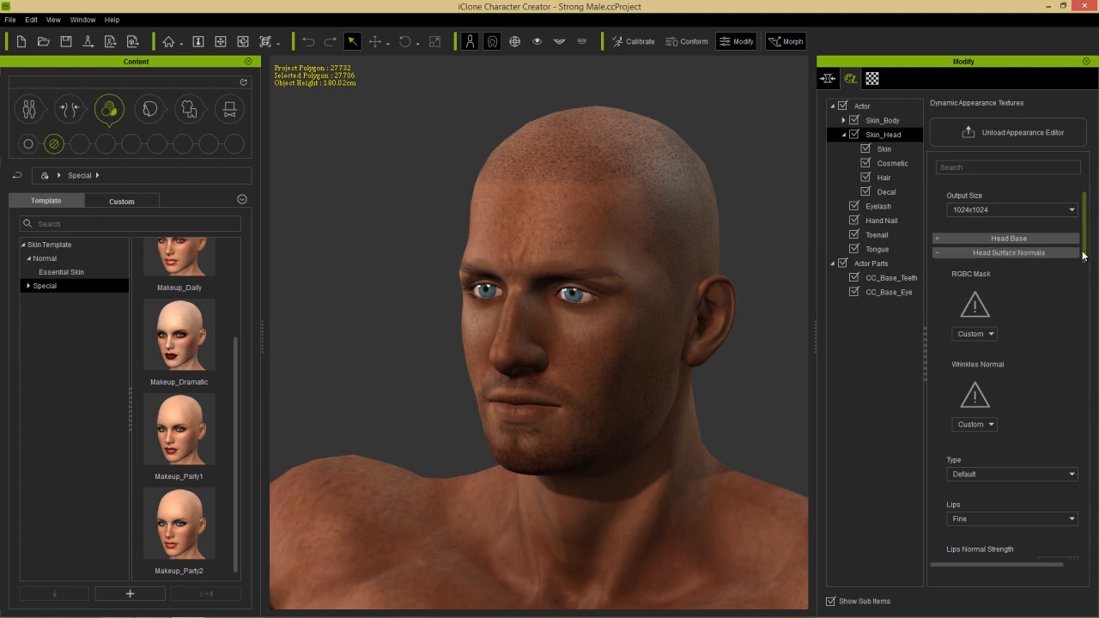
{"action": "left_click_drag", "start_coordinate": [1084, 250], "coordinate": [1093, 305]}
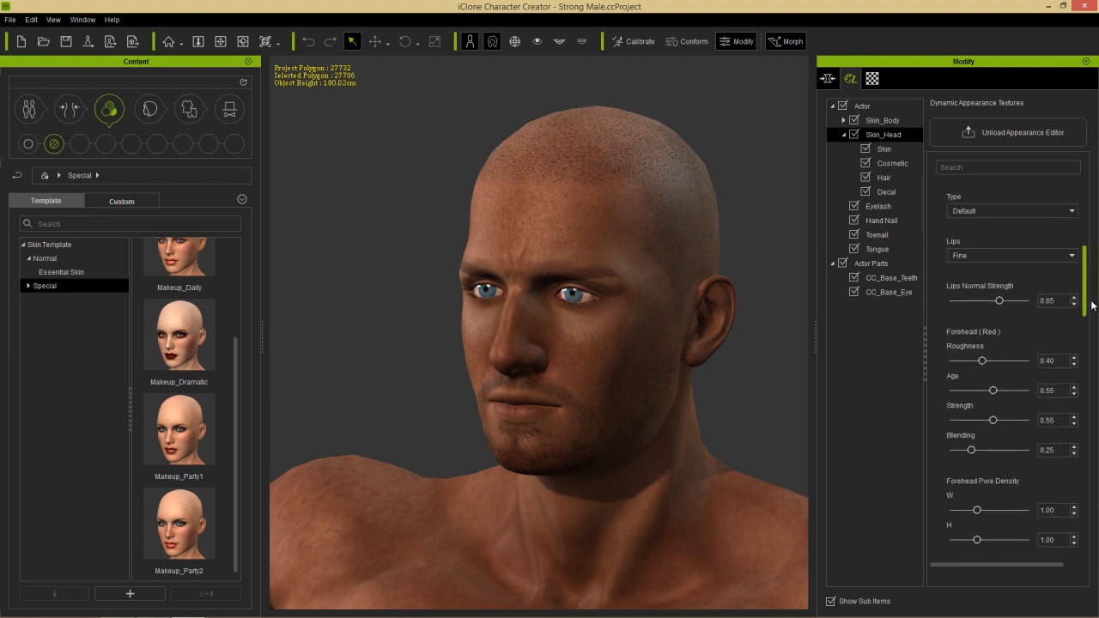
{"action": "left_click", "coordinate": [990, 255]}
{"action": "left_click", "coordinate": [971, 284]}
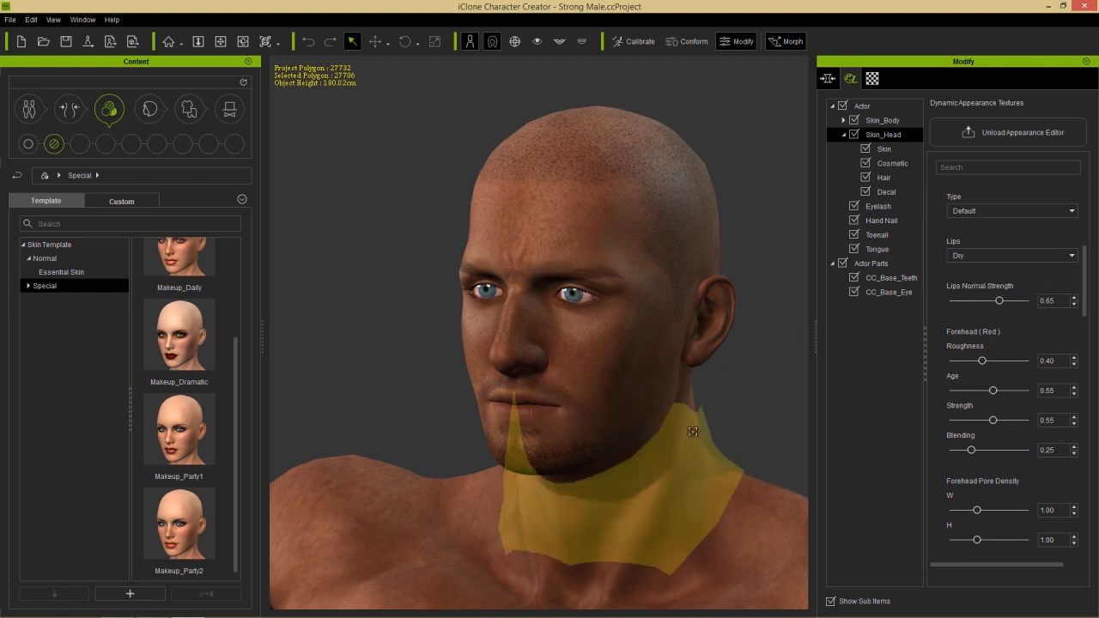
{"action": "middle_click_drag", "start_coordinate": [694, 444], "coordinate": [719, 432]}
{"action": "scroll", "coordinate": [719, 429], "scroll_direction": "up", "scroll_amount": 2}
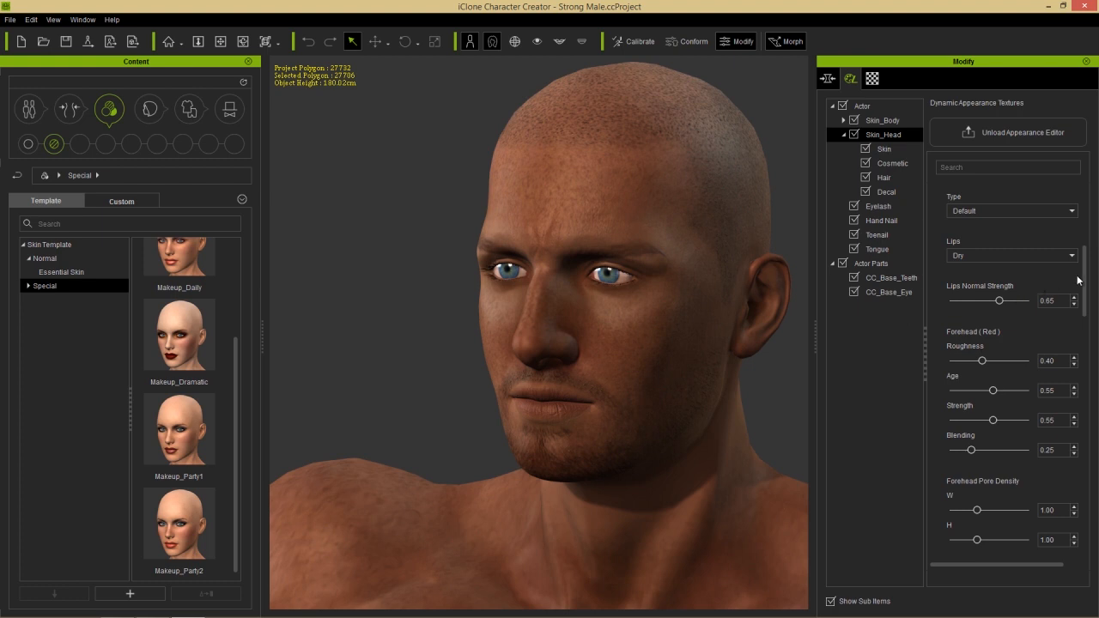
- Set the forehead roughness to 0.53 and increase the forehead's age and strength
{"action": "left_click_drag", "start_coordinate": [1087, 276], "coordinate": [1088, 287]}
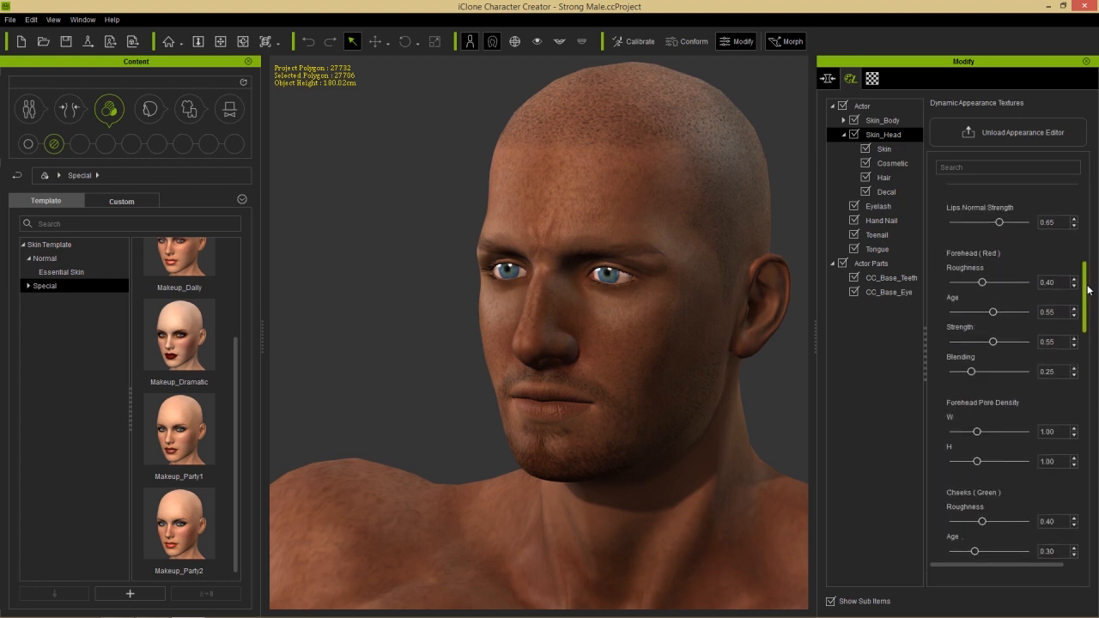
{"action": "left_click_drag", "start_coordinate": [994, 312], "coordinate": [992, 284]}
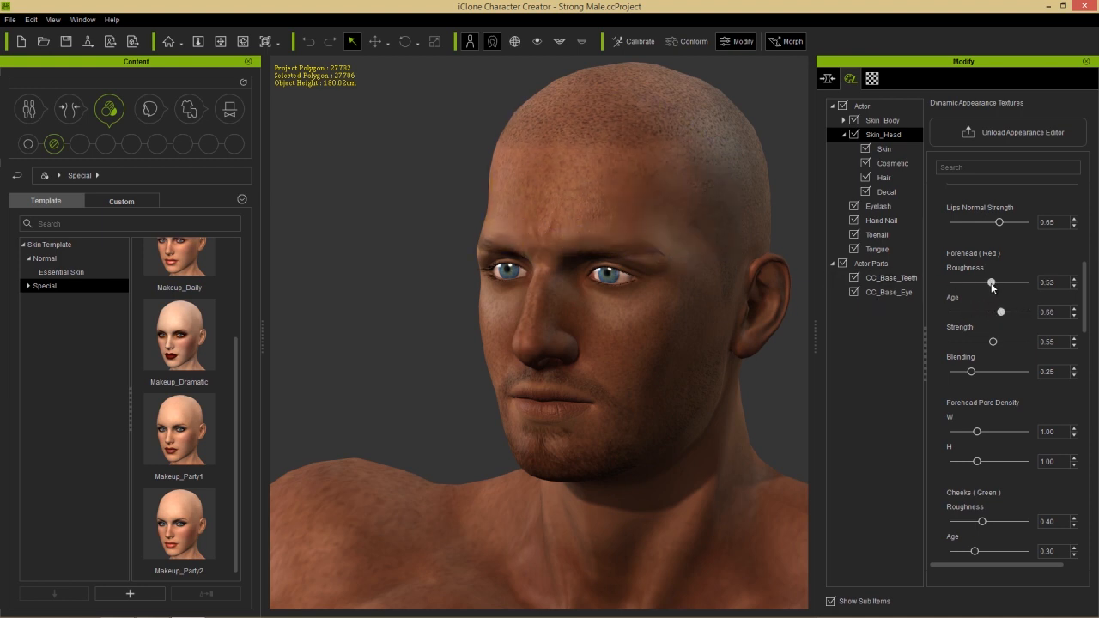
{"action": "left_click_drag", "start_coordinate": [994, 342], "coordinate": [1006, 346]}
- Increase the roughness, age and strength of the cheeks in the Head Surface Normals
{"action": "left_click_drag", "start_coordinate": [1085, 304], "coordinate": [1085, 360]}
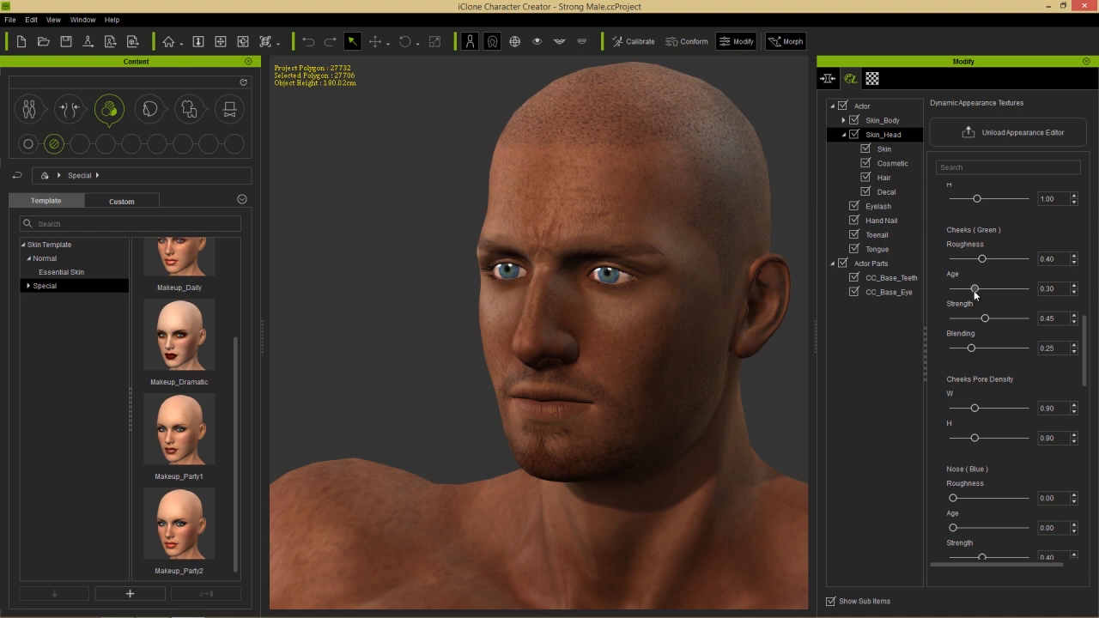
{"action": "left_click_drag", "start_coordinate": [976, 289], "coordinate": [992, 258]}
{"action": "mouse_move", "coordinate": [986, 318]}
{"action": "left_mouse_down"}
{"action": "mouse_move", "coordinate": [1027, 318]}
{"action": "mouse_move", "coordinate": [1005, 320]}
{"action": "left_mouse_up"}
- Set the nose roughness to 0.76, its age to 0.57 and its strength to 1.00
{"action": "left_click_drag", "start_coordinate": [1086, 356], "coordinate": [1086, 399]}
{"action": "left_click_drag", "start_coordinate": [954, 271], "coordinate": [1009, 271]}
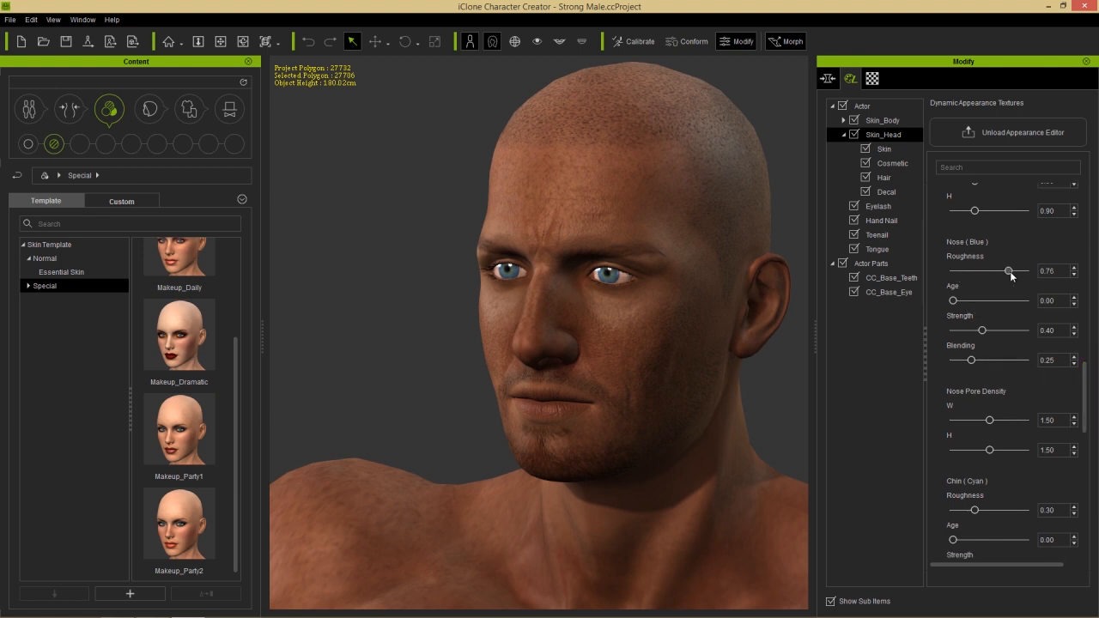
{"action": "left_click_drag", "start_coordinate": [955, 300], "coordinate": [994, 301]}
{"action": "mouse_move", "coordinate": [1012, 327]}
{"action": "left_mouse_down"}
{"action": "mouse_move", "coordinate": [978, 331]}
{"action": "mouse_move", "coordinate": [1025, 330]}
{"action": "left_mouse_up"}
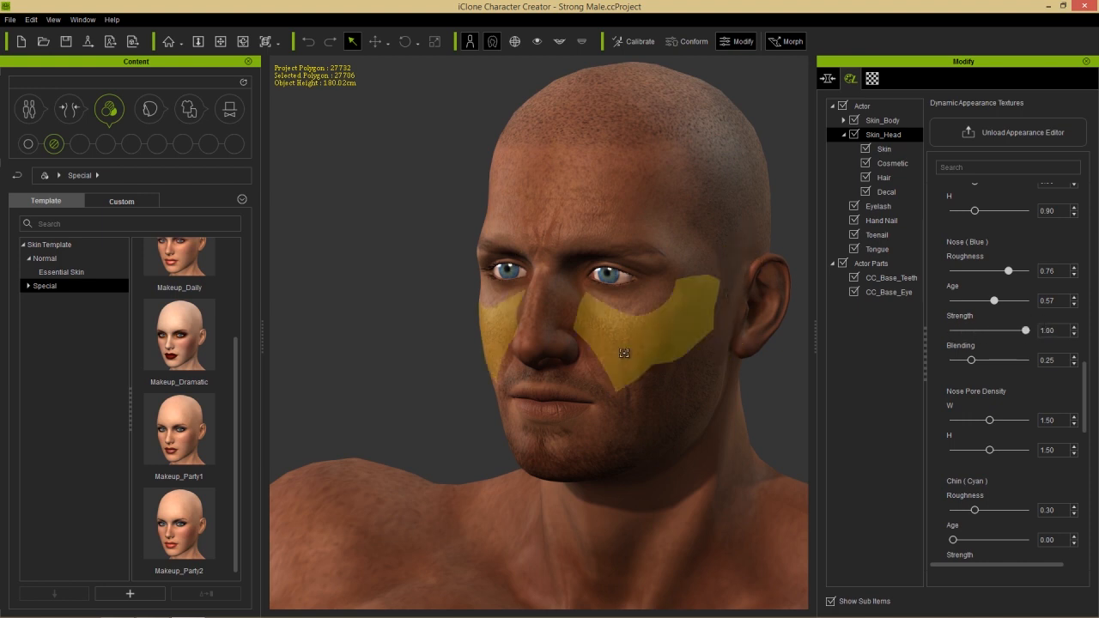
- Set chin roughness 0.49, age 0.65, strength 1.00 and Other roughness 0.76, age 0.54, strength 0.63, and collapse the Head Surface Normals
{"action": "left_click_drag", "start_coordinate": [1085, 378], "coordinate": [1085, 428]}
{"action": "left_click_drag", "start_coordinate": [953, 294], "coordinate": [949, 332]}
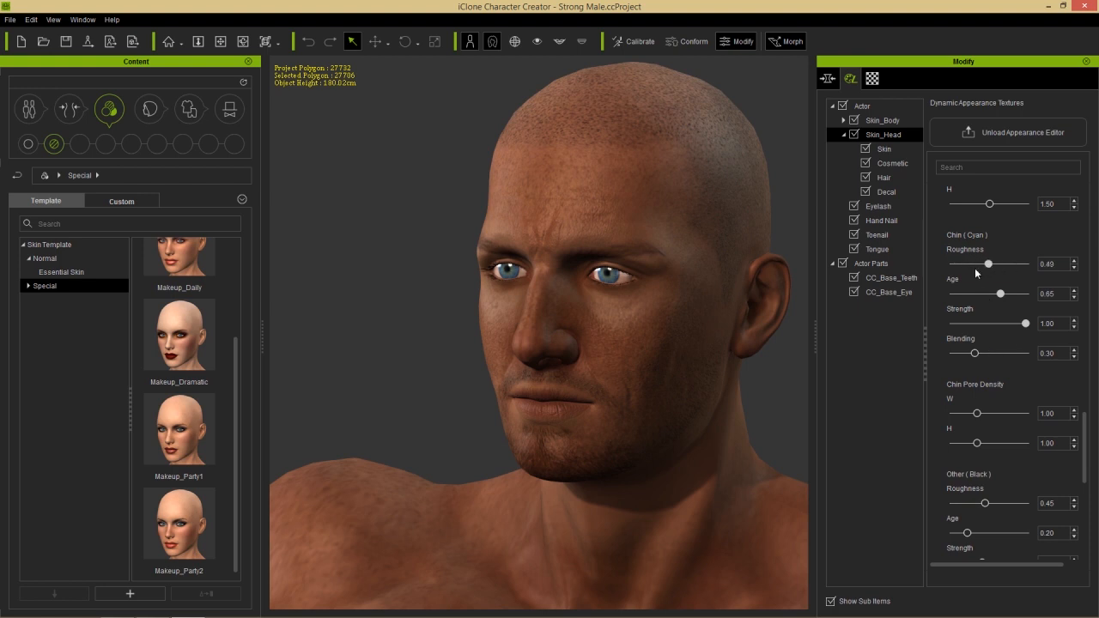
{"action": "left_click_drag", "start_coordinate": [1083, 415], "coordinate": [1084, 449]}
{"action": "left_click_drag", "start_coordinate": [968, 341], "coordinate": [993, 340]}
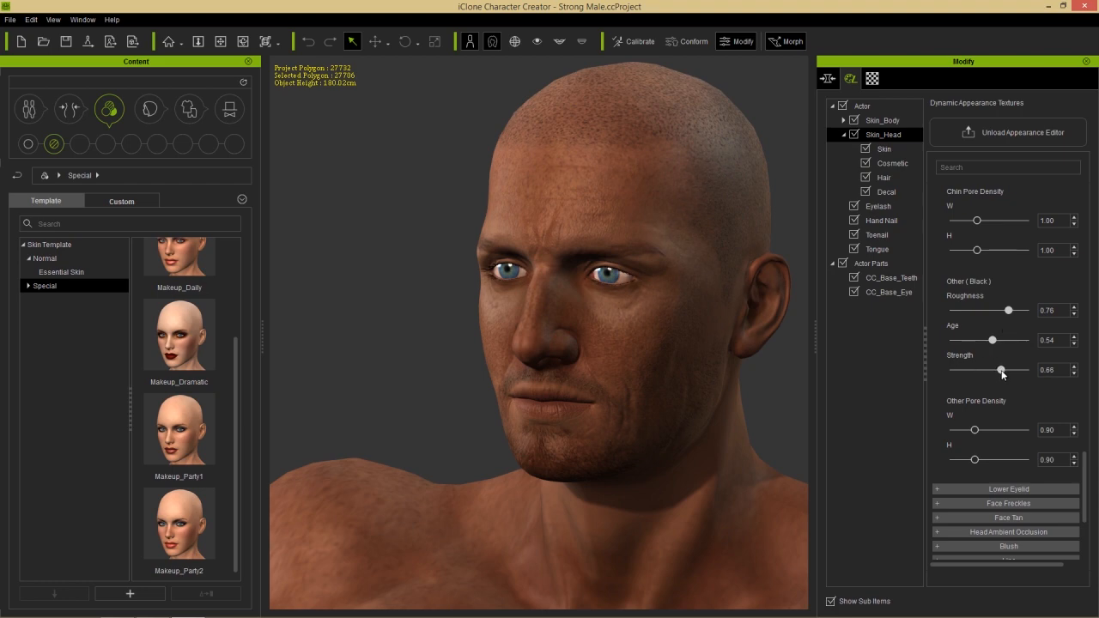
{"action": "right_click_drag", "start_coordinate": [541, 383], "coordinate": [650, 315]}
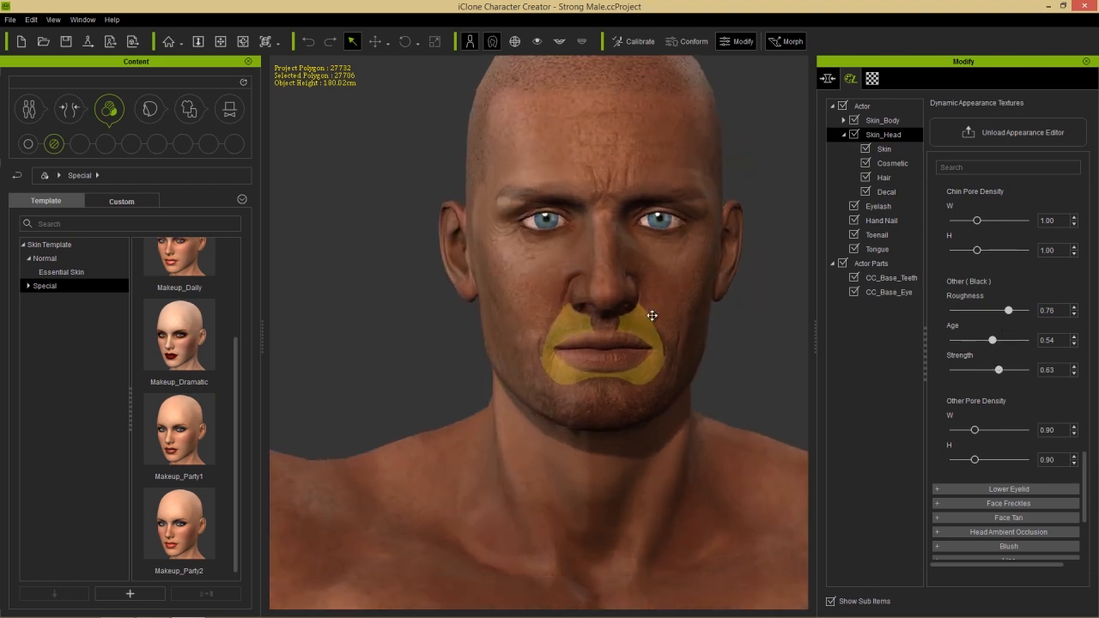
{"action": "scroll", "coordinate": [654, 317], "scroll_direction": "down", "scroll_amount": 3}
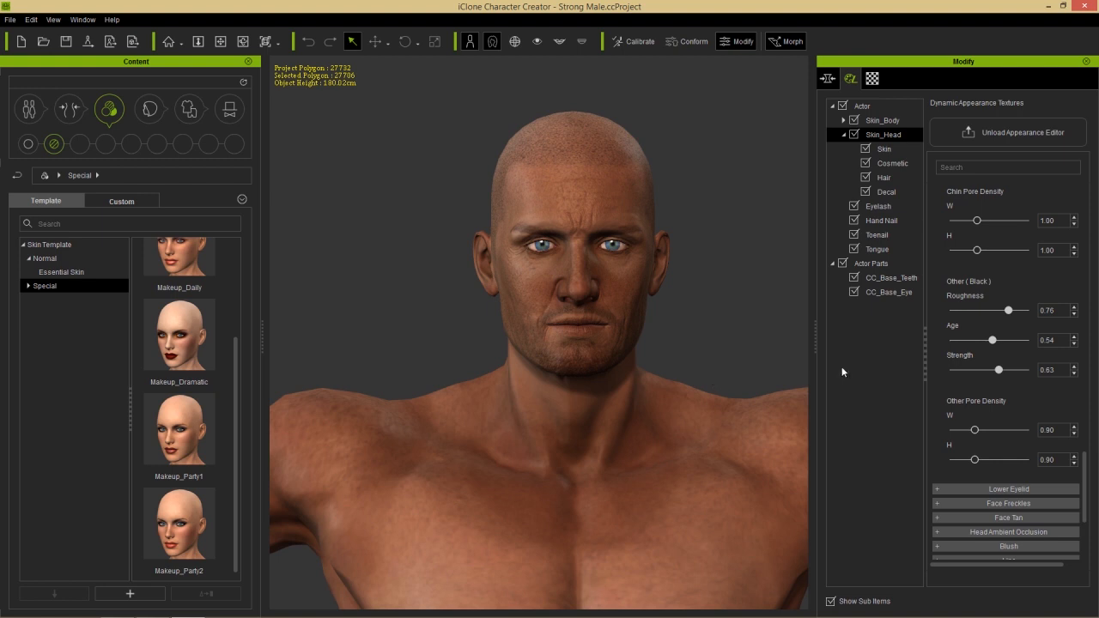
{"action": "left_click_drag", "start_coordinate": [1083, 467], "coordinate": [1095, 191]}
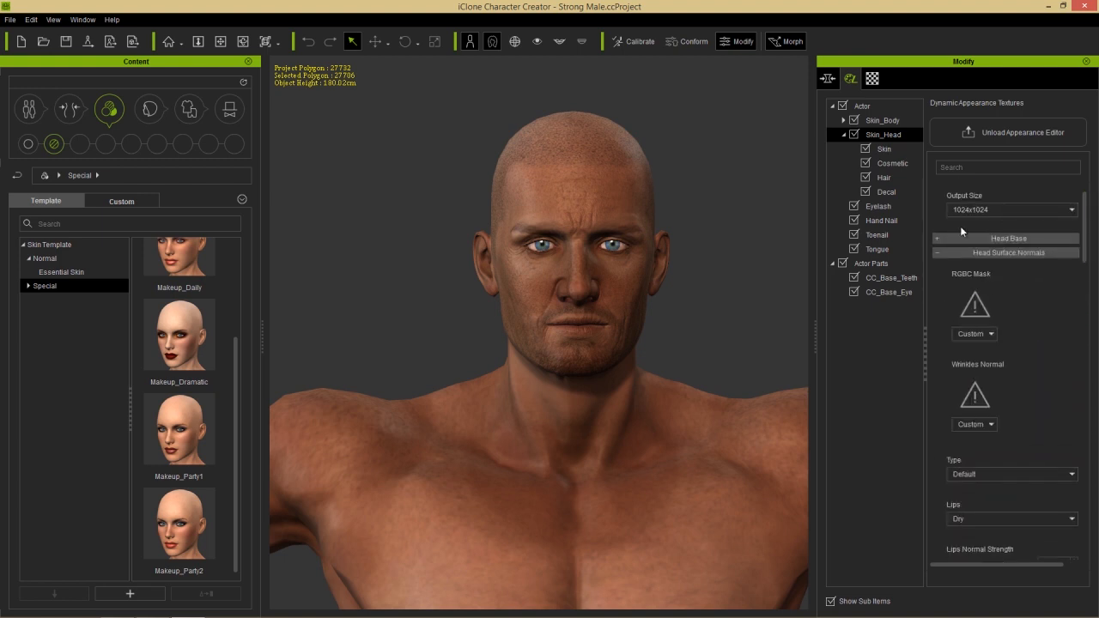
{"action": "left_click", "coordinate": [938, 253]}
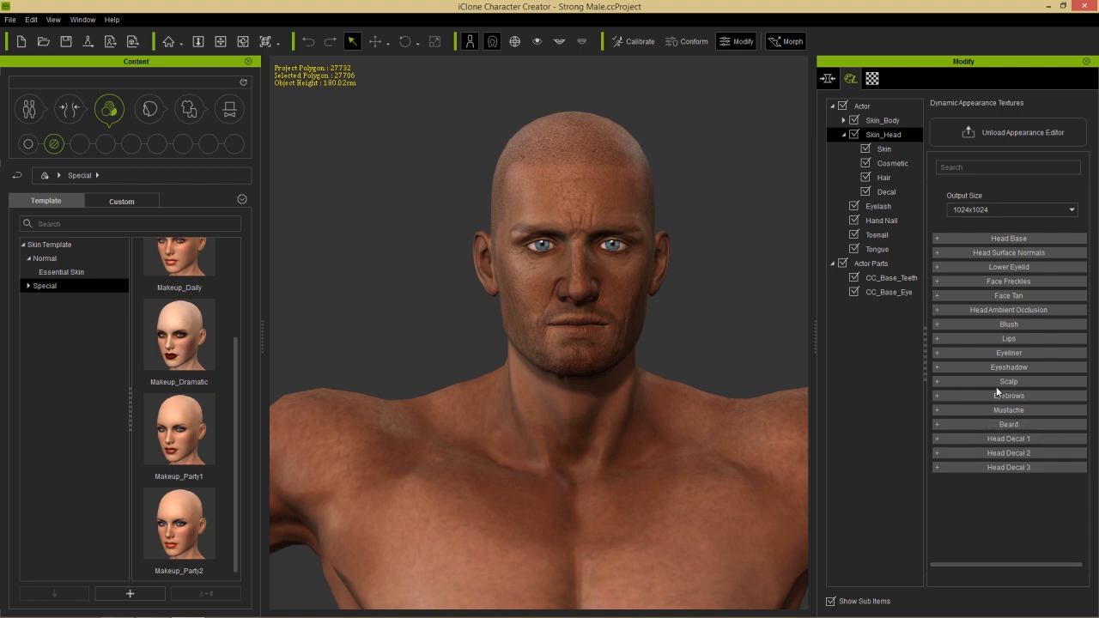
- Try the Short Hair template on the character and look at it on the head
{"action": "right_click_drag", "start_coordinate": [668, 350], "coordinate": [563, 350]}
{"action": "middle_click_drag", "start_coordinate": [563, 387], "coordinate": [562, 303]}
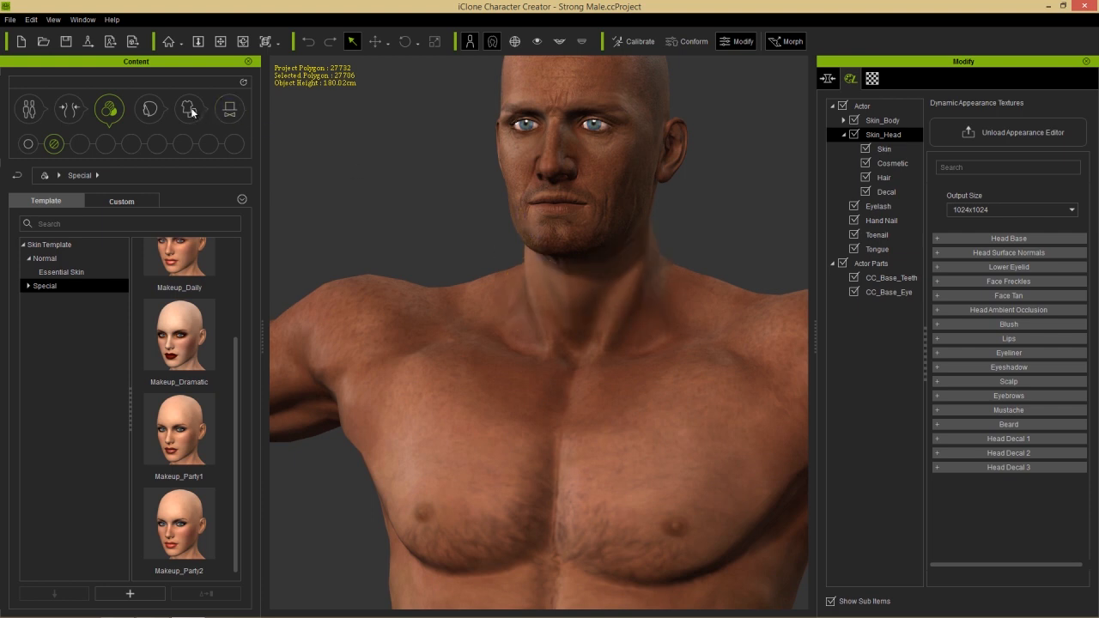
{"action": "left_click", "coordinate": [150, 109]}
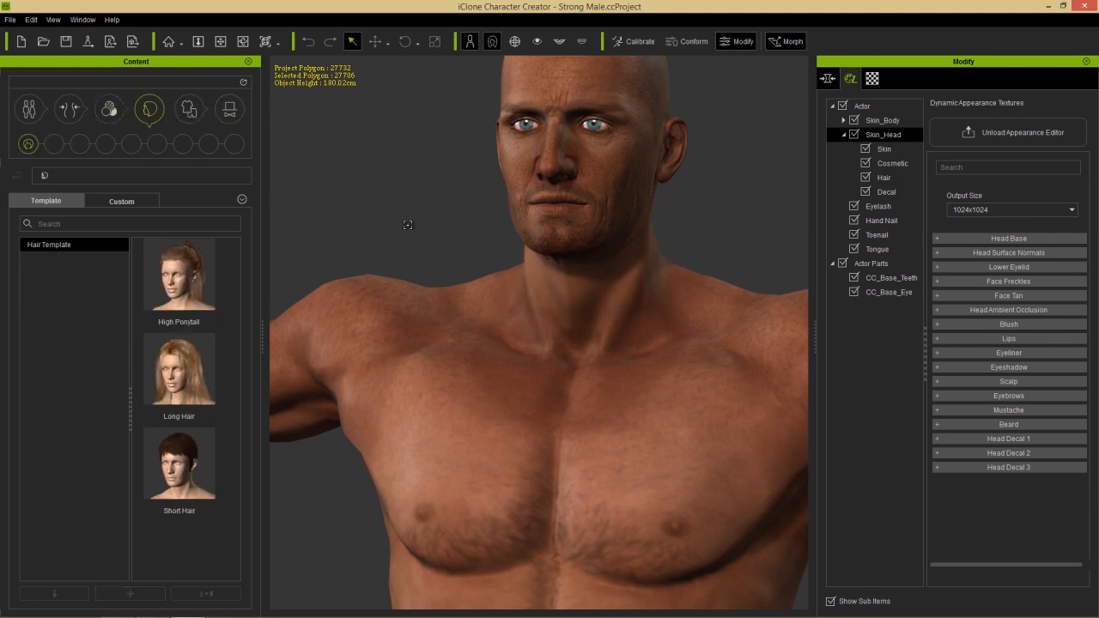
{"action": "middle_click_drag", "start_coordinate": [618, 290], "coordinate": [616, 325]}
{"action": "right_click_drag", "start_coordinate": [633, 316], "coordinate": [640, 419]}
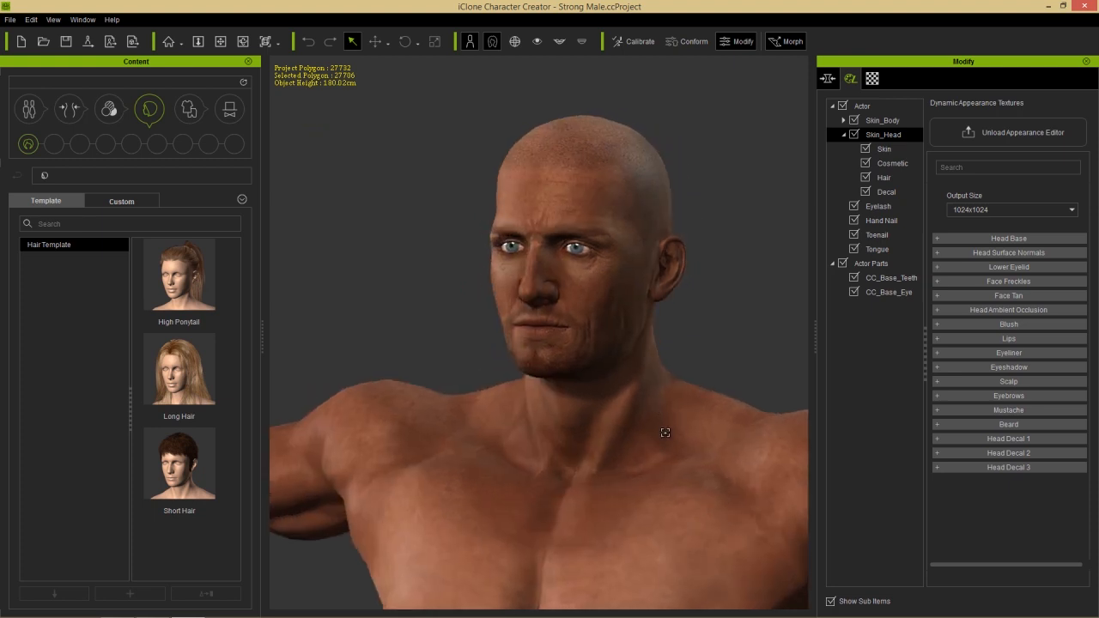
{"action": "scroll", "coordinate": [601, 378], "scroll_direction": "up", "scroll_amount": 5}
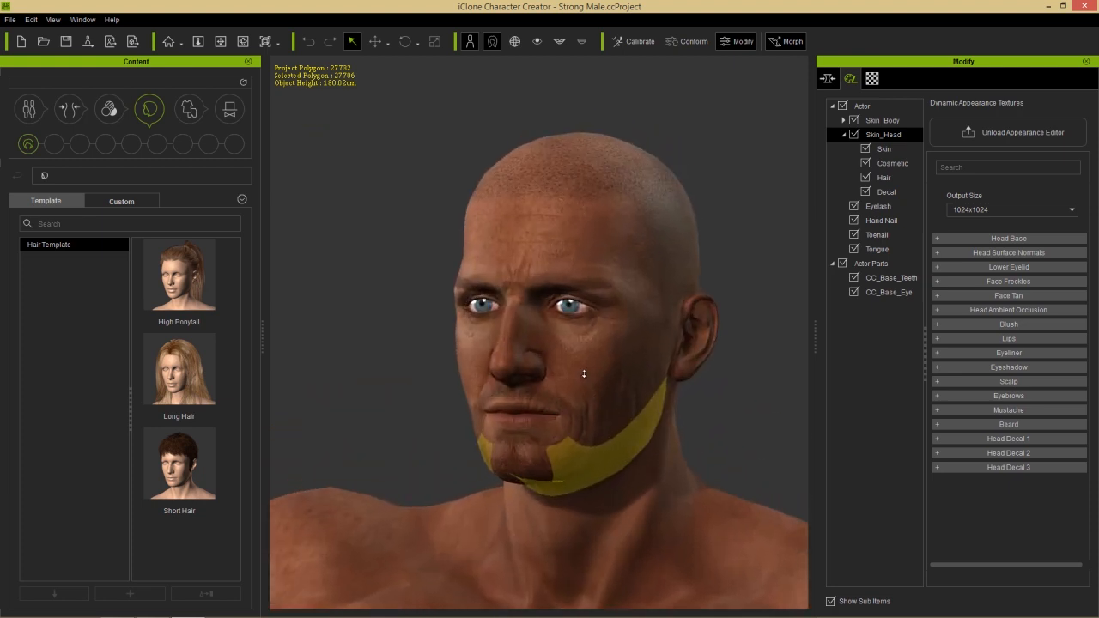
{"action": "double_click", "coordinate": [194, 467]}
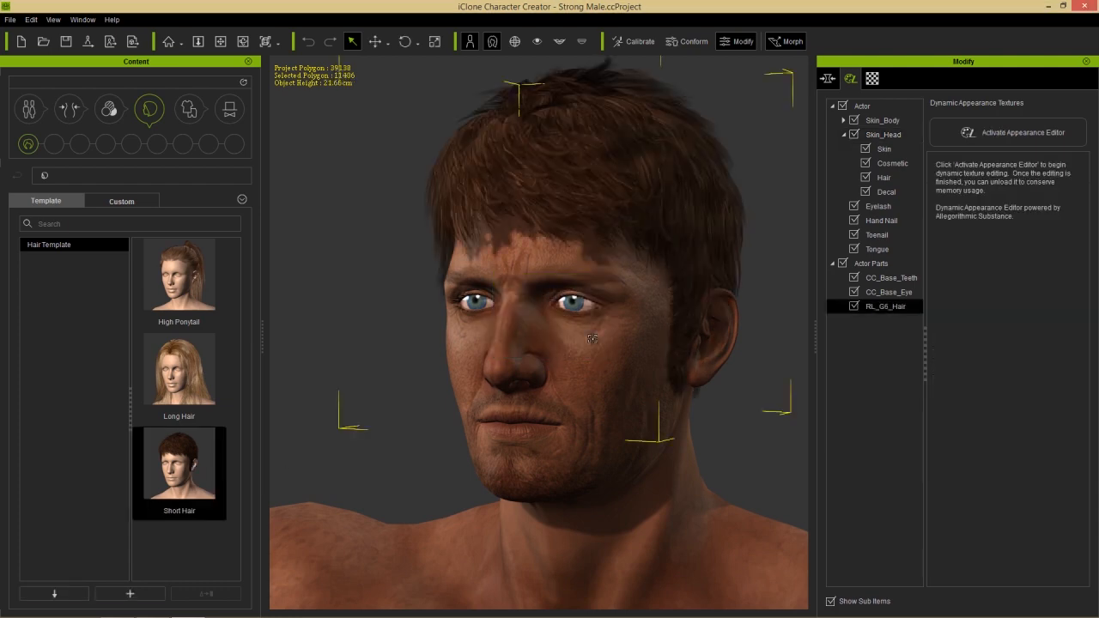
{"action": "mouse_move", "coordinate": [464, 333]}
{"action": "right_mouse_down"}
{"action": "mouse_move", "coordinate": [537, 331]}
{"action": "mouse_move", "coordinate": [451, 332]}
{"action": "right_mouse_up"}
- Delete the RL_G6_Hair part from the character
{"action": "left_click", "coordinate": [878, 292]}
{"action": "left_click", "coordinate": [889, 308]}
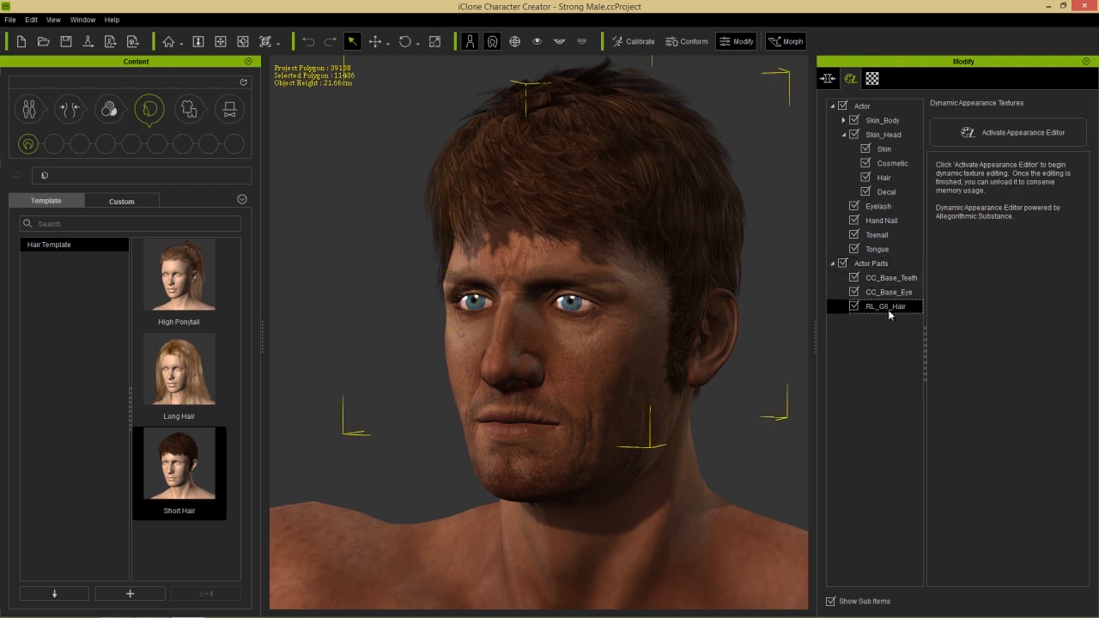
{"action": "key", "text": "Delete"}
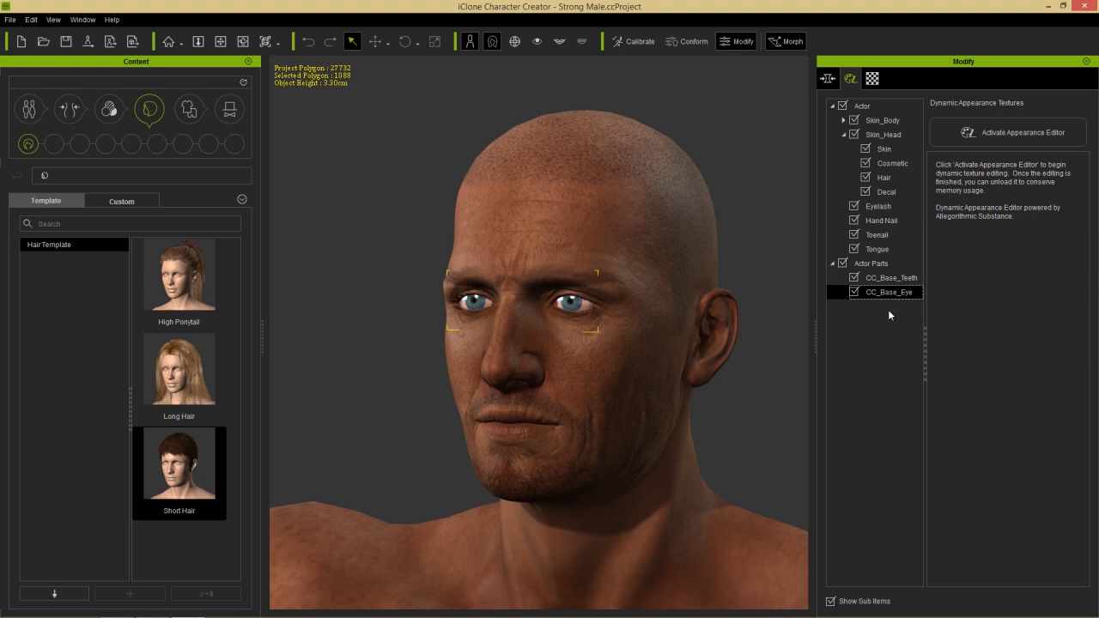
- Dress the character in the Shirt_C template from the Shirts clothing and view the whole shirt
{"action": "scroll", "coordinate": [605, 369], "scroll_direction": "down", "scroll_amount": 5}
{"action": "scroll", "coordinate": [612, 404], "scroll_direction": "down", "scroll_amount": 1}
{"action": "middle_click_drag", "start_coordinate": [620, 429], "coordinate": [610, 369]}
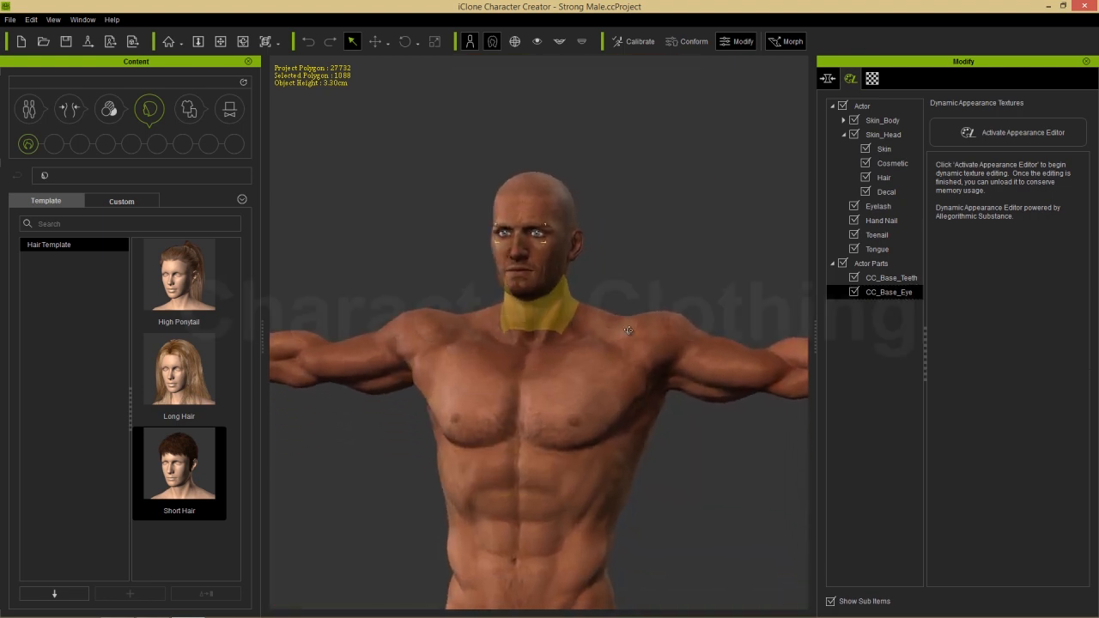
{"action": "left_click", "coordinate": [188, 110]}
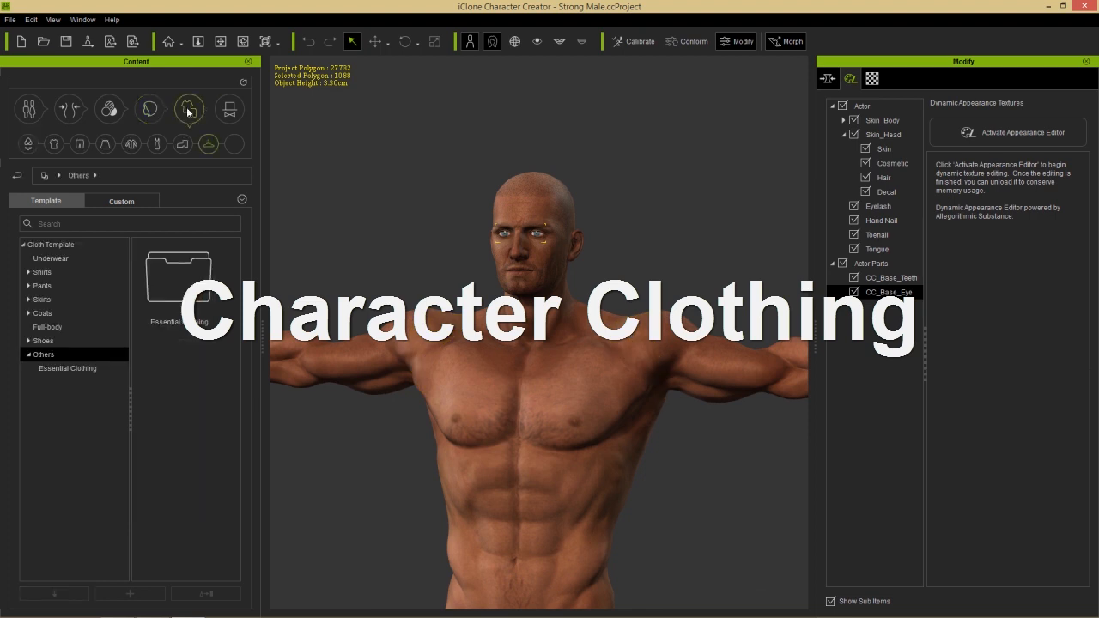
{"action": "left_click", "coordinate": [51, 148]}
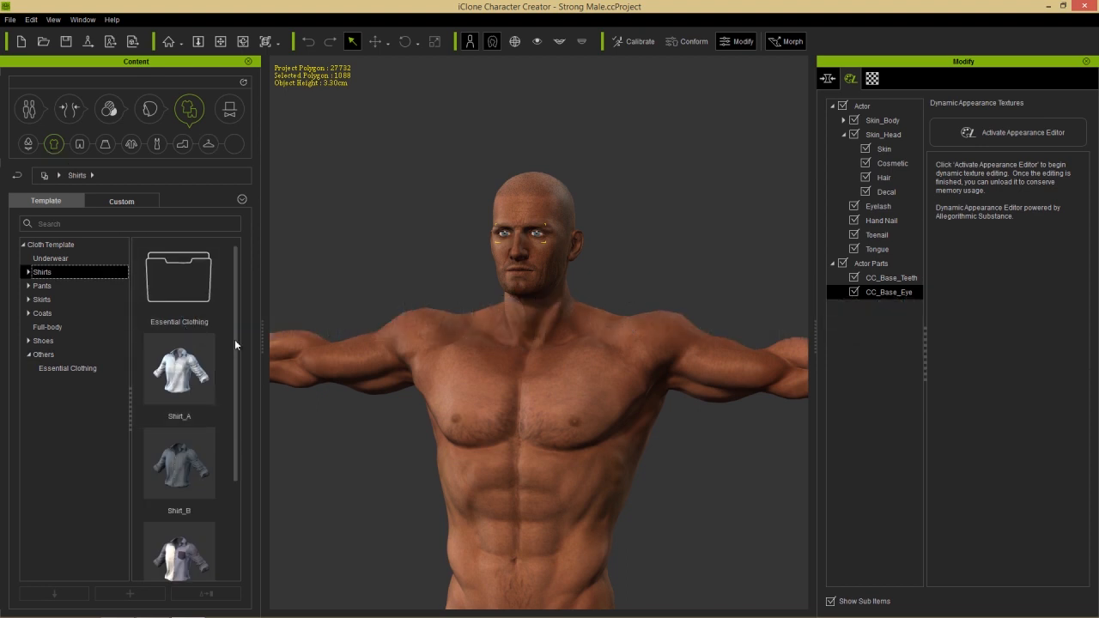
{"action": "left_click_drag", "start_coordinate": [235, 345], "coordinate": [244, 473]}
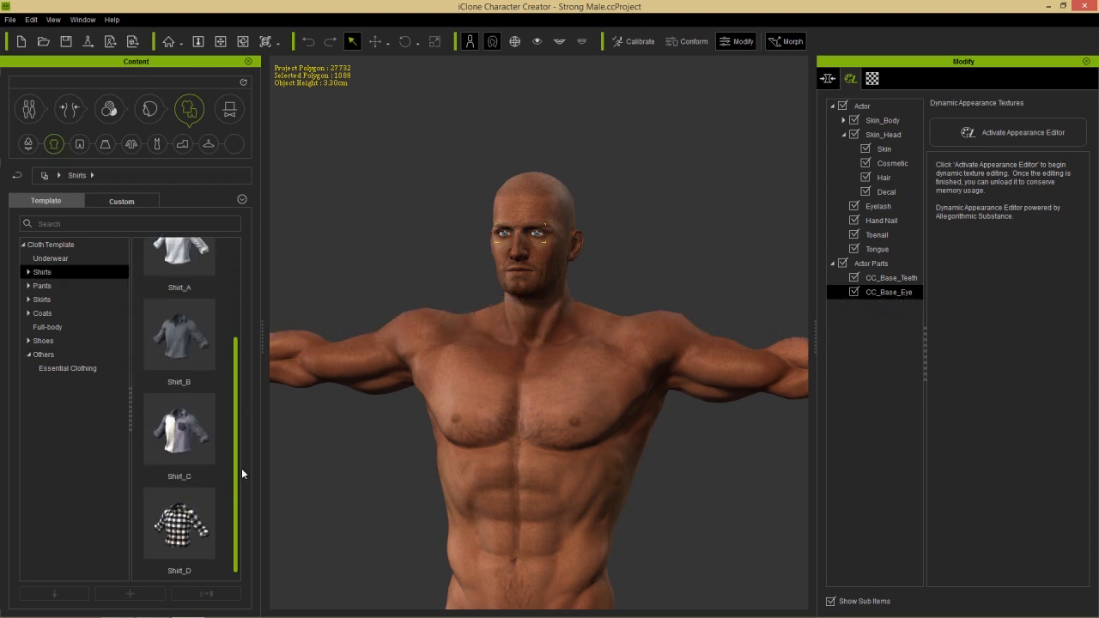
{"action": "double_click", "coordinate": [191, 438]}
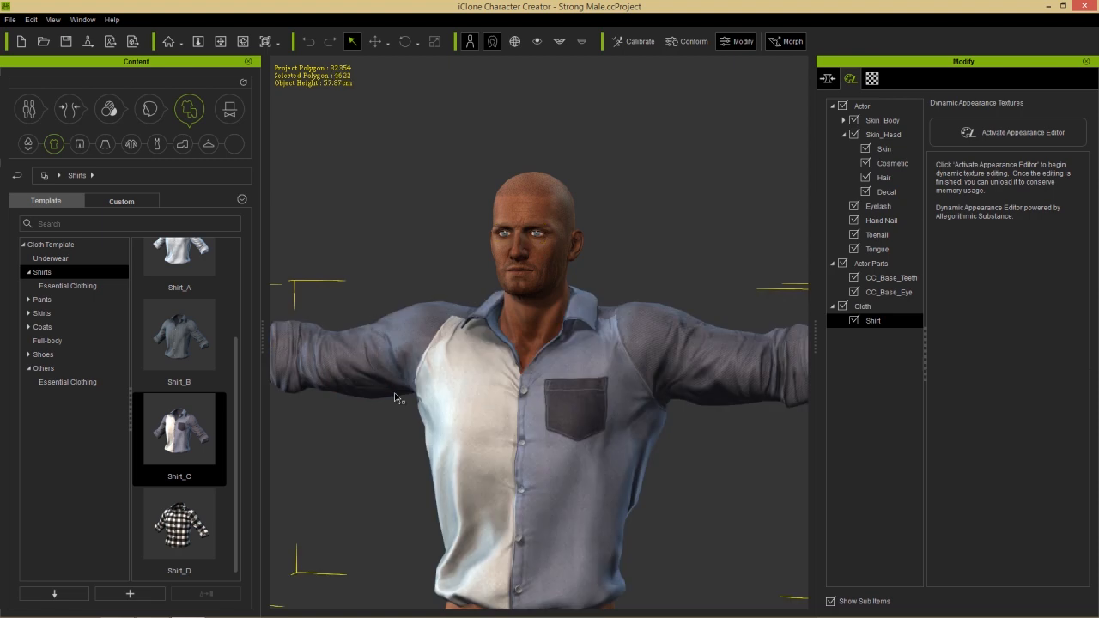
{"action": "middle_click_drag", "start_coordinate": [620, 467], "coordinate": [626, 318]}
{"action": "scroll", "coordinate": [626, 319], "scroll_direction": "down", "scroll_amount": 1}
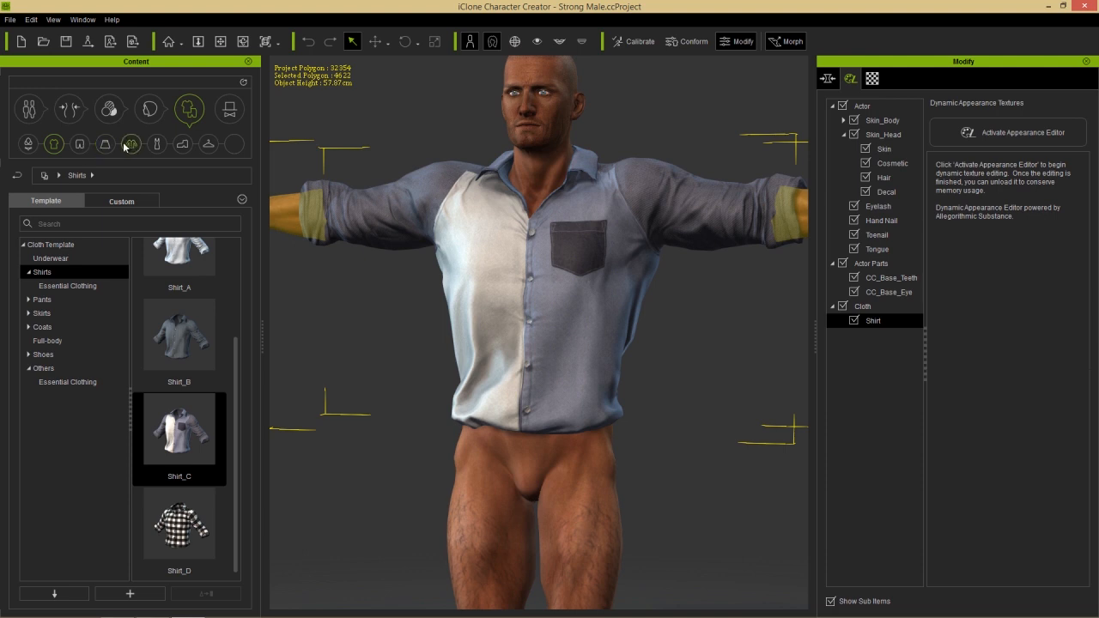
- Dress the character in the Jeans_C template from the Pants clothing
{"action": "left_click", "coordinate": [42, 299]}
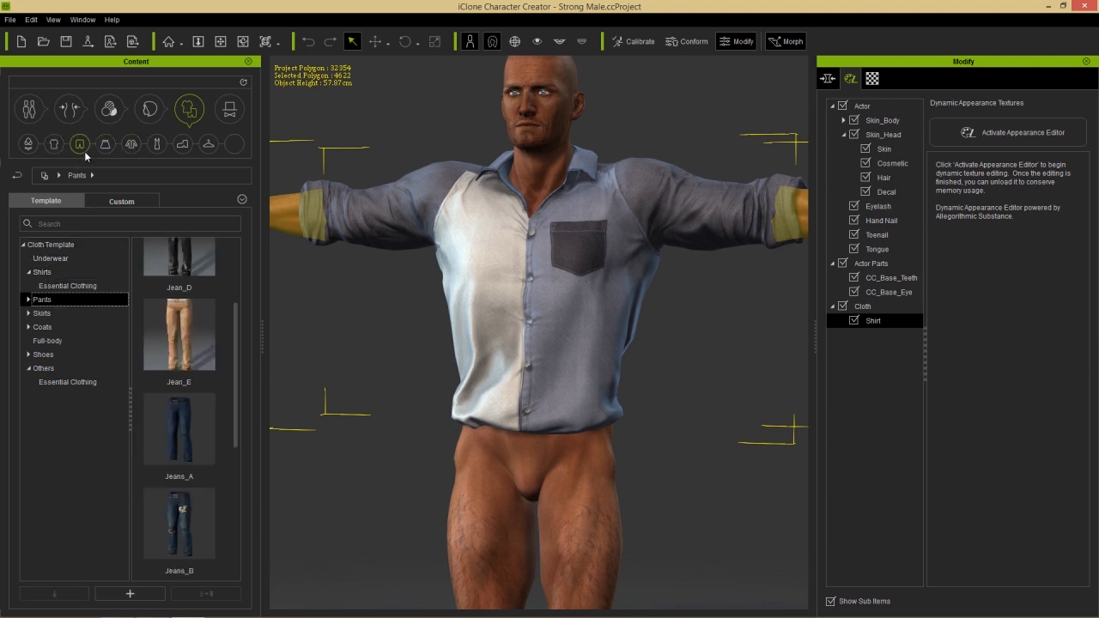
{"action": "left_click_drag", "start_coordinate": [235, 343], "coordinate": [245, 438]}
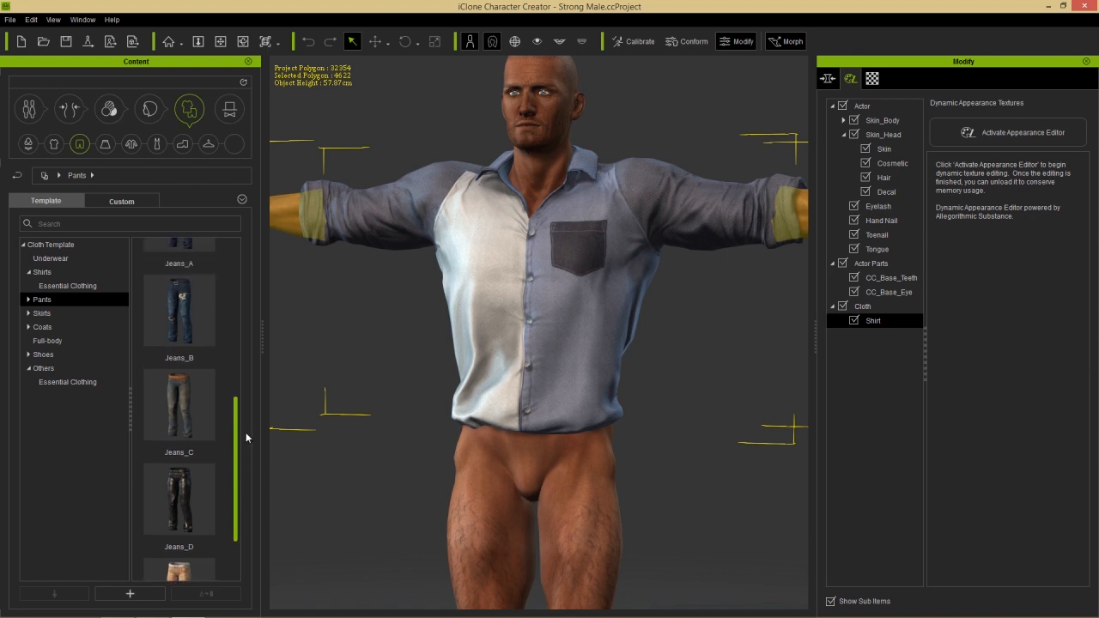
{"action": "double_click", "coordinate": [184, 395]}
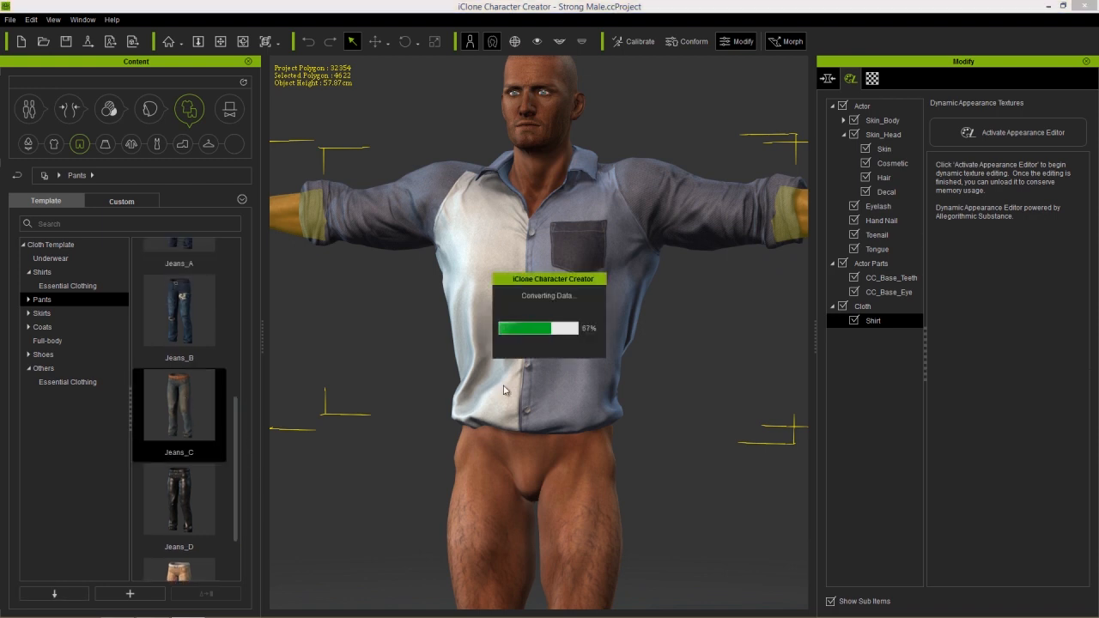
{"action": "middle_click_drag", "start_coordinate": [519, 435], "coordinate": [543, 472]}
{"action": "scroll", "coordinate": [524, 372], "scroll_direction": "down", "scroll_amount": 3}
- Activate the appearance editor for Skin_Body and set the Body Base Tone to 0.20 to match the head
{"action": "right_click_drag", "start_coordinate": [551, 385], "coordinate": [558, 250], "text": "alt"}
{"action": "middle_click_drag", "start_coordinate": [558, 250], "coordinate": [560, 366]}
{"action": "right_click_drag", "start_coordinate": [560, 365], "coordinate": [554, 292], "text": "alt"}
{"action": "left_click_drag", "start_coordinate": [643, 312], "coordinate": [587, 317], "text": "alt"}
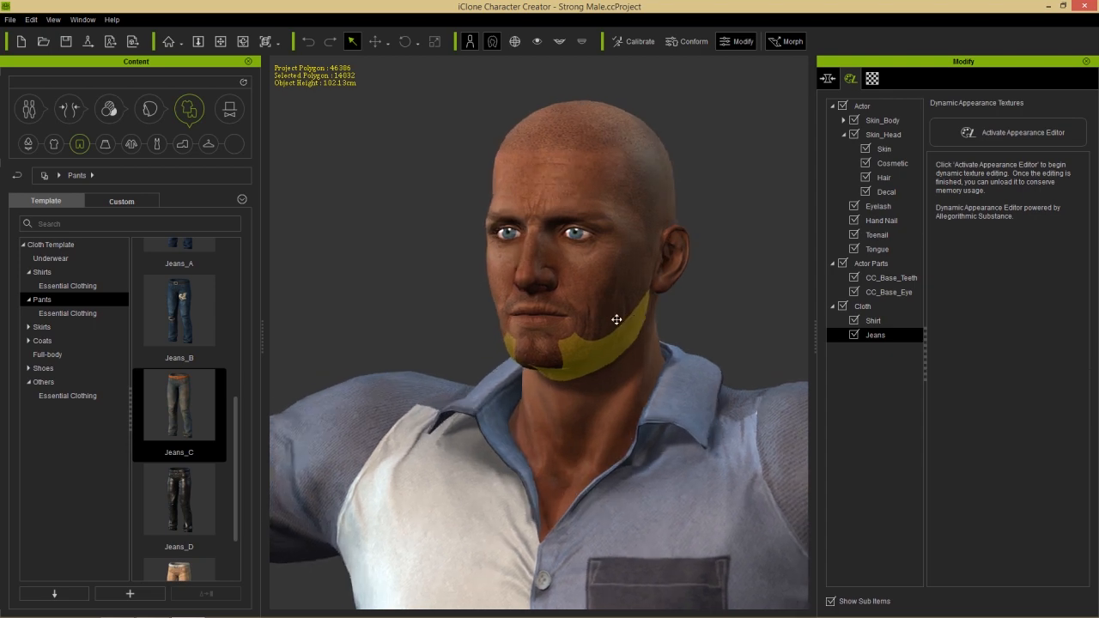
{"action": "middle_click_drag", "start_coordinate": [616, 319], "coordinate": [581, 314]}
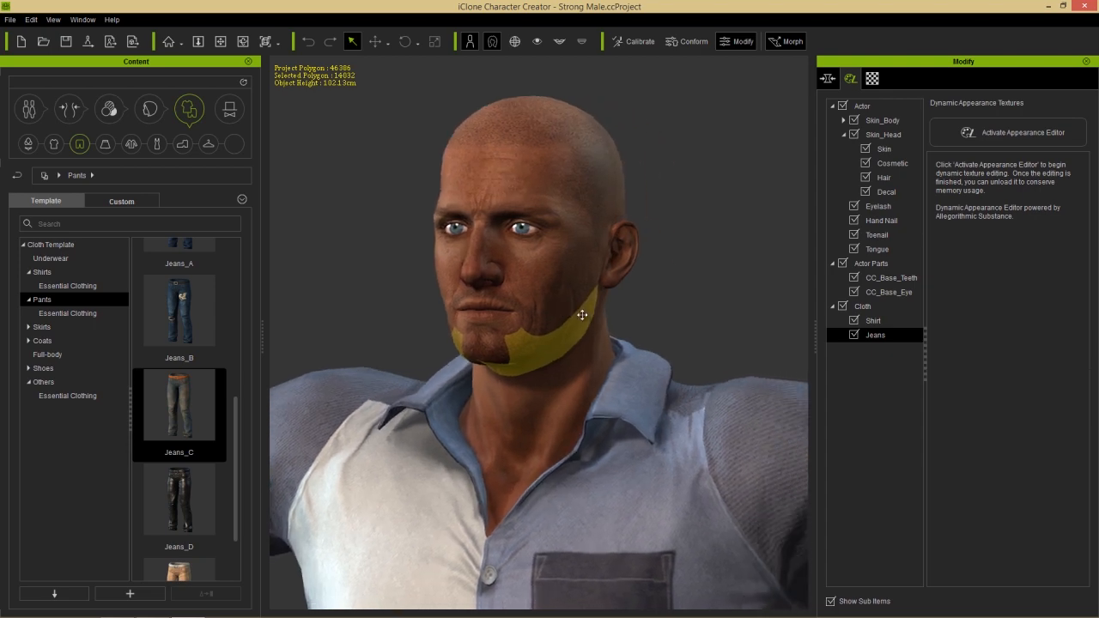
{"action": "left_click", "coordinate": [884, 122]}
{"action": "left_click", "coordinate": [985, 239]}
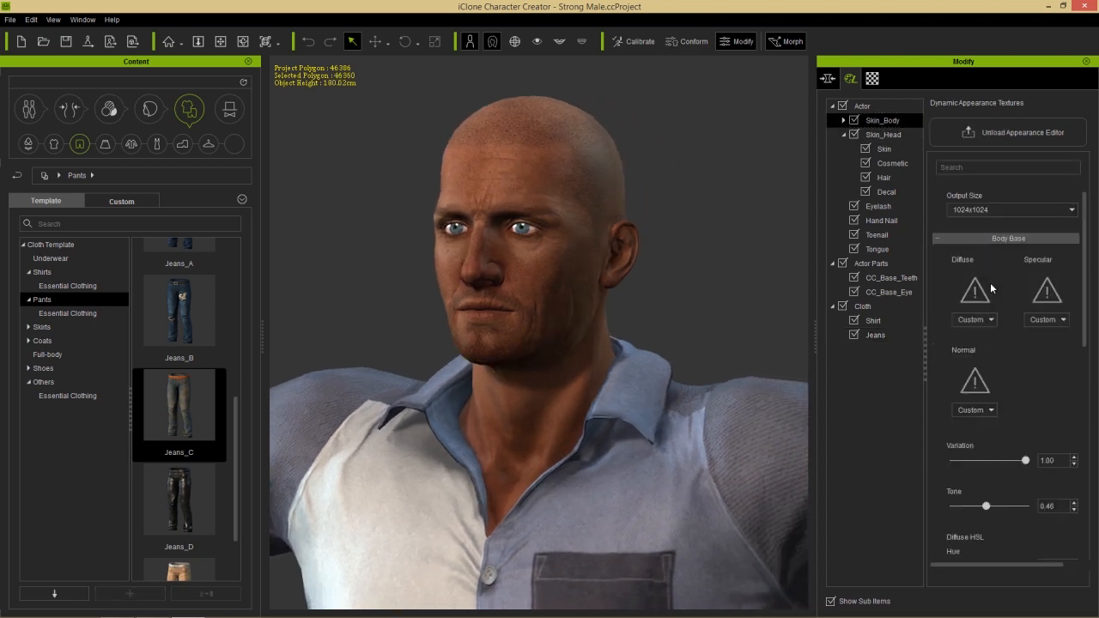
{"action": "mouse_move", "coordinate": [986, 509]}
{"action": "left_mouse_down"}
{"action": "mouse_move", "coordinate": [959, 512]}
{"action": "mouse_move", "coordinate": [970, 511]}
{"action": "left_mouse_up"}
{"action": "scroll", "coordinate": [532, 393], "scroll_direction": "down", "scroll_amount": 4}
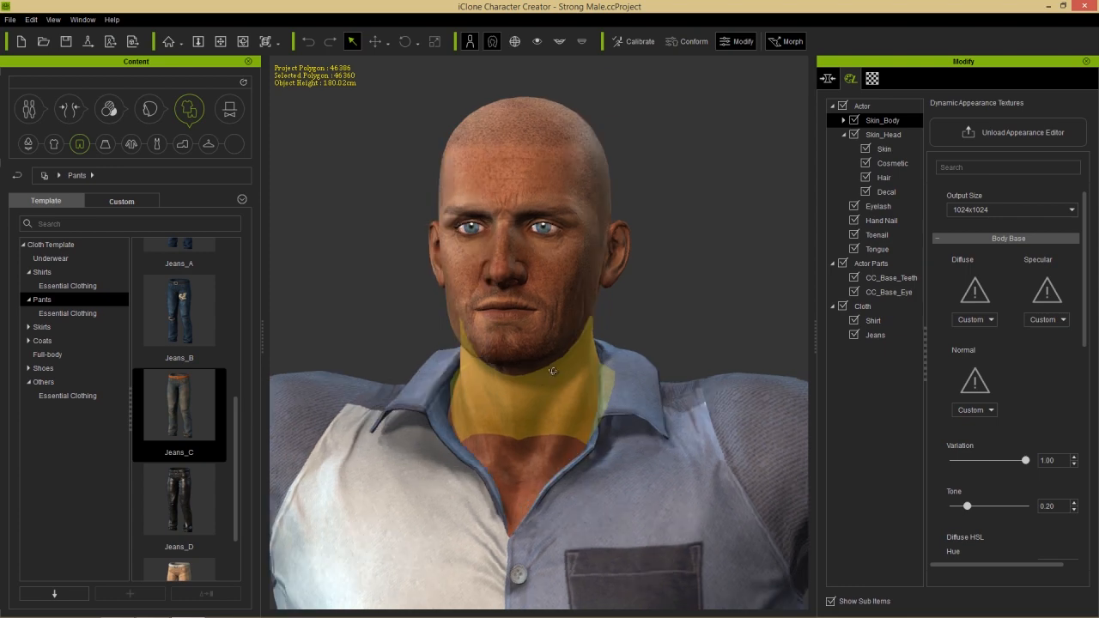
- View the outfit down to the bare feet and put the Boots_A template from the Shoes clothing on the character
{"action": "middle_click_drag", "start_coordinate": [573, 387], "coordinate": [557, 307]}
{"action": "scroll", "coordinate": [557, 307], "scroll_direction": "down", "scroll_amount": 3}
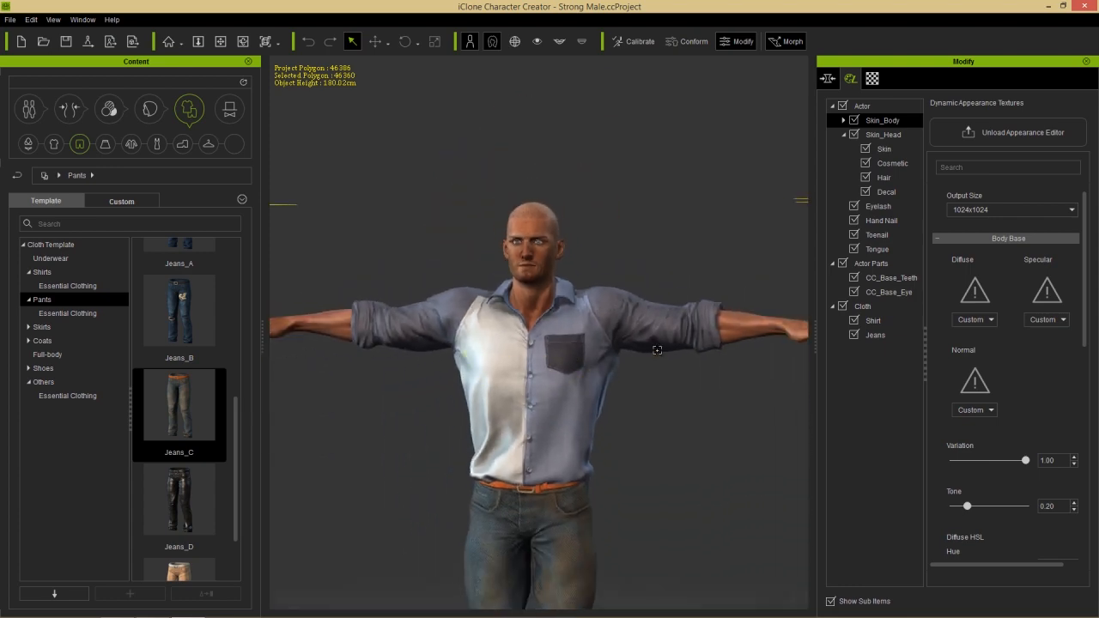
{"action": "right_click_drag", "start_coordinate": [656, 357], "coordinate": [602, 361]}
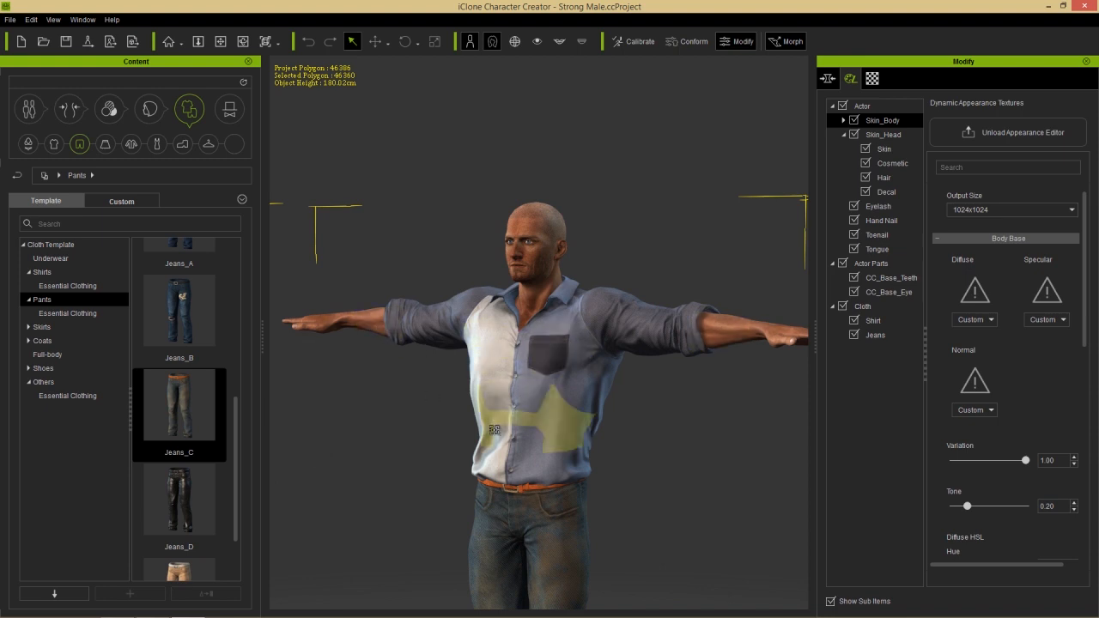
{"action": "middle_click_drag", "start_coordinate": [477, 420], "coordinate": [481, 251]}
{"action": "scroll", "coordinate": [507, 361], "scroll_direction": "down", "scroll_amount": 3}
{"action": "middle_click_drag", "start_coordinate": [509, 387], "coordinate": [507, 337]}
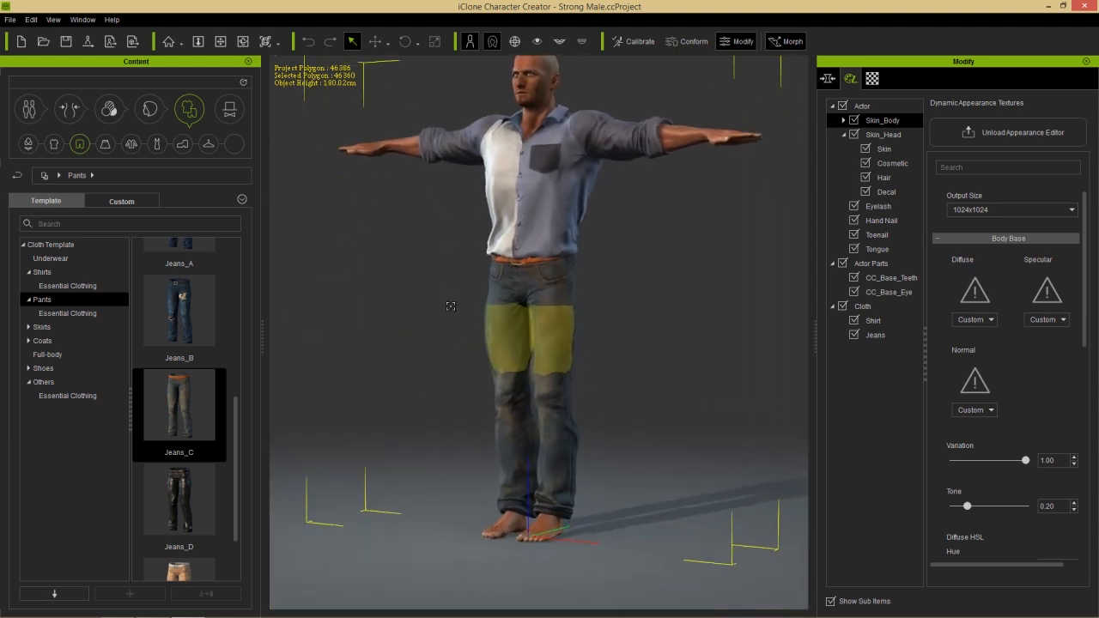
{"action": "left_click", "coordinate": [184, 145]}
{"action": "left_click_drag", "start_coordinate": [237, 399], "coordinate": [222, 275]}
{"action": "double_click", "coordinate": [189, 370]}
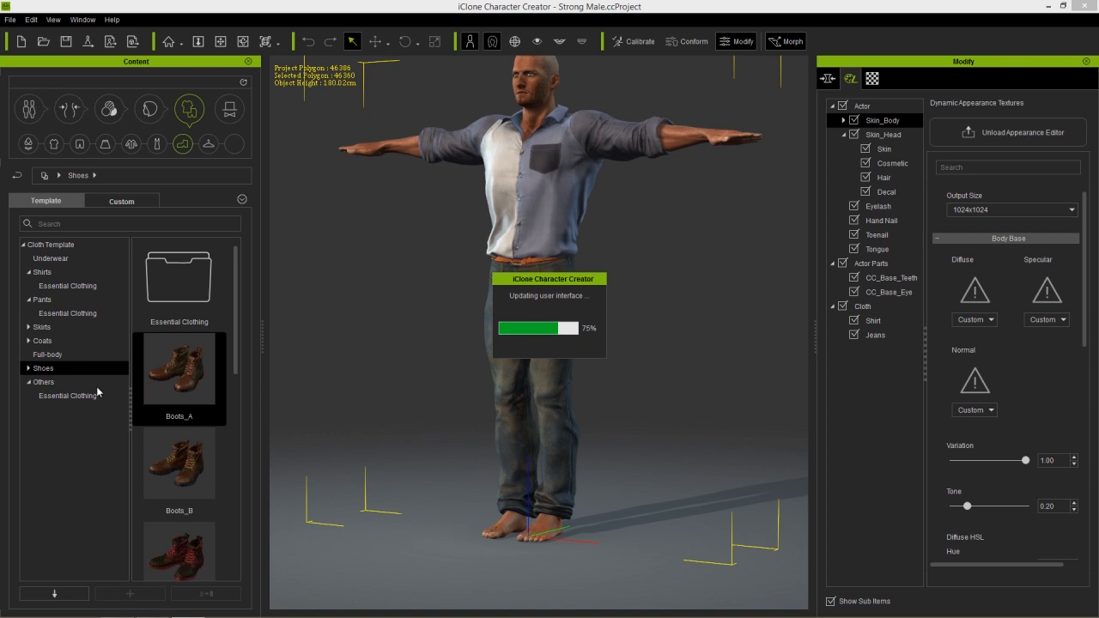
{"action": "middle_click_drag", "start_coordinate": [488, 213], "coordinate": [495, 356]}
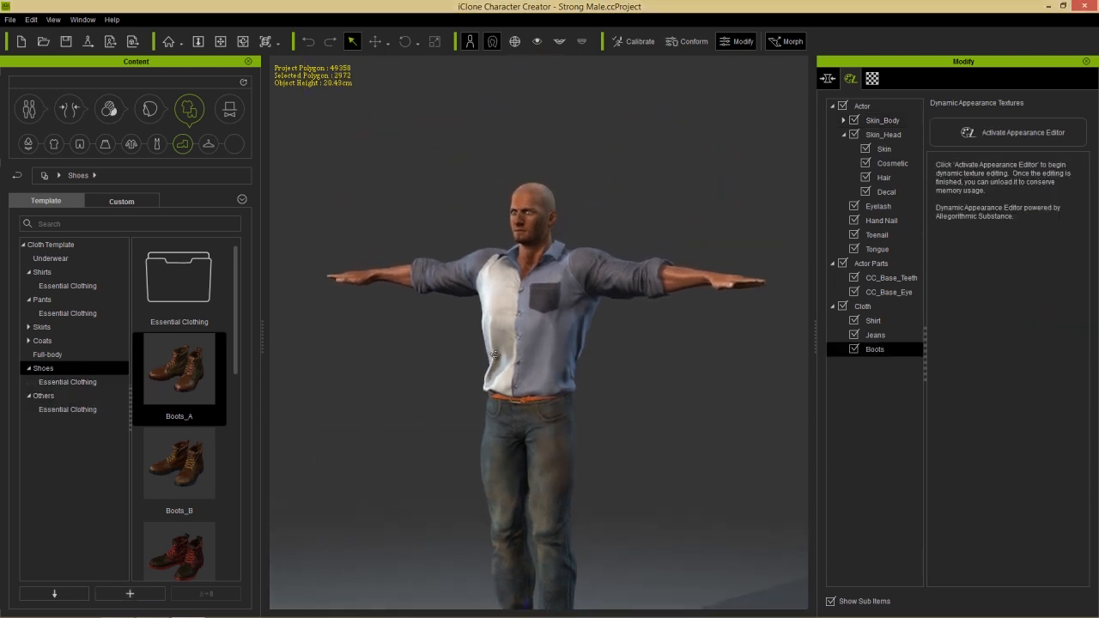
- Browse the Essential Clothing templates for shoes and pants and the Full-body clothing templates
{"action": "left_click", "coordinate": [68, 382]}
{"action": "left_click_drag", "start_coordinate": [233, 286], "coordinate": [231, 257]}
{"action": "left_click", "coordinate": [89, 315]}
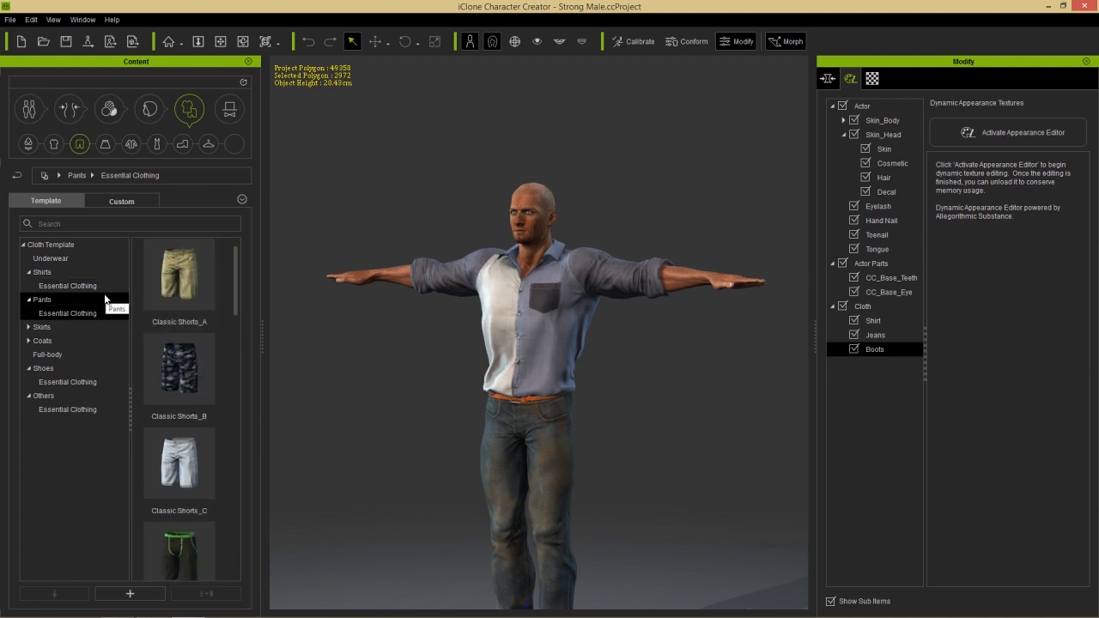
{"action": "left_click", "coordinate": [120, 354]}
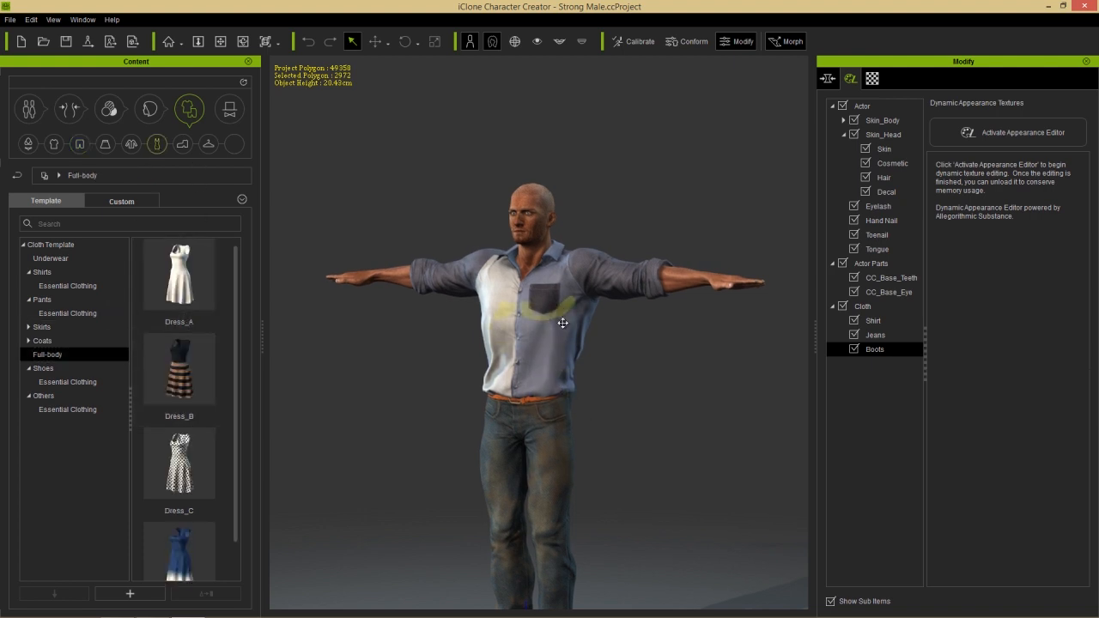
- Activate the appearance editor for the Shirt and look through its list of texture categories
{"action": "scroll", "coordinate": [551, 268], "scroll_direction": "up", "scroll_amount": 3}
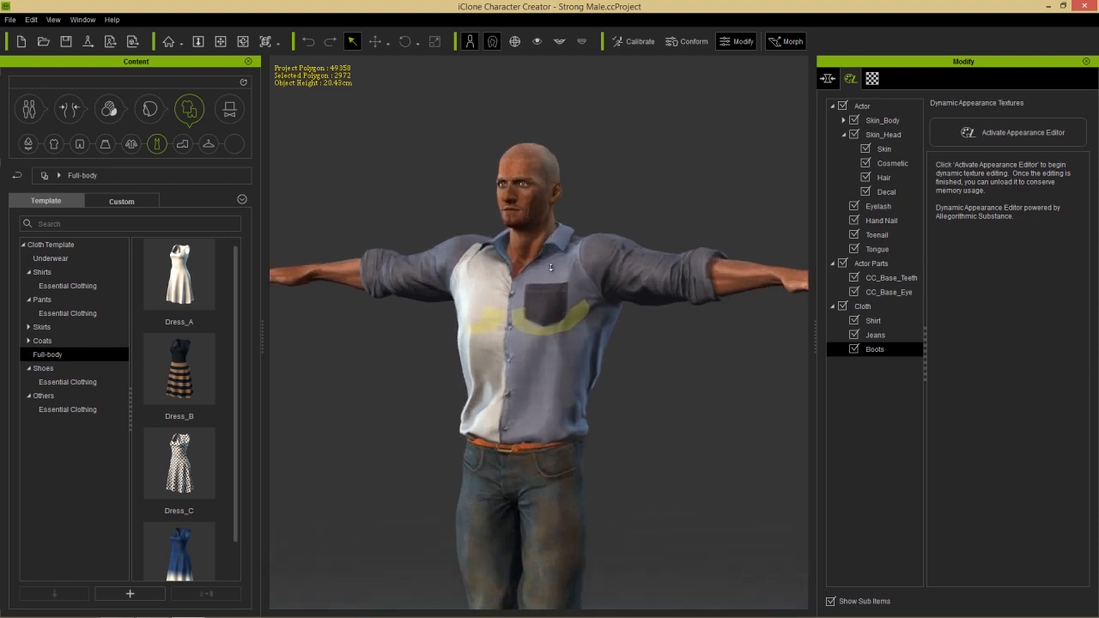
{"action": "scroll", "coordinate": [550, 268], "scroll_direction": "up", "scroll_amount": 3}
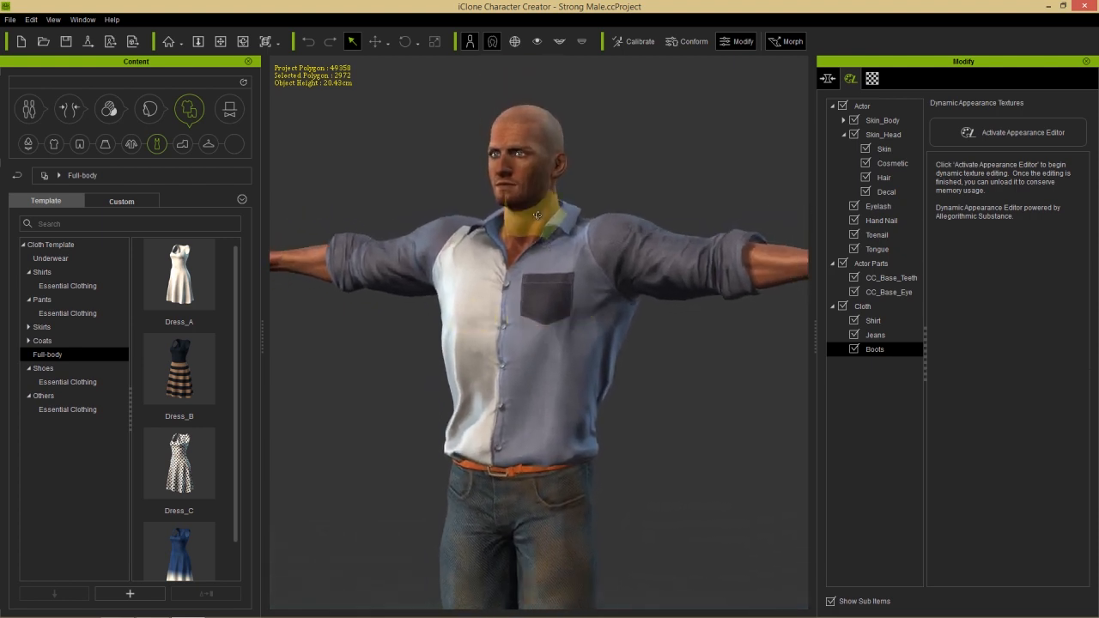
{"action": "middle_click_drag", "start_coordinate": [538, 216], "coordinate": [542, 225]}
{"action": "middle_click_drag", "start_coordinate": [596, 279], "coordinate": [565, 260]}
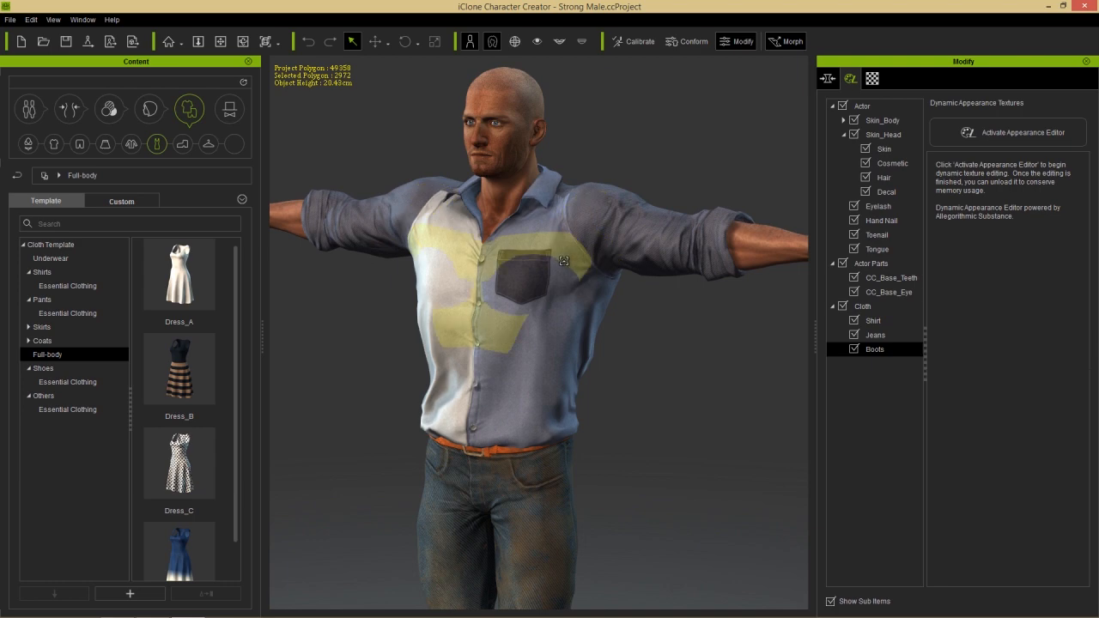
{"action": "left_click", "coordinate": [881, 324]}
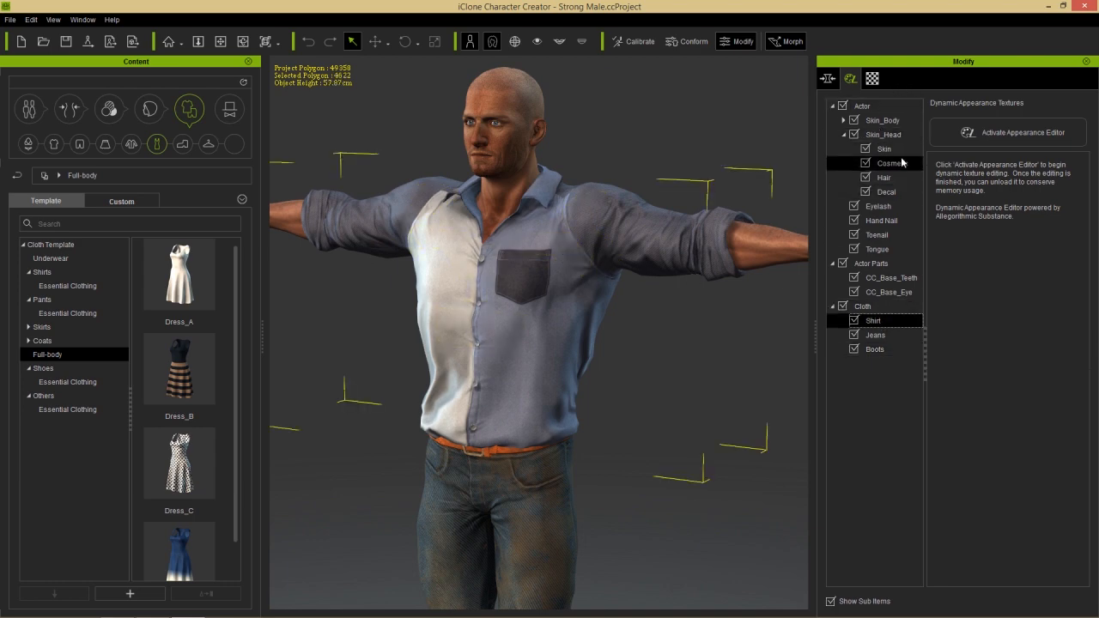
{"action": "left_click", "coordinate": [1001, 140]}
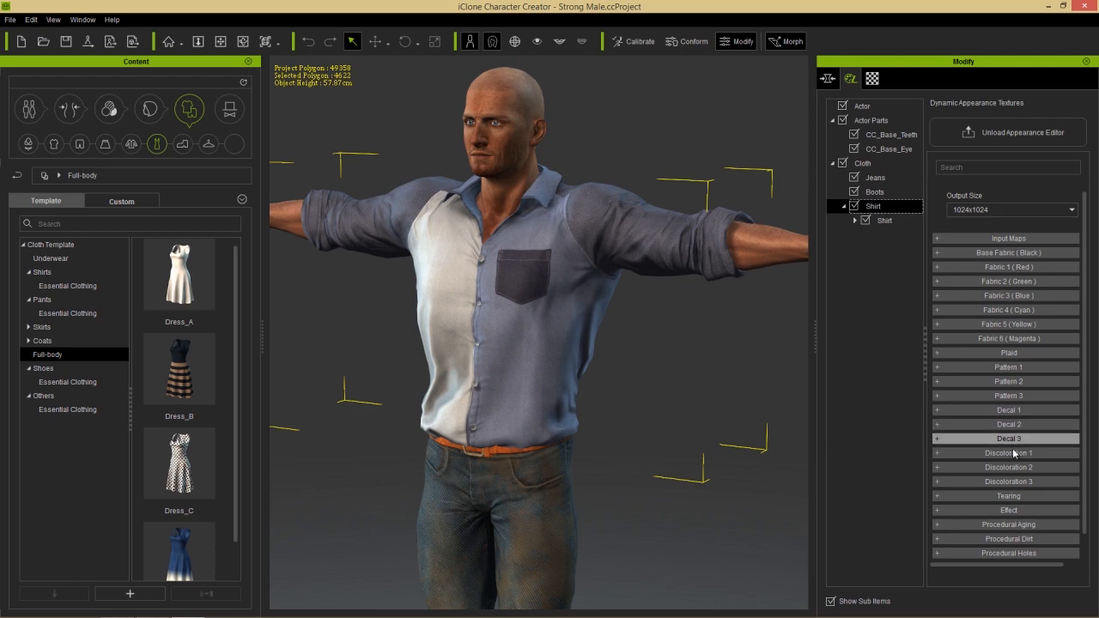
{"action": "left_click_drag", "start_coordinate": [1084, 353], "coordinate": [1097, 305]}
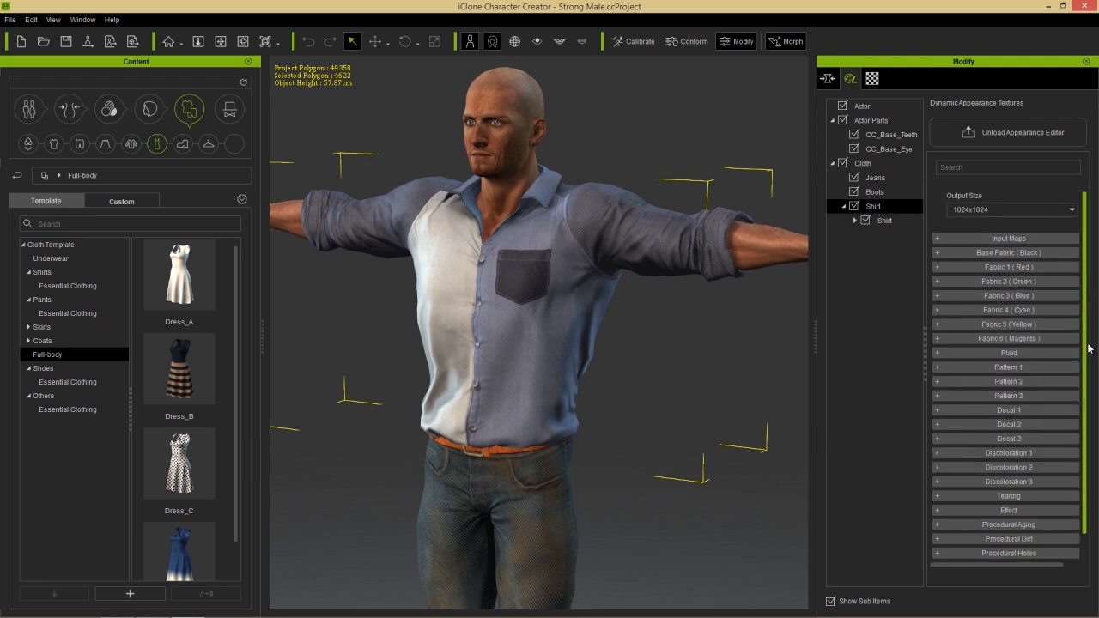
{"action": "left_click_drag", "start_coordinate": [1088, 348], "coordinate": [1088, 429]}
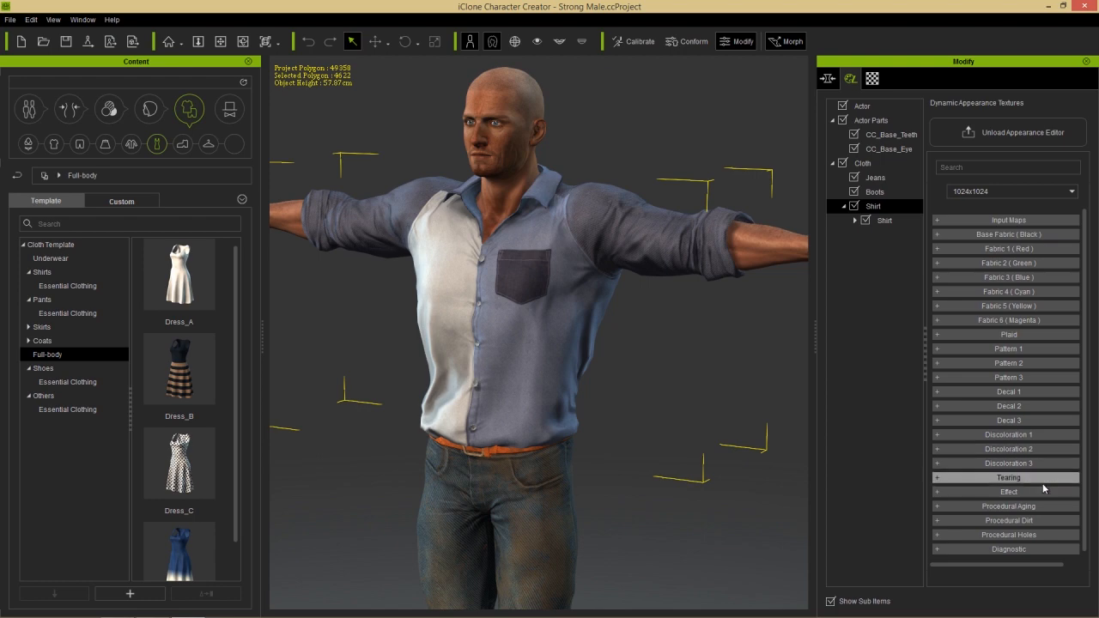
- Set the shirt's Procedural Aging to amount 0.07, creases 1.00 and brightness 0.48, check the fabric, and collapse the section
{"action": "left_click", "coordinate": [942, 506]}
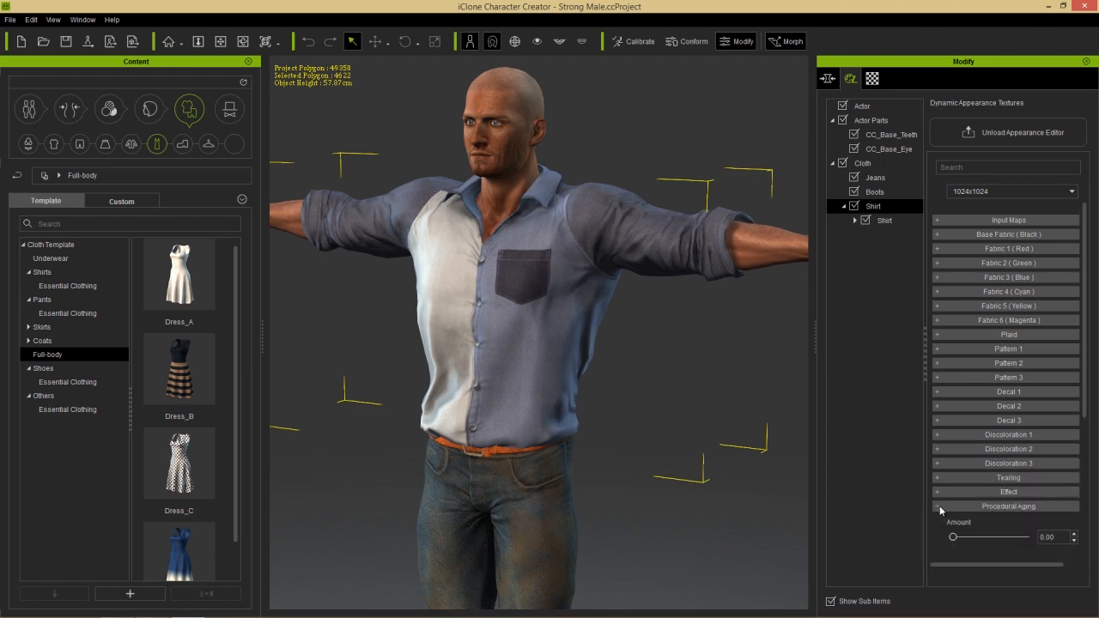
{"action": "scroll", "coordinate": [988, 461], "scroll_direction": "down", "scroll_amount": 3}
{"action": "scroll", "coordinate": [988, 447], "scroll_direction": "down", "scroll_amount": 2}
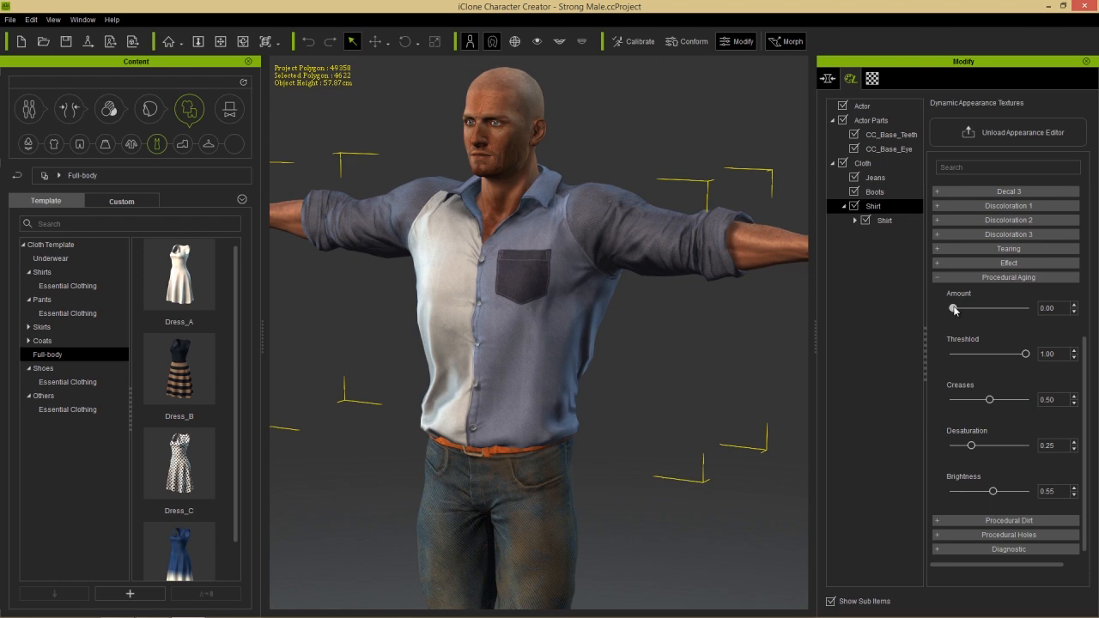
{"action": "mouse_move", "coordinate": [975, 314]}
{"action": "left_mouse_down"}
{"action": "mouse_move", "coordinate": [1019, 315]}
{"action": "mouse_move", "coordinate": [961, 318]}
{"action": "left_mouse_up"}
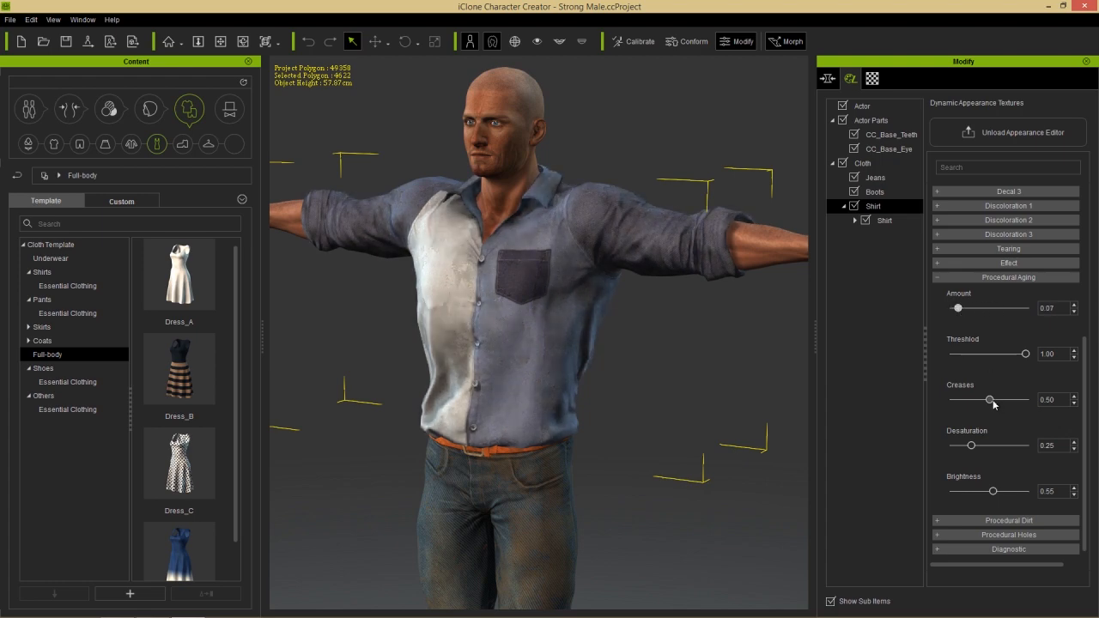
{"action": "mouse_move", "coordinate": [992, 401]}
{"action": "left_mouse_down"}
{"action": "mouse_move", "coordinate": [1031, 401]}
{"action": "mouse_move", "coordinate": [967, 400]}
{"action": "mouse_move", "coordinate": [1028, 397]}
{"action": "mouse_move", "coordinate": [988, 399]}
{"action": "left_mouse_up"}
{"action": "left_click_drag", "start_coordinate": [980, 400], "coordinate": [1028, 400]}
{"action": "left_click_drag", "start_coordinate": [994, 491], "coordinate": [989, 491]}
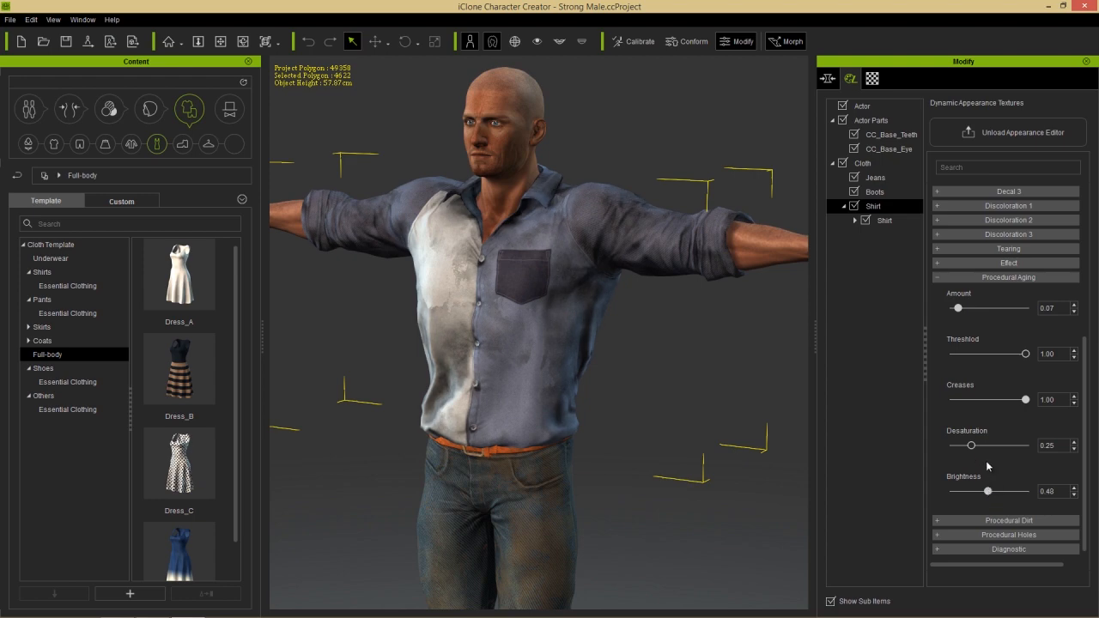
{"action": "right_click_drag", "start_coordinate": [348, 338], "coordinate": [481, 375]}
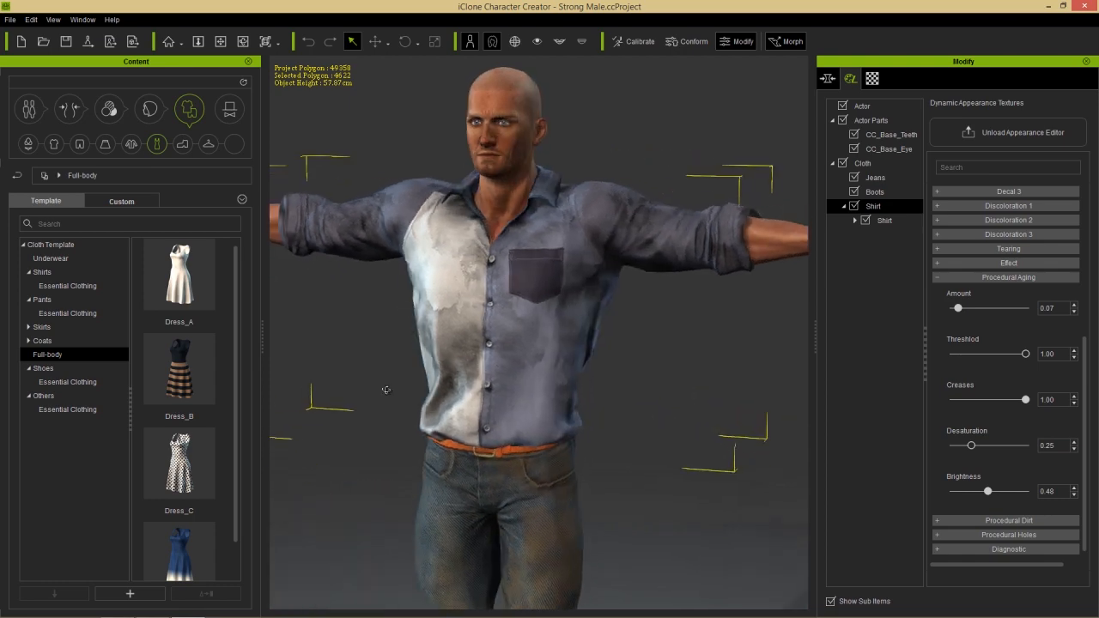
{"action": "middle_click_drag", "start_coordinate": [475, 376], "coordinate": [530, 363]}
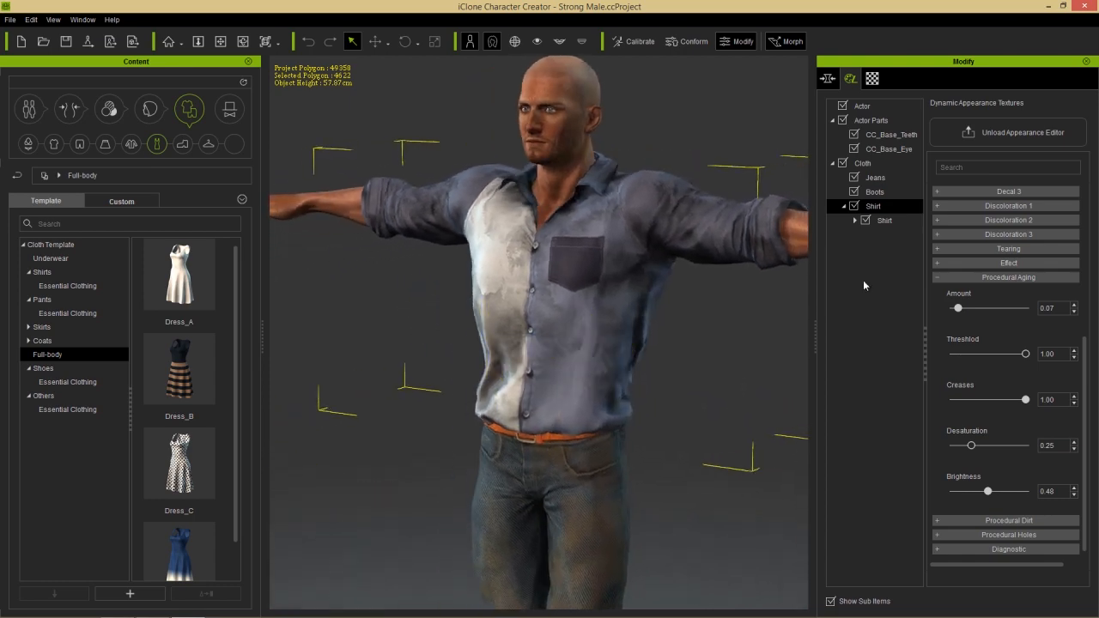
{"action": "left_click", "coordinate": [940, 276]}
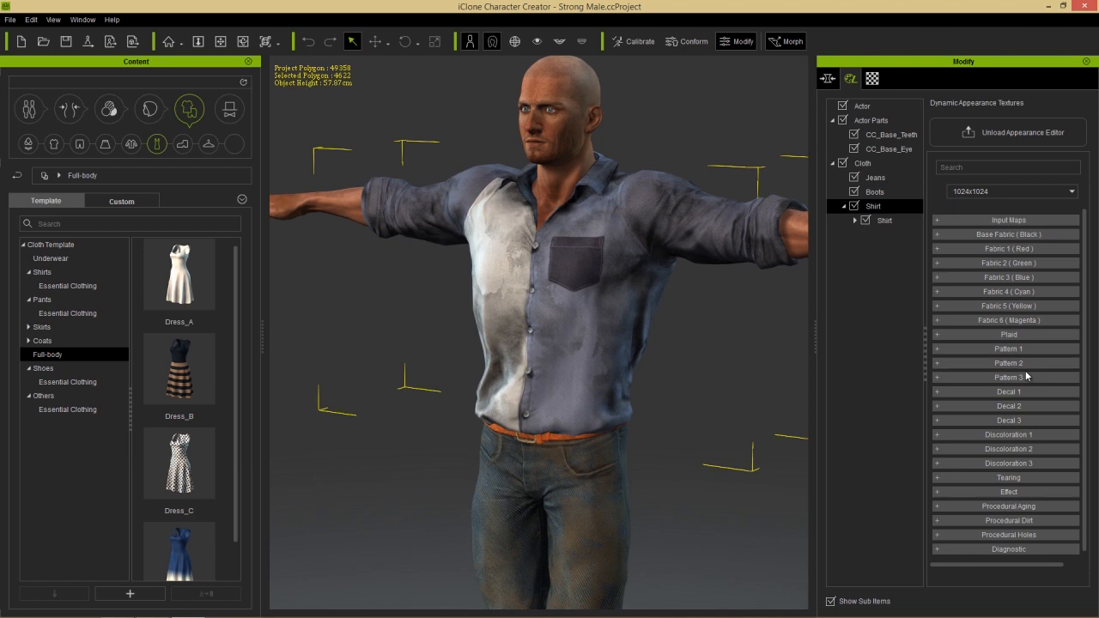
- Set the shirt's Procedural Dirt to amount 0.38 and pattern 9, inspect the stains, and collapse the section
{"action": "left_click", "coordinate": [962, 521]}
{"action": "scroll", "coordinate": [996, 478], "scroll_direction": "down", "scroll_amount": 1}
{"action": "scroll", "coordinate": [995, 478], "scroll_direction": "down", "scroll_amount": 5}
{"action": "mouse_move", "coordinate": [954, 314]}
{"action": "left_mouse_down"}
{"action": "mouse_move", "coordinate": [990, 314]}
{"action": "mouse_move", "coordinate": [970, 321]}
{"action": "left_mouse_up"}
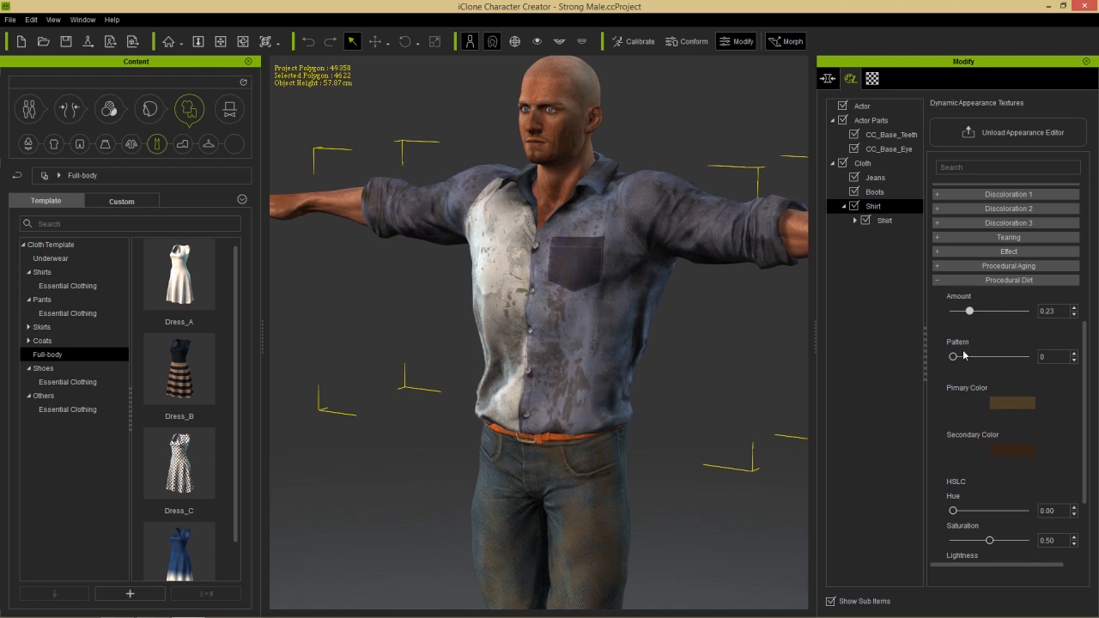
{"action": "left_click_drag", "start_coordinate": [953, 356], "coordinate": [1021, 359]}
{"action": "left_click_drag", "start_coordinate": [969, 313], "coordinate": [981, 314]}
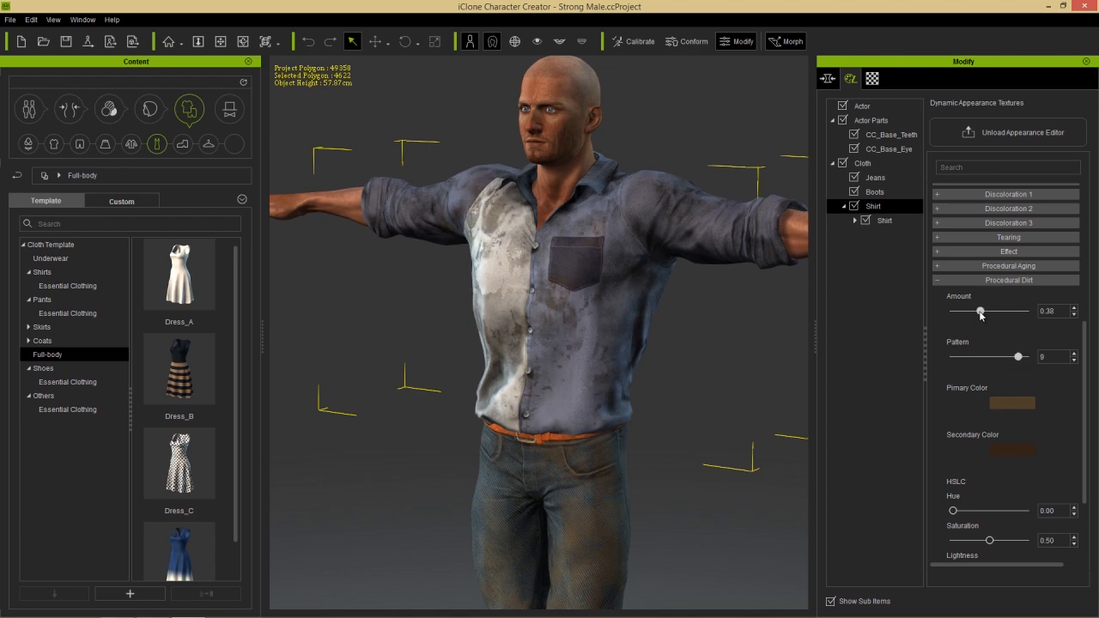
{"action": "right_click_drag", "start_coordinate": [550, 378], "coordinate": [785, 345]}
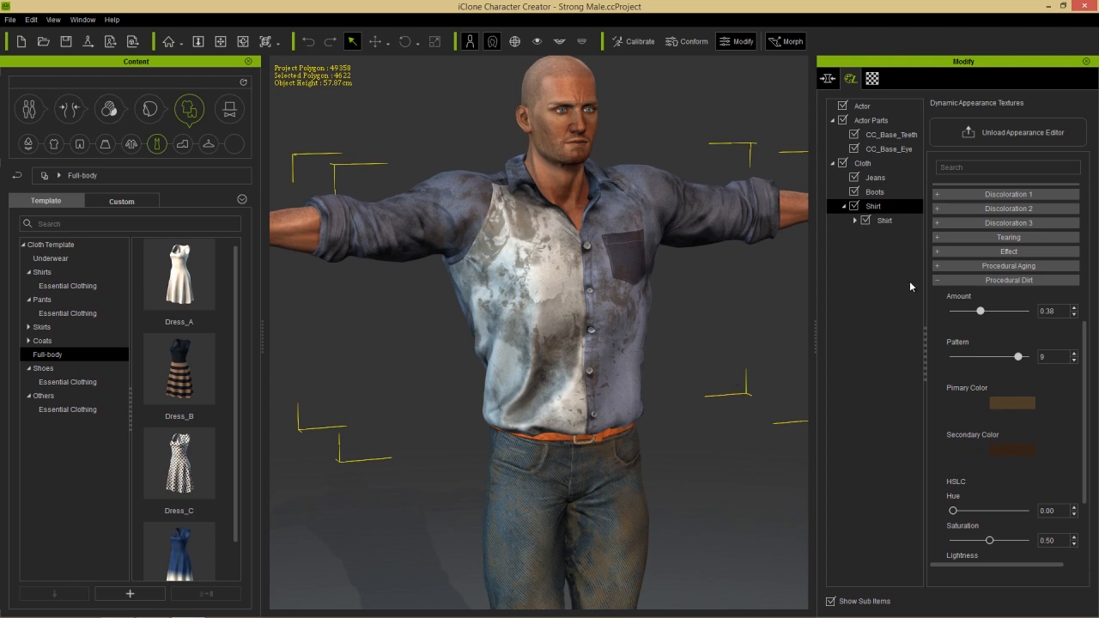
{"action": "scroll", "coordinate": [1084, 384], "scroll_direction": "down", "scroll_amount": 3}
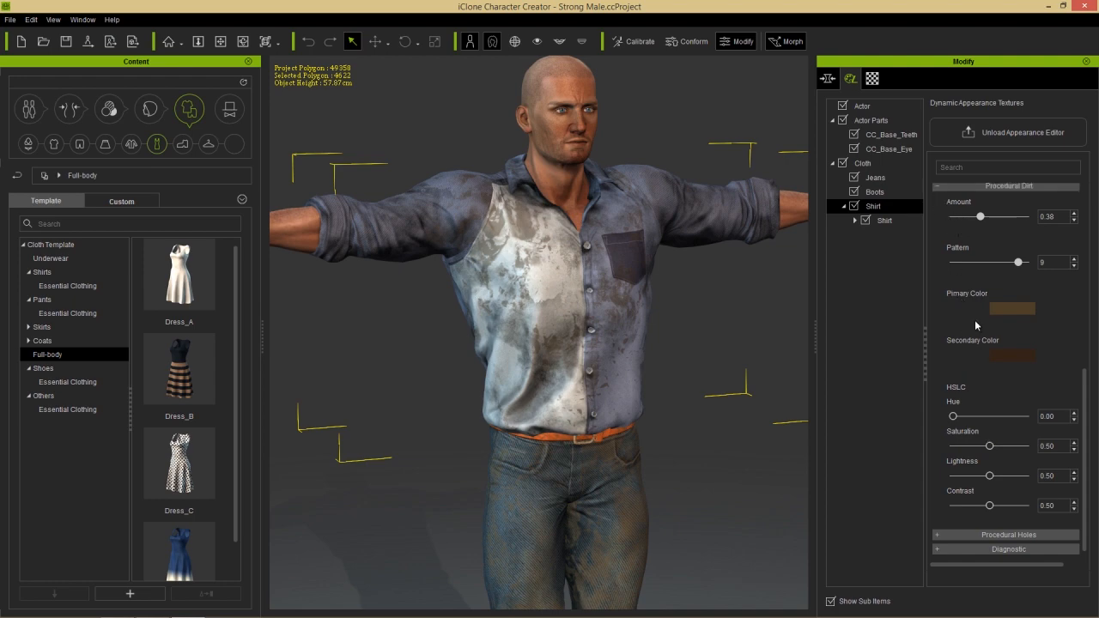
{"action": "left_click_drag", "start_coordinate": [989, 476], "coordinate": [989, 476]}
{"action": "right_click", "coordinate": [986, 483]}
{"action": "left_click", "coordinate": [937, 185]}
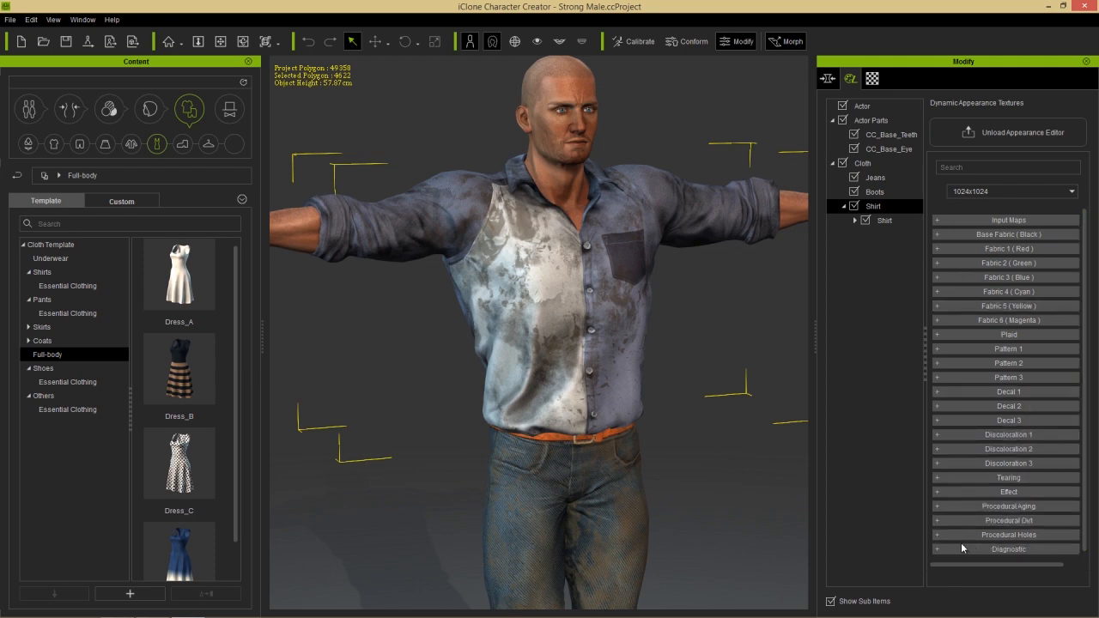
- Enable Procedural Holes on the shirt and show its settings
{"action": "left_click", "coordinate": [938, 535]}
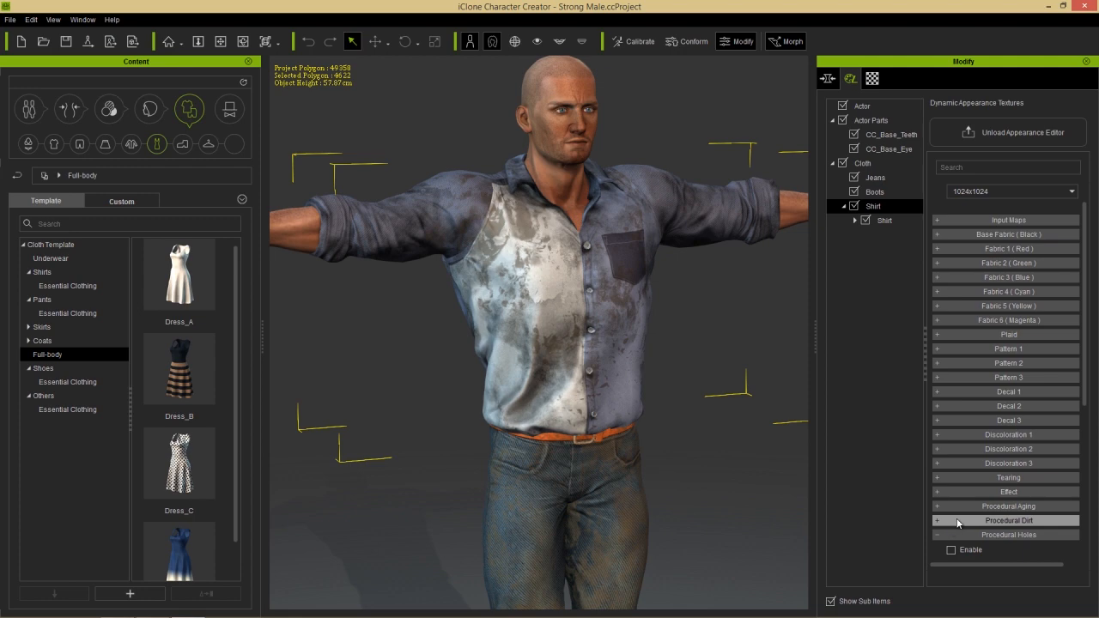
{"action": "scroll", "coordinate": [1085, 365], "scroll_direction": "down", "scroll_amount": 5}
{"action": "scroll", "coordinate": [952, 361], "scroll_direction": "up", "scroll_amount": 1}
{"action": "scroll", "coordinate": [961, 368], "scroll_direction": "down", "scroll_amount": 1}
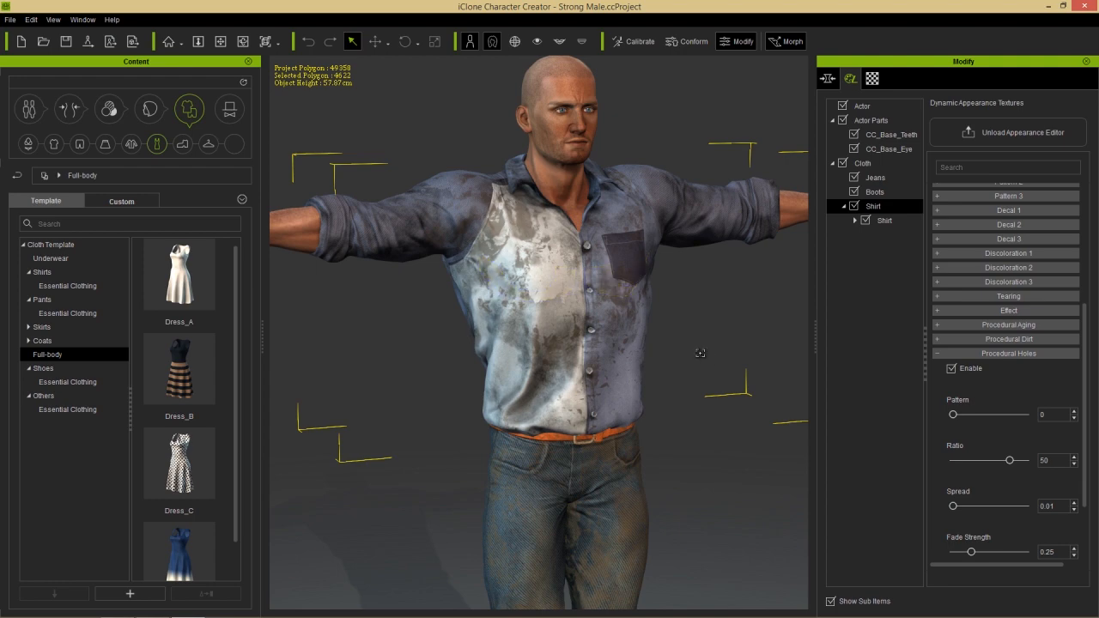
- Set the Procedural Holes pattern on the shirt to 7
{"action": "right_click_drag", "start_coordinate": [679, 359], "coordinate": [589, 361]}
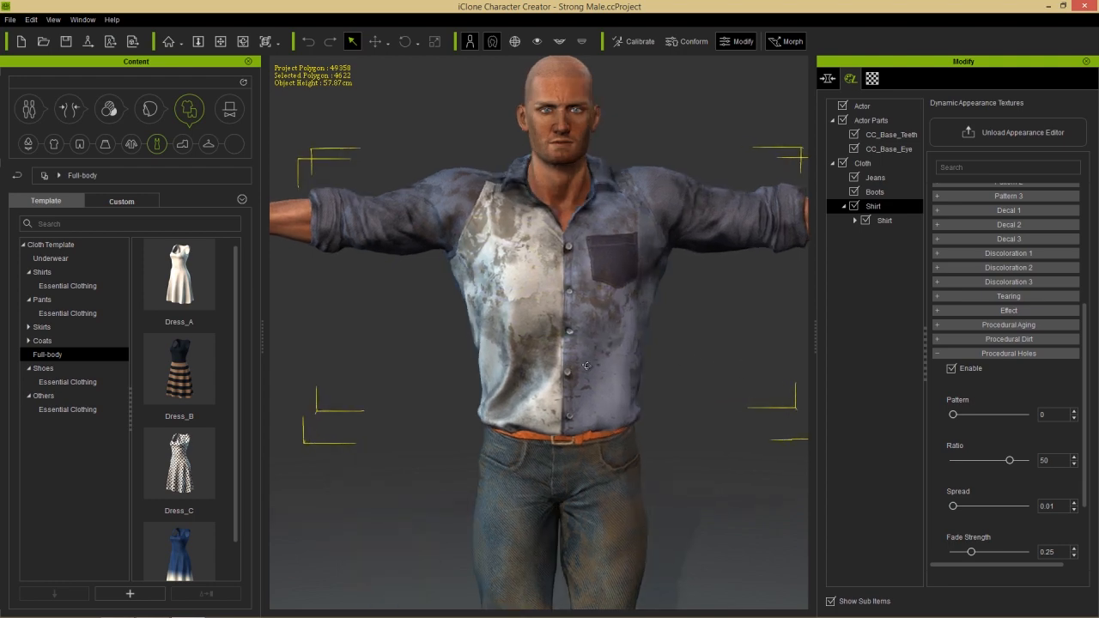
{"action": "scroll", "coordinate": [587, 361], "scroll_direction": "up", "scroll_amount": 2}
{"action": "middle_click_drag", "start_coordinate": [612, 284], "coordinate": [618, 301]}
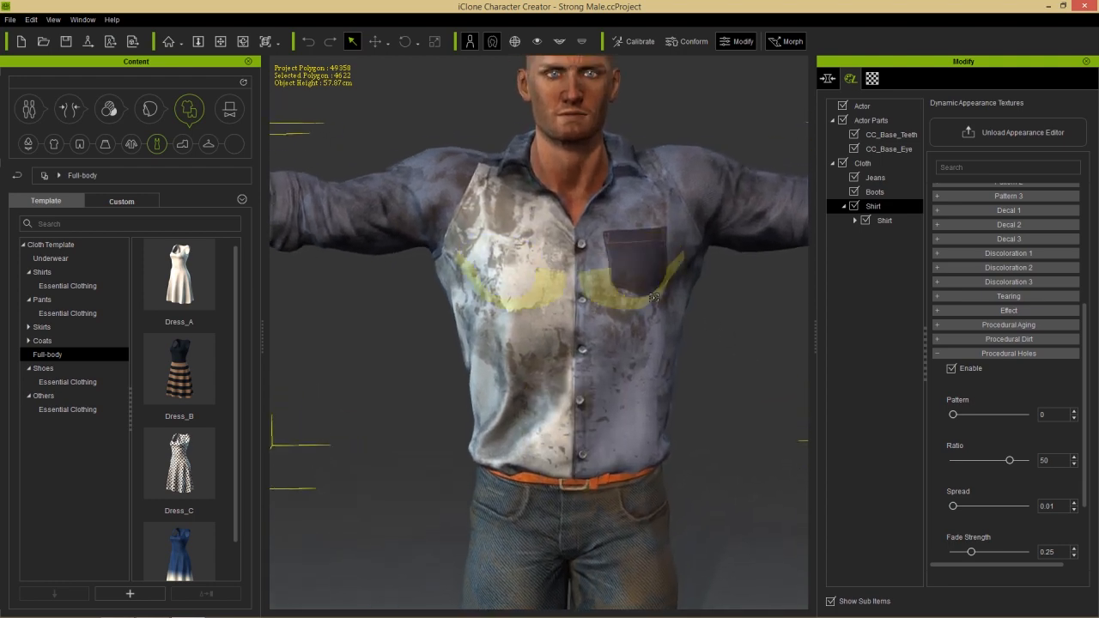
{"action": "right_click_drag", "start_coordinate": [625, 300], "coordinate": [617, 302]}
{"action": "left_click_drag", "start_coordinate": [976, 415], "coordinate": [1004, 415]}
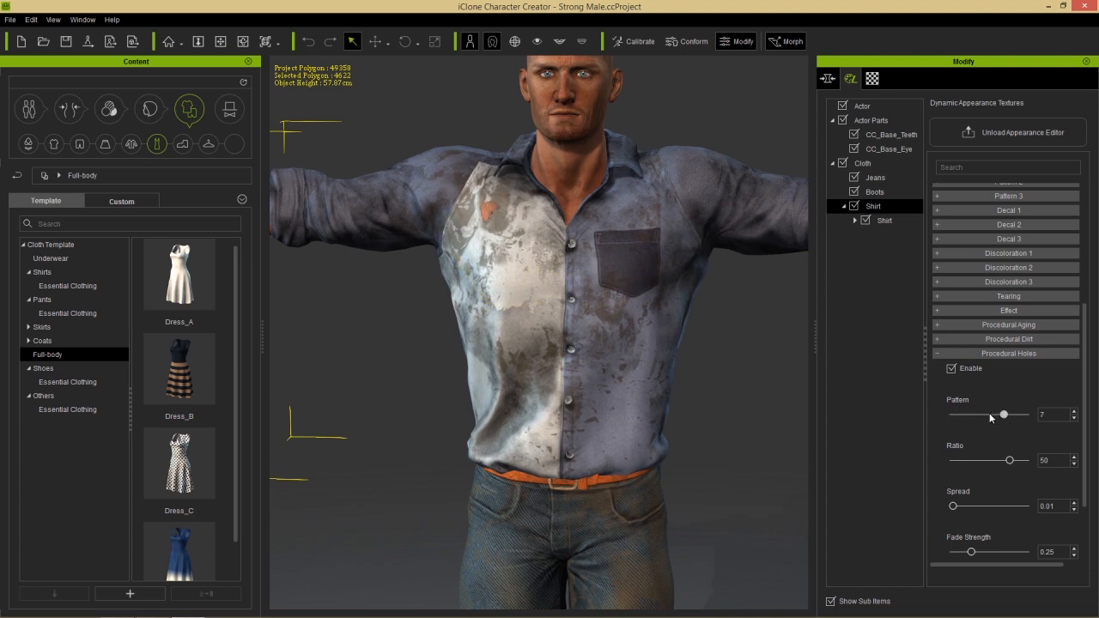
- Examine the shirt's back, side and front up close for the holes of the chosen pattern
{"action": "right_click_drag", "start_coordinate": [383, 383], "coordinate": [605, 365]}
{"action": "middle_click_drag", "start_coordinate": [574, 371], "coordinate": [589, 331]}
{"action": "right_click_drag", "start_coordinate": [589, 331], "coordinate": [576, 289]}
{"action": "middle_click_drag", "start_coordinate": [703, 387], "coordinate": [674, 350]}
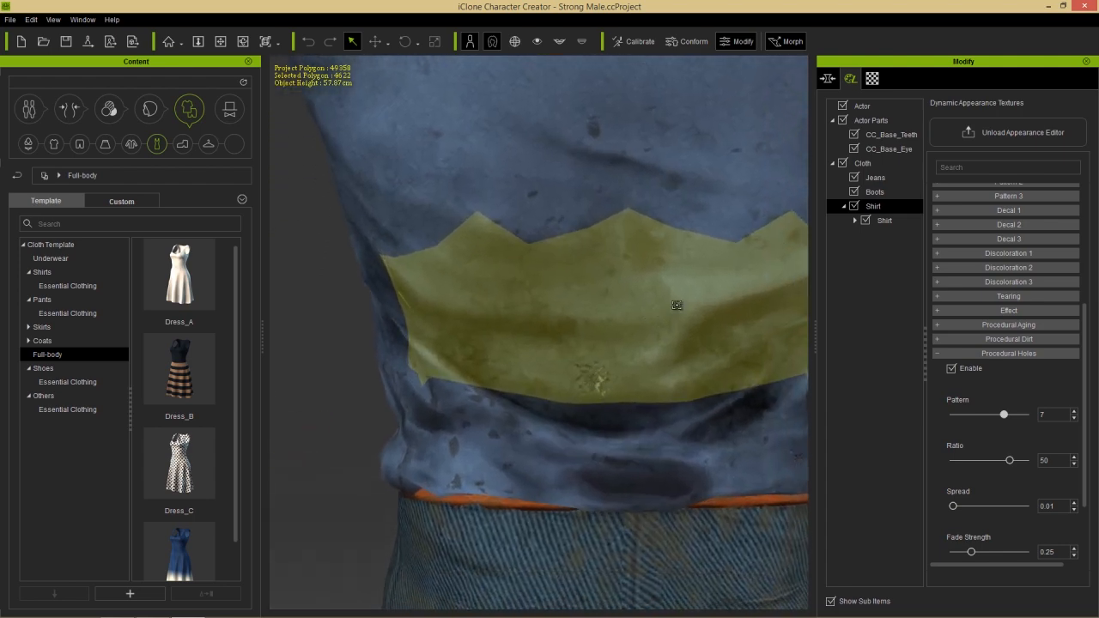
{"action": "right_click_drag", "start_coordinate": [560, 456], "coordinate": [618, 332]}
{"action": "middle_click_drag", "start_coordinate": [524, 249], "coordinate": [488, 368]}
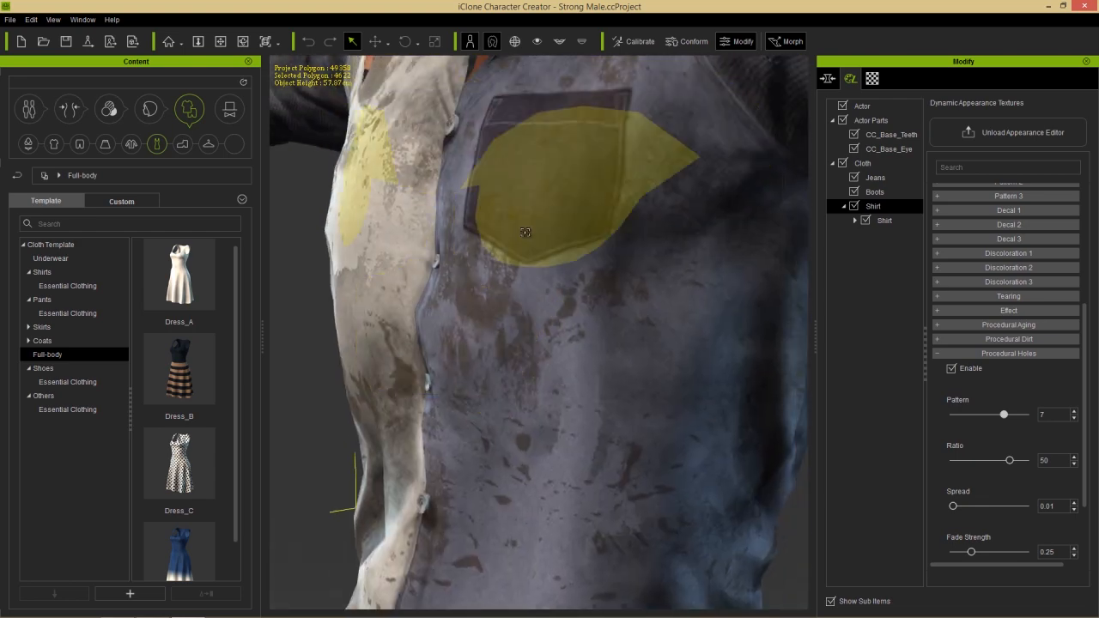
{"action": "scroll", "coordinate": [528, 233], "scroll_direction": "down", "scroll_amount": 3}
{"action": "right_click_drag", "start_coordinate": [554, 276], "coordinate": [646, 283]}
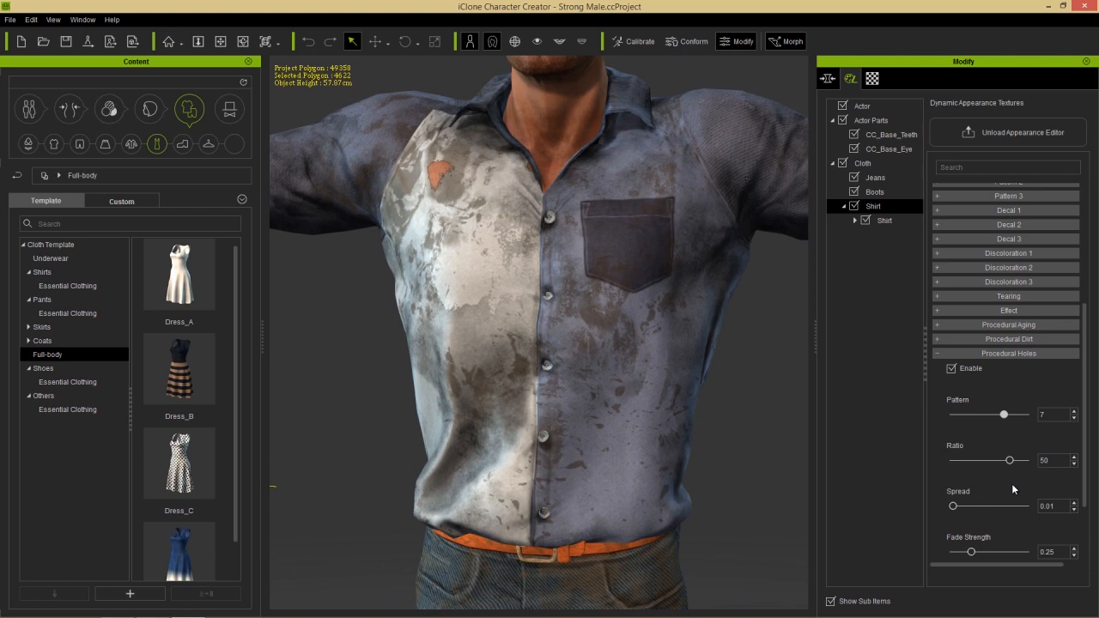
- Set the Procedural Holes ratio to 40 and inspect the holes on the shirt's front and pocket
{"action": "left_click_drag", "start_coordinate": [1010, 460], "coordinate": [995, 464]}
{"action": "left_click_drag", "start_coordinate": [993, 464], "coordinate": [994, 464]}
{"action": "right_click_drag", "start_coordinate": [584, 296], "coordinate": [696, 313]}
{"action": "left_click_drag", "start_coordinate": [999, 463], "coordinate": [1004, 463]}
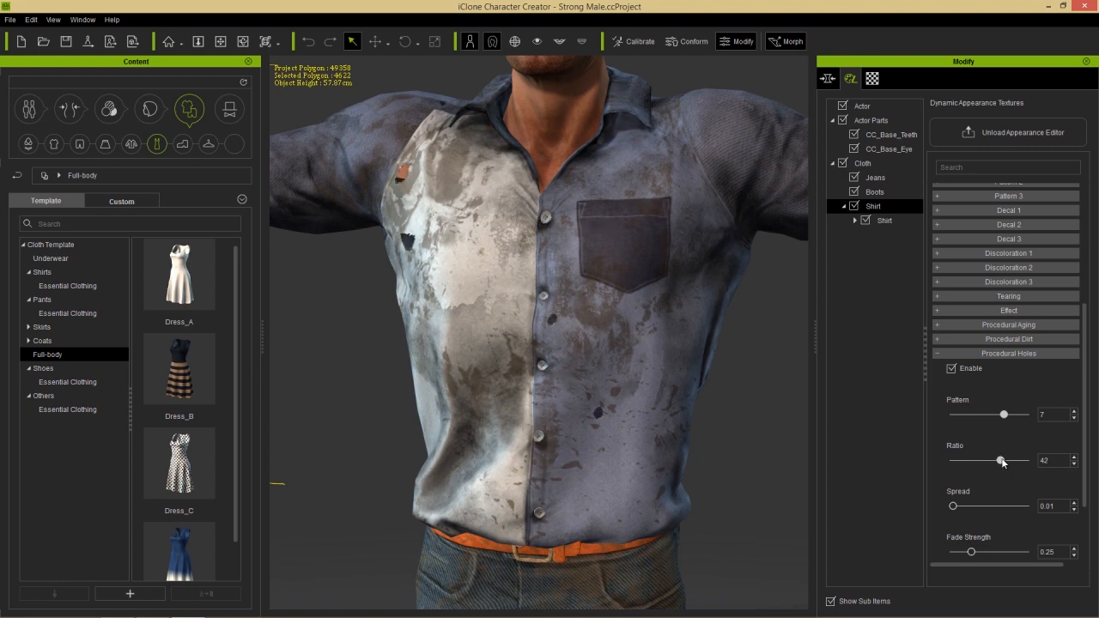
{"action": "right_click_drag", "start_coordinate": [706, 398], "coordinate": [542, 424]}
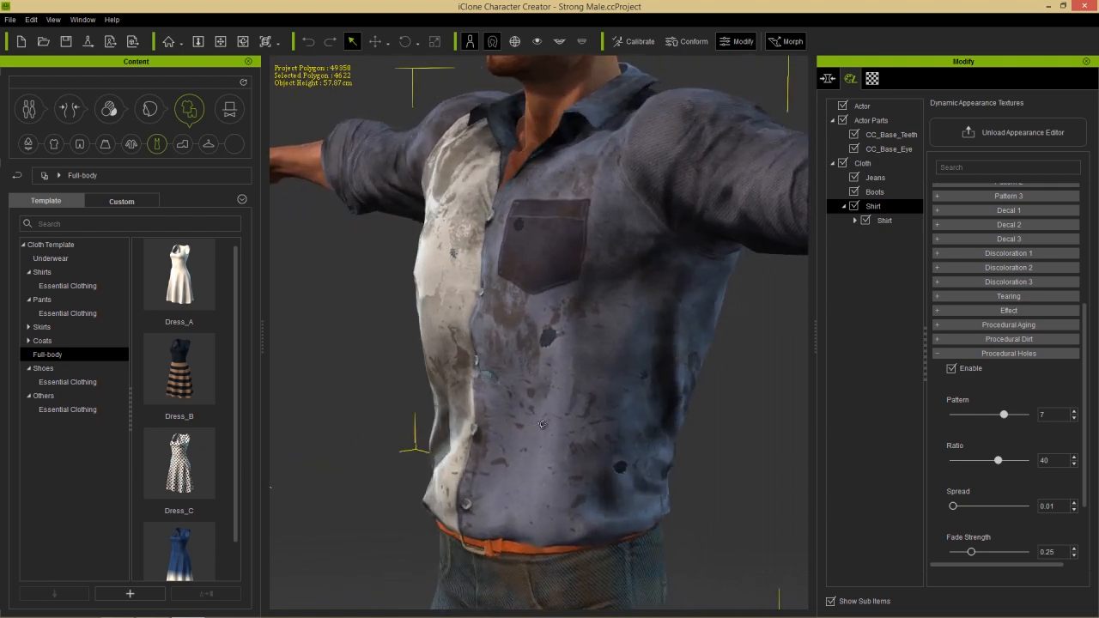
{"action": "scroll", "coordinate": [621, 420], "scroll_direction": "up", "scroll_amount": 5}
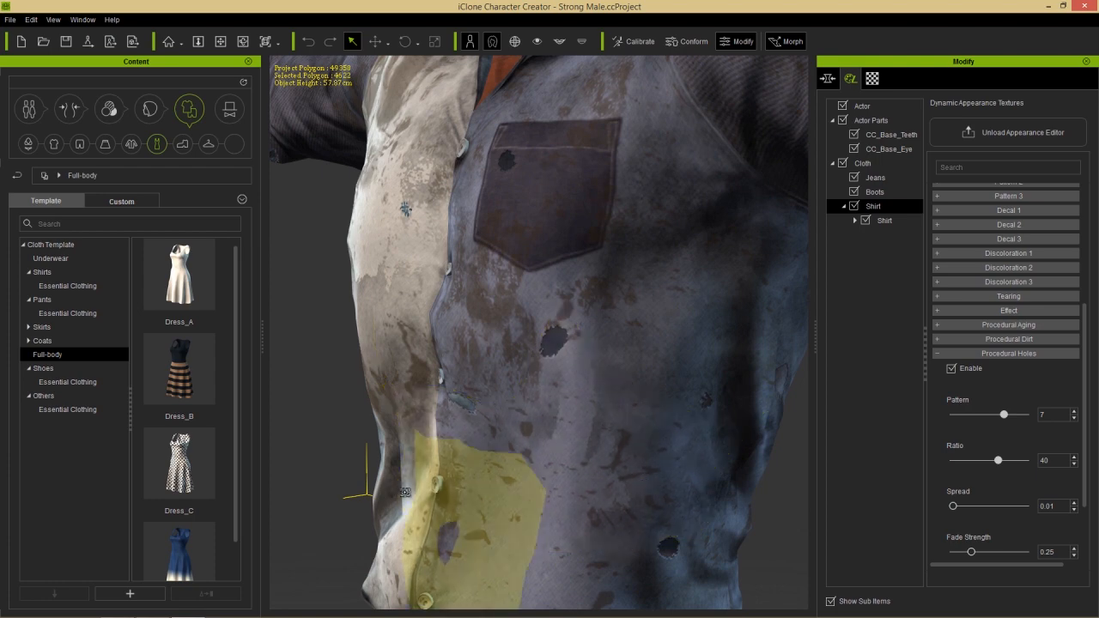
{"action": "right_click_drag", "start_coordinate": [454, 464], "coordinate": [630, 390]}
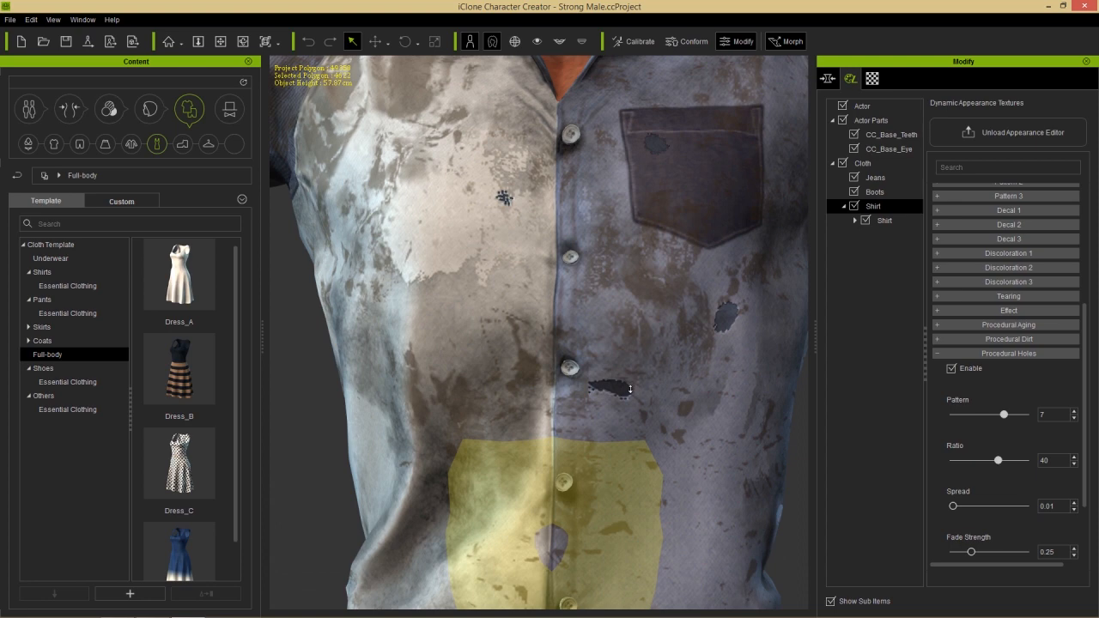
{"action": "scroll", "coordinate": [630, 389], "scroll_direction": "down", "scroll_amount": 3}
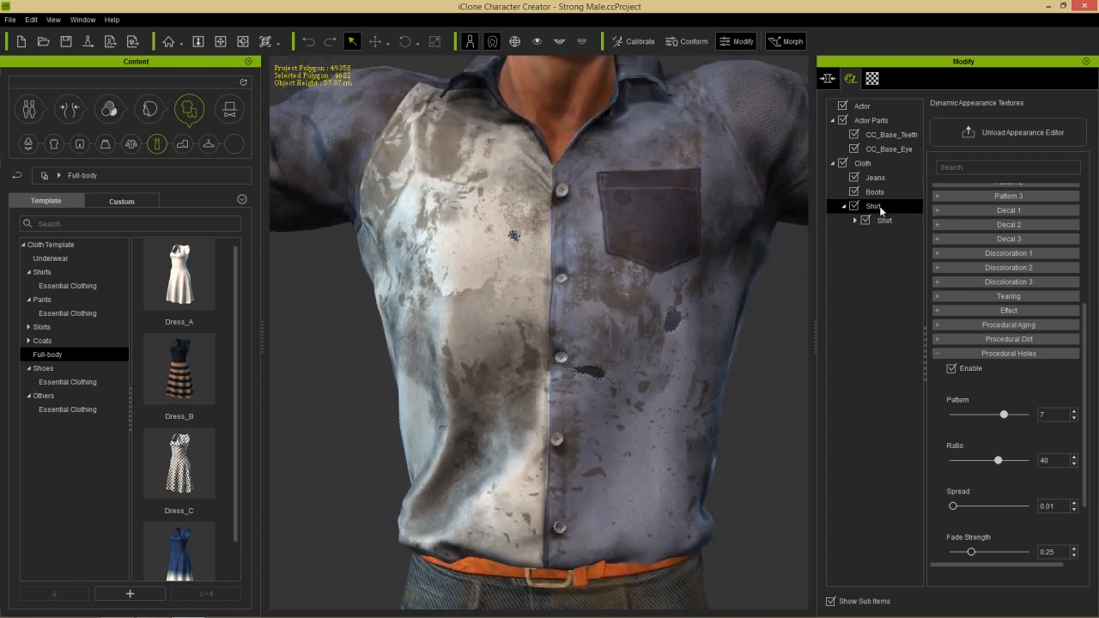
- Turn off Hide Inner Mesh in the shirt's Conform Clothing settings so the skin shows through the holes
{"action": "left_click", "coordinate": [691, 41]}
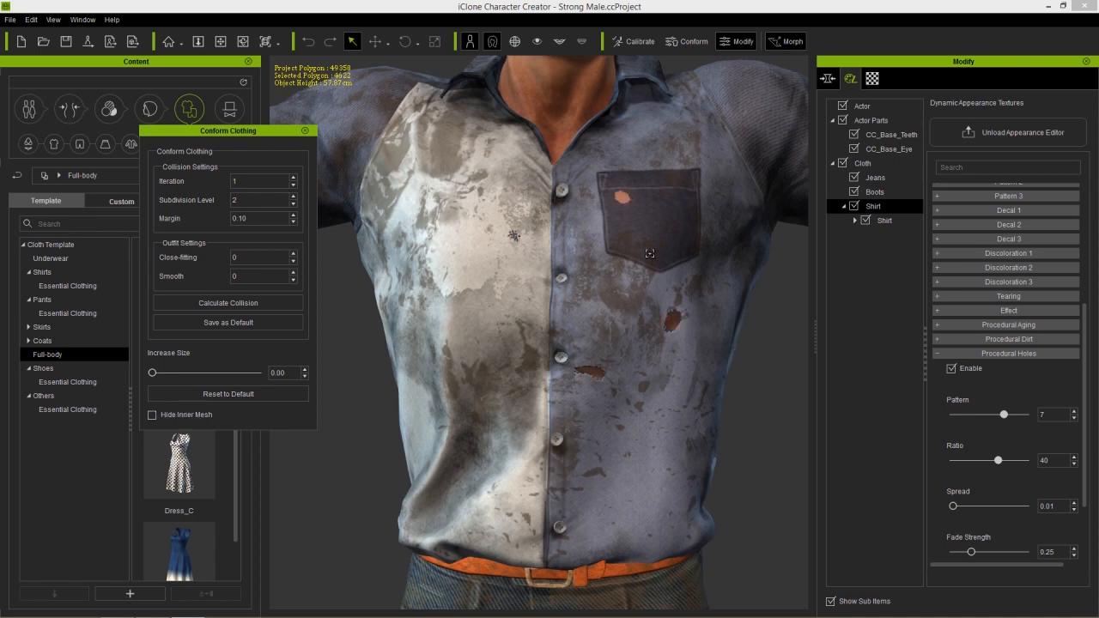
{"action": "left_click", "coordinate": [305, 130]}
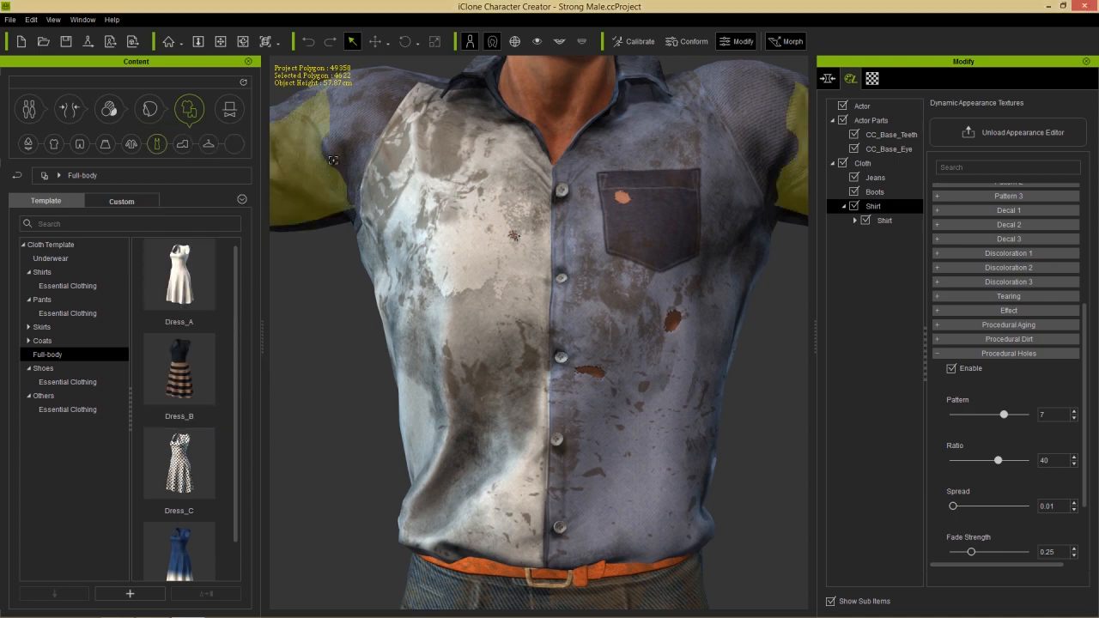
{"action": "right_click_drag", "start_coordinate": [560, 361], "coordinate": [728, 398]}
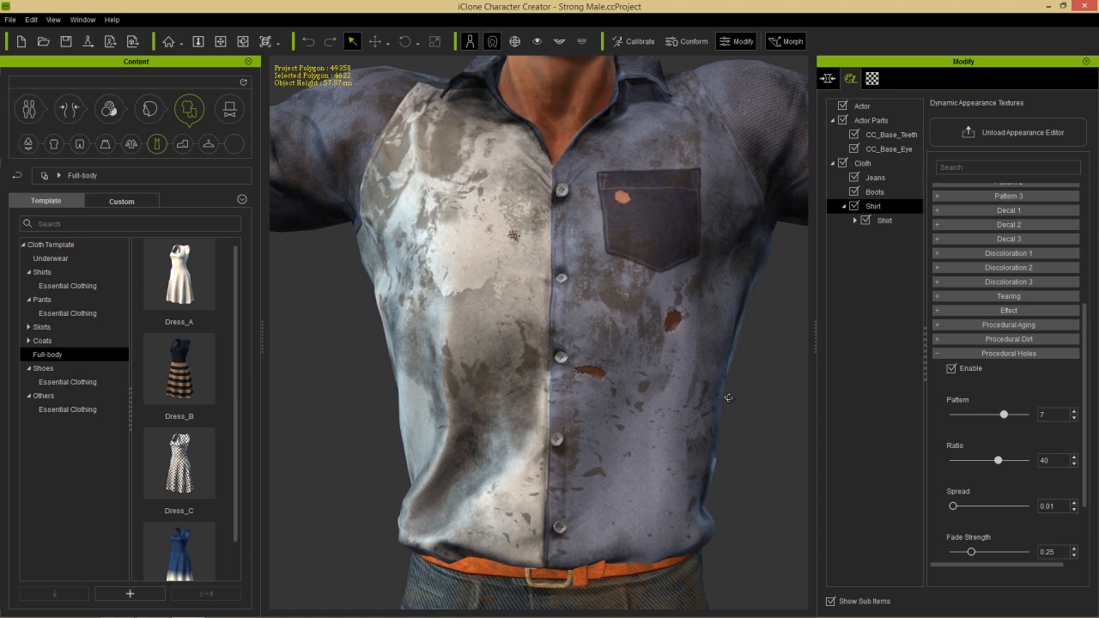
- Set the Procedural Holes spread to 0.04 and the fade strength to 0.84
{"action": "scroll", "coordinate": [728, 397], "scroll_direction": "down", "scroll_amount": 3}
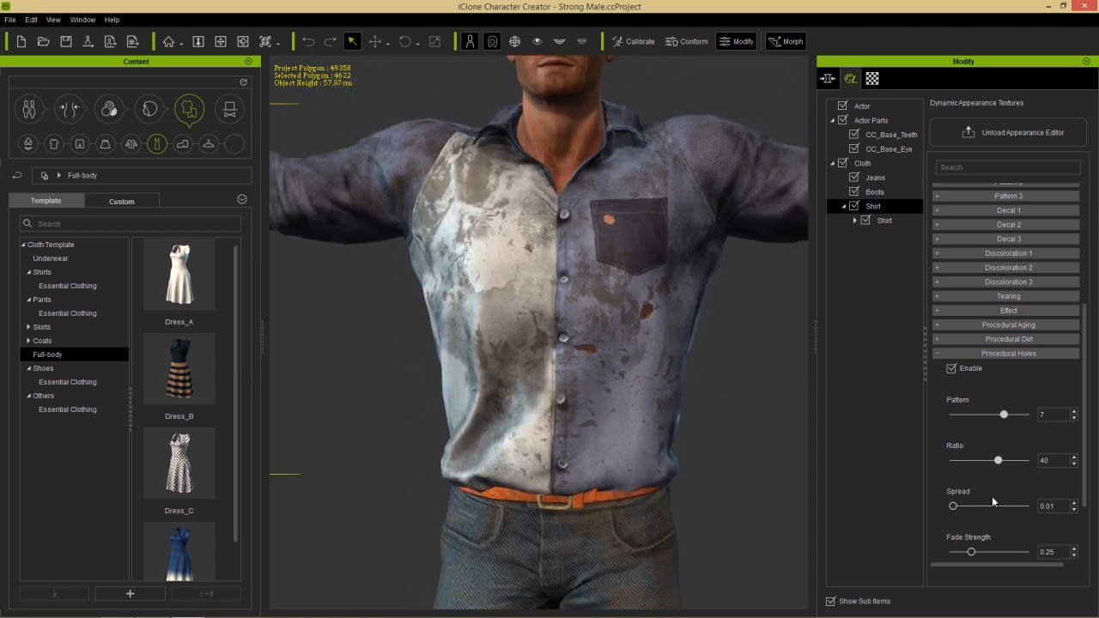
{"action": "mouse_move", "coordinate": [956, 506]}
{"action": "left_mouse_down"}
{"action": "mouse_move", "coordinate": [972, 506]}
{"action": "mouse_move", "coordinate": [961, 510]}
{"action": "left_mouse_up"}
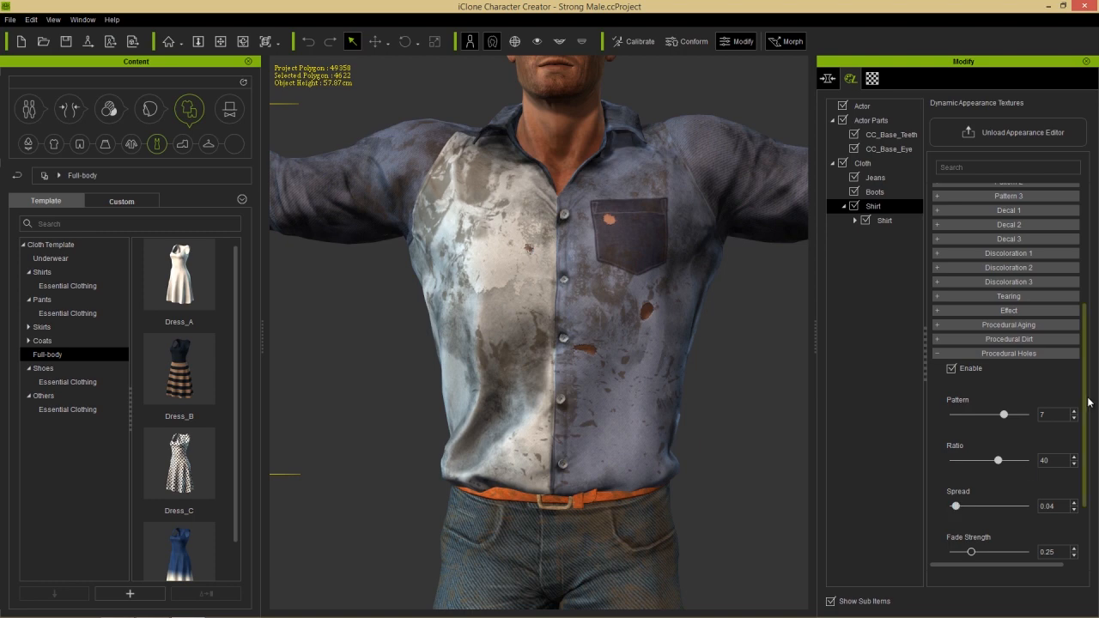
{"action": "left_click_drag", "start_coordinate": [1086, 407], "coordinate": [1085, 451]}
{"action": "left_click_drag", "start_coordinate": [972, 474], "coordinate": [1005, 478]}
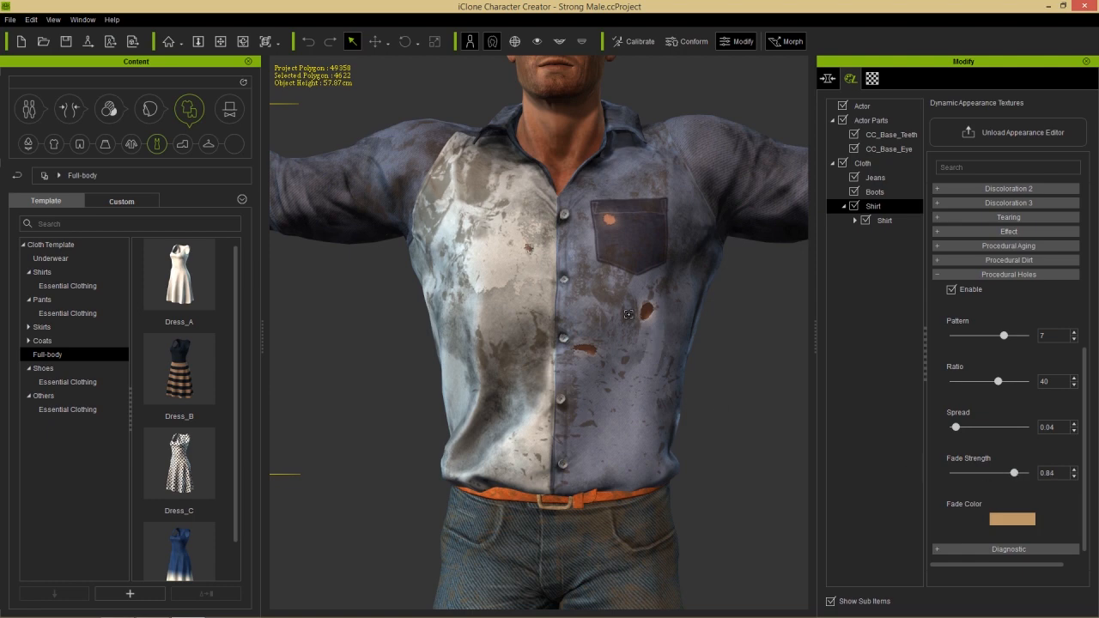
{"action": "middle_click_drag", "start_coordinate": [650, 345], "coordinate": [695, 356]}
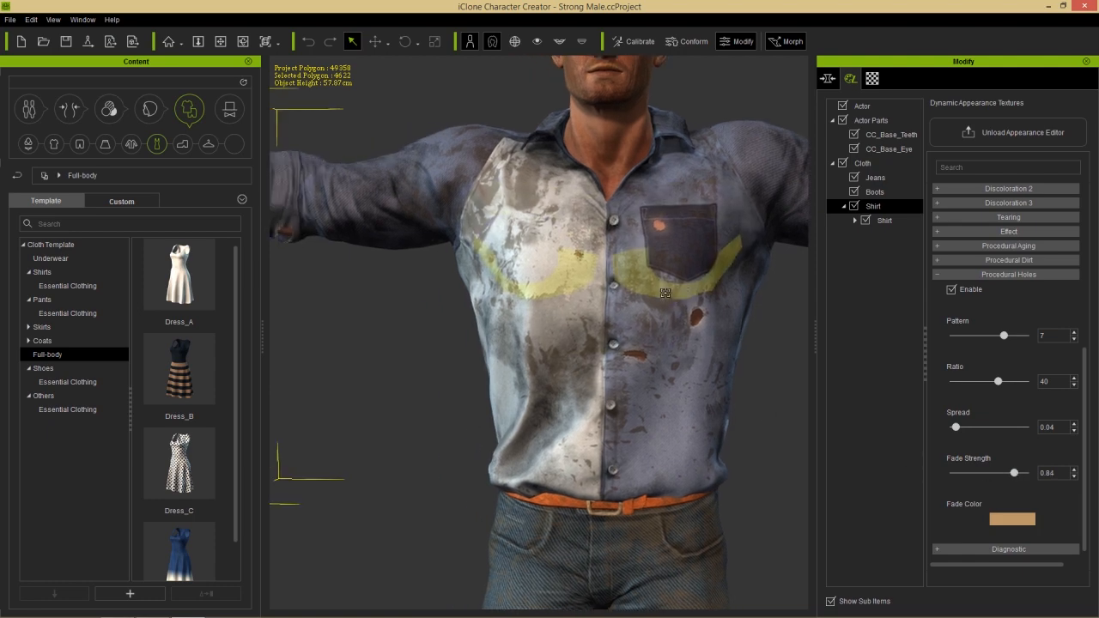
- Expand the shirt's Effect settings, set Dust to 0.83, and inspect the fabric
{"action": "left_click", "coordinate": [940, 232]}
{"action": "scroll", "coordinate": [691, 249], "scroll_direction": "down", "scroll_amount": 5}
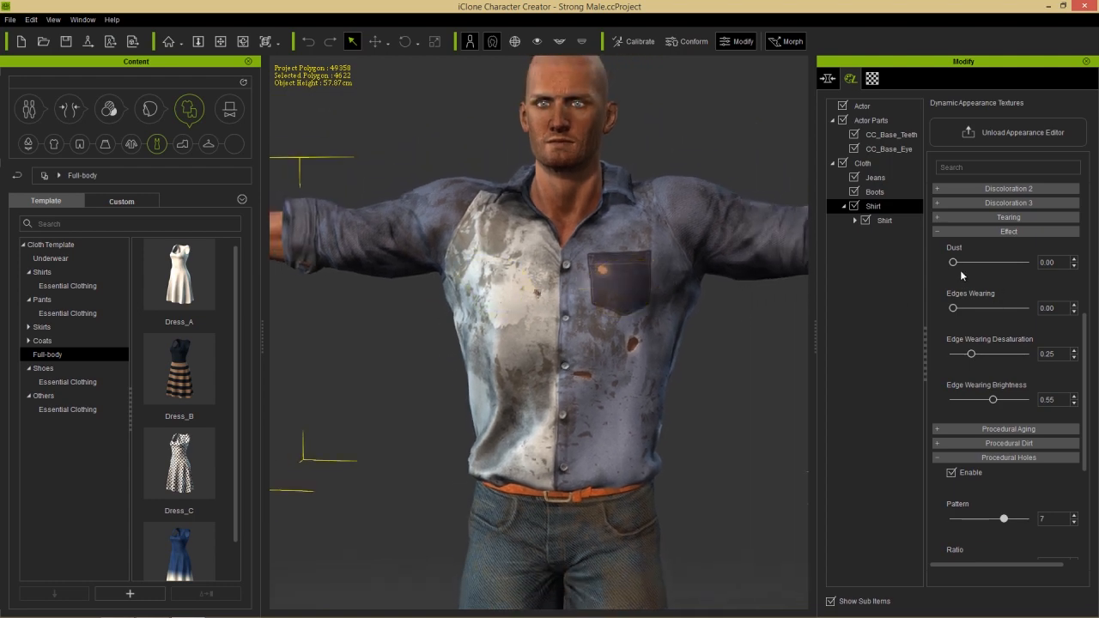
{"action": "left_click_drag", "start_coordinate": [958, 265], "coordinate": [1023, 275]}
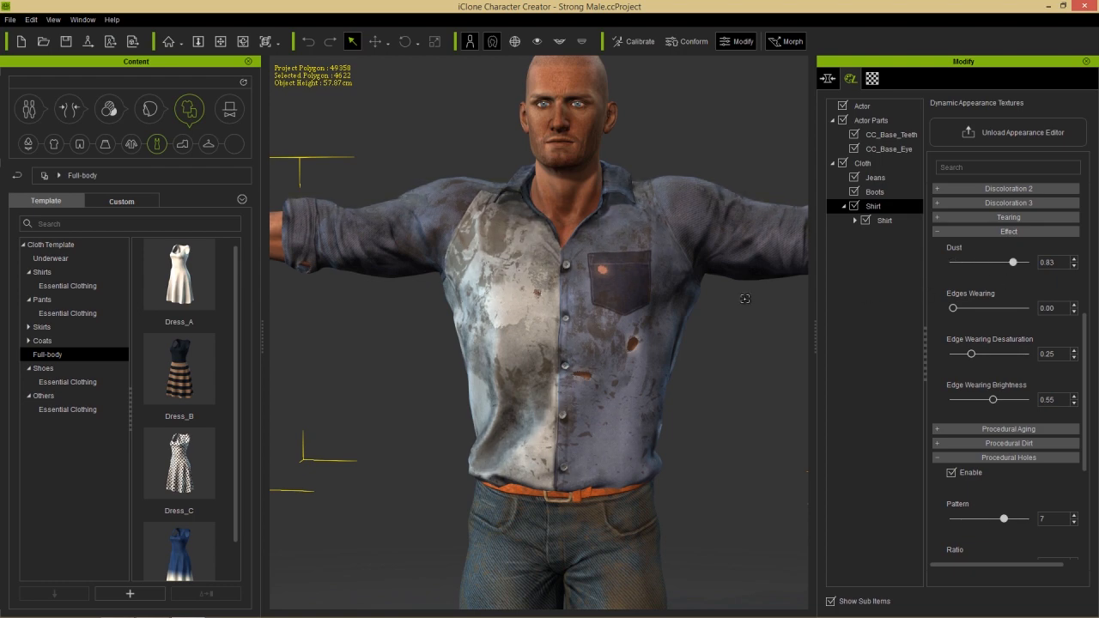
{"action": "scroll", "coordinate": [729, 318], "scroll_direction": "up", "scroll_amount": 5}
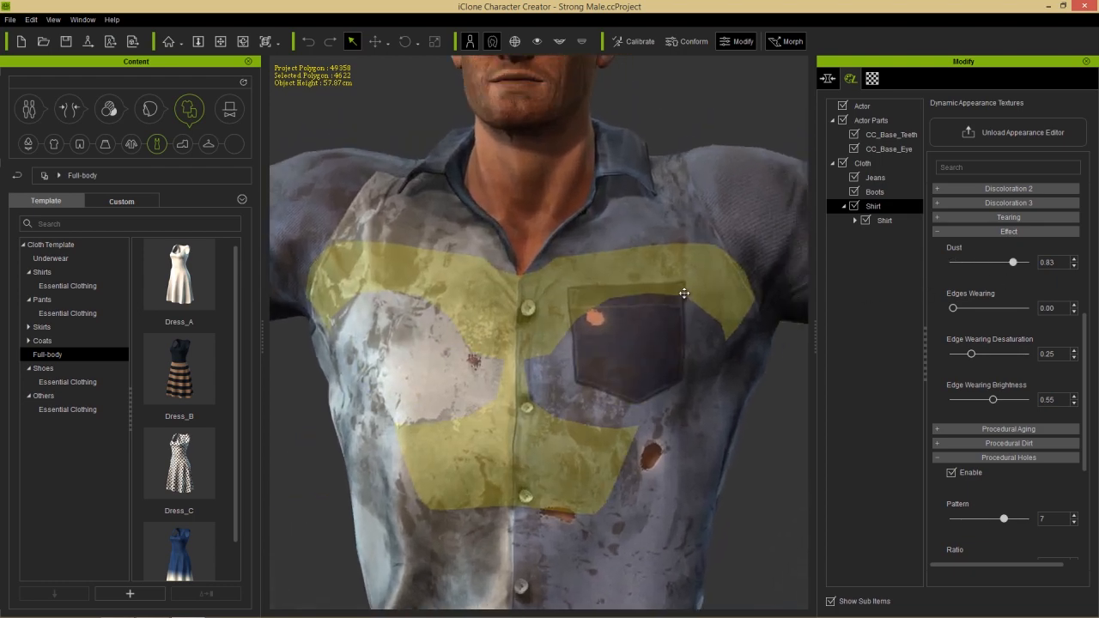
{"action": "scroll", "coordinate": [684, 294], "scroll_direction": "down", "scroll_amount": 5}
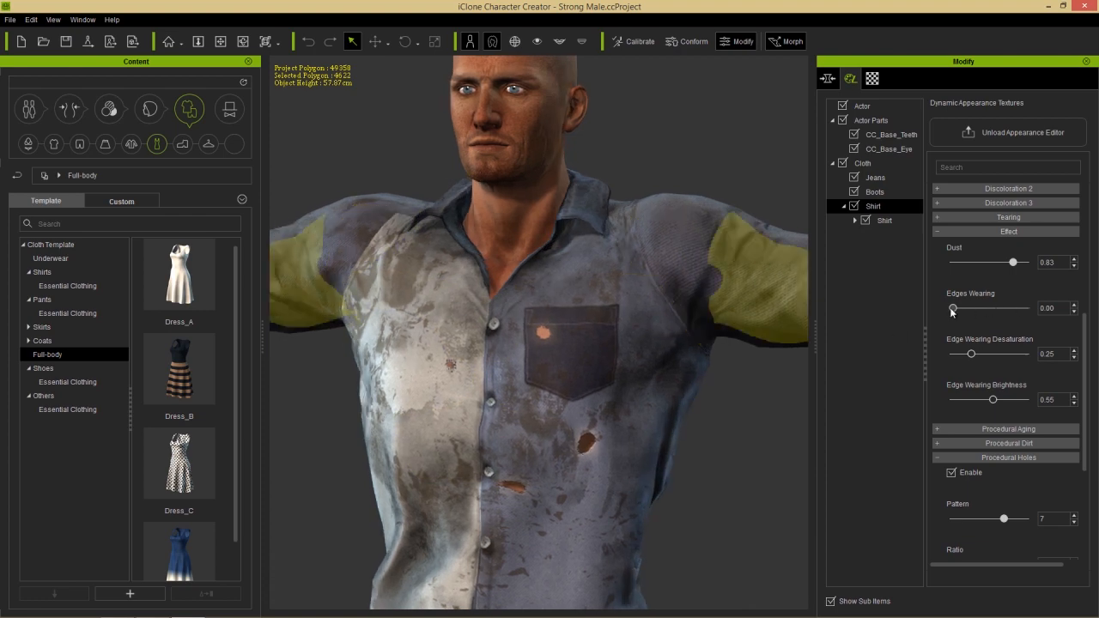
- Set the shirt's Edges Wearing to 1.00 and Edge Wearing Brightness to 0.93, checking the worn edges
{"action": "left_click_drag", "start_coordinate": [954, 309], "coordinate": [1063, 314]}
{"action": "middle_click_drag", "start_coordinate": [725, 306], "coordinate": [670, 334]}
{"action": "left_click_drag", "start_coordinate": [995, 400], "coordinate": [1024, 402]}
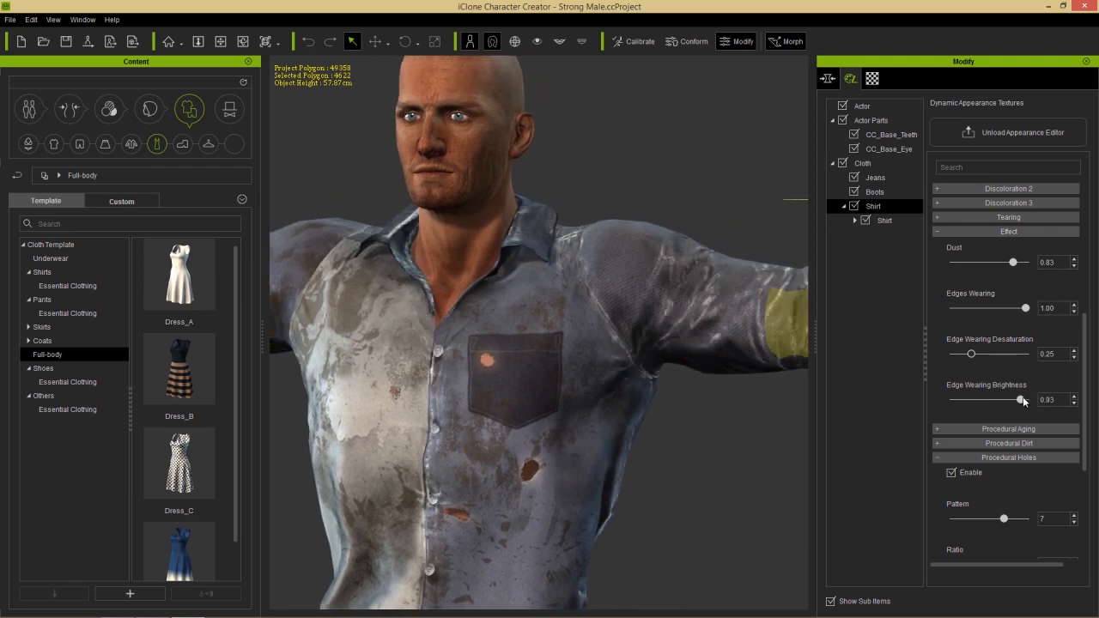
{"action": "scroll", "coordinate": [542, 366], "scroll_direction": "down", "scroll_amount": 4}
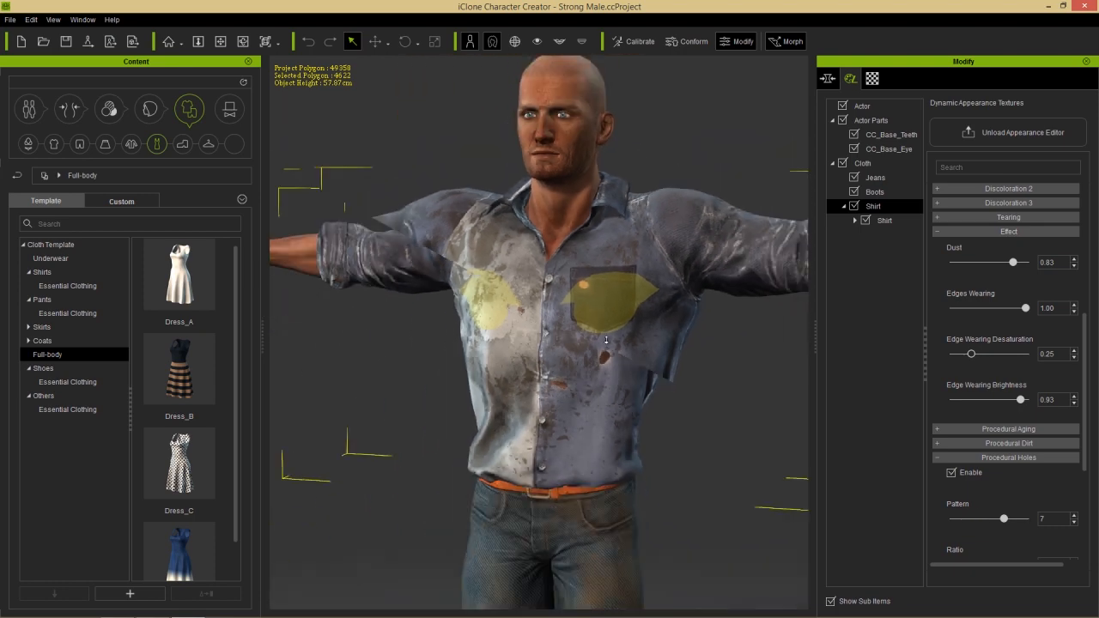
{"action": "right_click_drag", "start_coordinate": [545, 398], "coordinate": [503, 410]}
{"action": "middle_click_drag", "start_coordinate": [572, 445], "coordinate": [567, 329]}
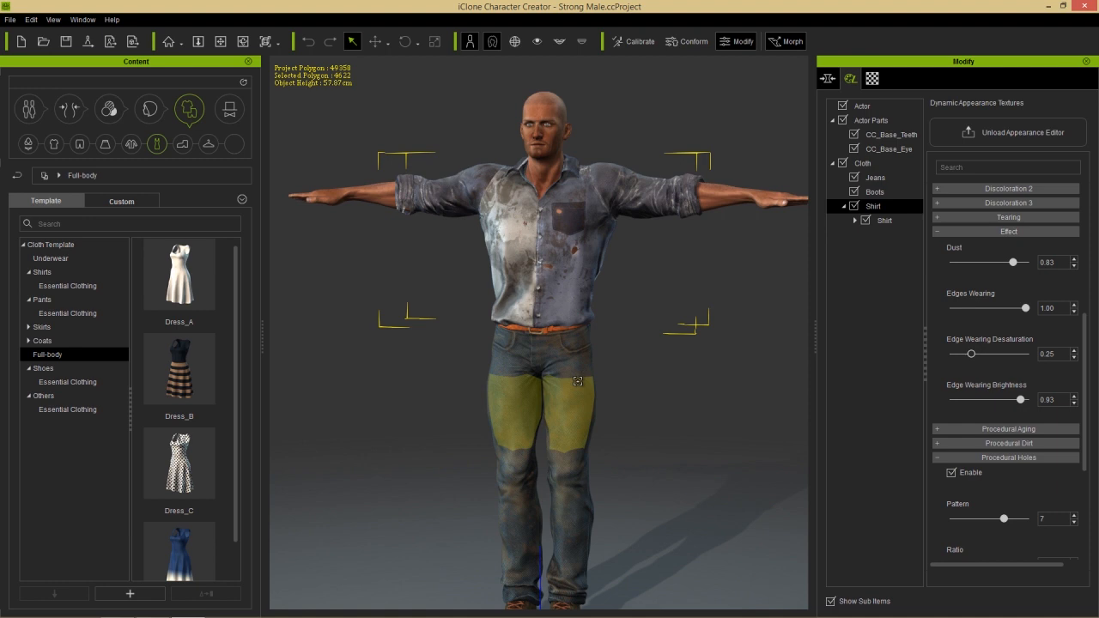
- Select the Jeans, review the Appearance Editor Performance options in the preferences, and close the preferences
{"action": "left_click", "coordinate": [878, 177]}
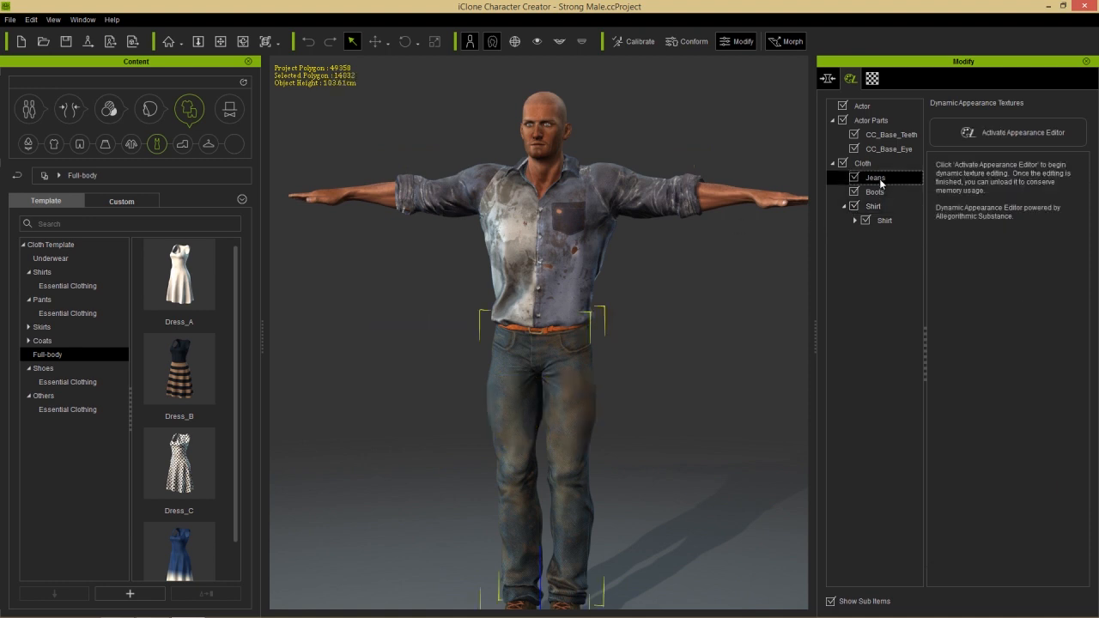
{"action": "key", "text": "ctrl+p"}
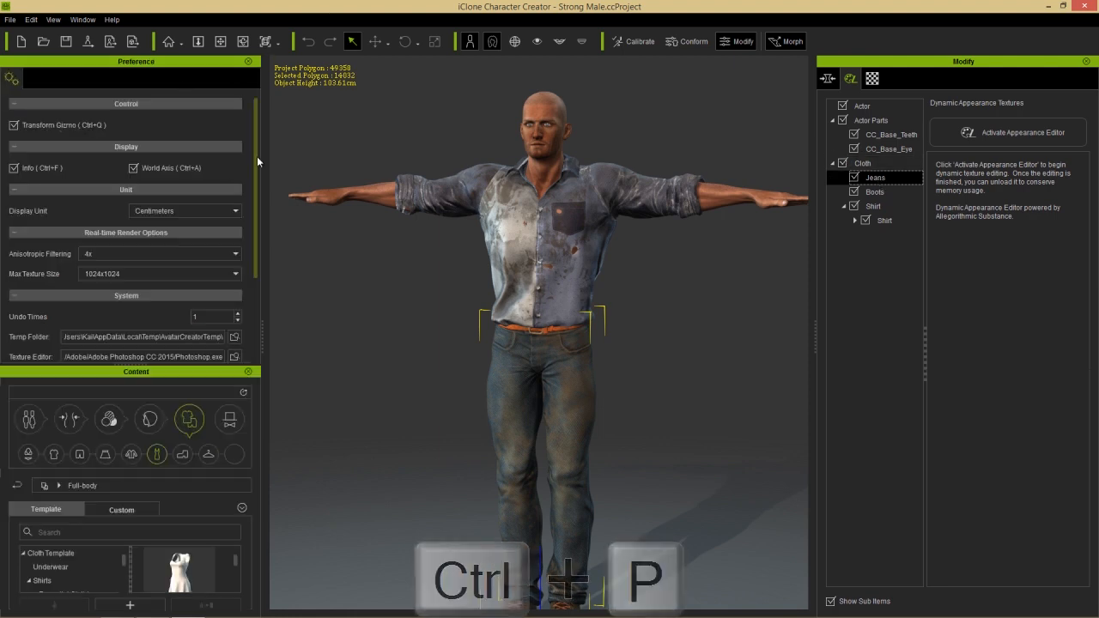
{"action": "scroll", "coordinate": [256, 156], "scroll_direction": "down", "scroll_amount": 3}
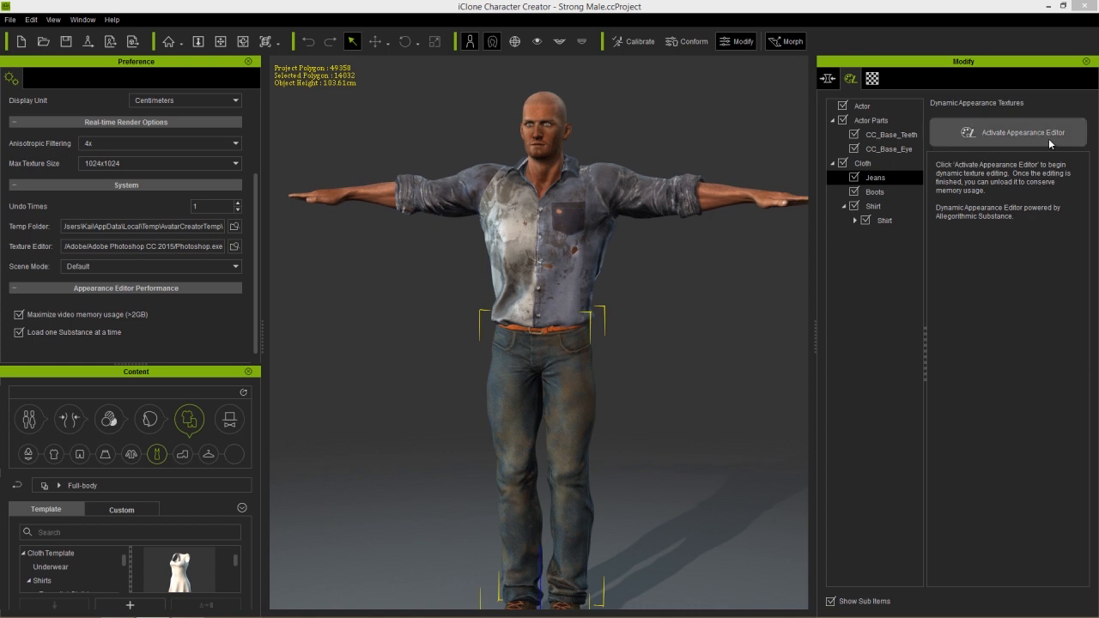
{"action": "left_click", "coordinate": [876, 193]}
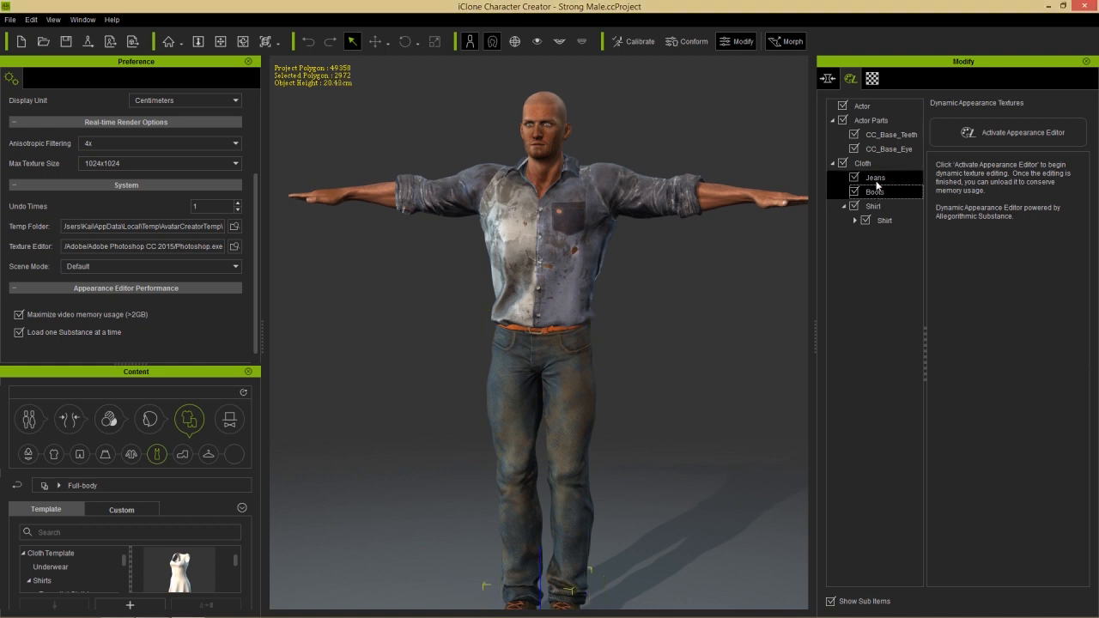
{"action": "left_click", "coordinate": [877, 180]}
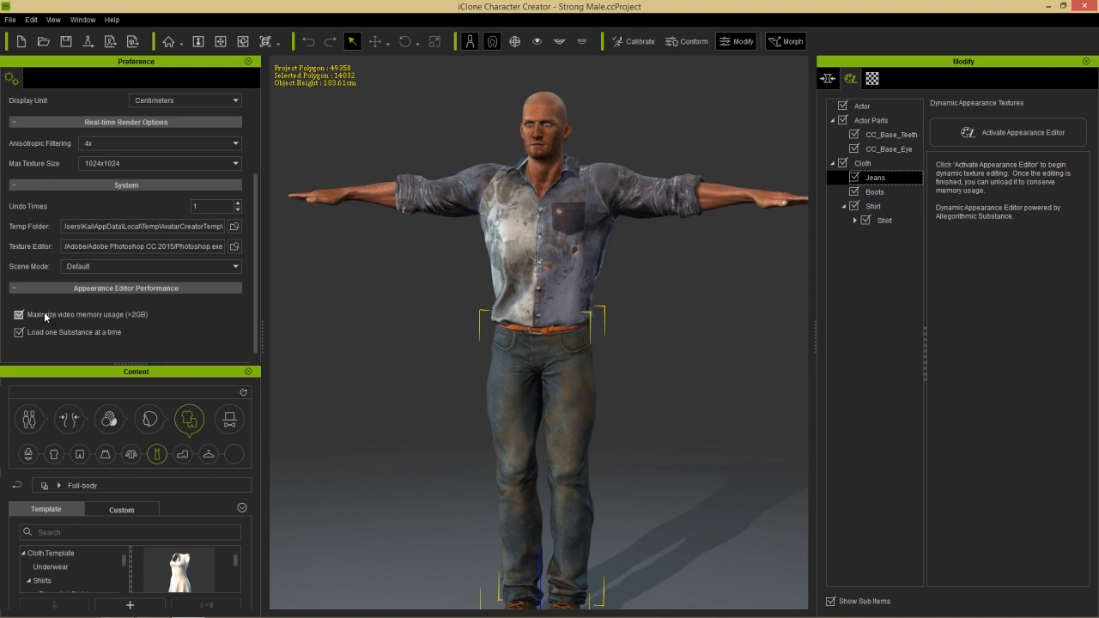
{"action": "left_click", "coordinate": [247, 62]}
- Activate the appearance editor for the Jeans and set the opacity of Discoloration 1 to 1.00
{"action": "left_click", "coordinate": [998, 136]}
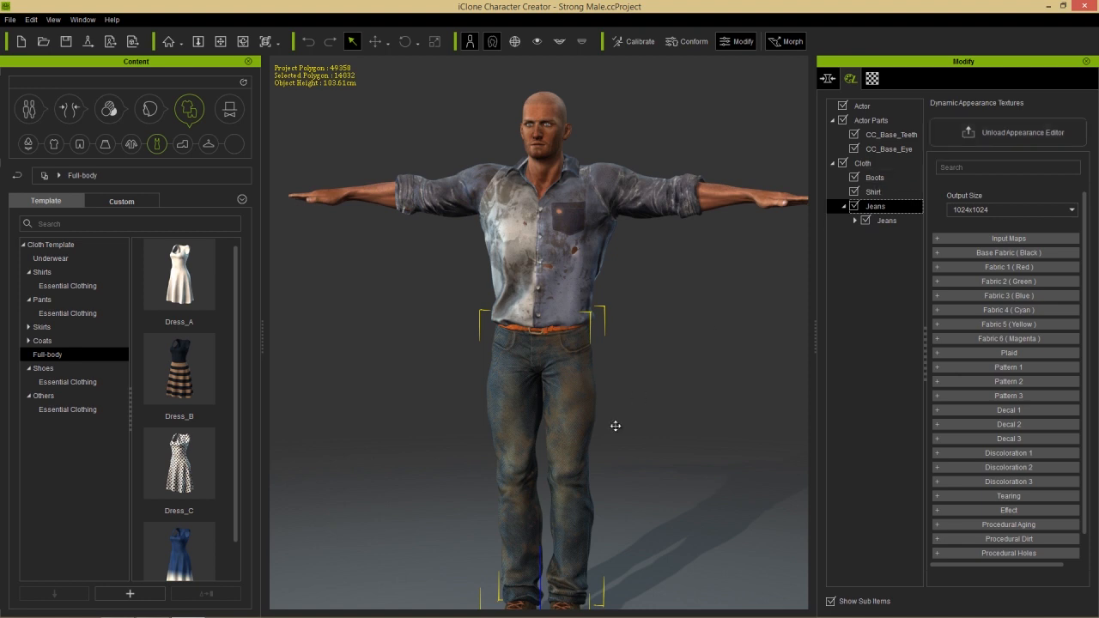
{"action": "middle_click_drag", "start_coordinate": [615, 427], "coordinate": [606, 336]}
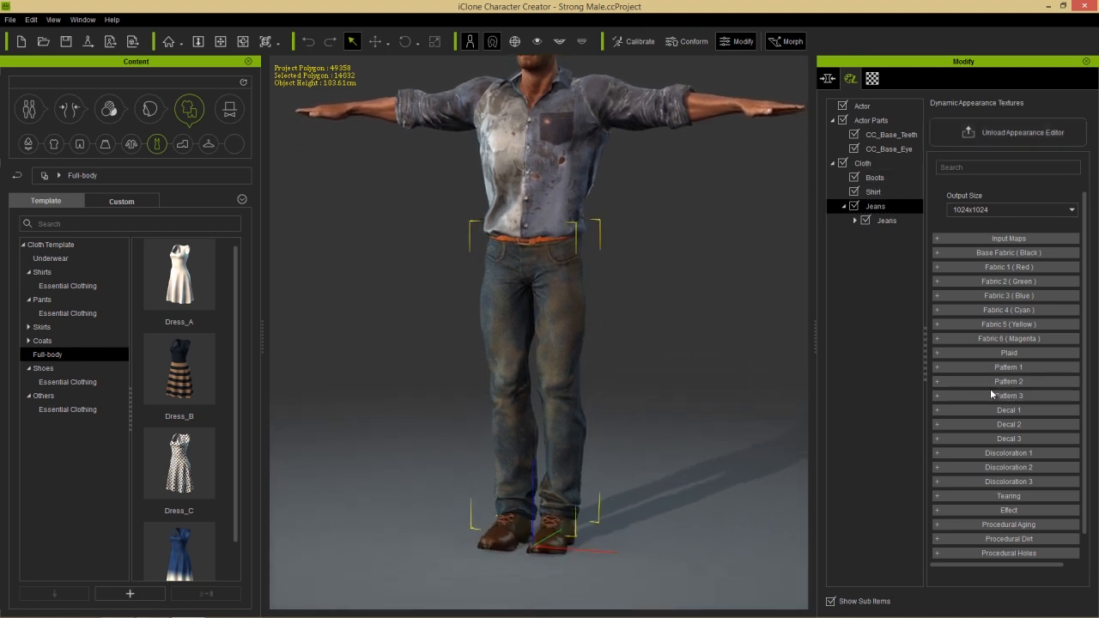
{"action": "left_click", "coordinate": [959, 453]}
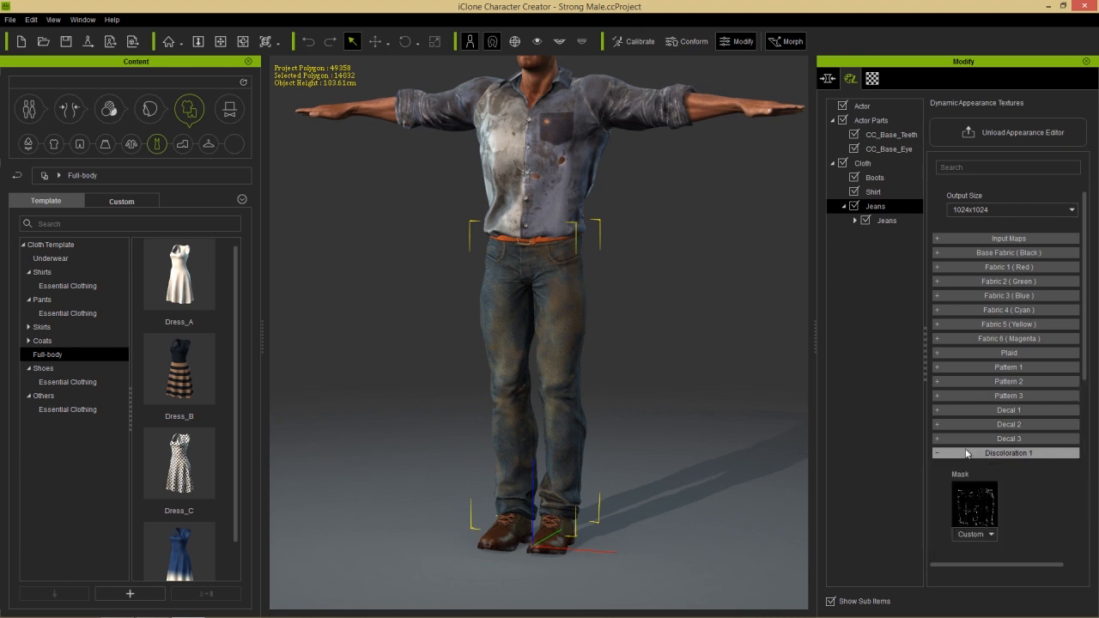
{"action": "left_click_drag", "start_coordinate": [1087, 349], "coordinate": [1087, 495]}
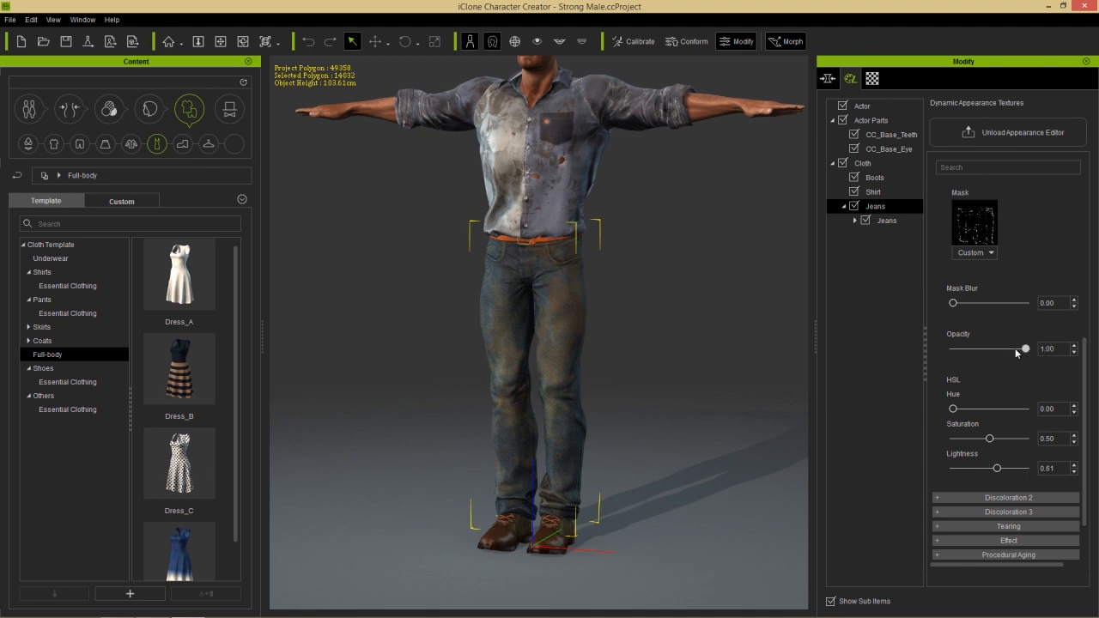
{"action": "left_click_drag", "start_coordinate": [949, 351], "coordinate": [1041, 343]}
{"action": "middle_click_drag", "start_coordinate": [575, 298], "coordinate": [591, 357]}
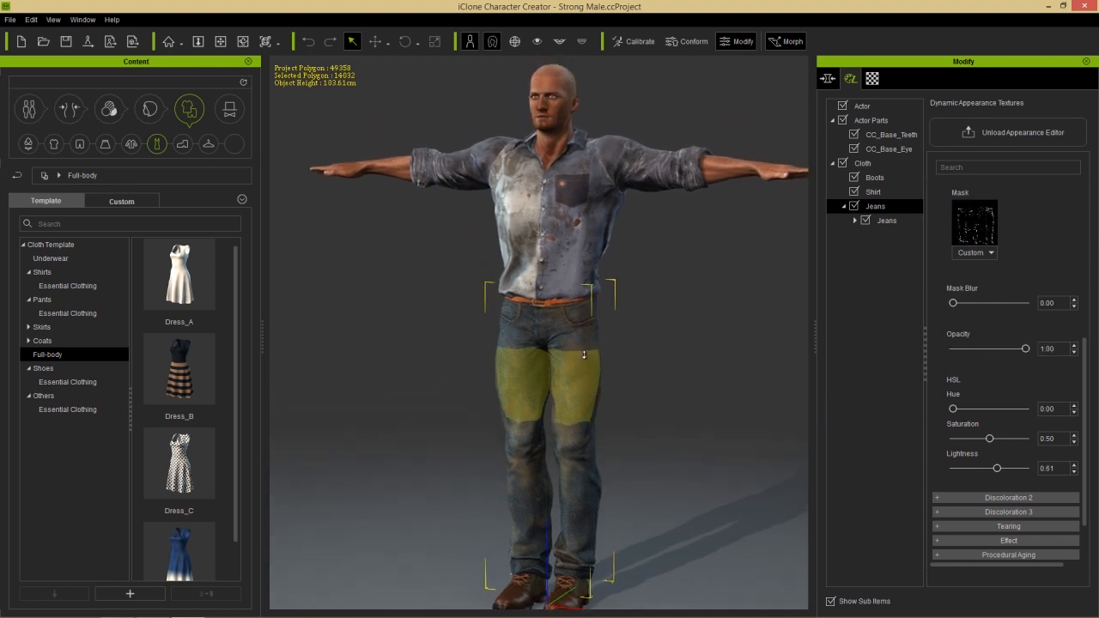
- Inspect the discolored denim up close, collapse Discoloration 1, expand Discoloration 2 and set its opacity to 0.29
{"action": "scroll", "coordinate": [591, 357], "scroll_direction": "up", "scroll_amount": 5}
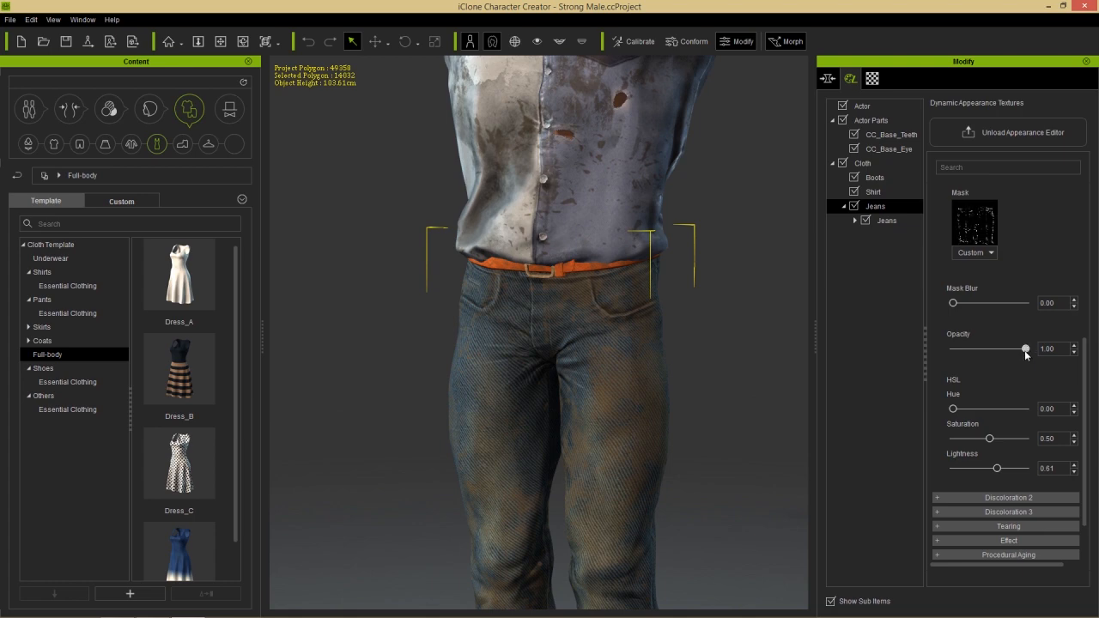
{"action": "mouse_move", "coordinate": [1025, 350]}
{"action": "left_mouse_down"}
{"action": "mouse_move", "coordinate": [954, 357]}
{"action": "mouse_move", "coordinate": [1022, 354]}
{"action": "left_mouse_up"}
{"action": "scroll", "coordinate": [1084, 360], "scroll_direction": "up", "scroll_amount": 5}
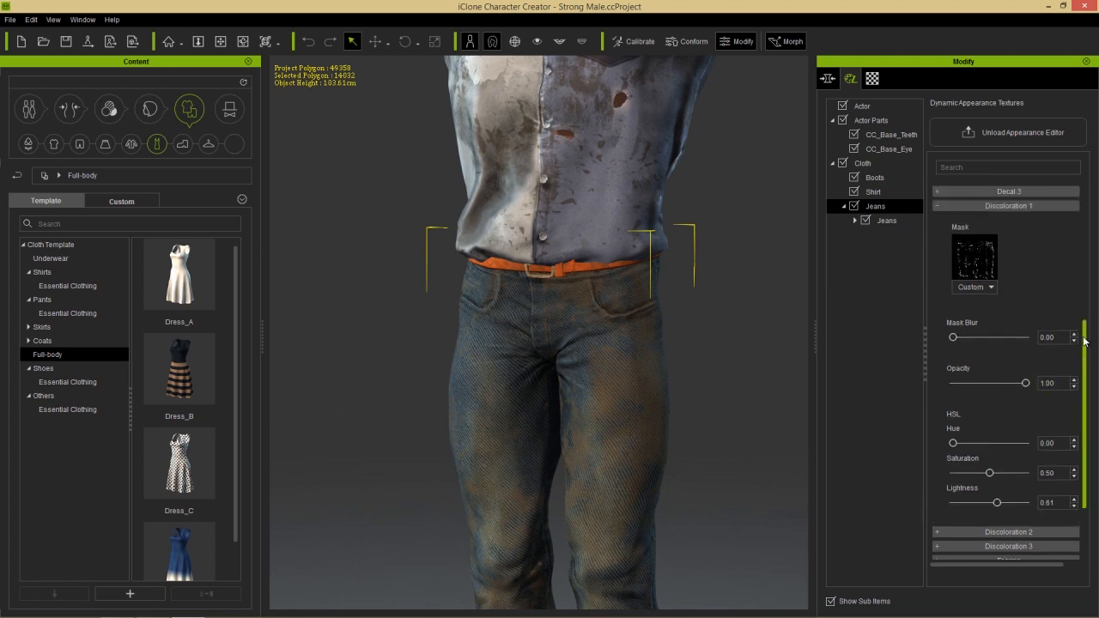
{"action": "left_click", "coordinate": [965, 254]}
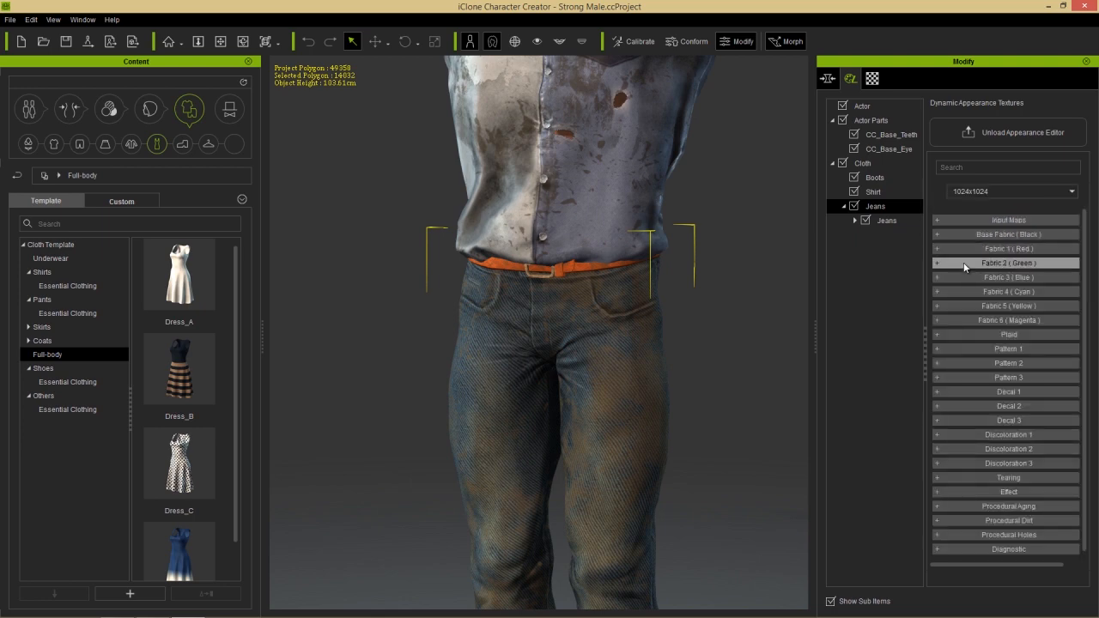
{"action": "left_click", "coordinate": [1014, 449]}
{"action": "scroll", "coordinate": [1020, 426], "scroll_direction": "down", "scroll_amount": 3}
{"action": "scroll", "coordinate": [1013, 425], "scroll_direction": "down", "scroll_amount": 3}
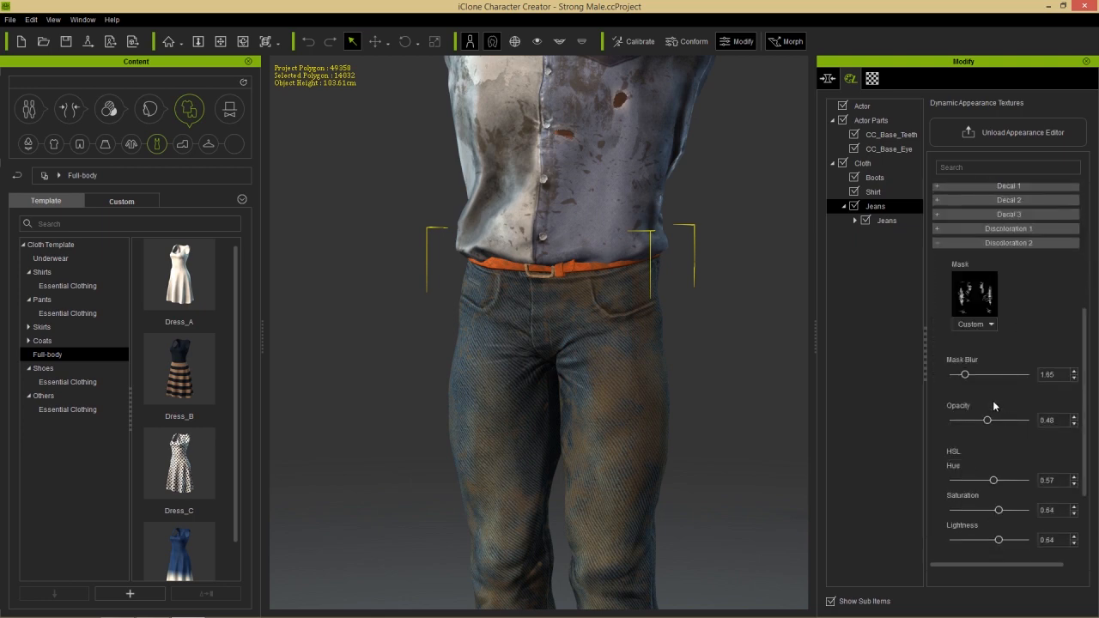
{"action": "mouse_move", "coordinate": [987, 352]}
{"action": "left_mouse_down"}
{"action": "mouse_move", "coordinate": [1028, 353]}
{"action": "mouse_move", "coordinate": [924, 365]}
{"action": "mouse_move", "coordinate": [1004, 355]}
{"action": "mouse_move", "coordinate": [973, 364]}
{"action": "left_mouse_up"}
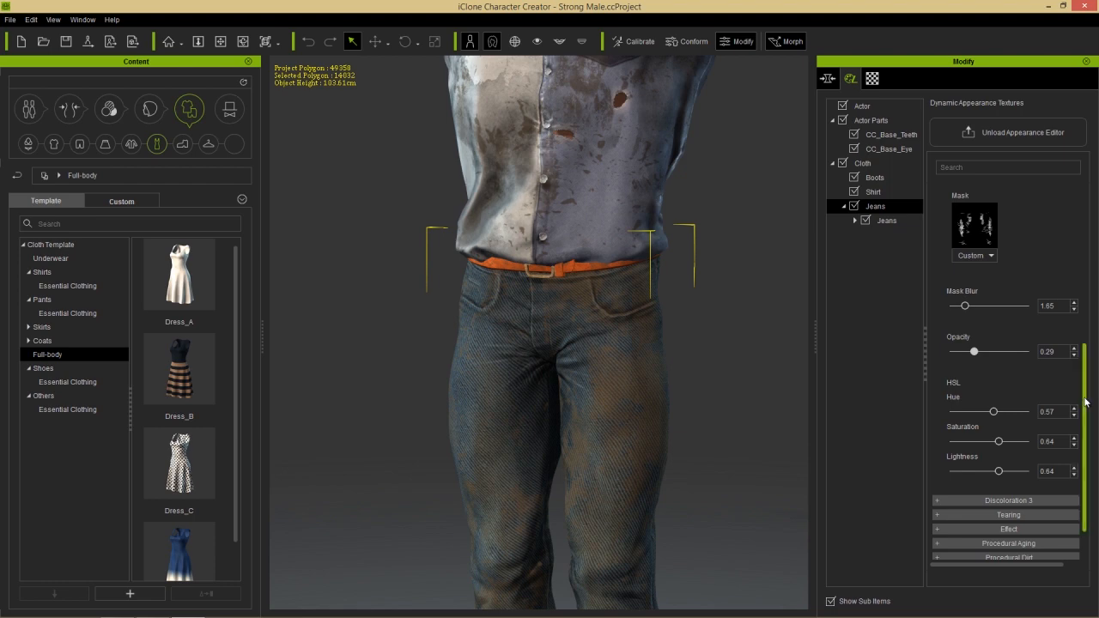
- Set the lightness of Discoloration 2 on the jeans to 0.20 and check the result on the whole character
{"action": "scroll", "coordinate": [1080, 406], "scroll_direction": "down", "scroll_amount": 1}
{"action": "left_click_drag", "start_coordinate": [1001, 437], "coordinate": [971, 435]}
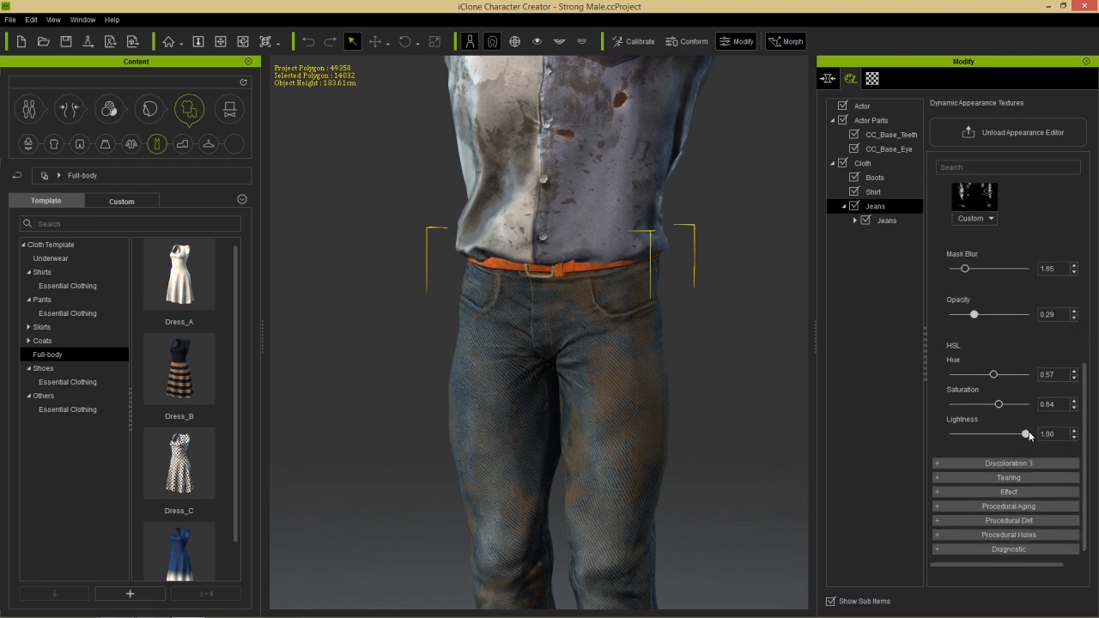
{"action": "middle_click_drag", "start_coordinate": [646, 460], "coordinate": [653, 336]}
{"action": "scroll", "coordinate": [654, 339], "scroll_direction": "down", "scroll_amount": 3}
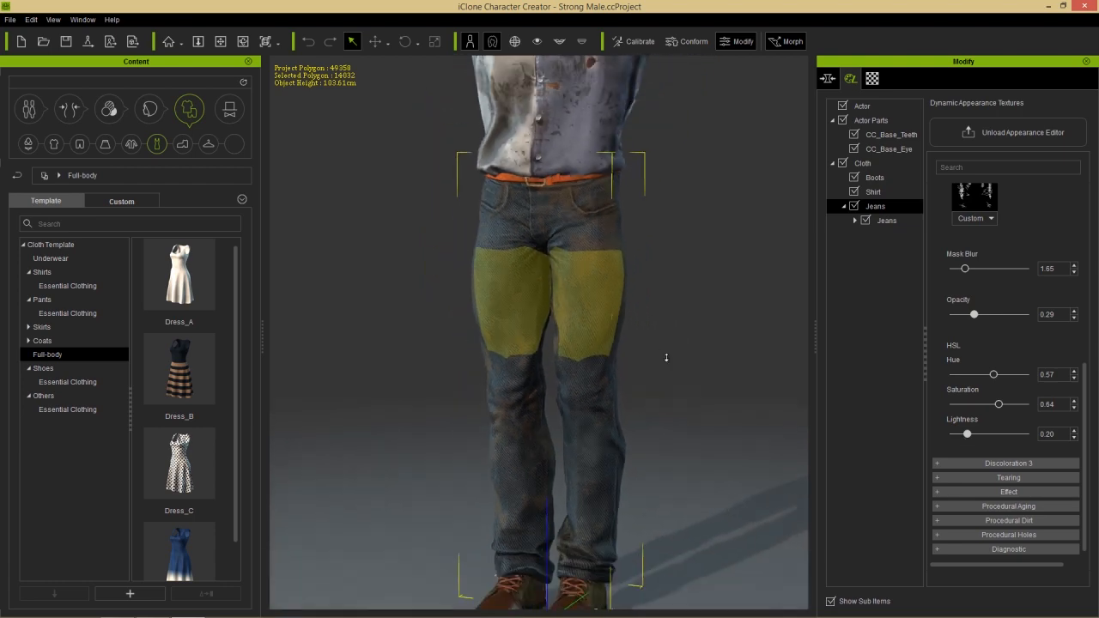
{"action": "right_click_drag", "start_coordinate": [658, 390], "coordinate": [699, 395]}
{"action": "scroll", "coordinate": [698, 396], "scroll_direction": "down", "scroll_amount": 5}
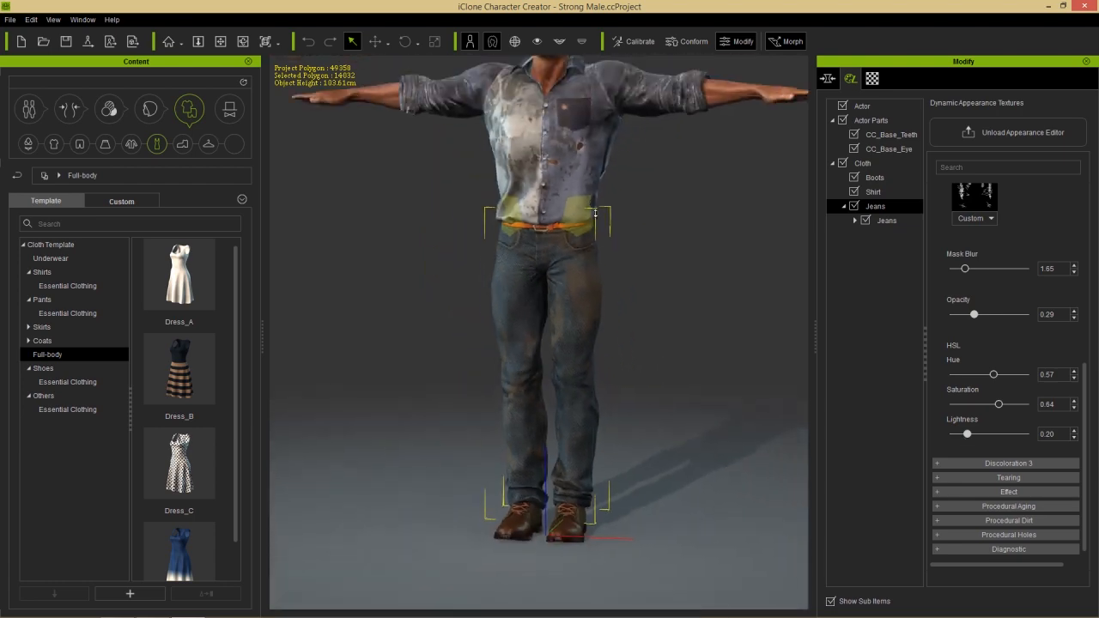
{"action": "mouse_move", "coordinate": [624, 243]}
{"action": "right_mouse_down"}
{"action": "mouse_move", "coordinate": [617, 279]}
{"action": "mouse_move", "coordinate": [594, 273]}
{"action": "right_mouse_up"}
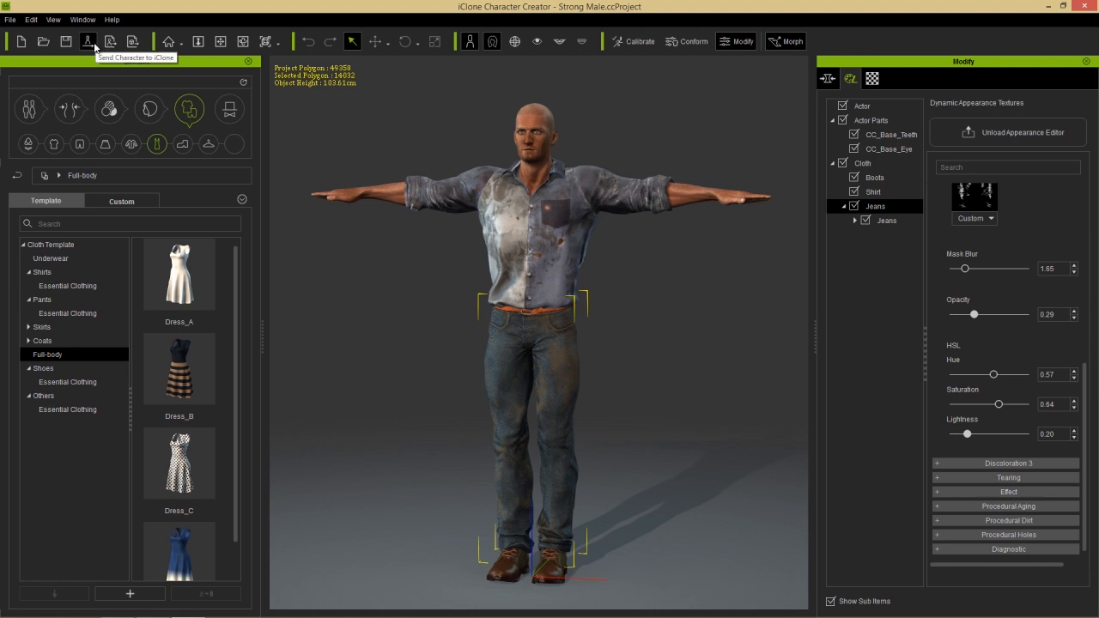
- Switch to iClone 6 and start a new empty project in place of the open one
{"action": "key", "text": "alt+Tab"}
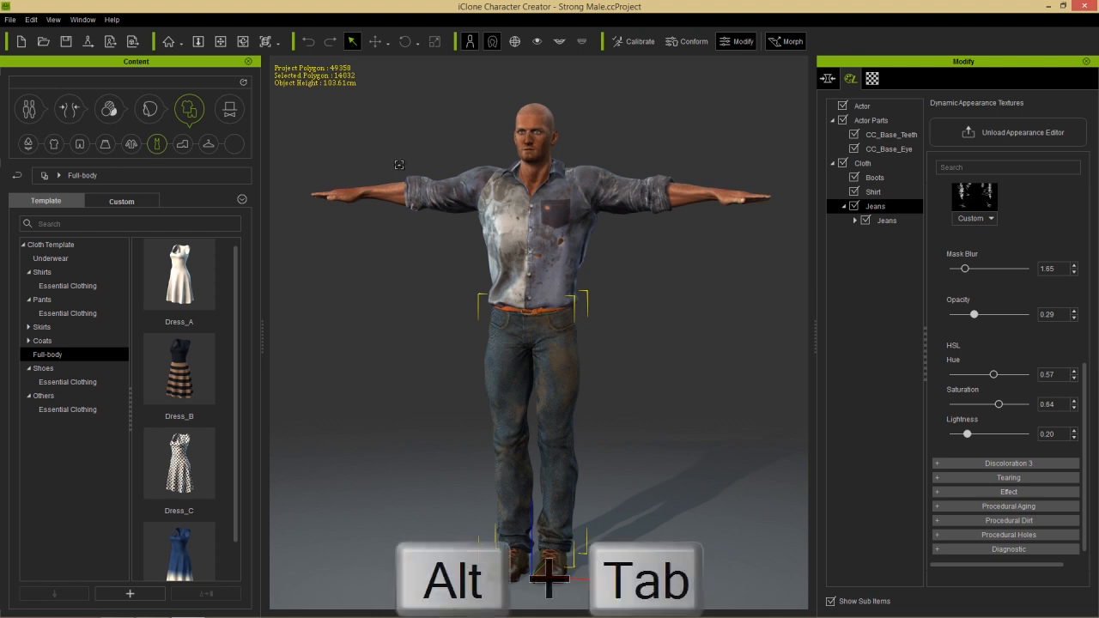
{"action": "key", "text": "alt+Tab"}
{"action": "key", "text": "alt+Tab"}
{"action": "key", "text": "alt+Tab"}
{"action": "key", "text": "alt+Tab"}
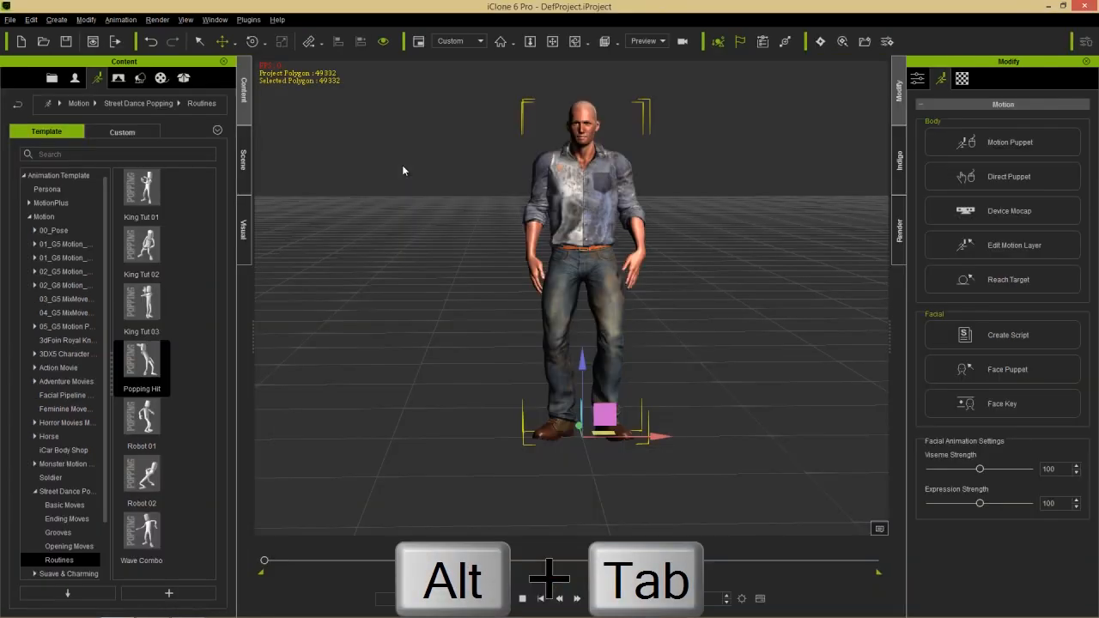
{"action": "left_click", "coordinate": [20, 41]}
{"action": "left_click", "coordinate": [604, 341]}
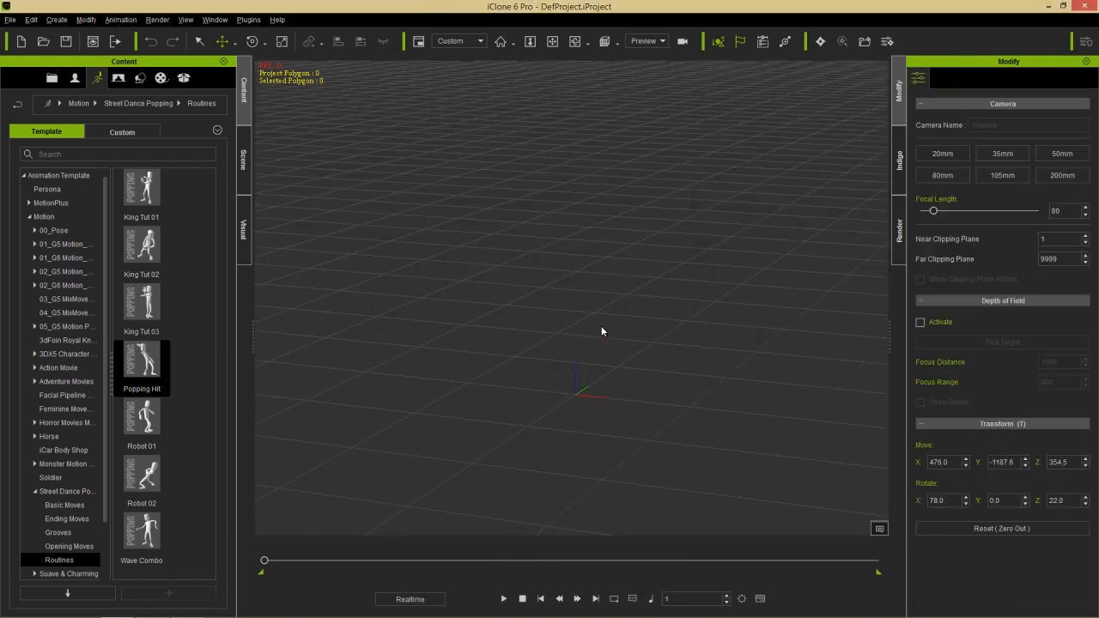
- Return to Character Creator, send the finished character to iClone, and switch to iClone
{"action": "key", "text": "alt+Tab"}
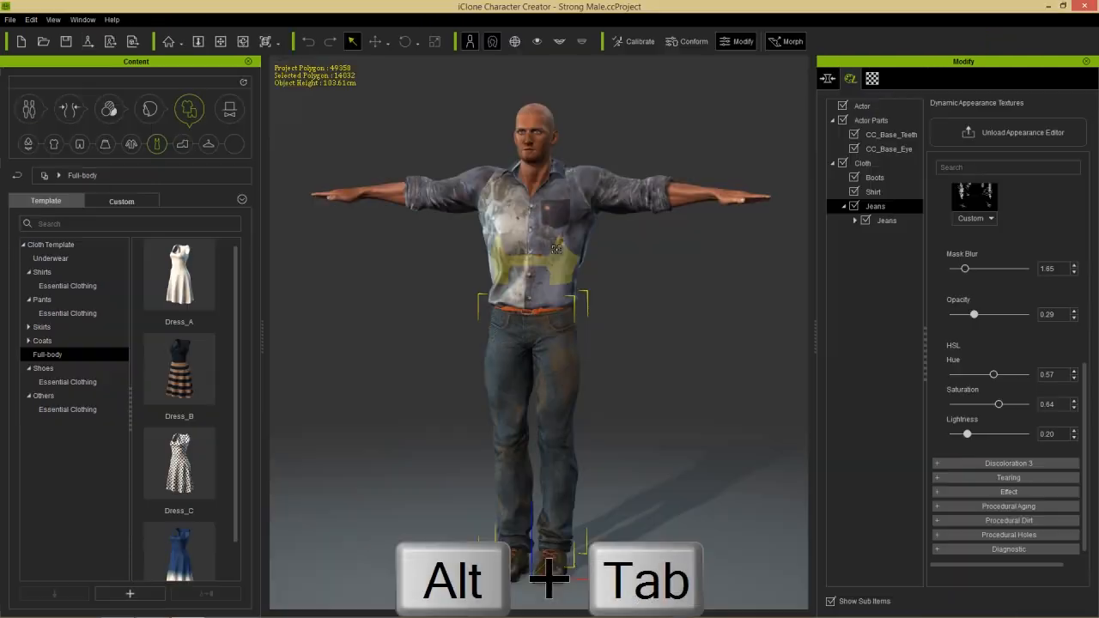
{"action": "left_click", "coordinate": [86, 42]}
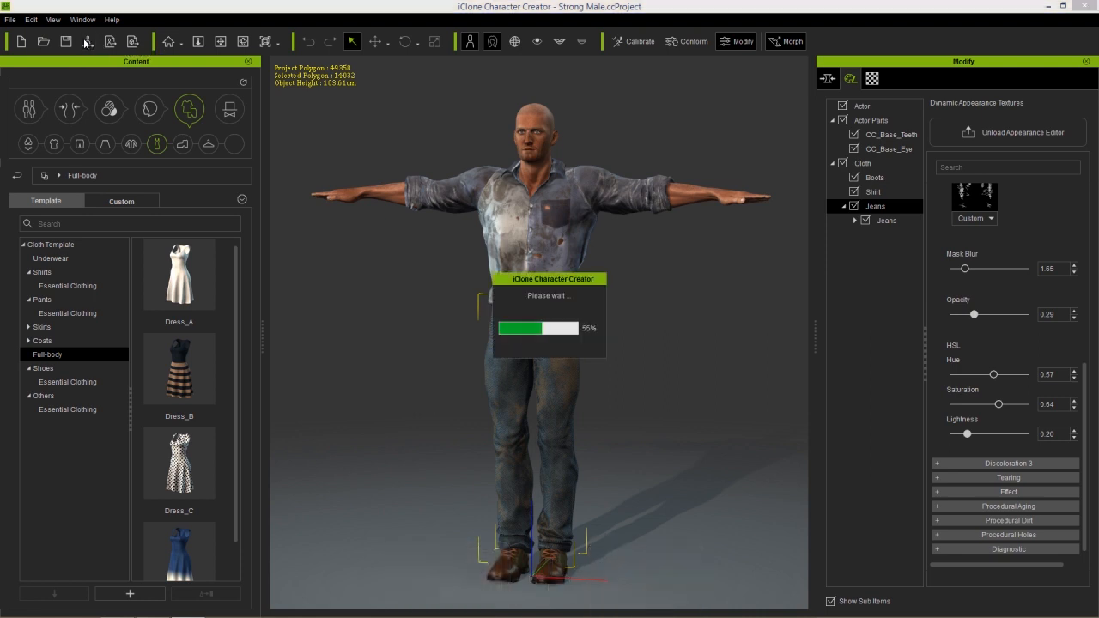
{"action": "key", "text": "alt+Tab"}
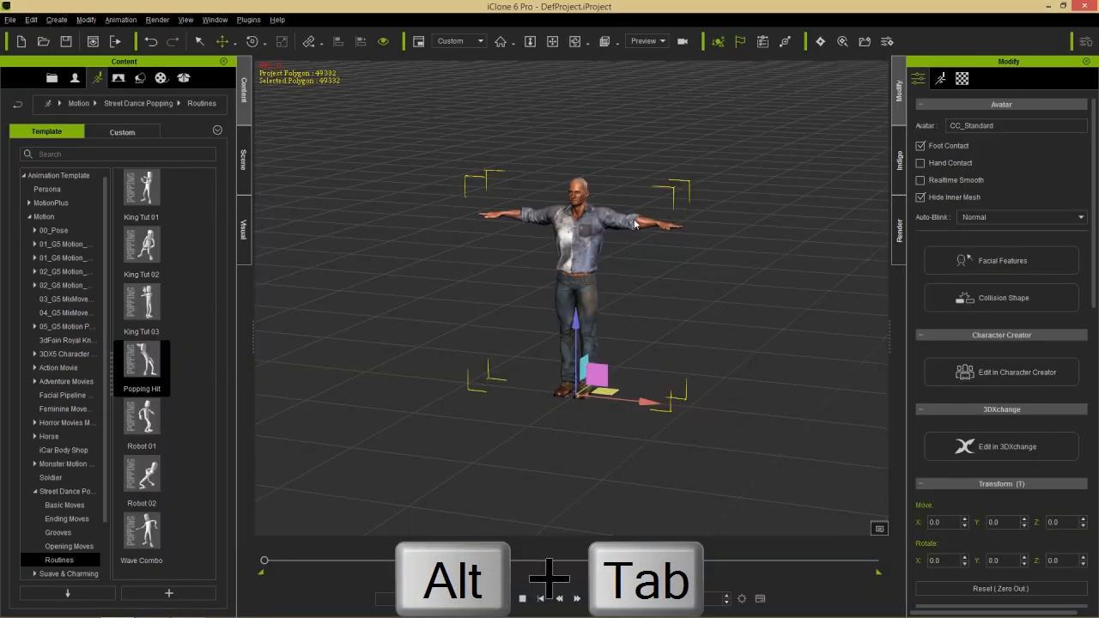
- Examine the imported character's face up close from the front
{"action": "left_click_drag", "start_coordinate": [621, 286], "coordinate": [665, 250], "text": "alt"}
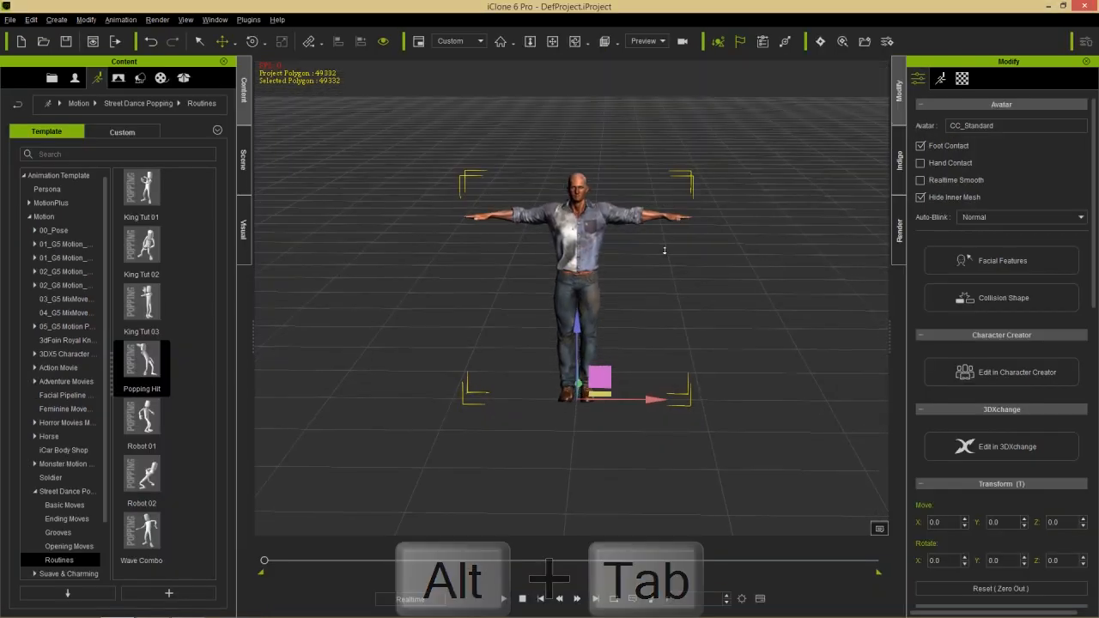
{"action": "right_click_drag", "start_coordinate": [664, 250], "coordinate": [652, 127], "text": "alt"}
{"action": "middle_click_drag", "start_coordinate": [656, 206], "coordinate": [646, 310], "text": "alt"}
{"action": "right_click_drag", "start_coordinate": [642, 288], "coordinate": [624, 139], "text": "alt"}
{"action": "middle_click_drag", "start_coordinate": [624, 139], "coordinate": [623, 295], "text": "alt"}
{"action": "right_click_drag", "start_coordinate": [623, 294], "coordinate": [616, 247], "text": "alt"}
{"action": "left_click_drag", "start_coordinate": [617, 248], "coordinate": [664, 347], "text": "alt"}
{"action": "right_click_drag", "start_coordinate": [665, 346], "coordinate": [659, 337], "text": "alt"}
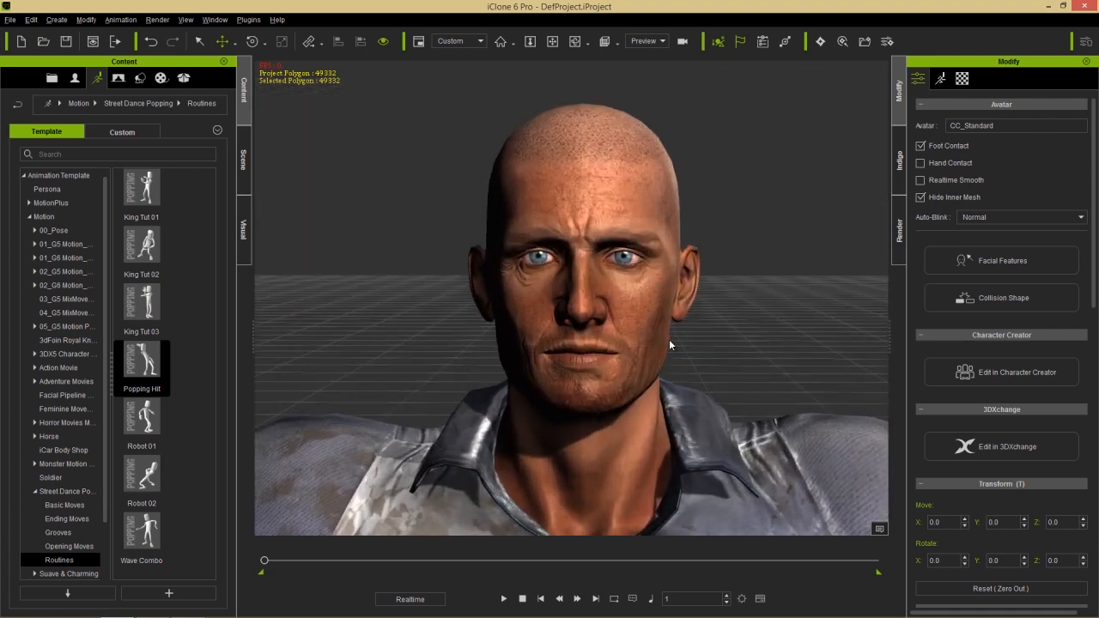
- Open Face Puppet with the 00_Christian profile and preview the fourth full-face control on the character
{"action": "left_click", "coordinate": [941, 78]}
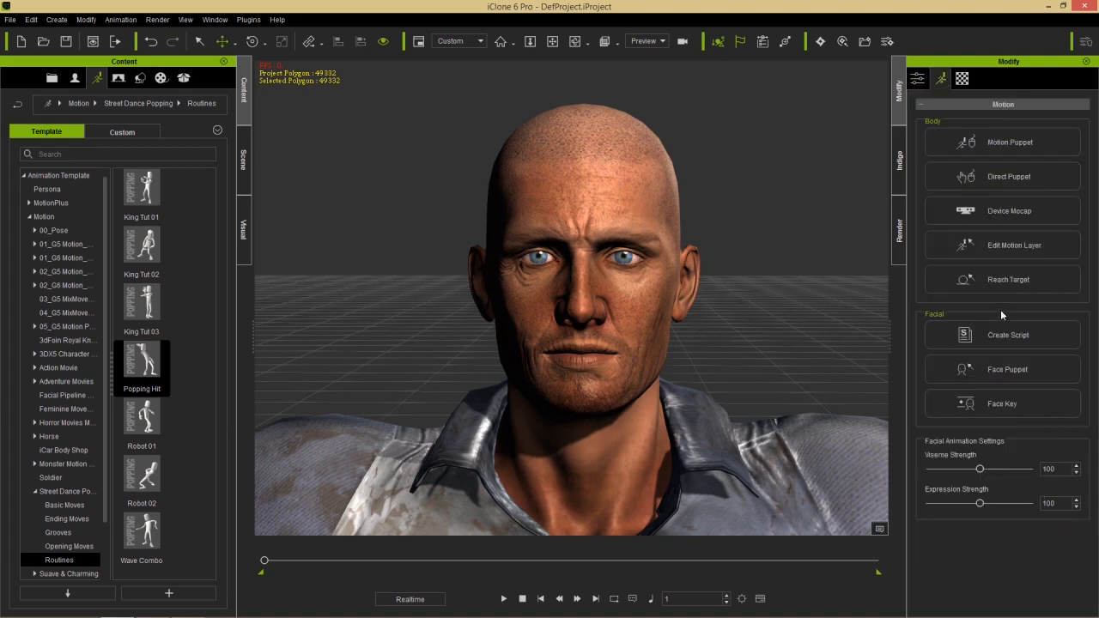
{"action": "left_click", "coordinate": [1006, 370]}
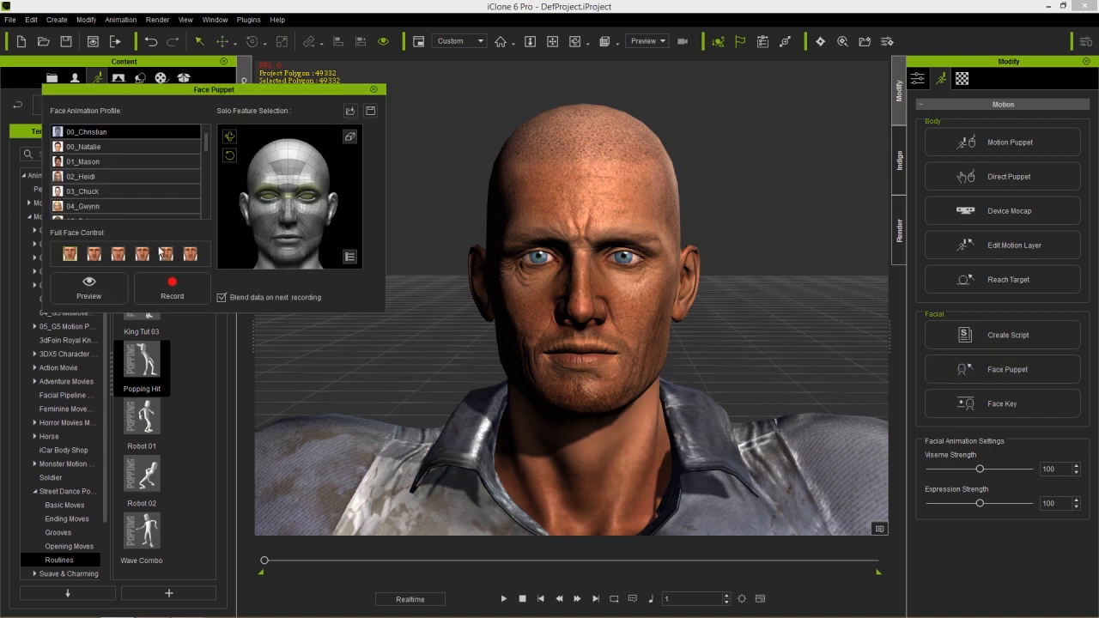
{"action": "left_click", "coordinate": [107, 134]}
{"action": "left_click", "coordinate": [144, 256]}
{"action": "key", "text": "space"}
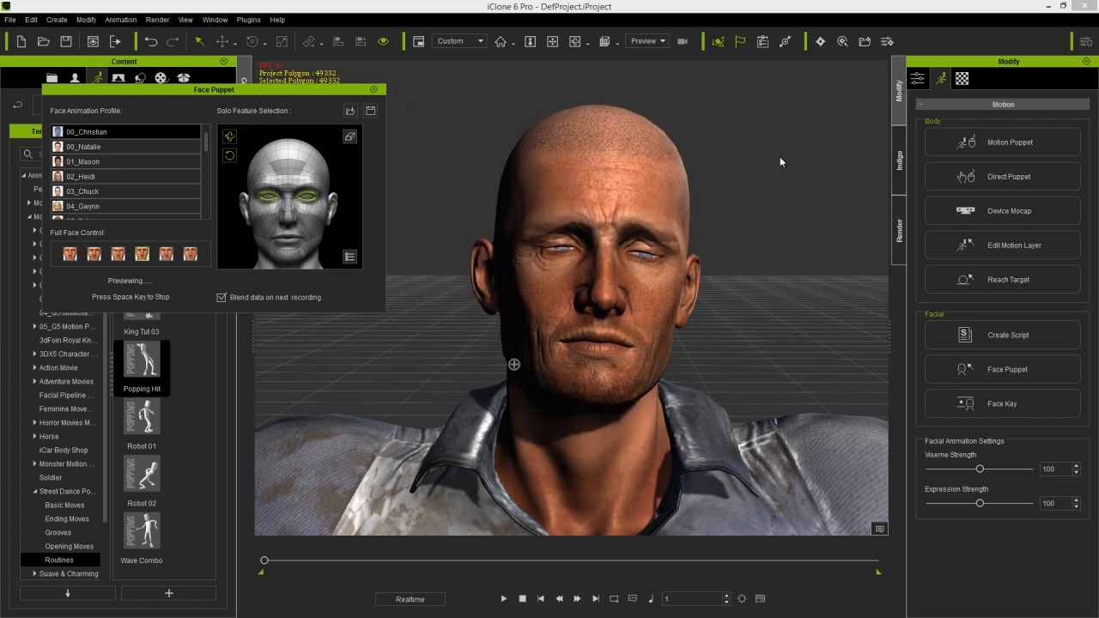
{"action": "key", "text": "space"}
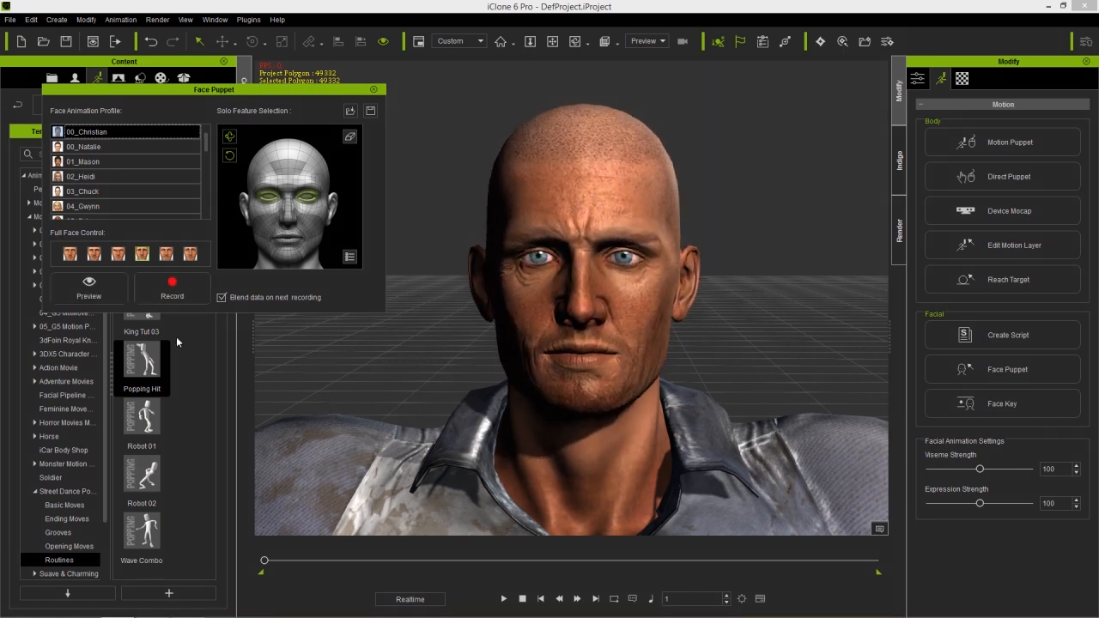
- Preview the fifth and sixth full-face controls on the character, stopping each preview
{"action": "left_click", "coordinate": [166, 255]}
{"action": "key", "text": "space"}
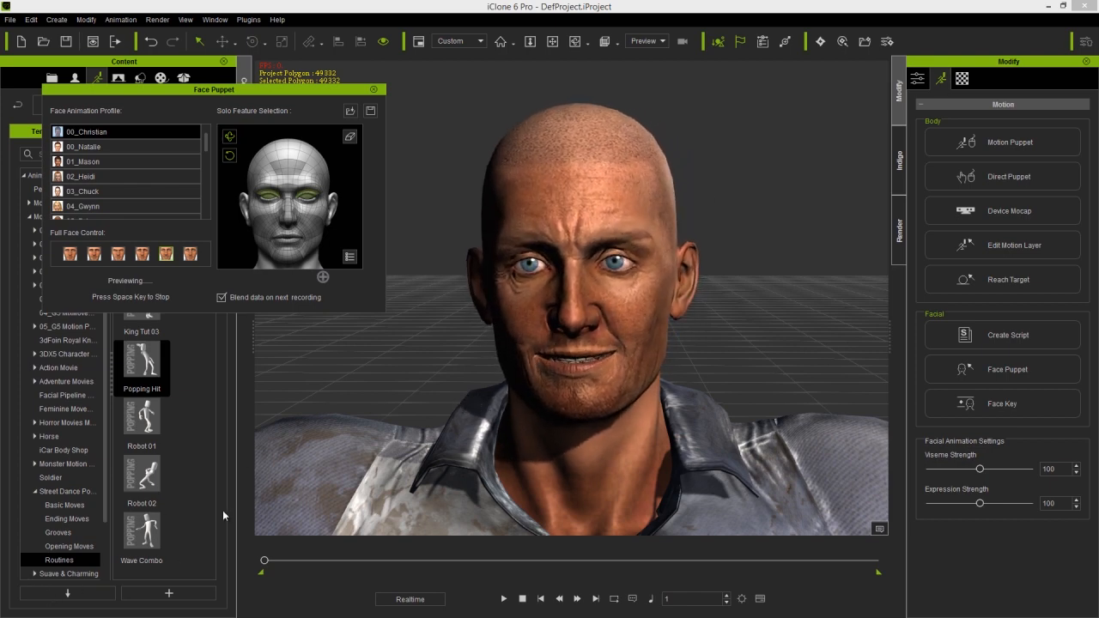
{"action": "key", "text": "space"}
{"action": "left_click", "coordinate": [190, 254]}
{"action": "key", "text": "space"}
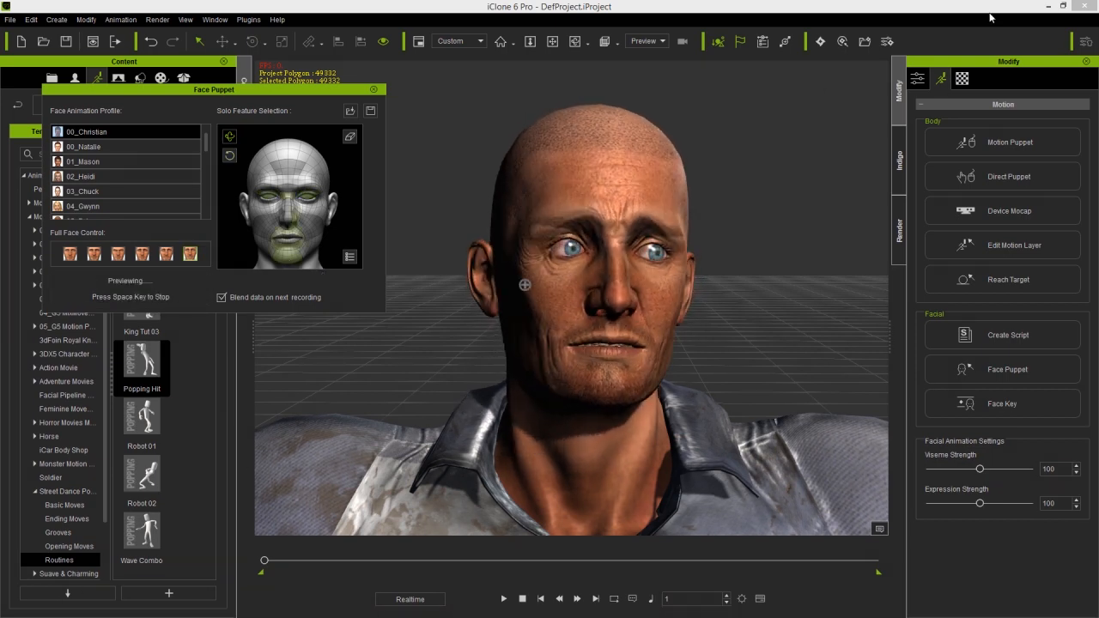
{"action": "key", "text": "space"}
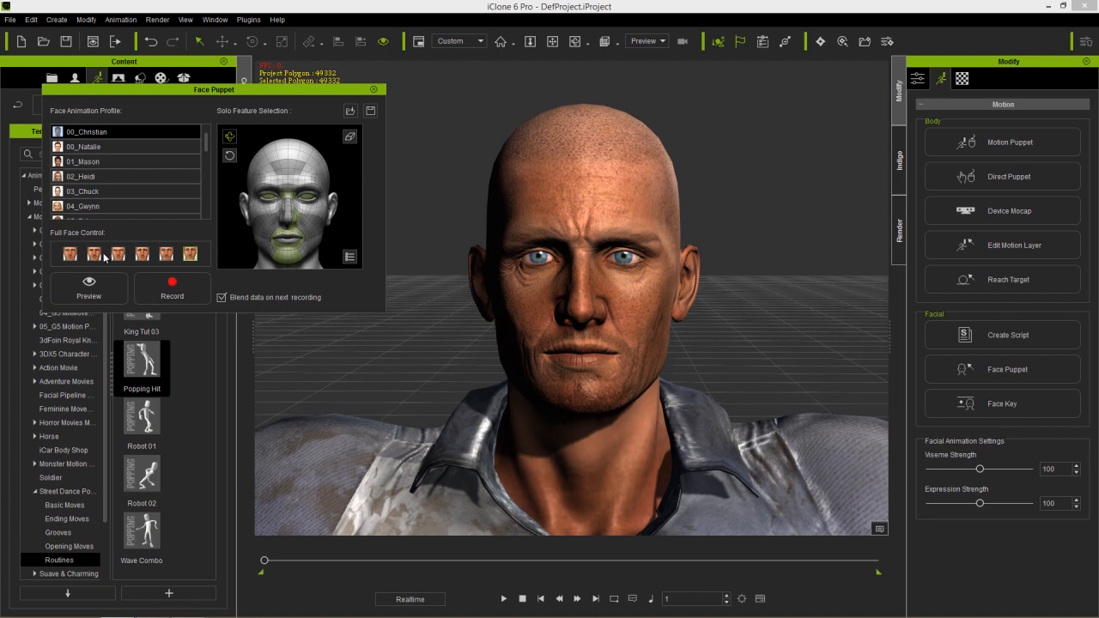
- Preview the third full-face control on the character, stop the preview and close Face Puppet
{"action": "left_click", "coordinate": [118, 254]}
{"action": "key", "text": "space"}
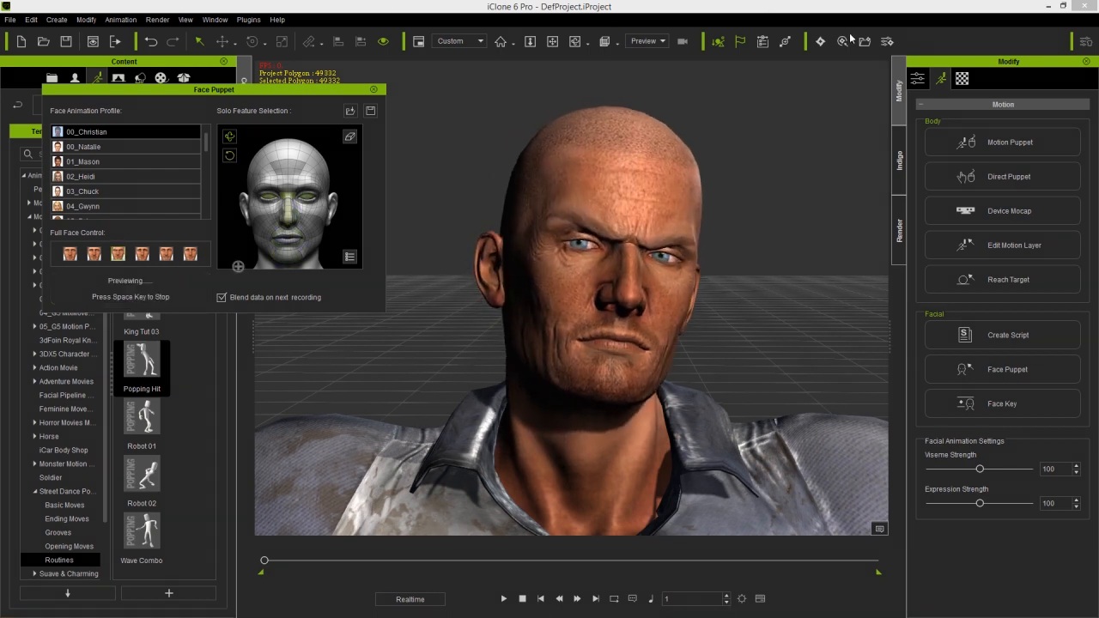
{"action": "key", "text": "space"}
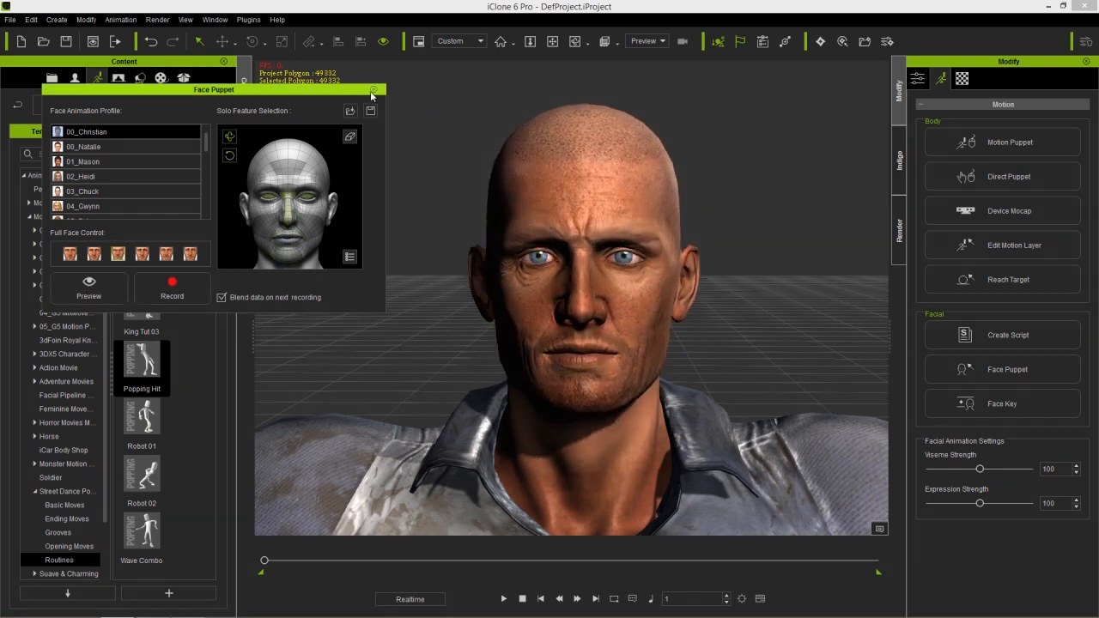
{"action": "left_click", "coordinate": [373, 90]}
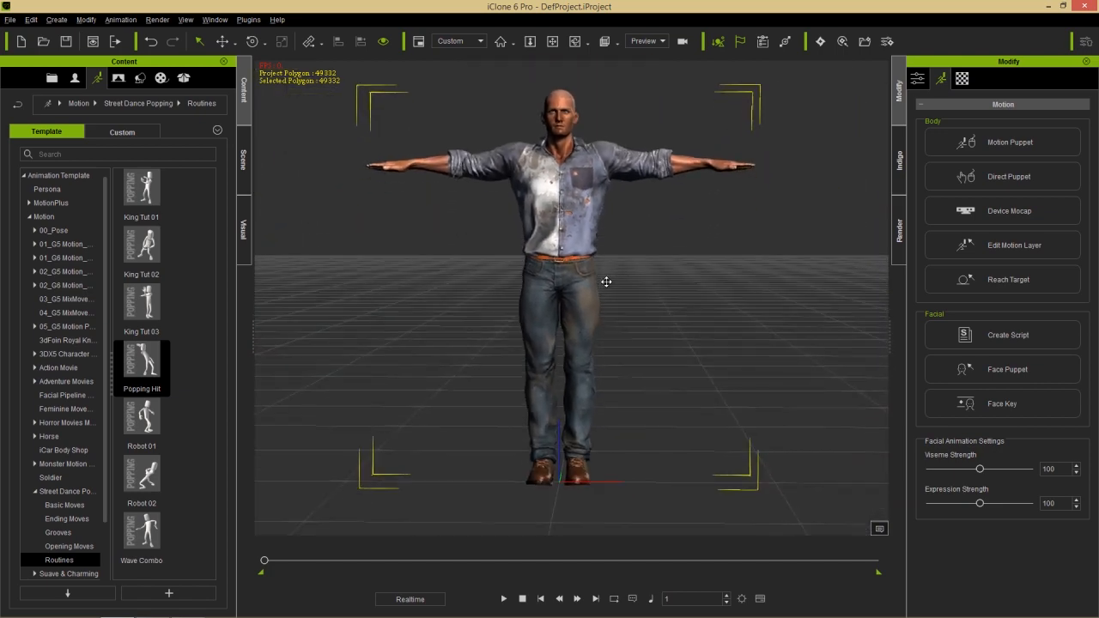
- Apply the King Tut 01 motion to the character, watch the dance from several angles, and pause playback
{"action": "double_click", "coordinate": [142, 190]}
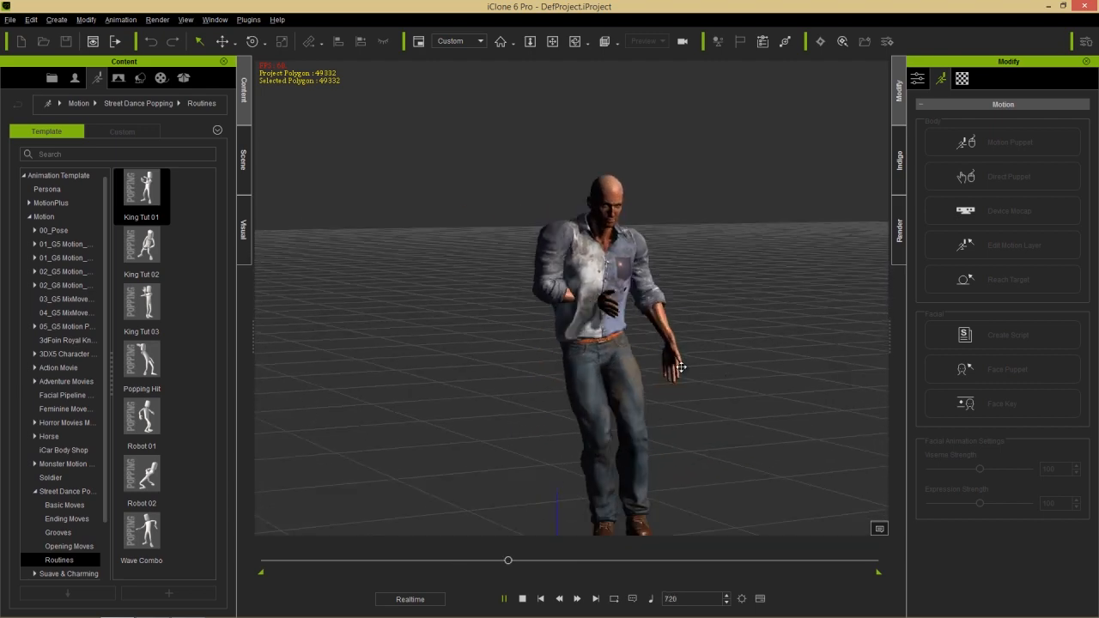
{"action": "middle_click_drag", "start_coordinate": [739, 276], "coordinate": [759, 356]}
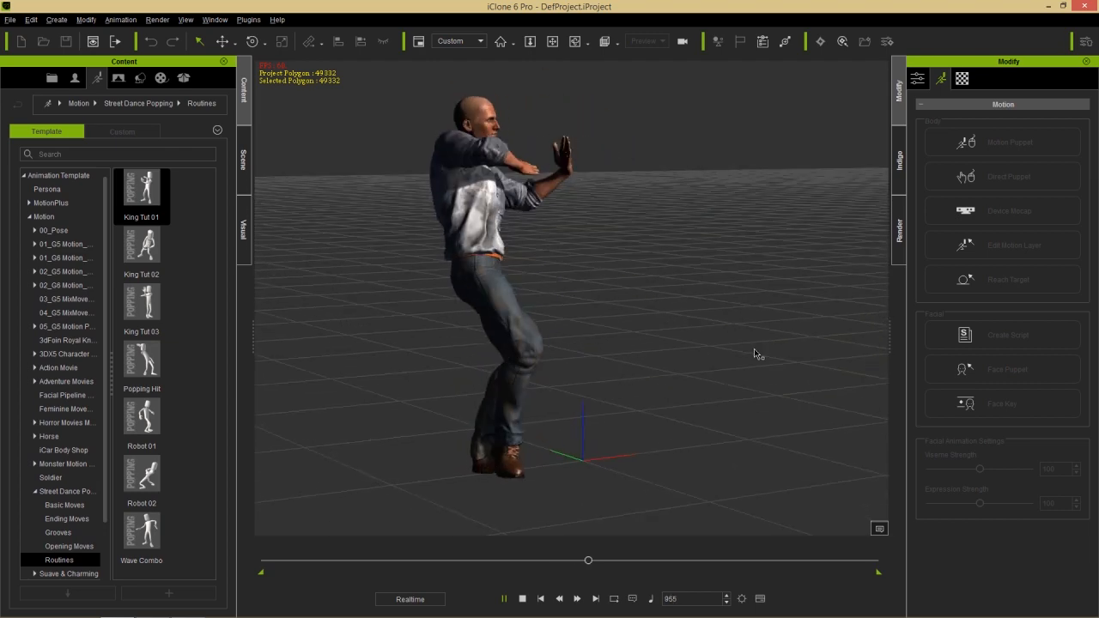
{"action": "middle_click_drag", "start_coordinate": [574, 354], "coordinate": [510, 360]}
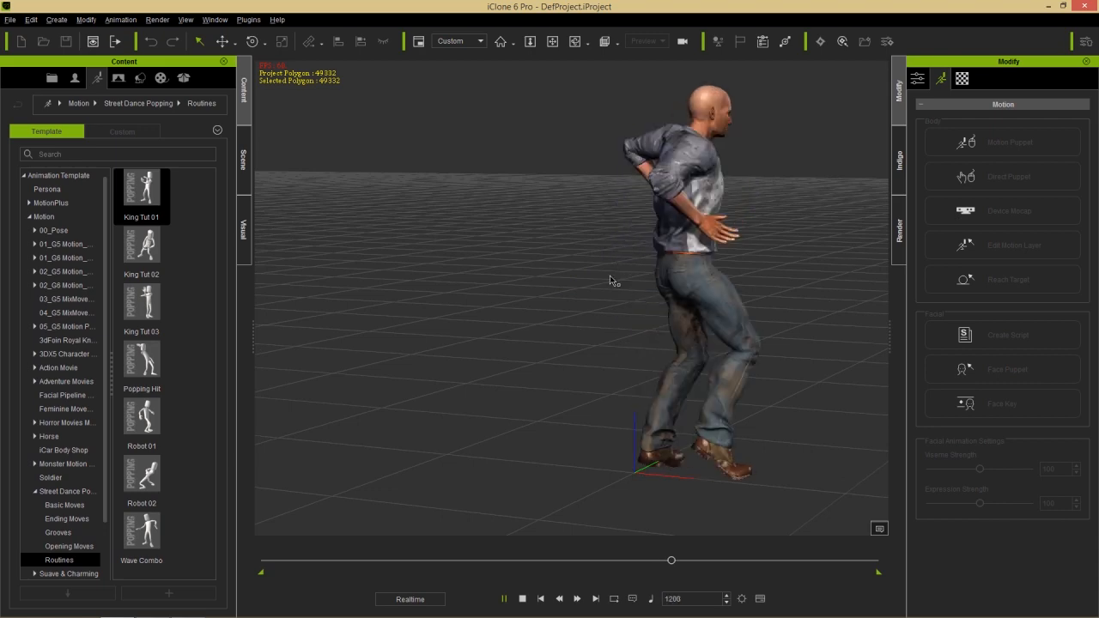
{"action": "middle_click_drag", "start_coordinate": [581, 294], "coordinate": [764, 268]}
{"action": "key", "text": "space"}
{"action": "middle_click_drag", "start_coordinate": [735, 217], "coordinate": [635, 231]}
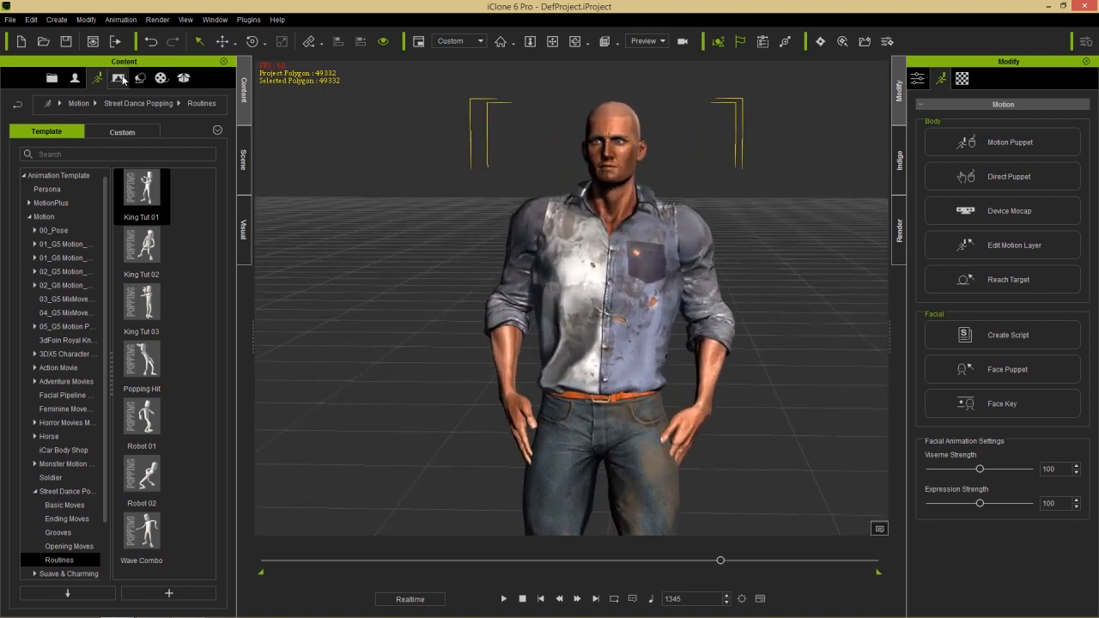
- Save the character to the custom Avatar library under the name Cool Guy
{"action": "left_click", "coordinate": [76, 78]}
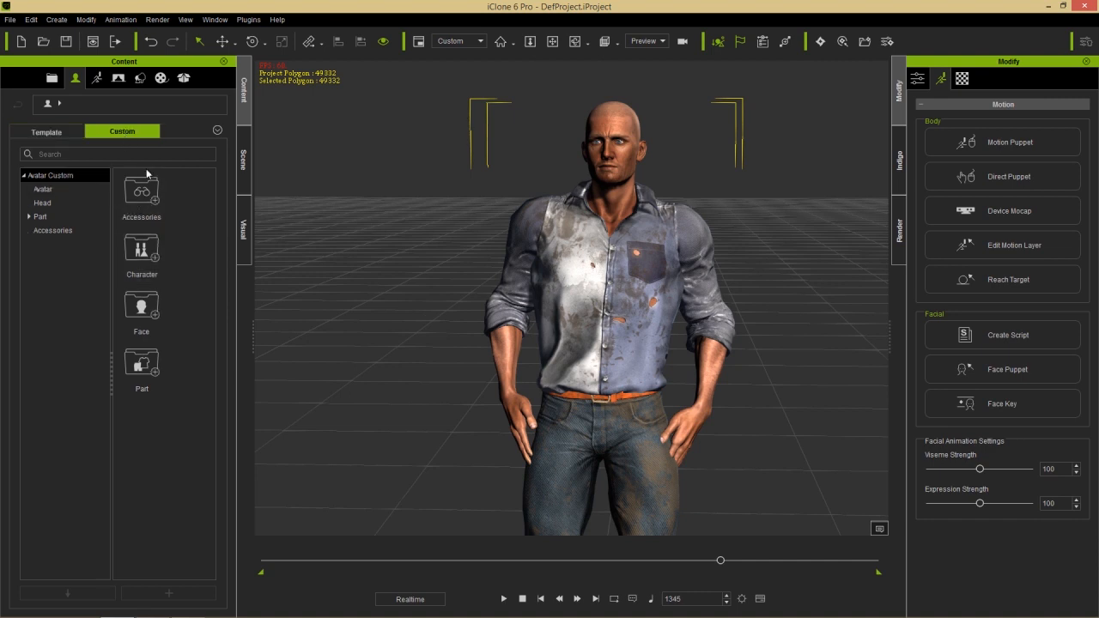
{"action": "left_click", "coordinate": [55, 191]}
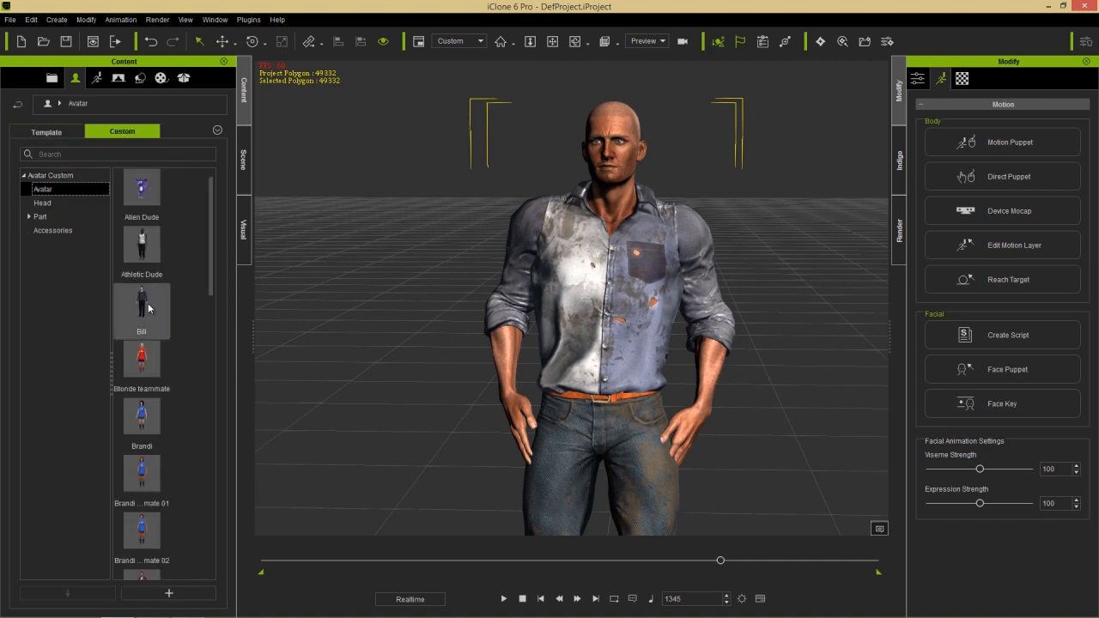
{"action": "left_click", "coordinate": [174, 592]}
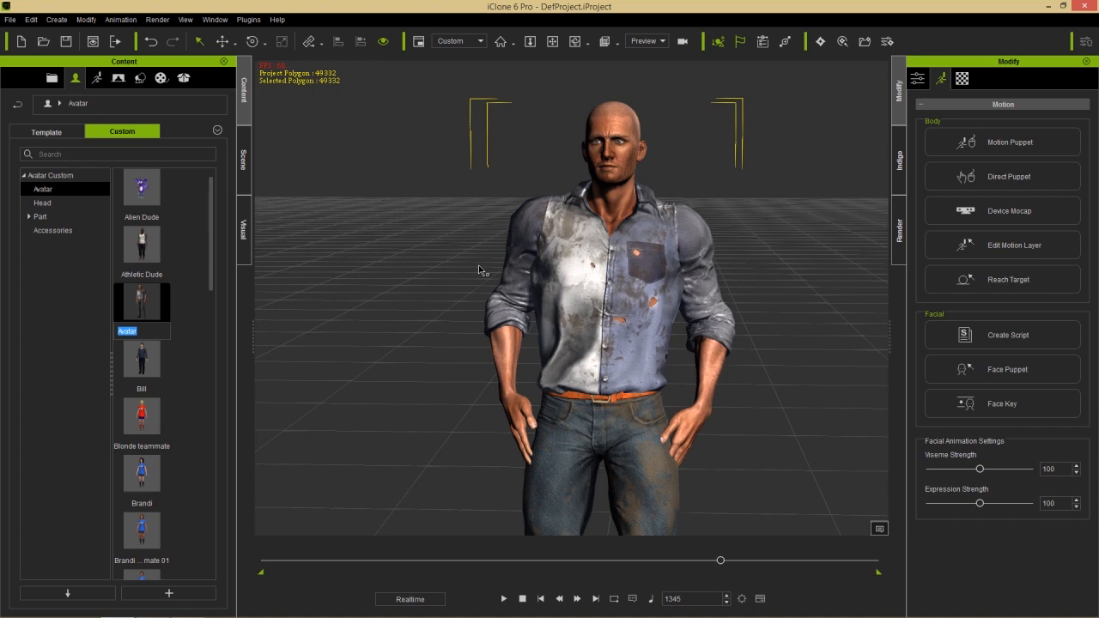
{"action": "type", "text": "Cool Guy"}
{"action": "key", "text": "Return"}
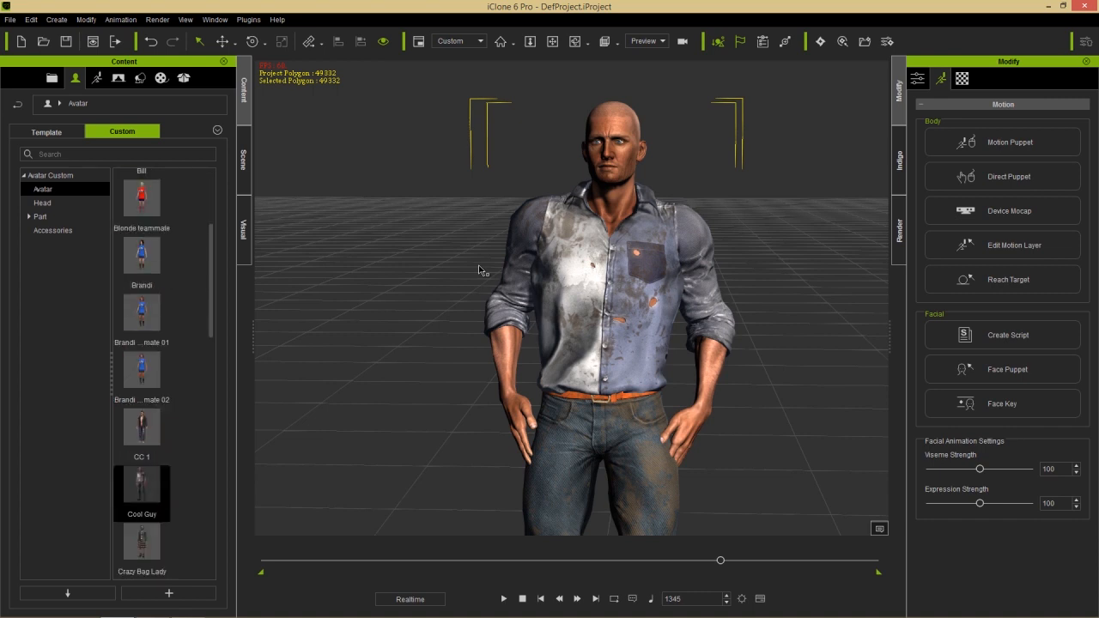